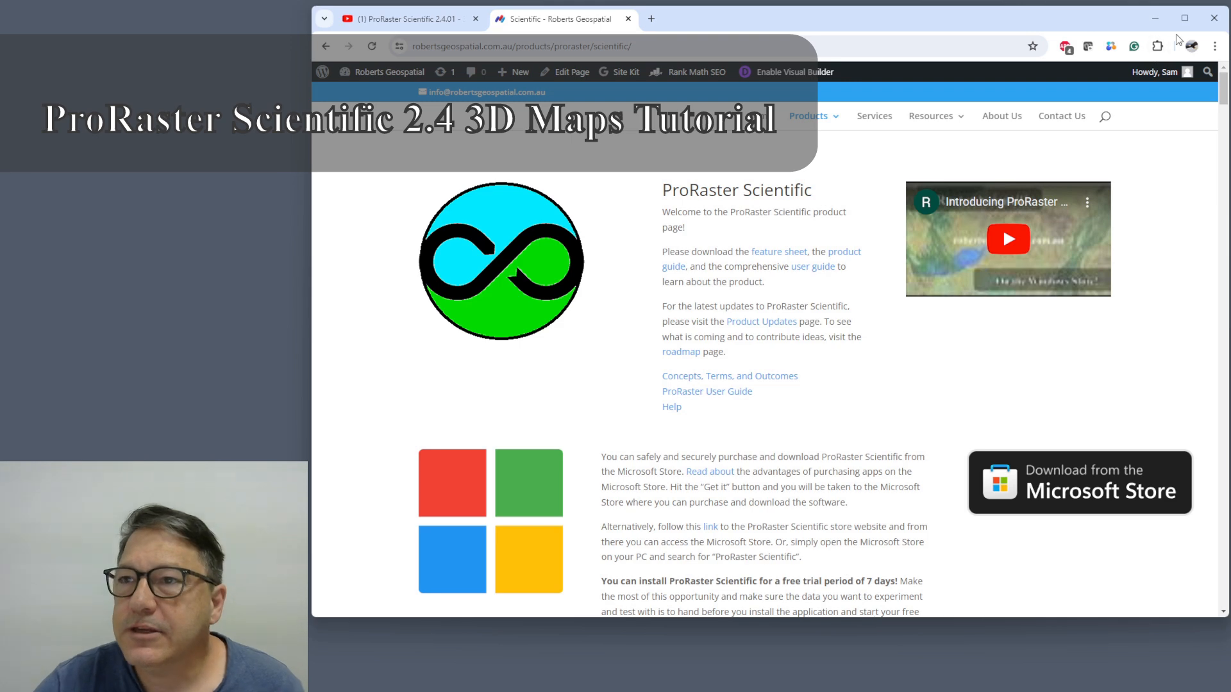
Step: Switch to ProRaster Scientific and create a new 3D algorithm from the recent raster GLO-30_DEM_Australia_30mx30mx20cm.mrr
click(1154, 19)
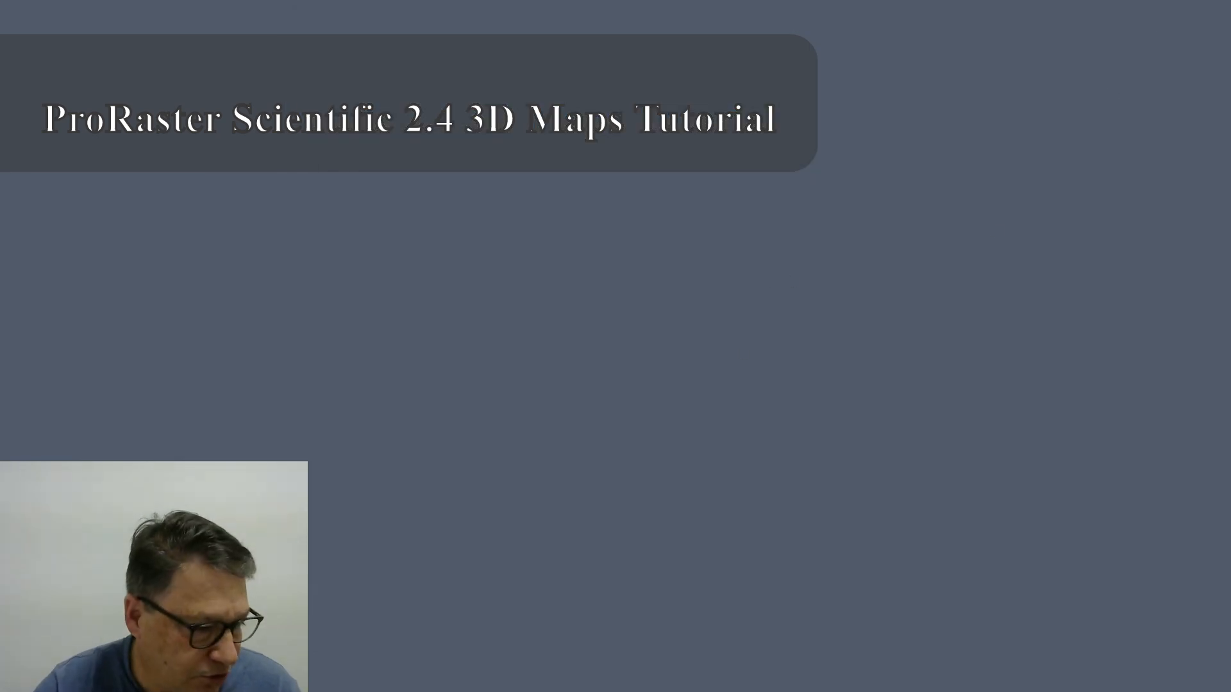
key(alt+Tab)
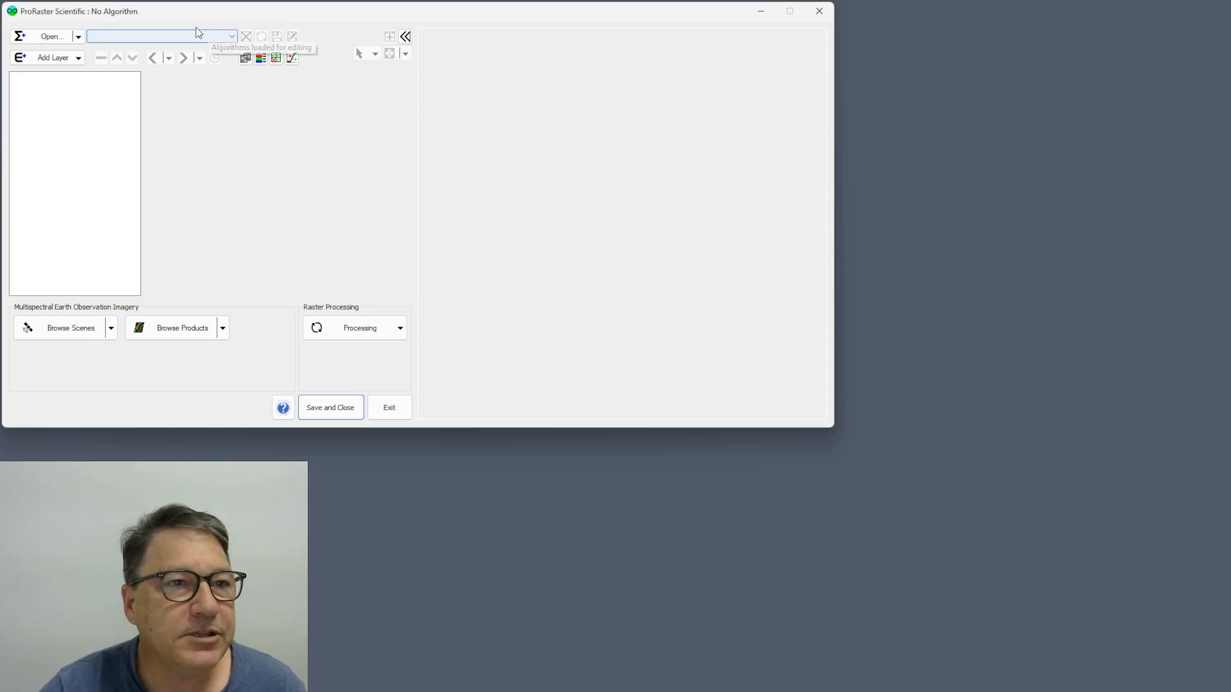
click(78, 37)
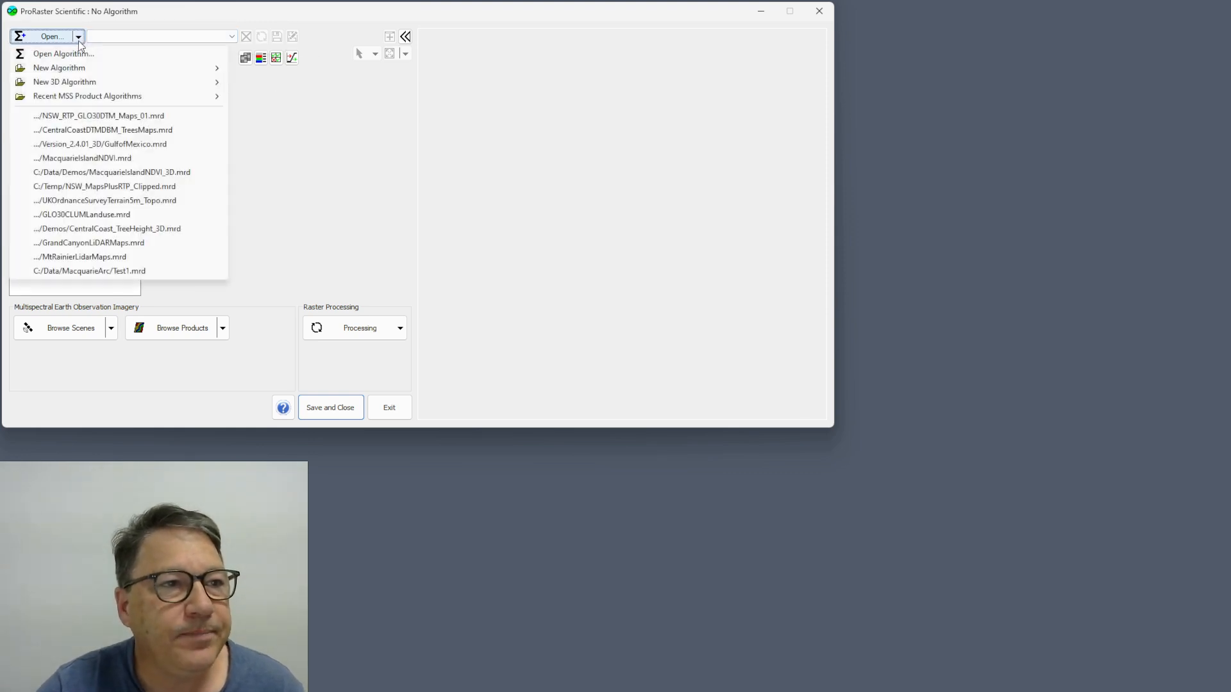
mouse_move(90, 84)
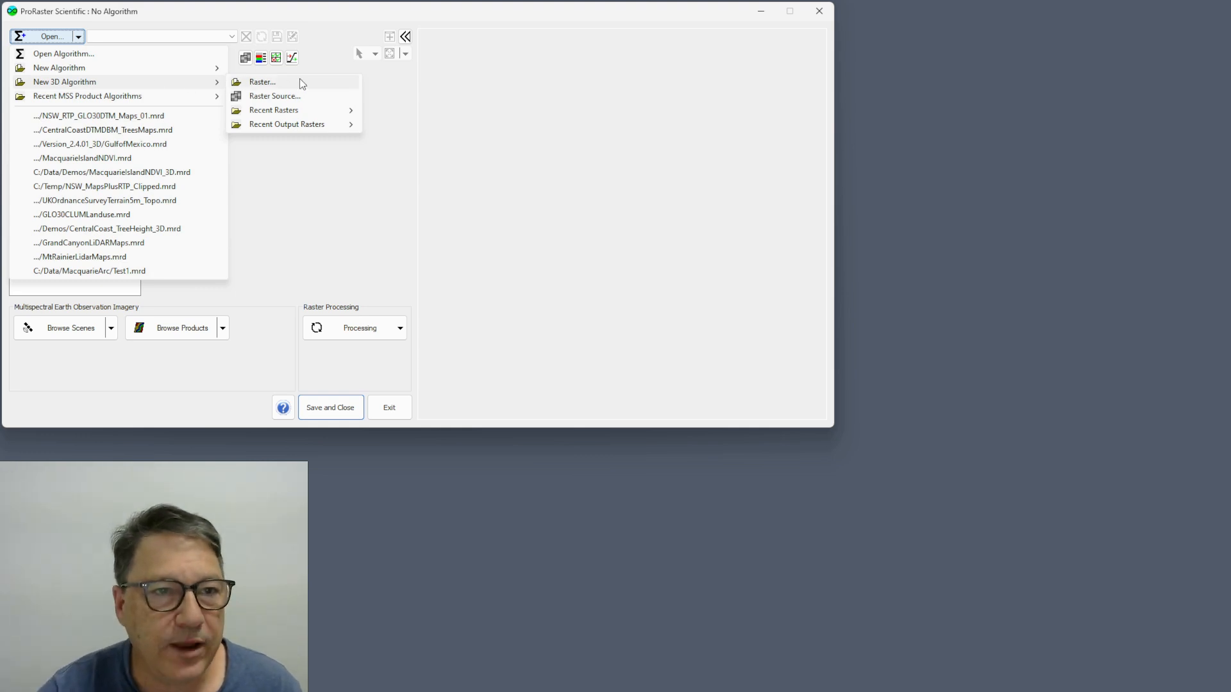
mouse_move(325, 110)
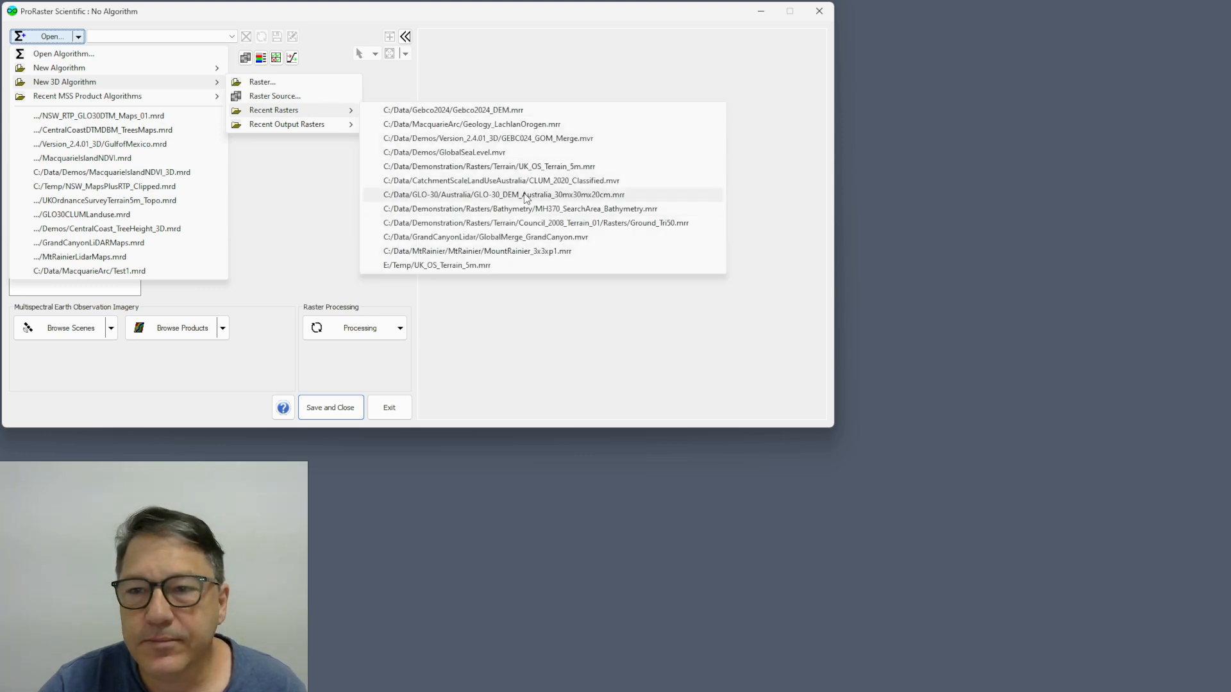
click(526, 196)
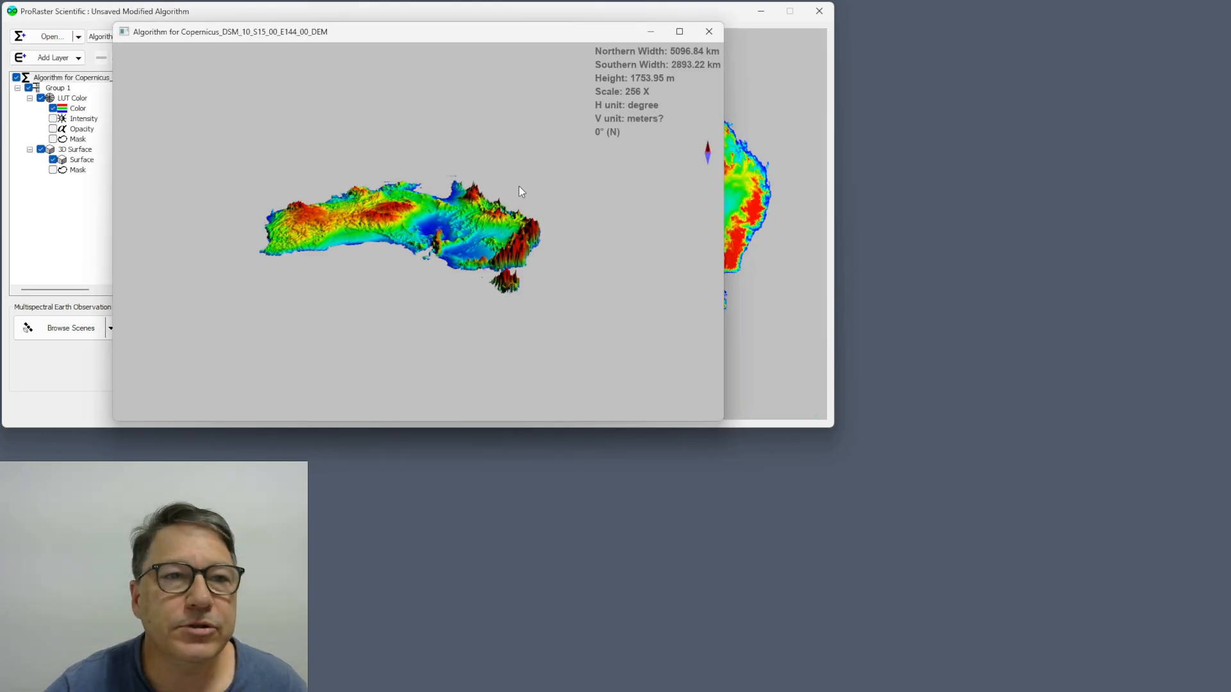
Step: Move the 3D map window clear of the algorithm editor, and pan and slightly rotate the Australian terrain
drag(346, 34, 849, 265)
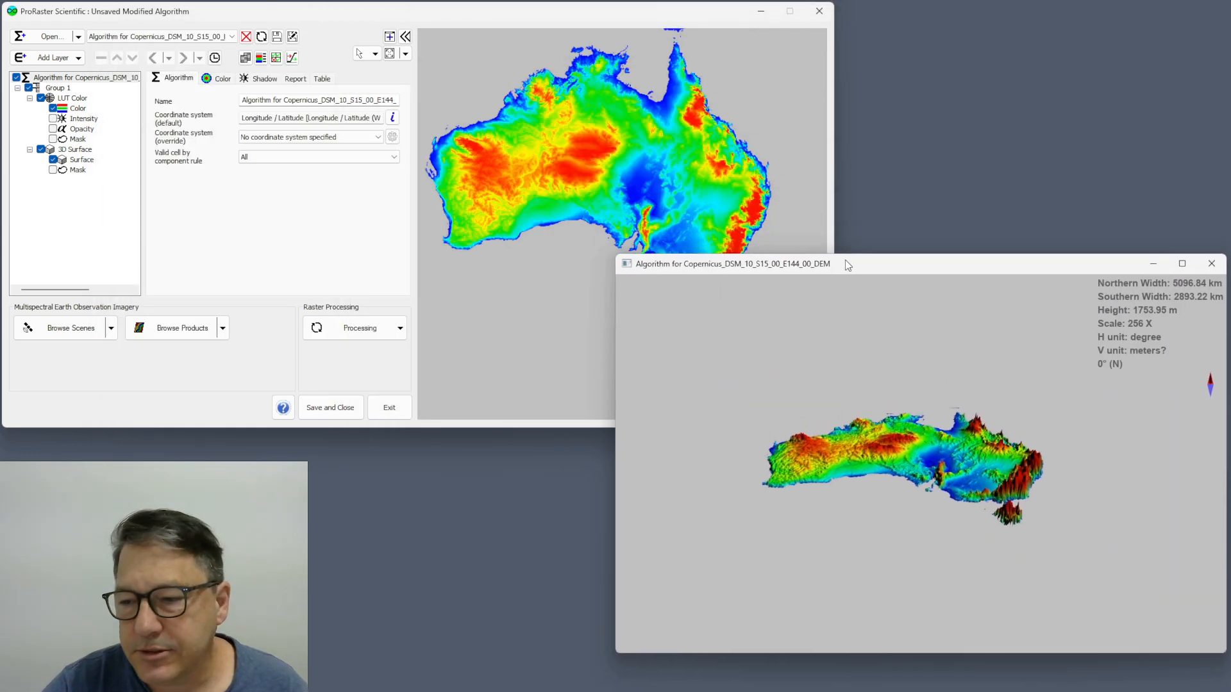
click(460, 12)
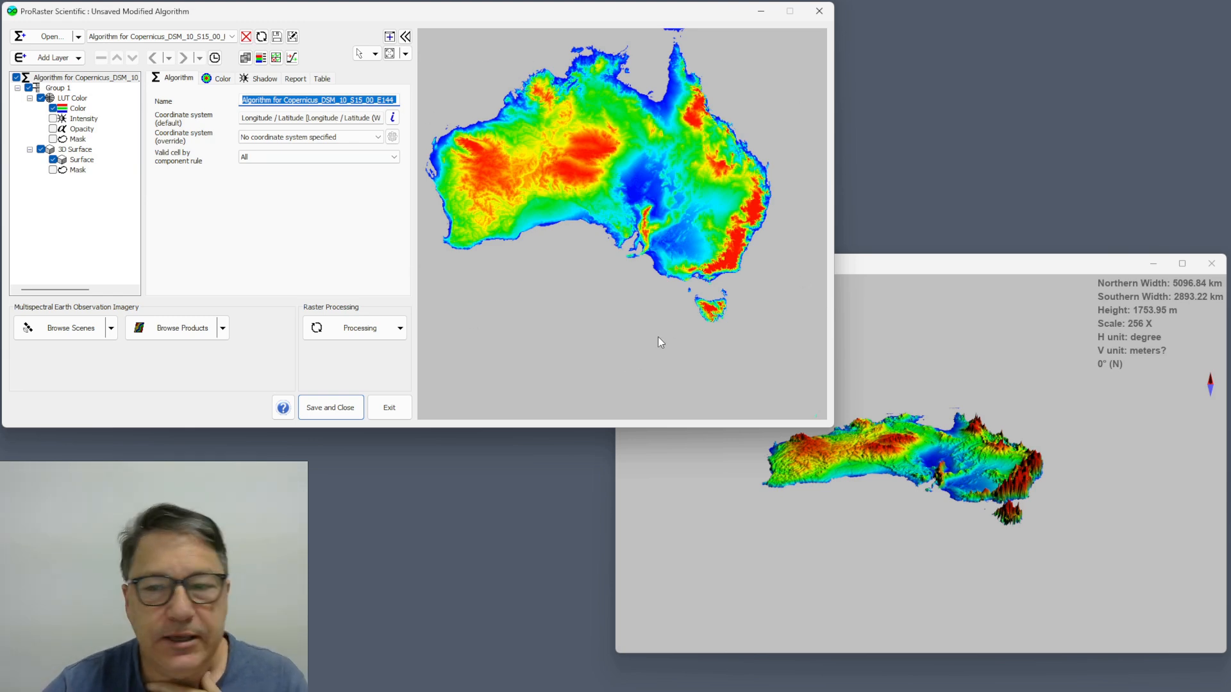
drag(923, 267, 883, 243)
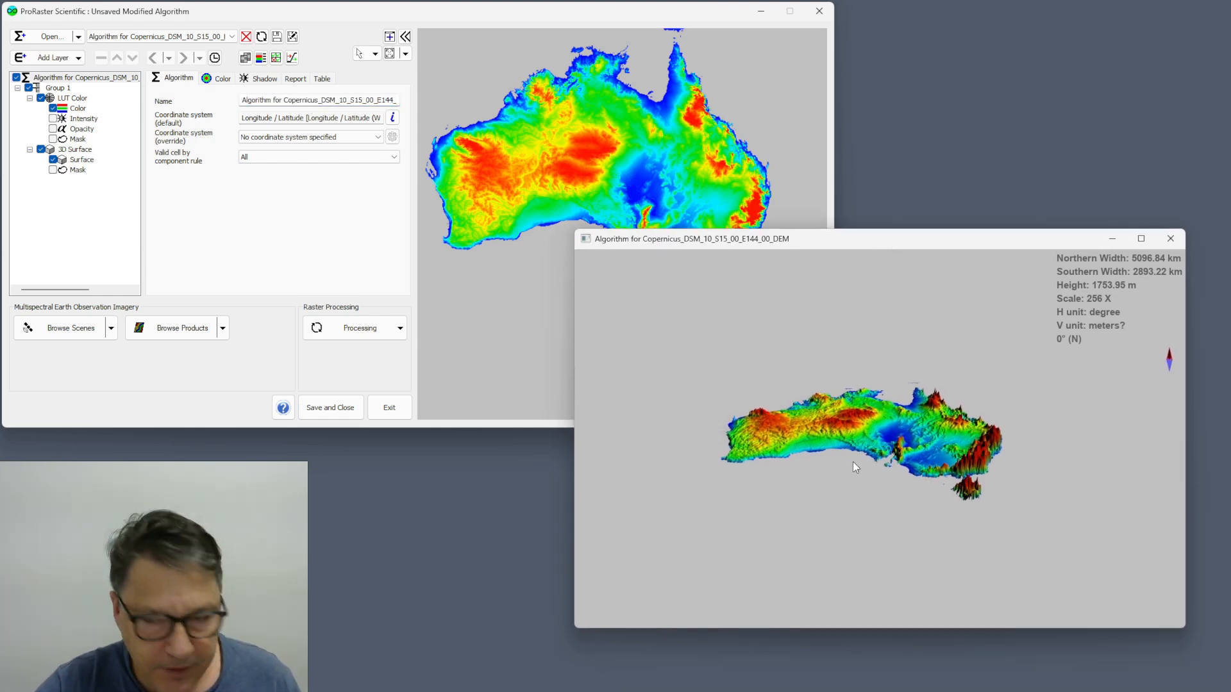
drag(853, 462, 872, 479)
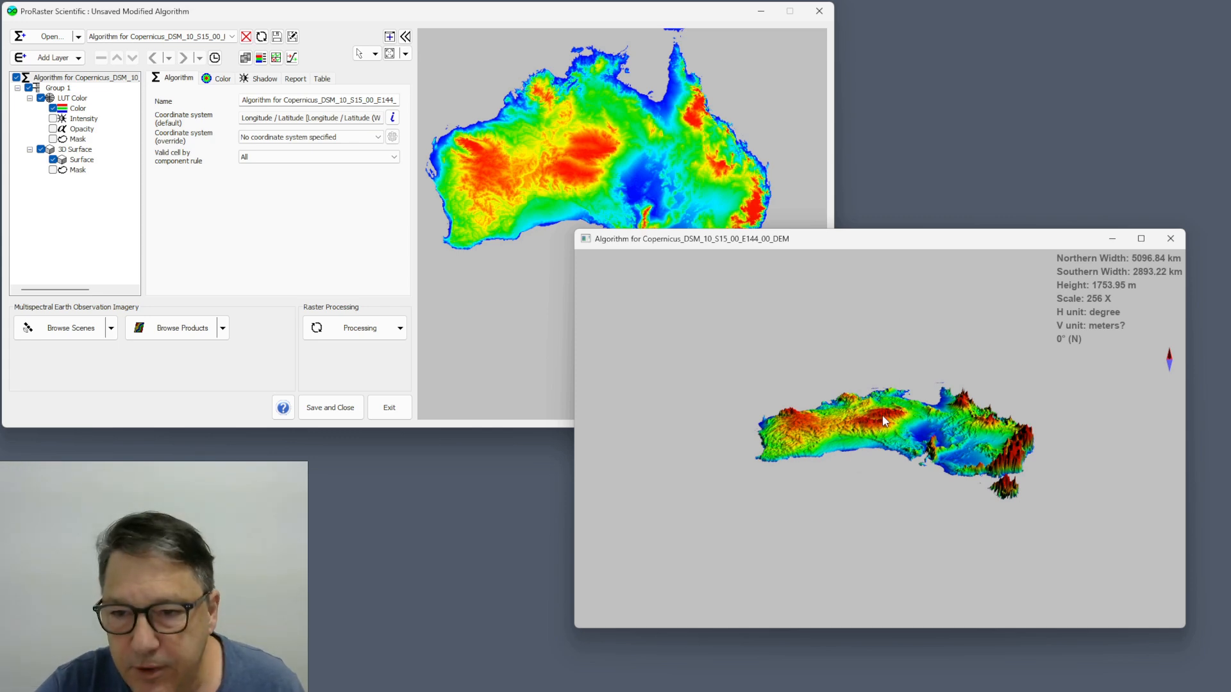
mouse_move(879, 425)
mouse_down()
mouse_move(863, 462)
mouse_move(919, 473)
mouse_move(858, 436)
mouse_move(892, 429)
mouse_up()
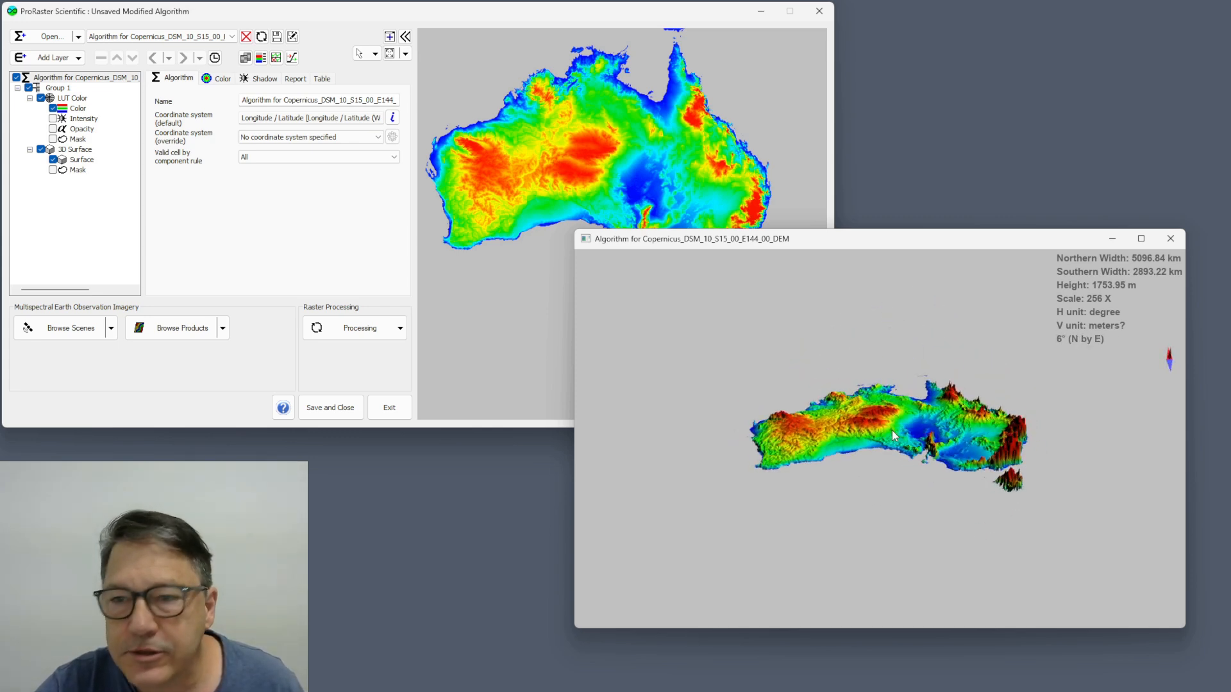
Step: Examine the algorithm's 3D Surface and LUT Color layers and the layer types that can be added
click(211, 11)
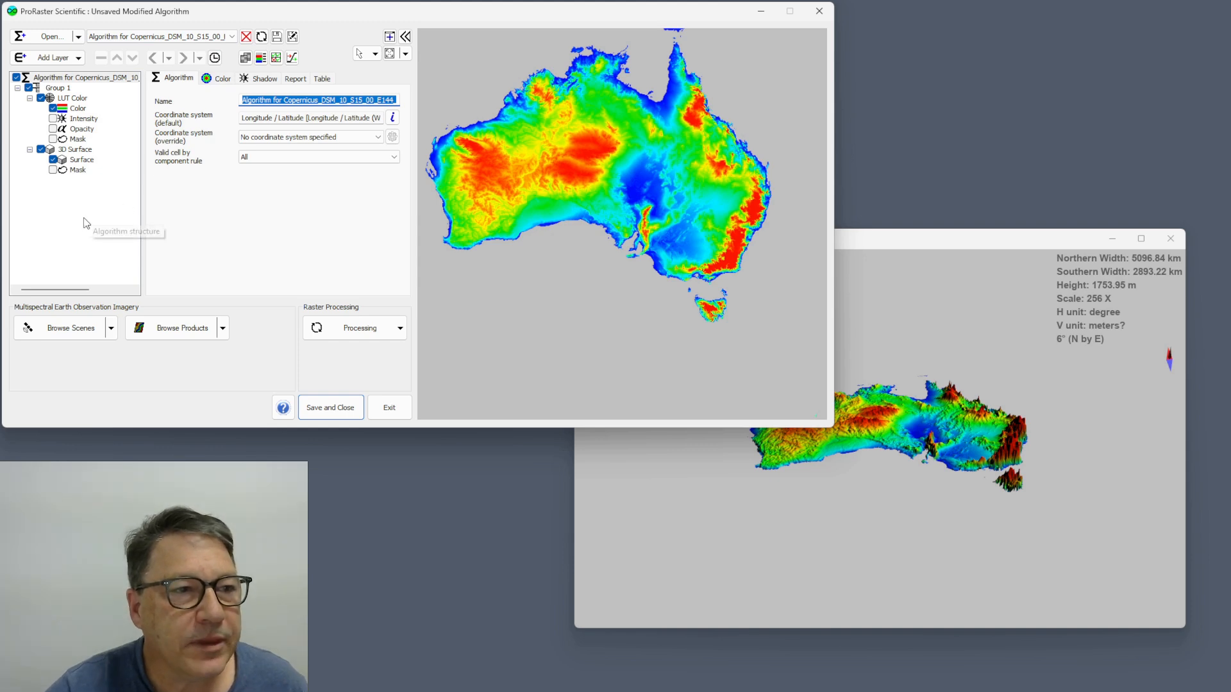
click(73, 151)
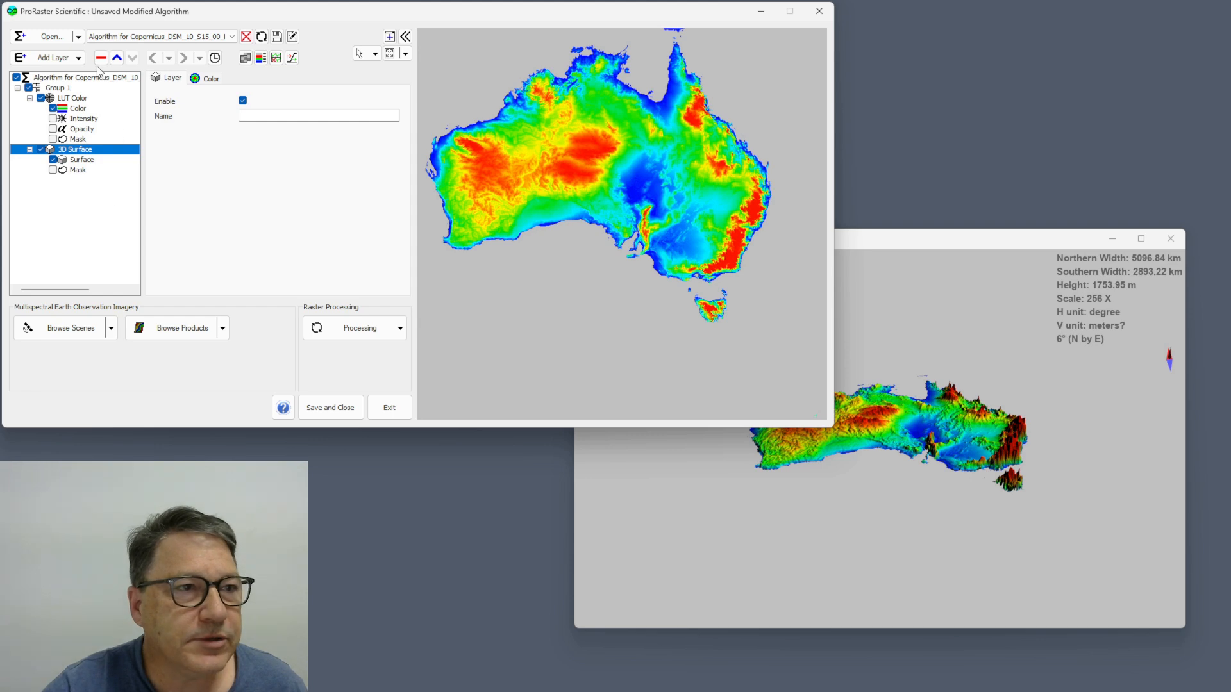
click(73, 61)
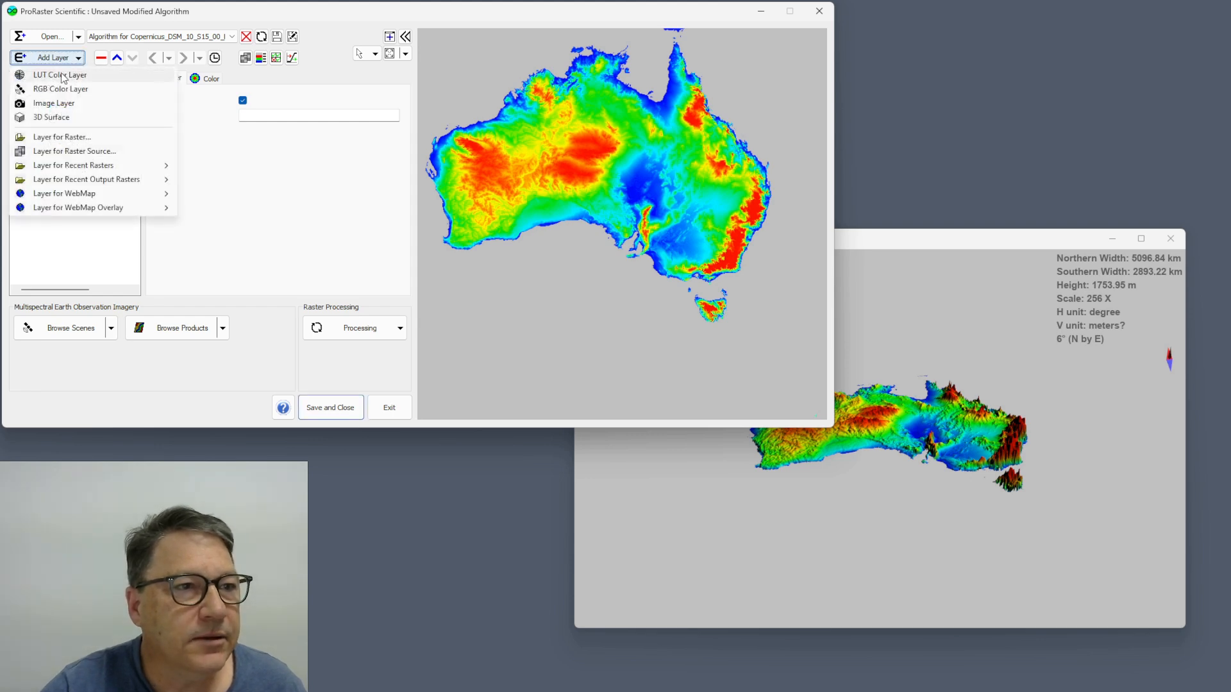
click(69, 119)
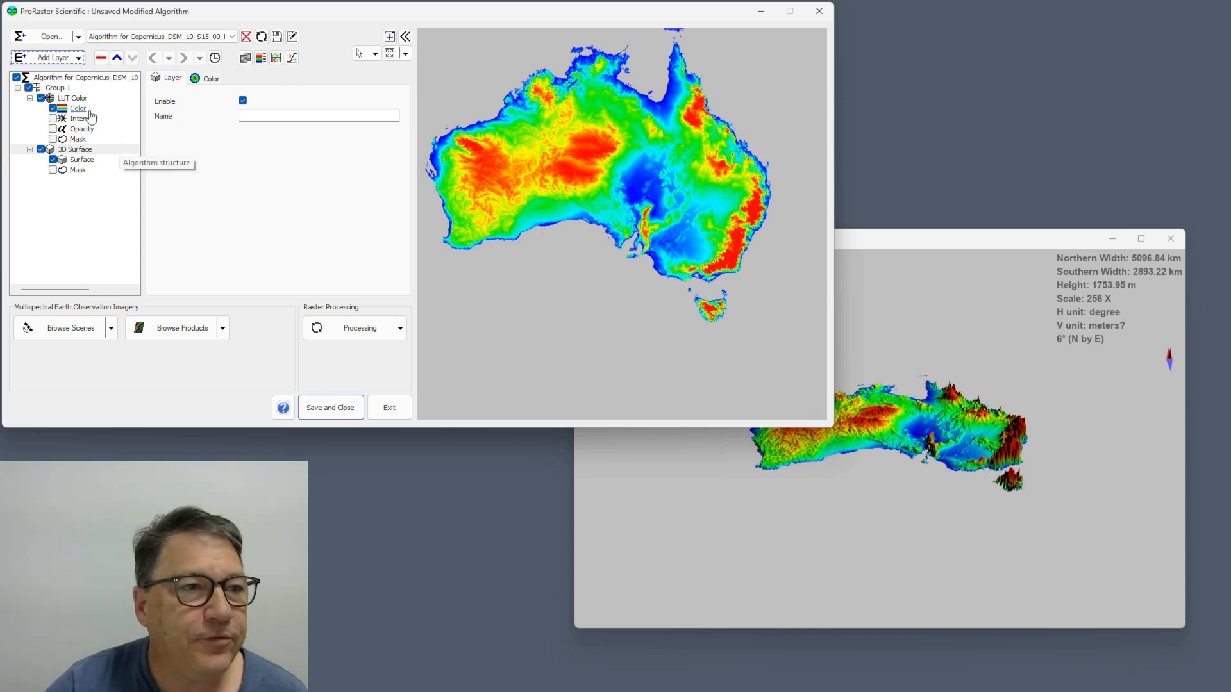
click(73, 98)
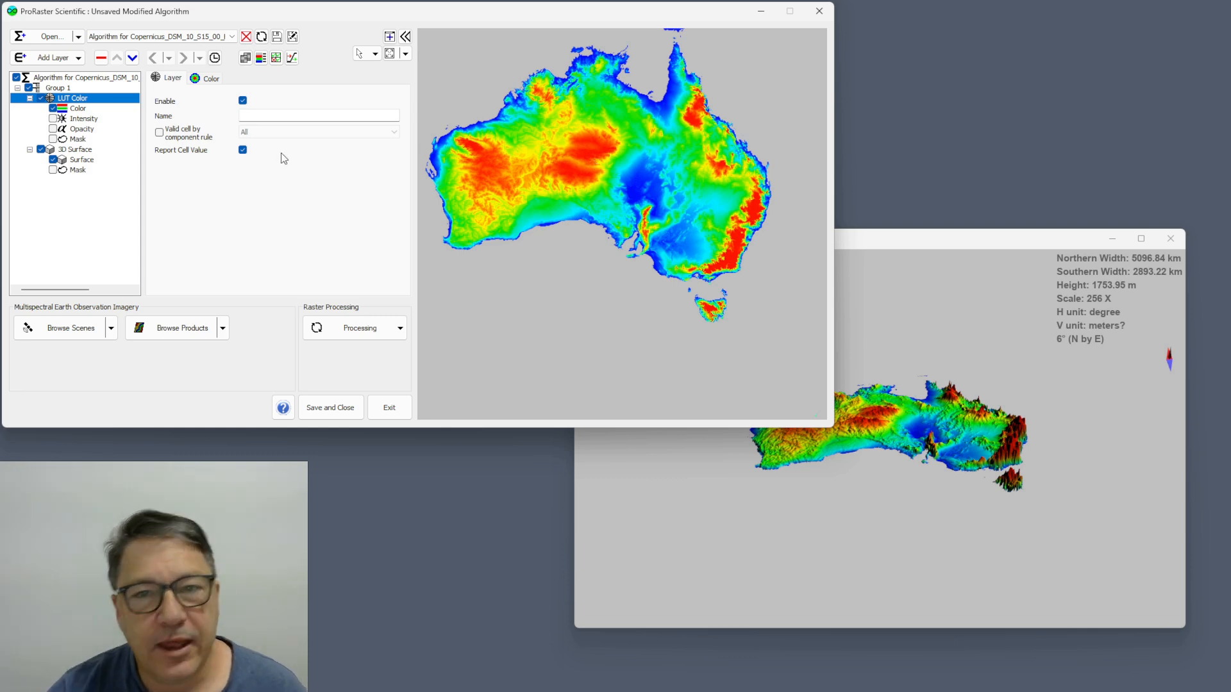
click(864, 244)
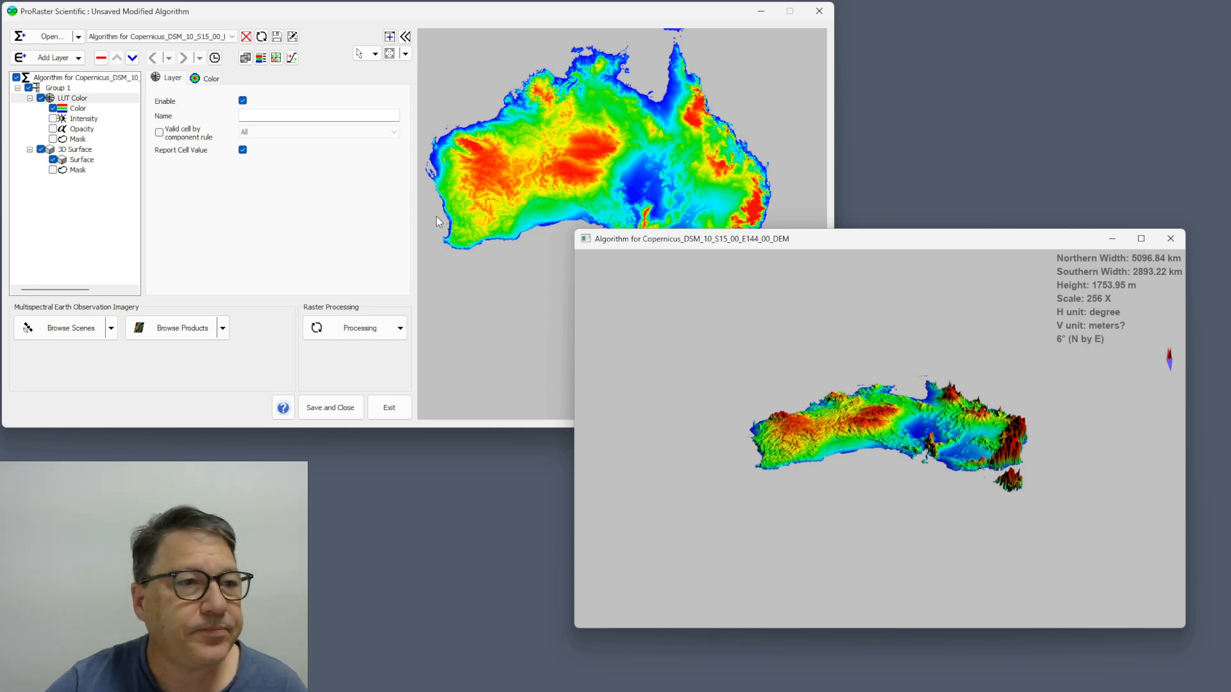
click(76, 151)
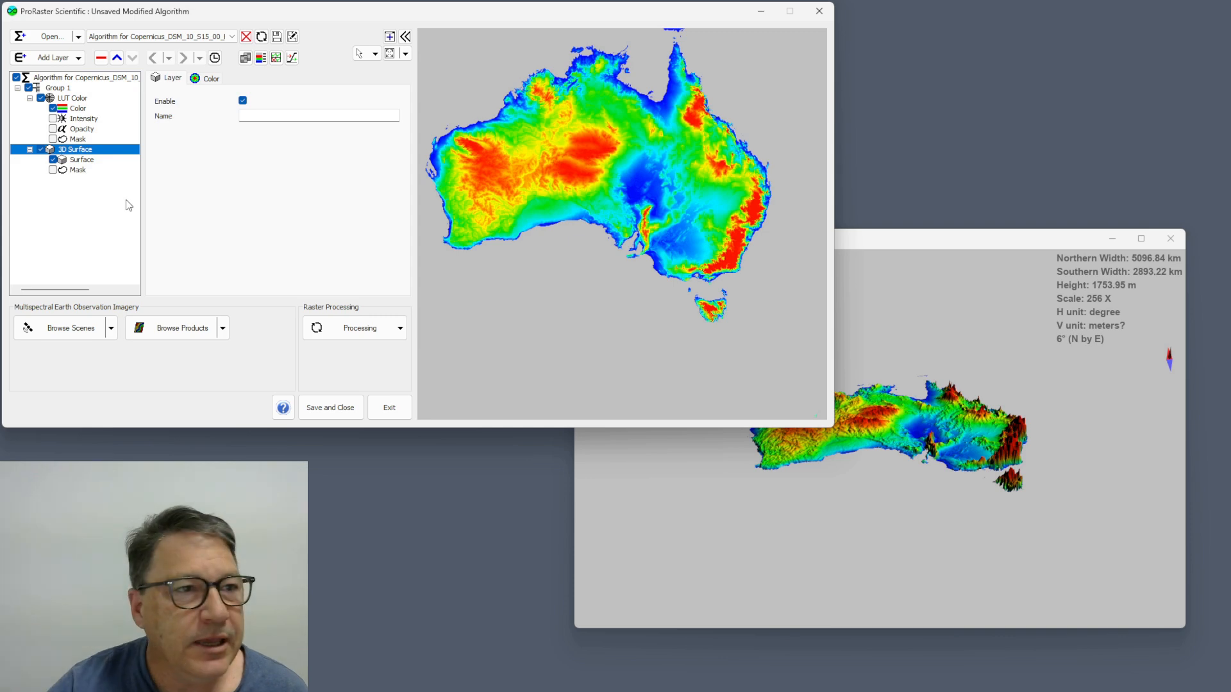
Step: Add a 3D Surface layer in a new group above Group 1, and add an Image layer to it
click(63, 89)
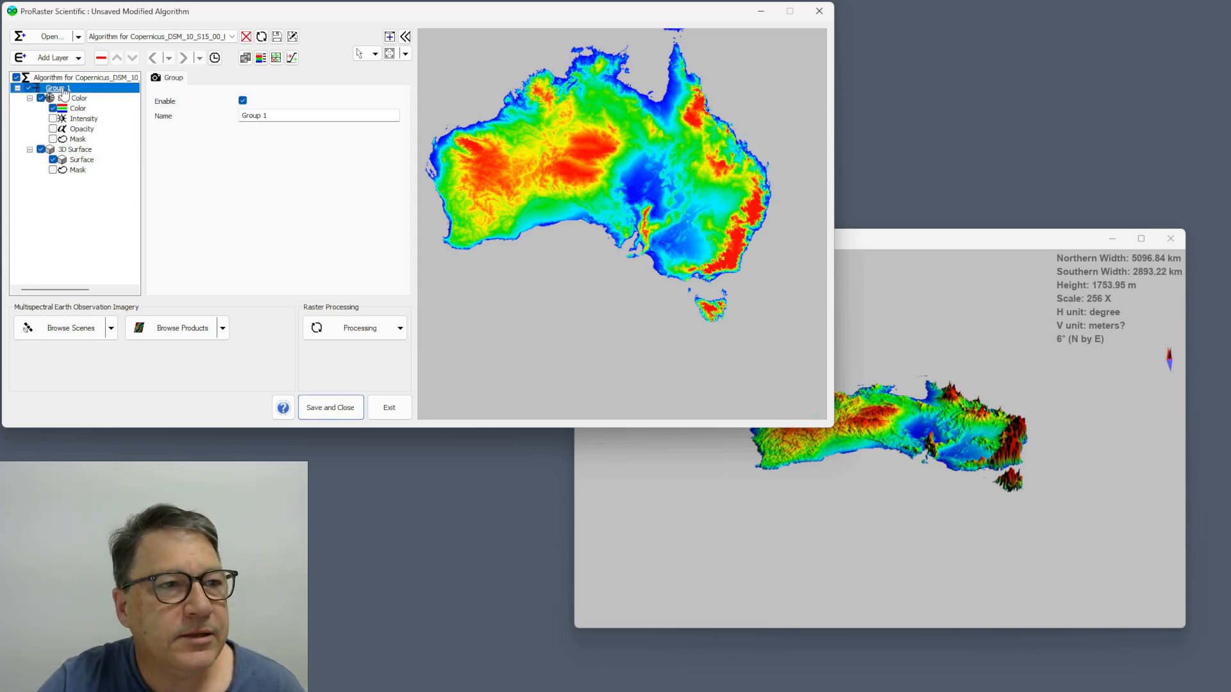
click(50, 58)
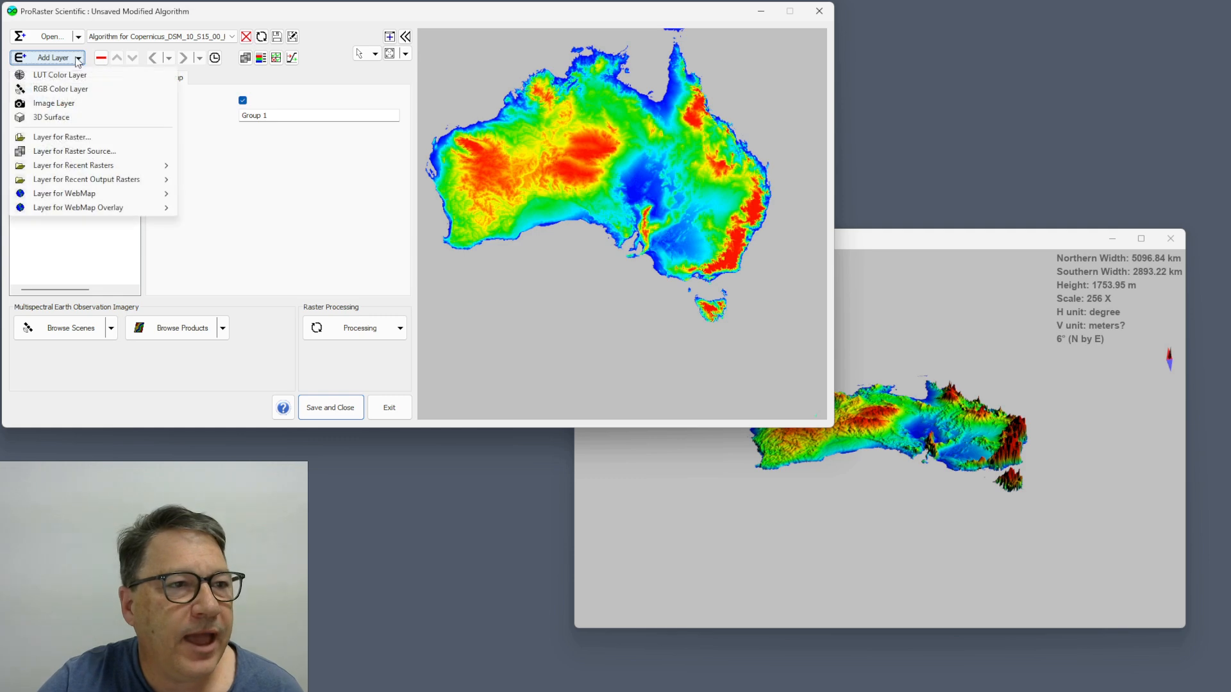
click(62, 119)
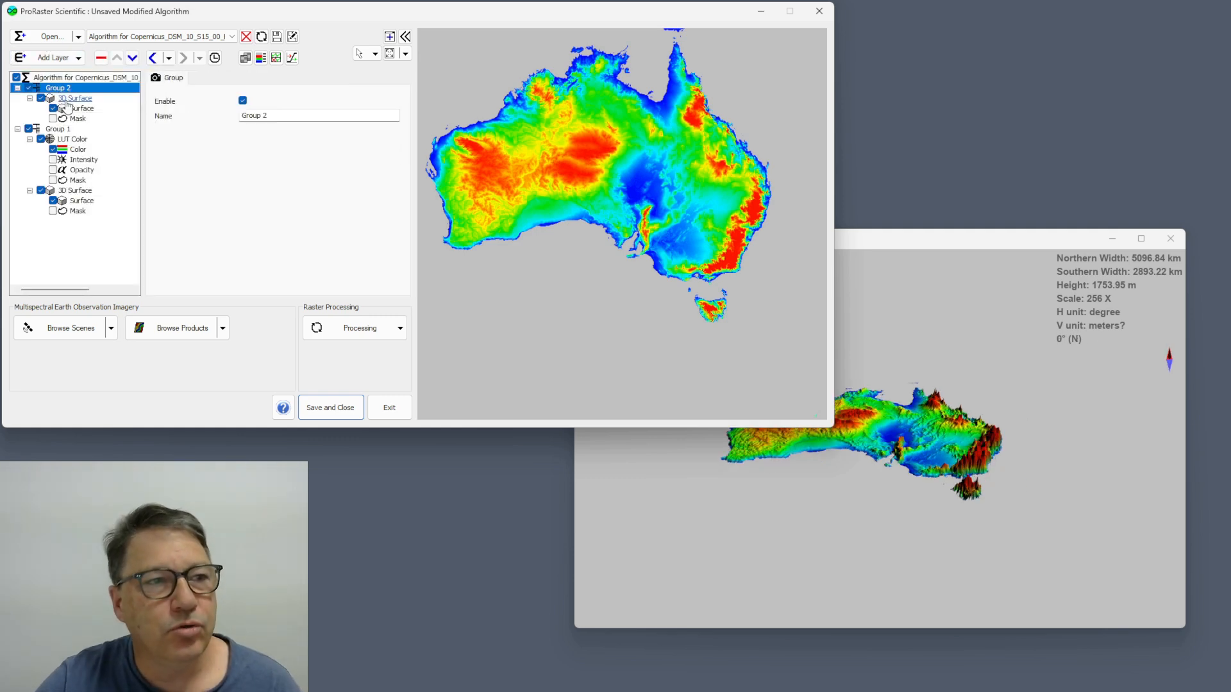
click(78, 59)
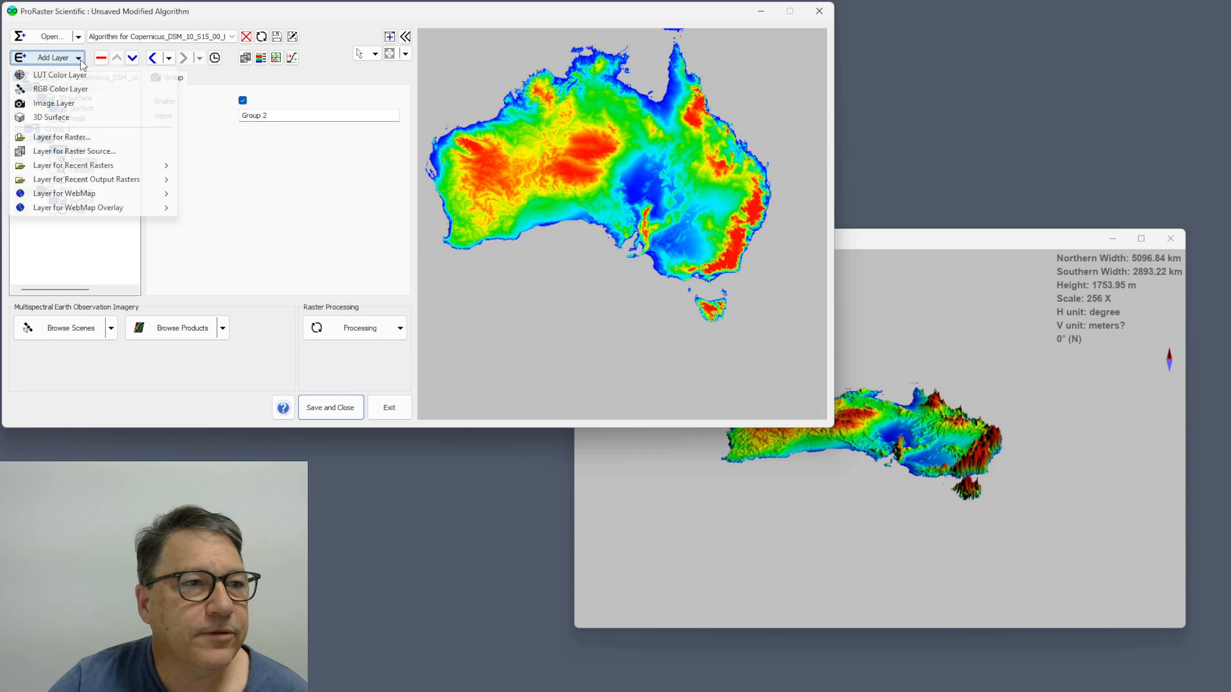
click(67, 104)
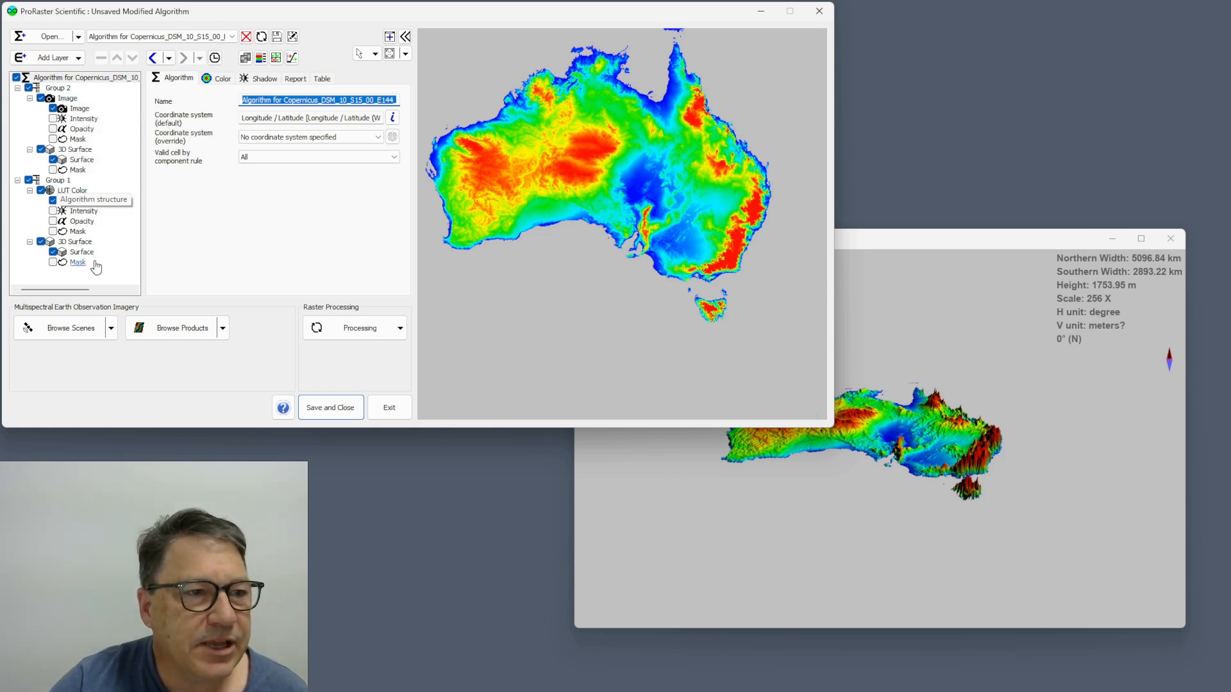
Step: Delete Group 2 with its Image and 3D Surface layers from the algorithm
click(57, 88)
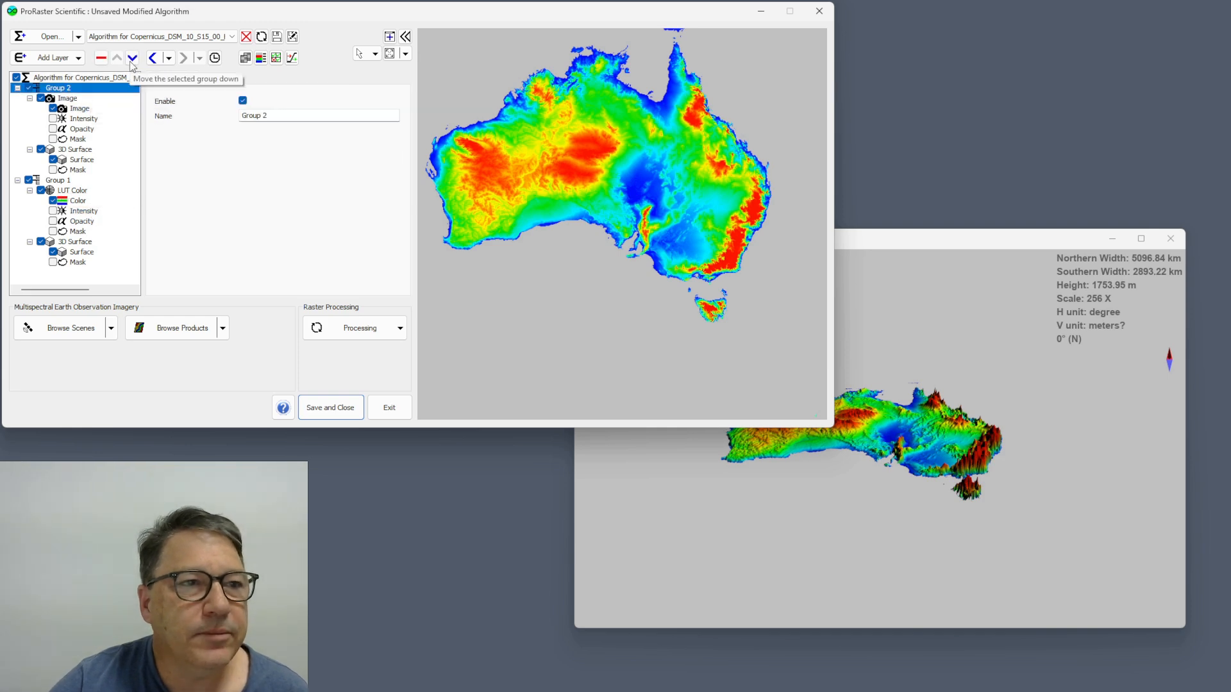
click(100, 58)
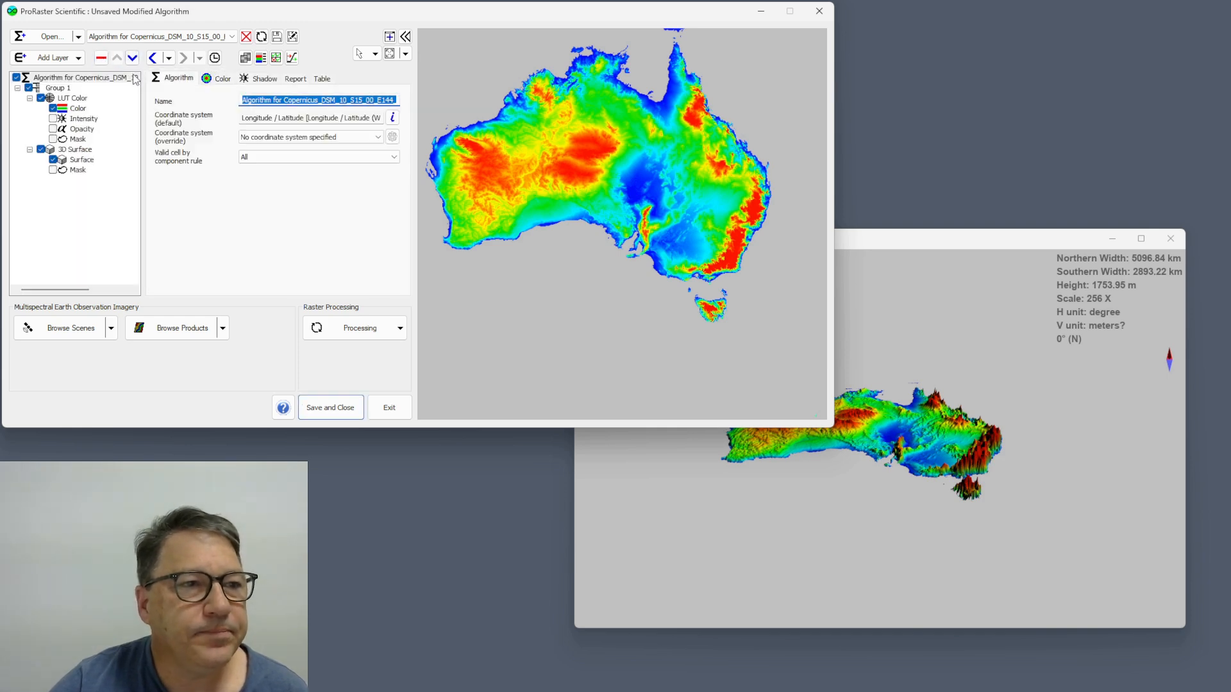
Step: Name the 3D Surface layer "Aus DEM" and move the 3D map window further away from the 2D preview
click(74, 151)
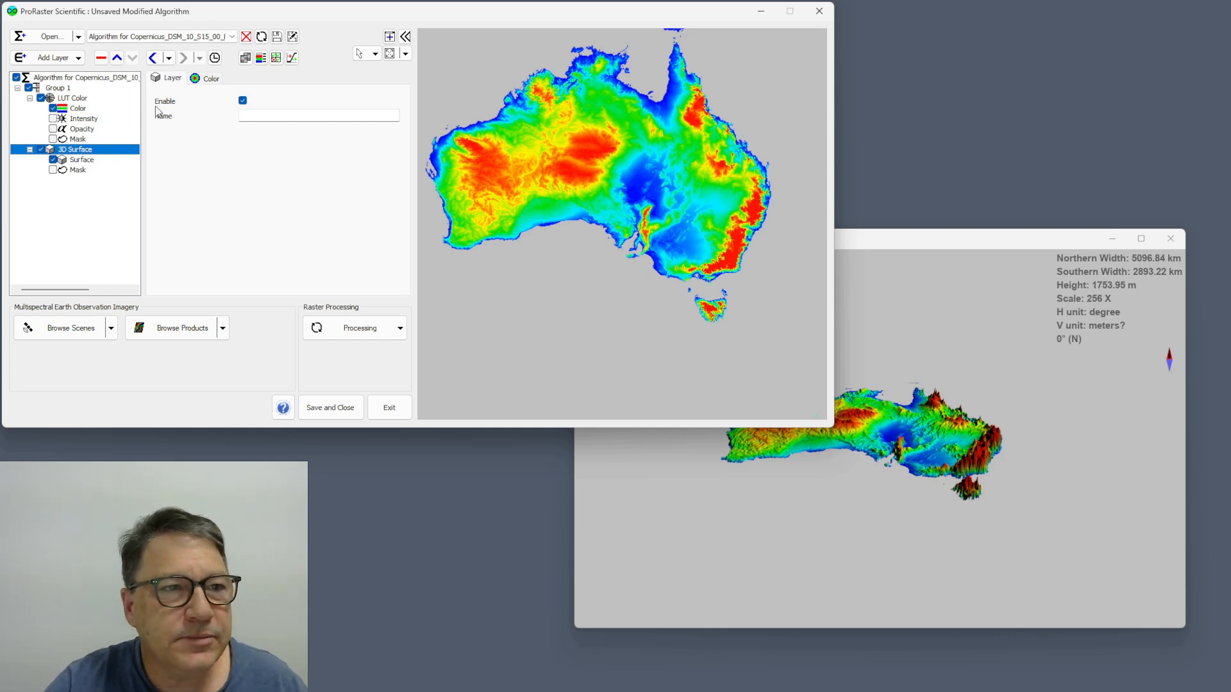
click(262, 114)
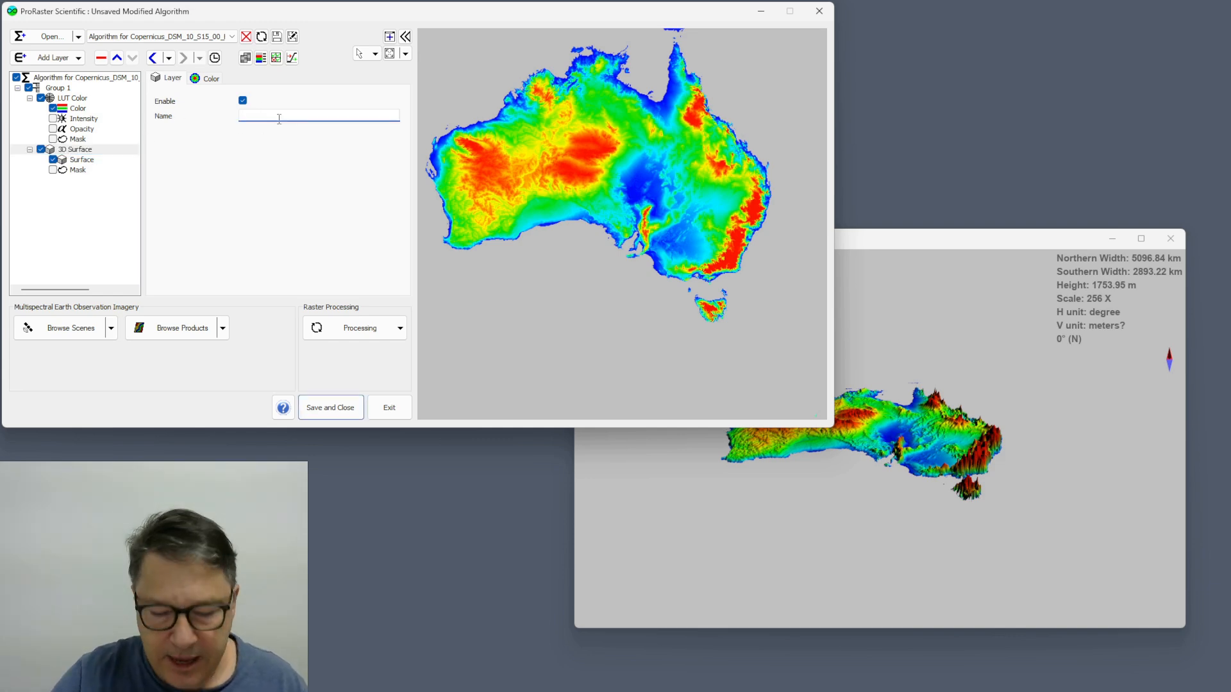
text(Aus DEM)
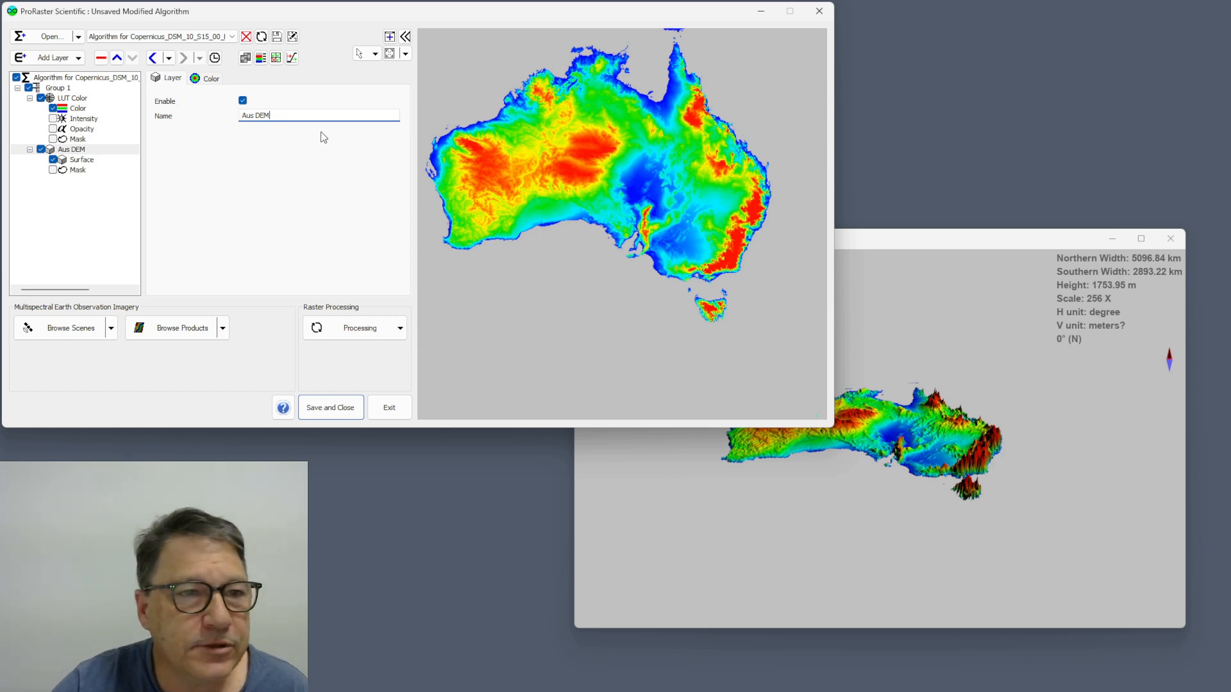
drag(955, 265, 958, 297)
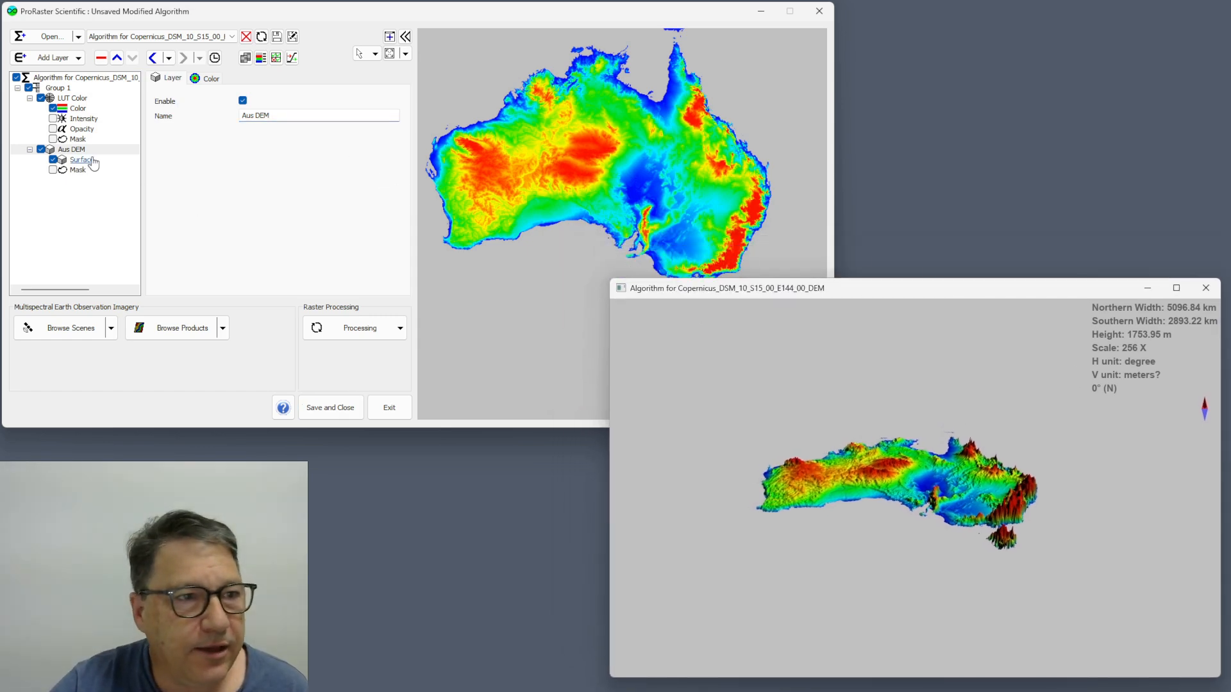
Step: Examine the Aus DEM layer's color settings and the components of its Surface and Mask
click(210, 80)
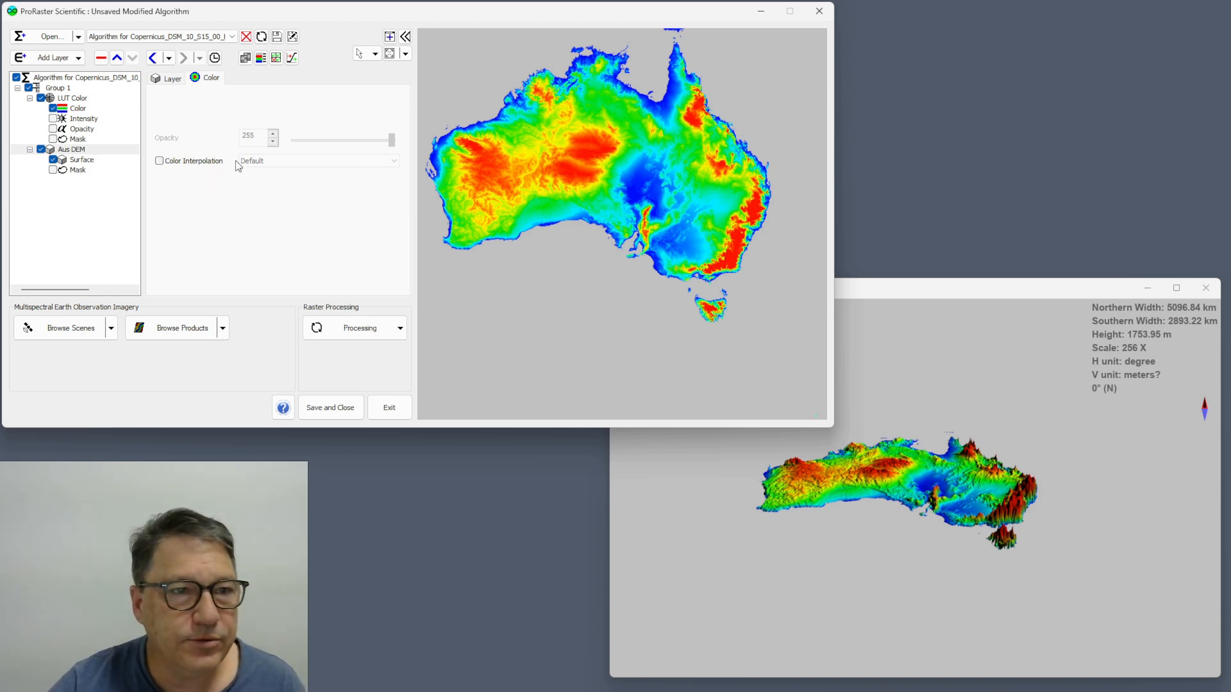
click(82, 160)
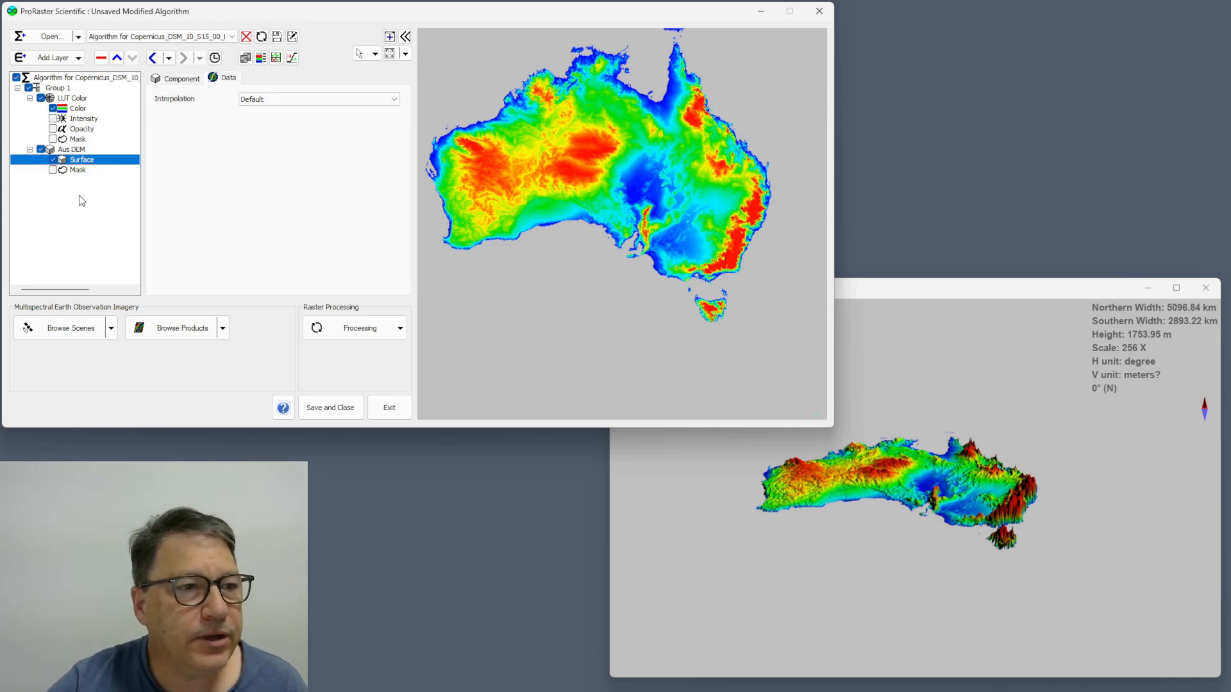
click(79, 170)
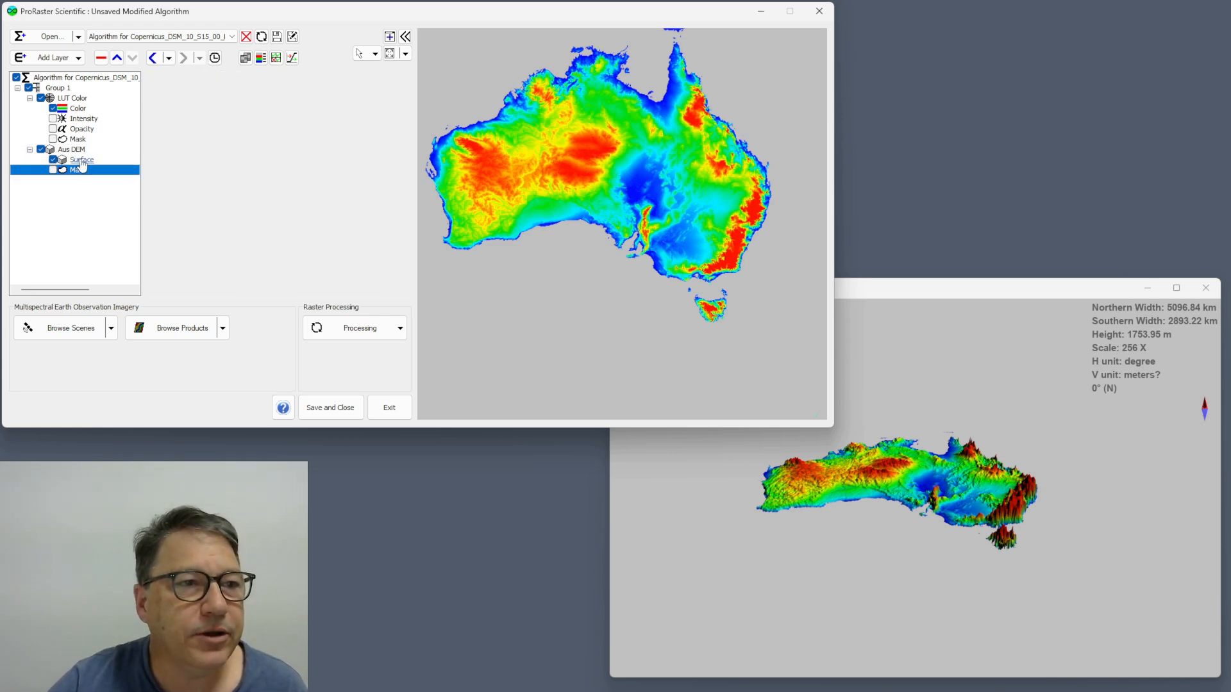
click(82, 162)
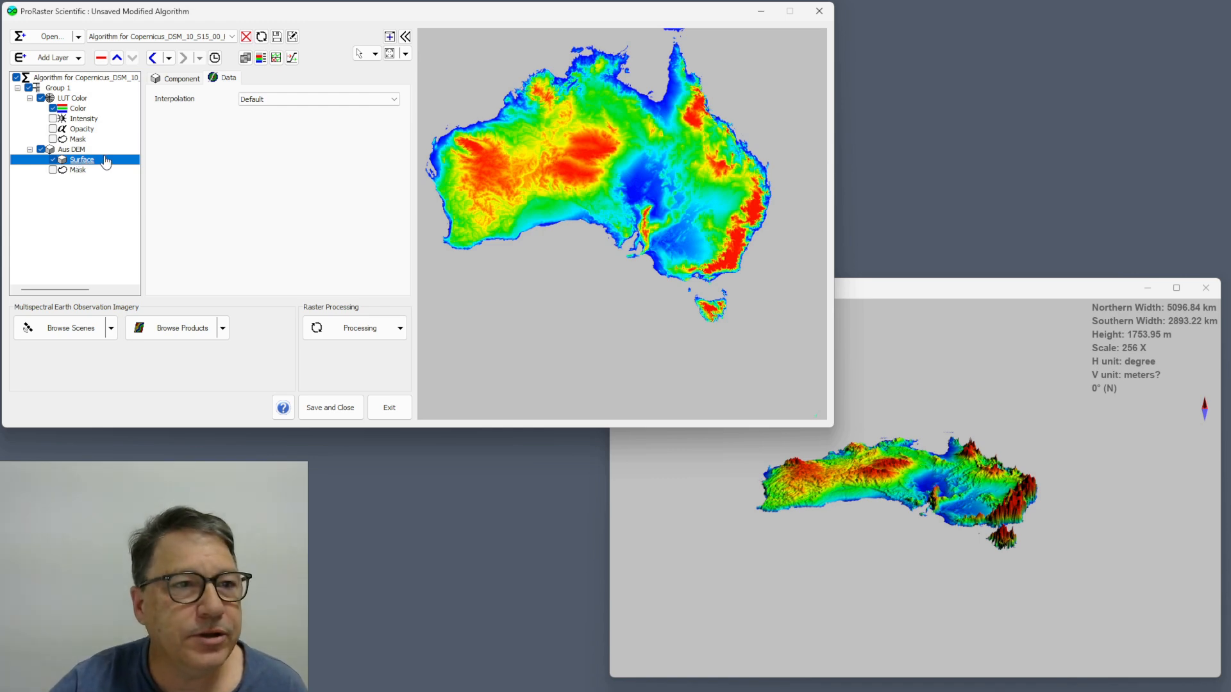
click(181, 79)
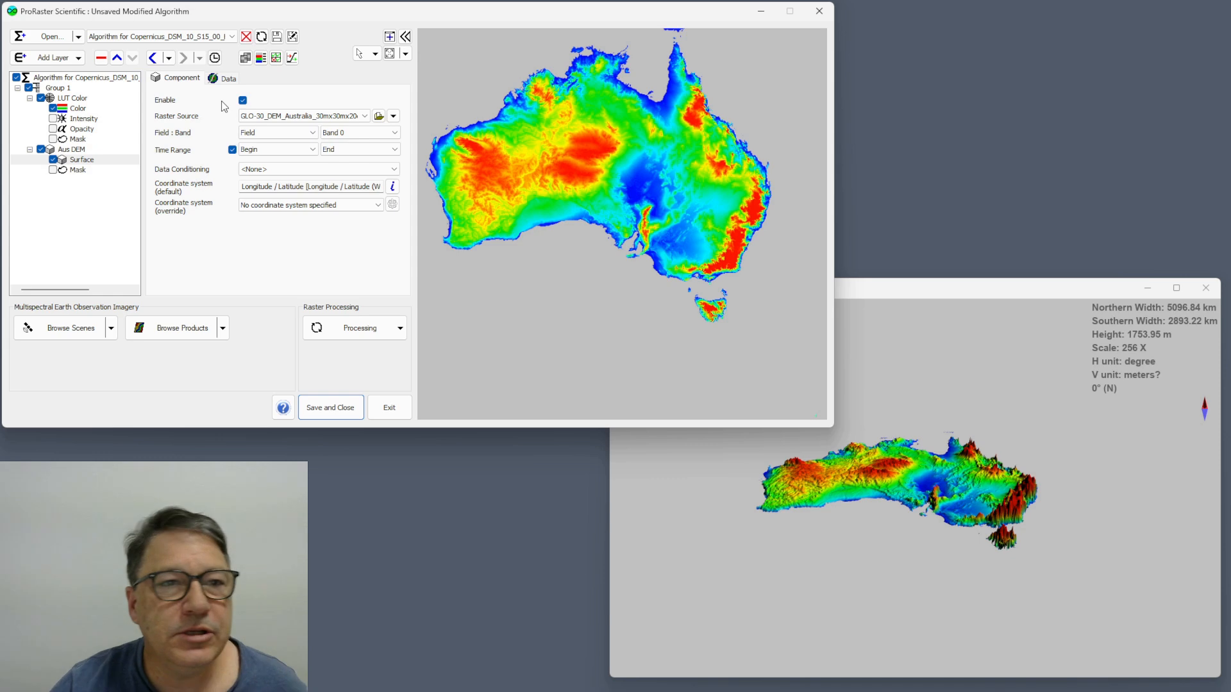
Step: Examine the raster sources available for the Aus DEM Surface component, including recent rasters and recent output rasters
click(364, 116)
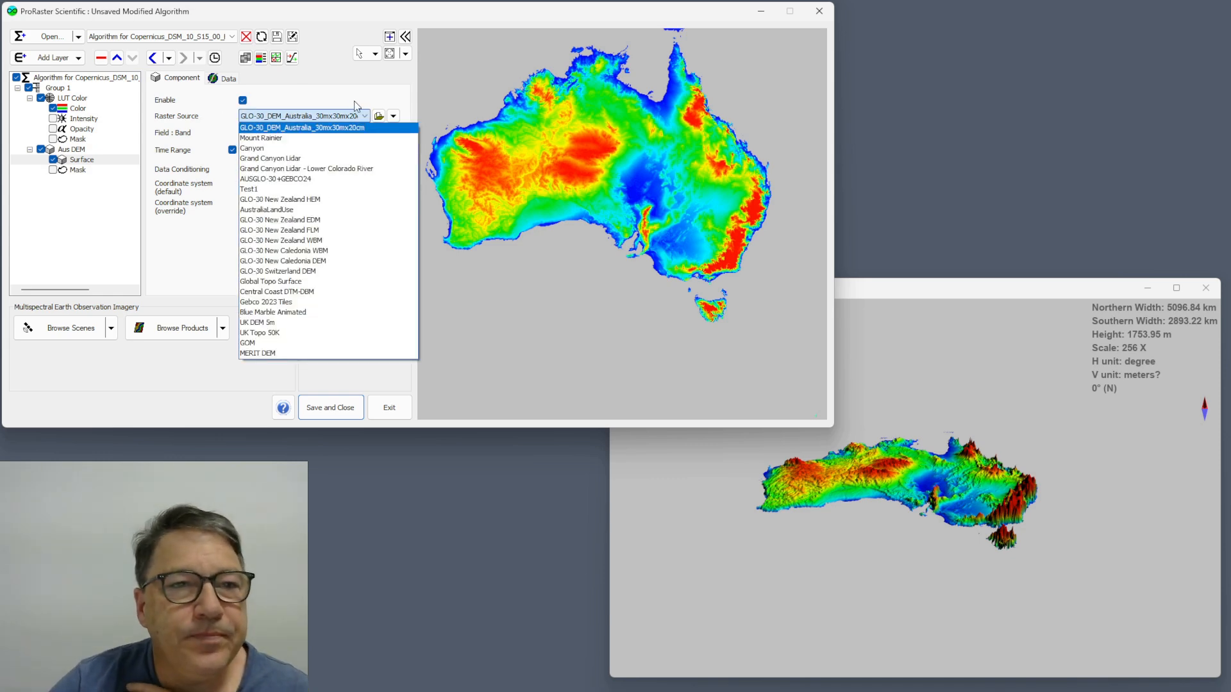
click(349, 102)
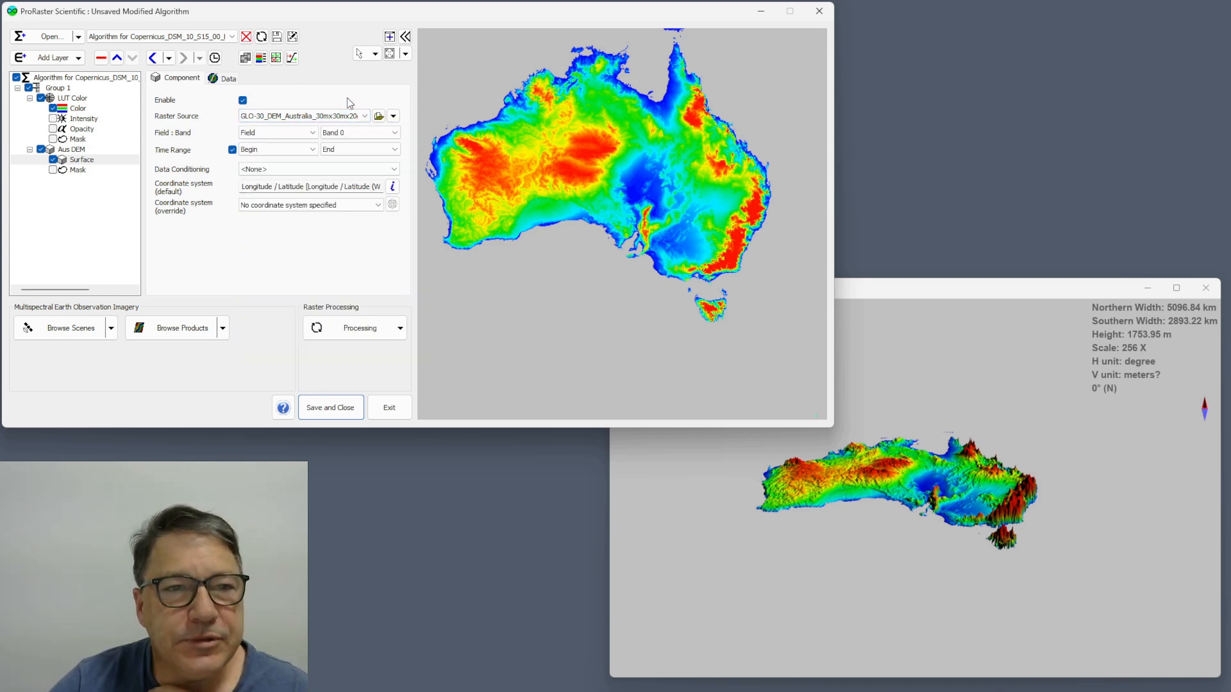
click(393, 116)
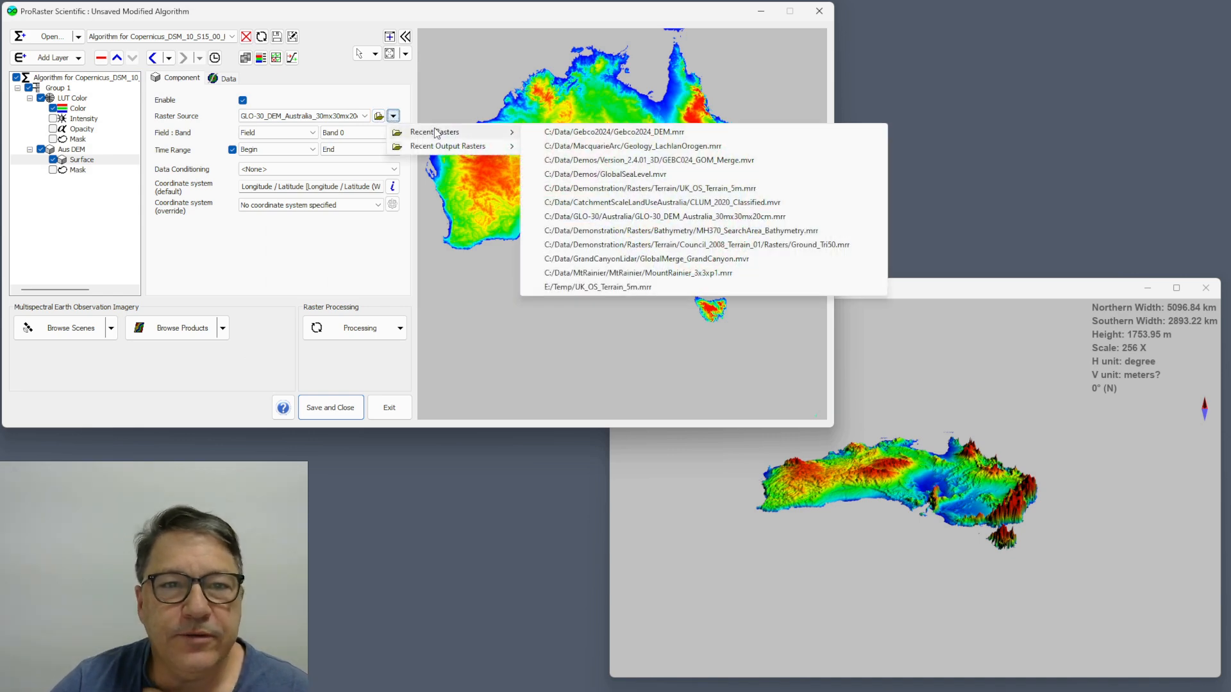
mouse_move(440, 148)
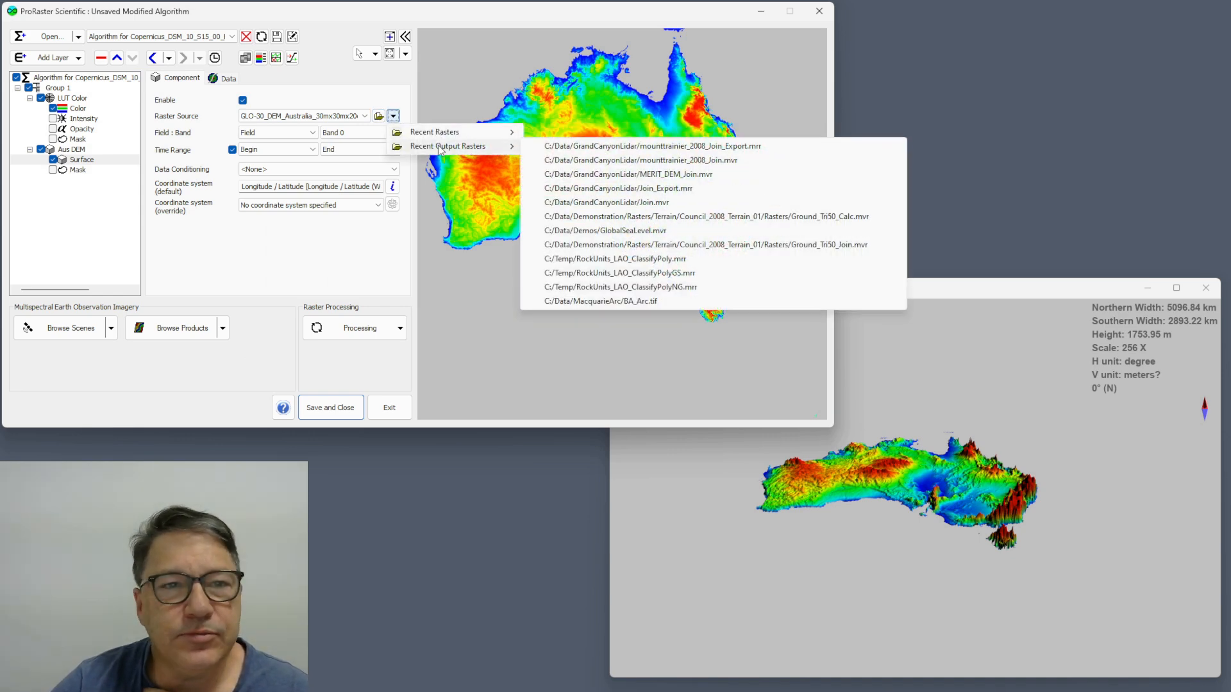
click(390, 118)
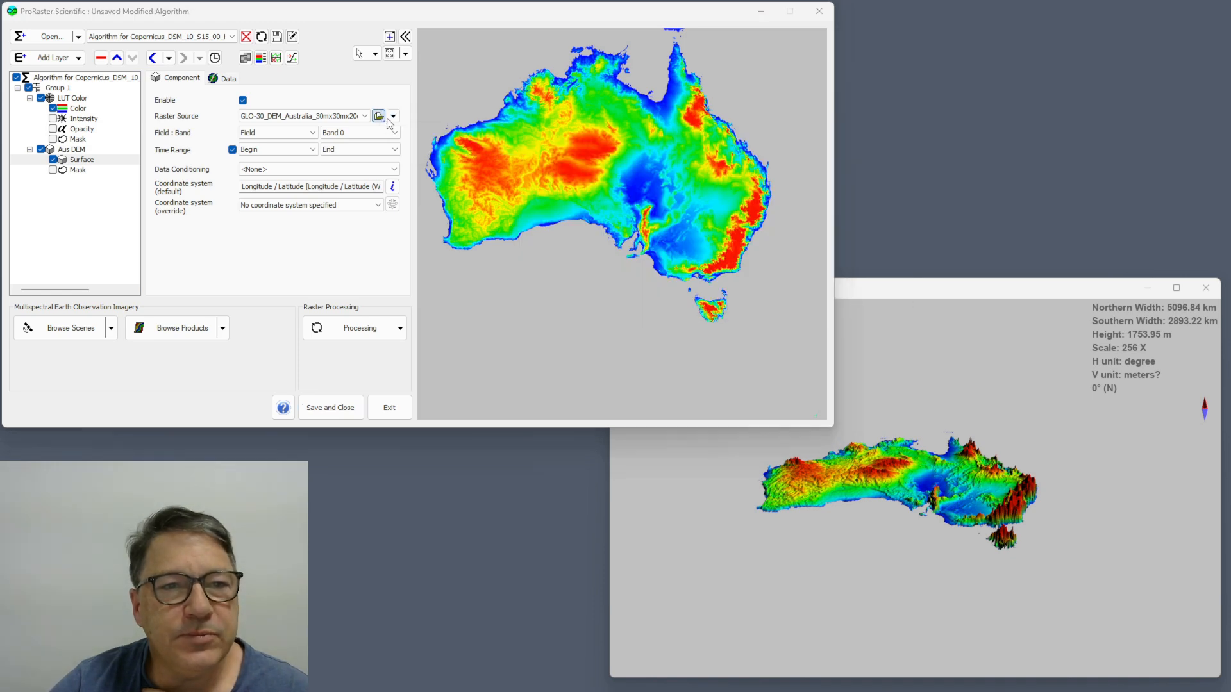
click(388, 119)
click(1019, 56)
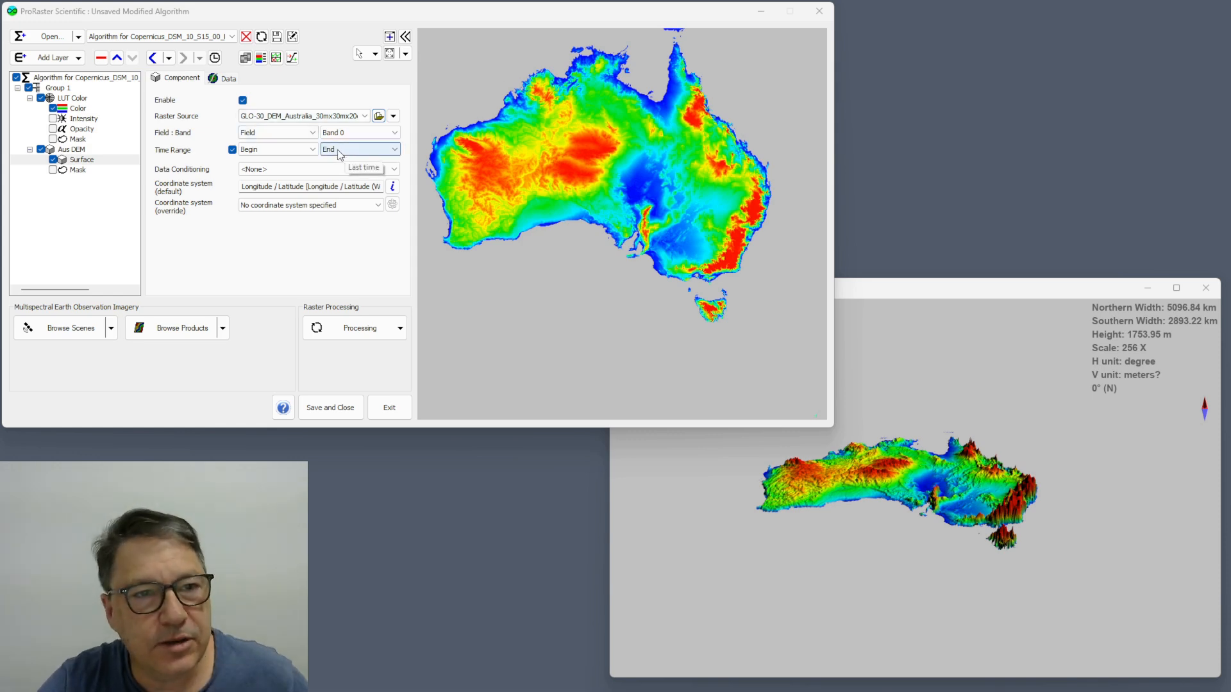
Step: Examine the Surface component's field, band, time range and data conditioning options, including the MakeZero transform in the Data Conditioning Filter Editor
click(285, 133)
click(362, 134)
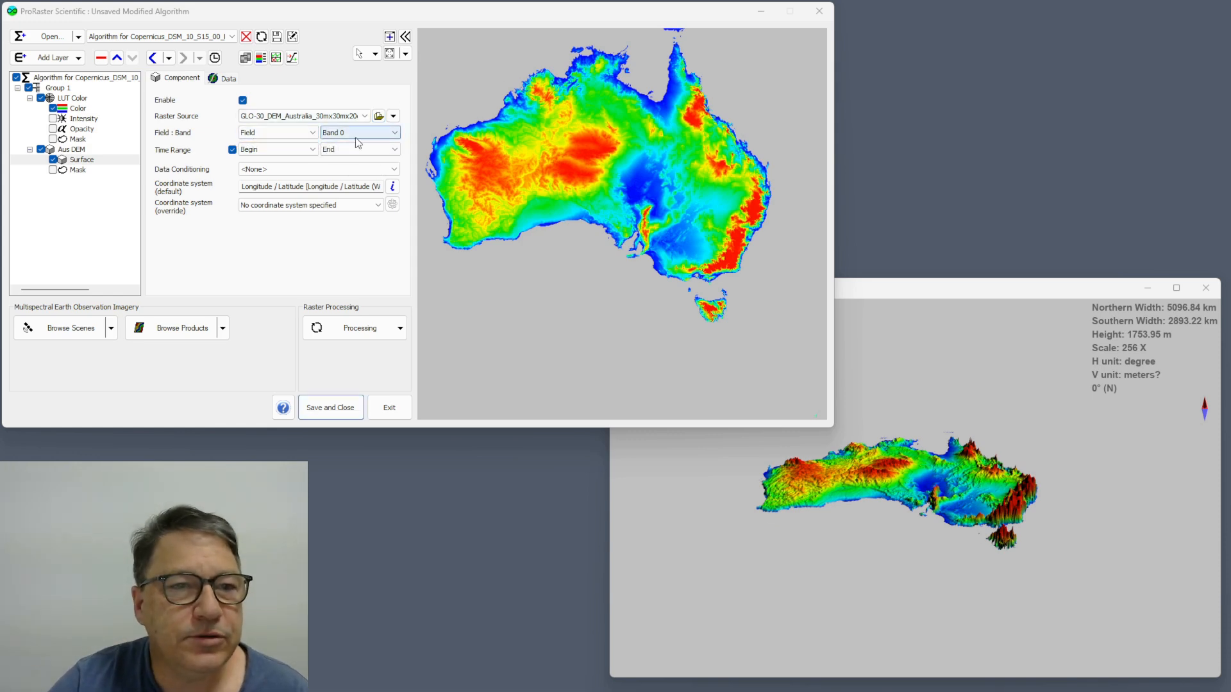
click(356, 136)
click(278, 152)
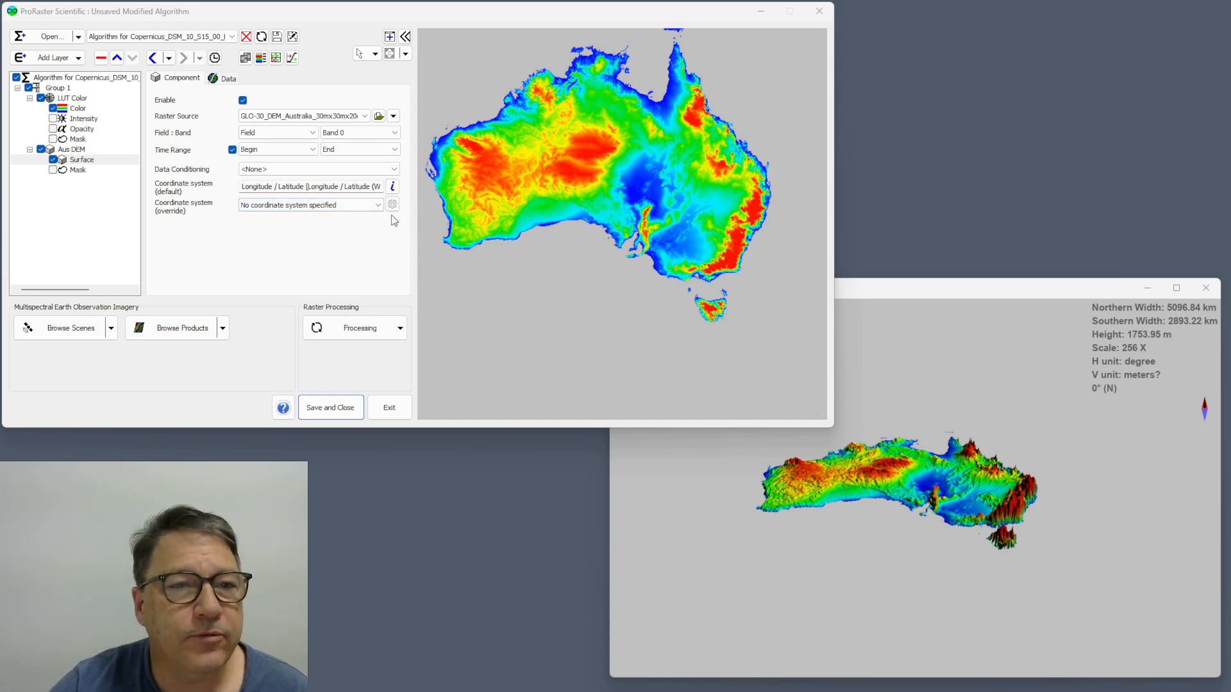
click(394, 169)
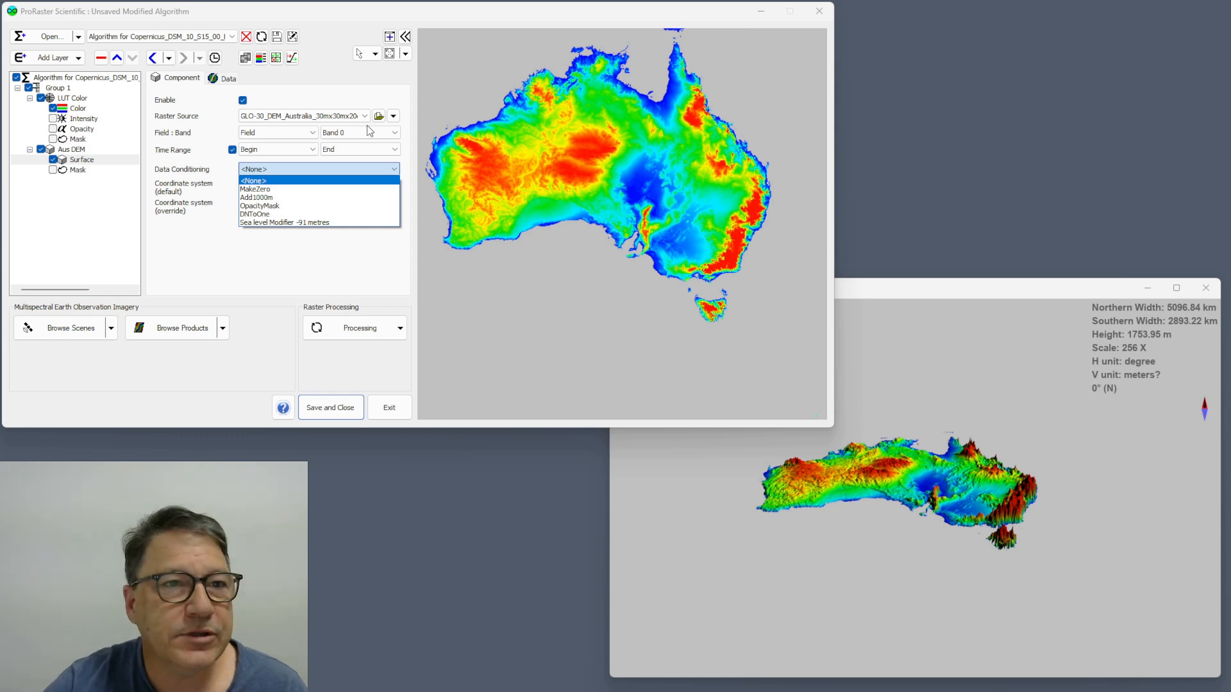
click(302, 62)
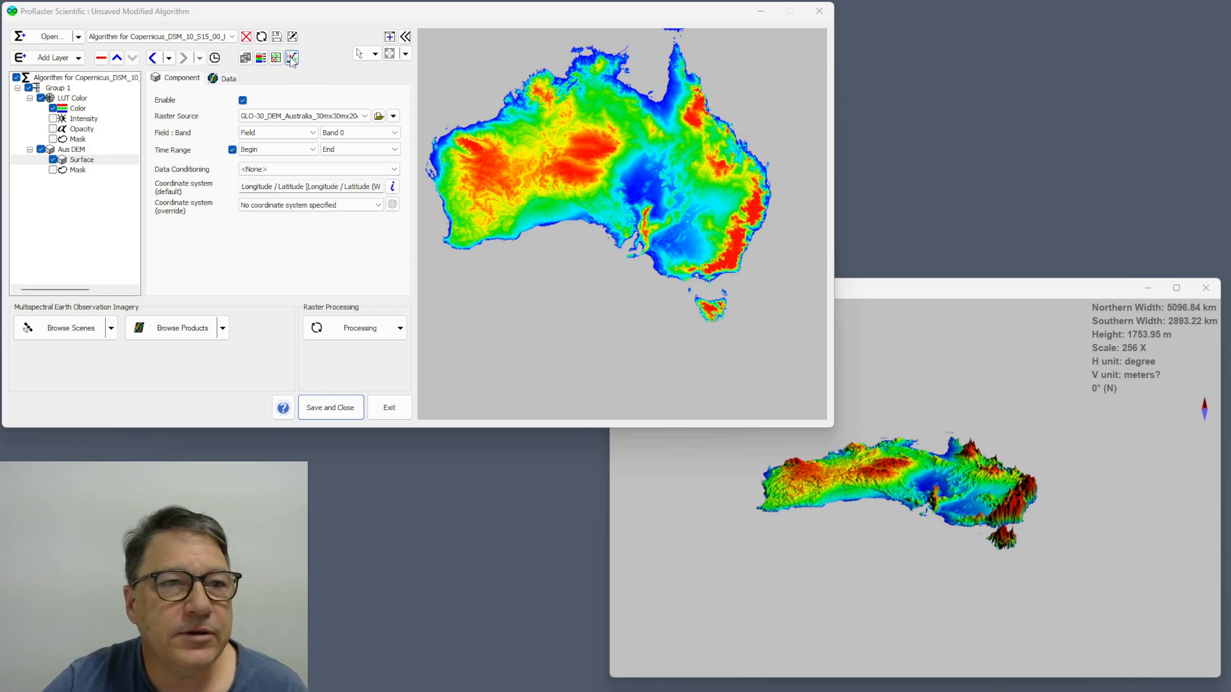
click(277, 59)
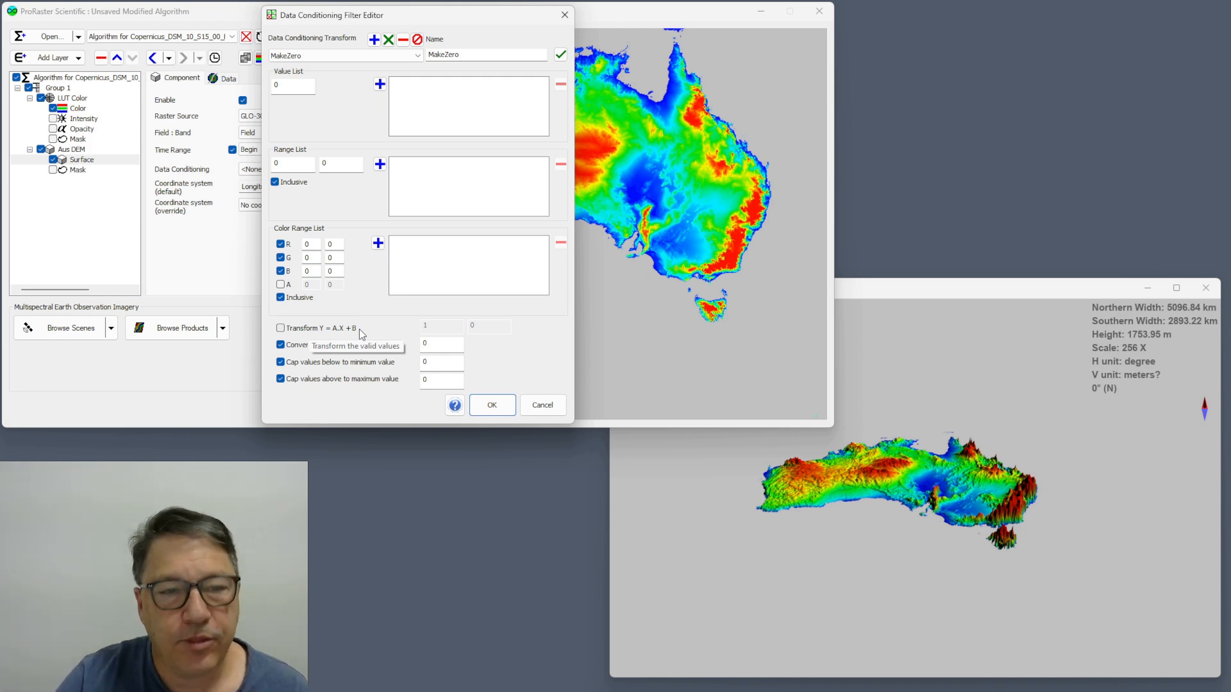
click(543, 404)
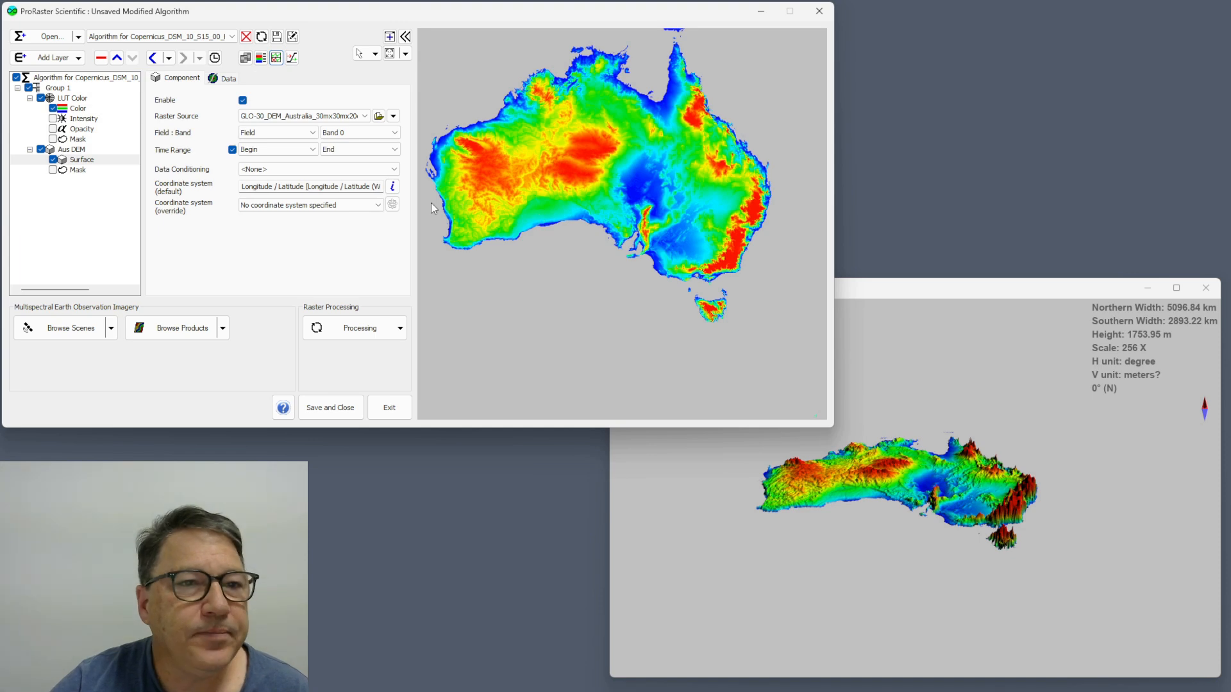
Step: Review the Surface interpolation setting, the Mask component's source settings, and the Aus DEM and LUT Color layer properties
click(225, 79)
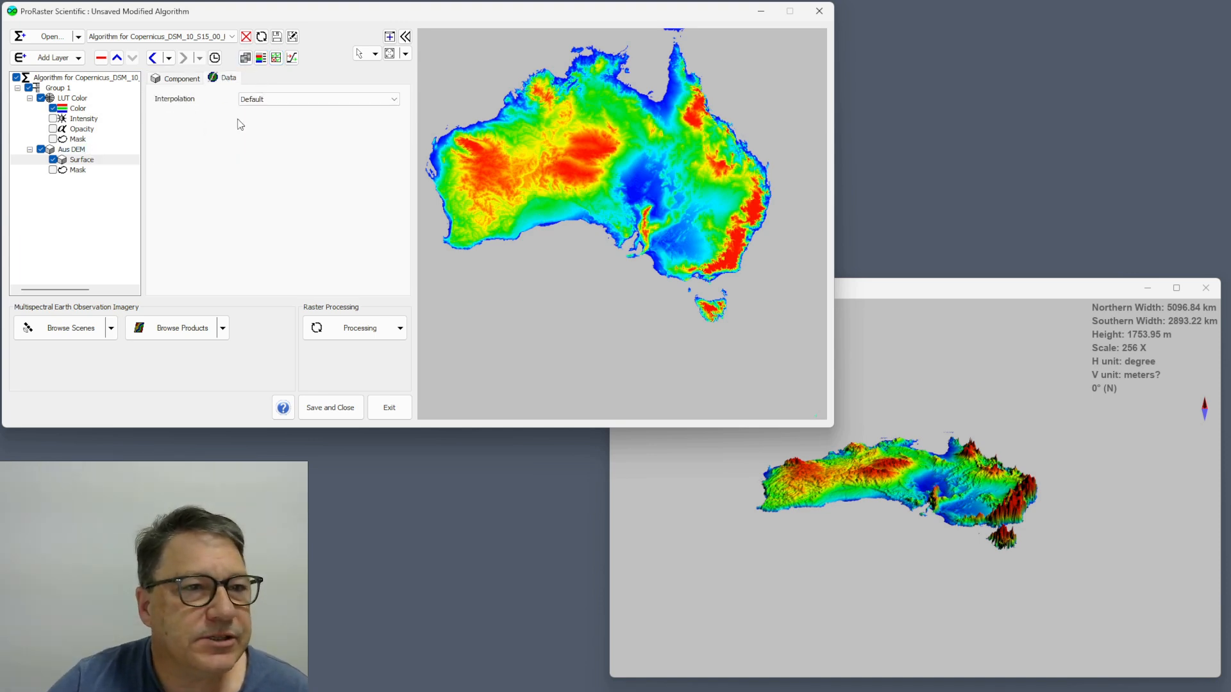
click(79, 170)
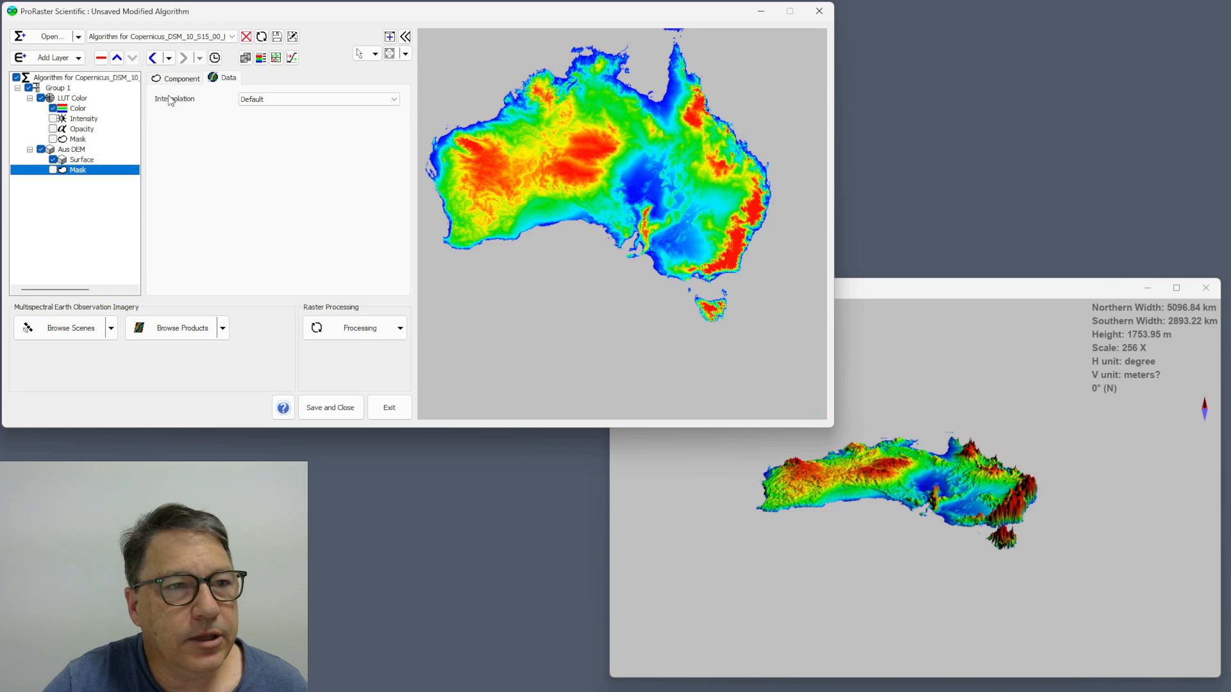
click(186, 78)
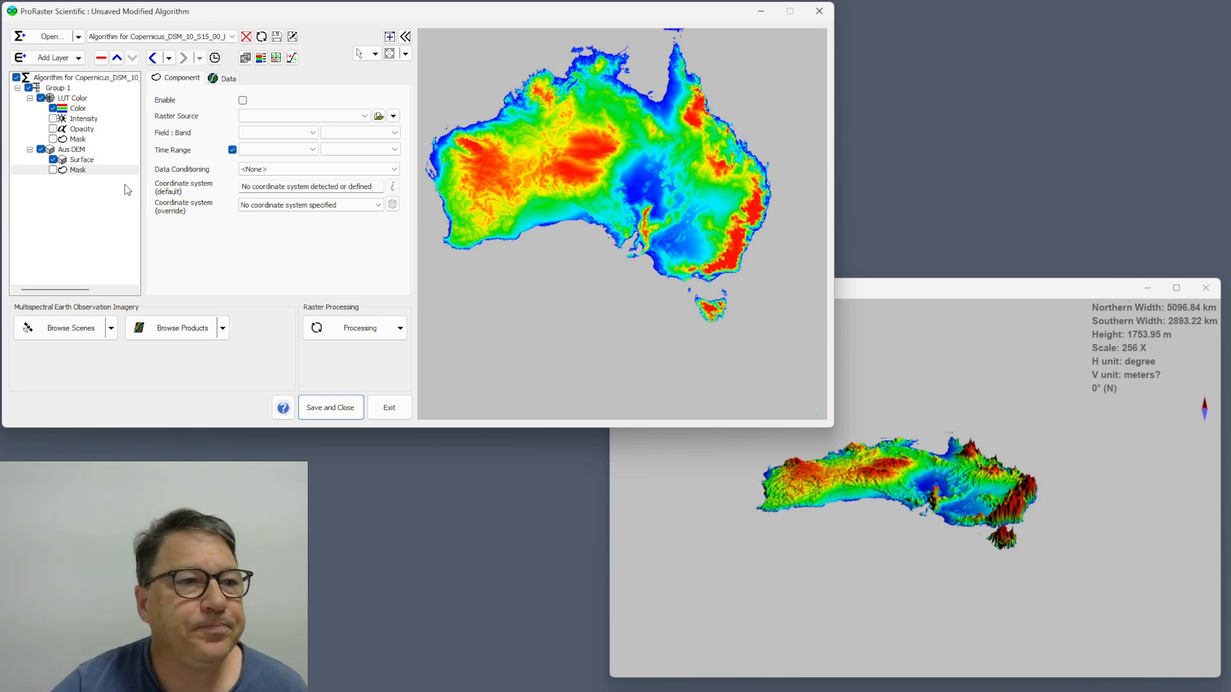
click(72, 149)
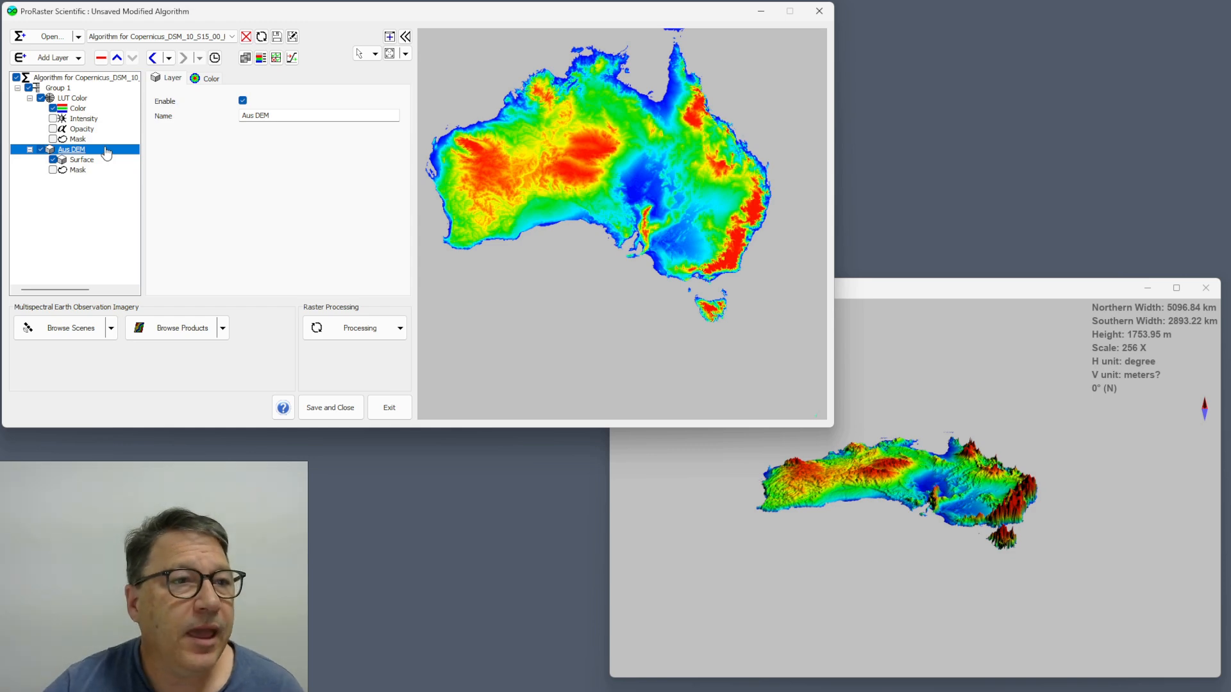
click(77, 100)
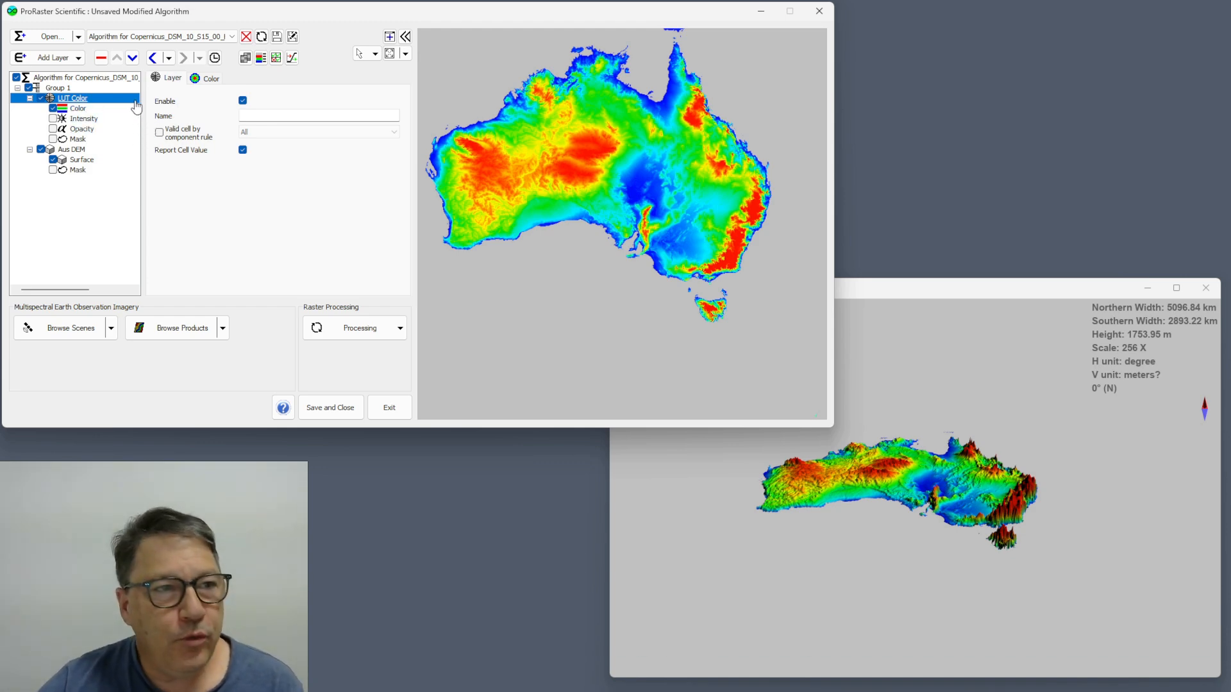
Step: Open a second 3D map window from the algorithm and move it away from the algorithm's layer settings
click(72, 79)
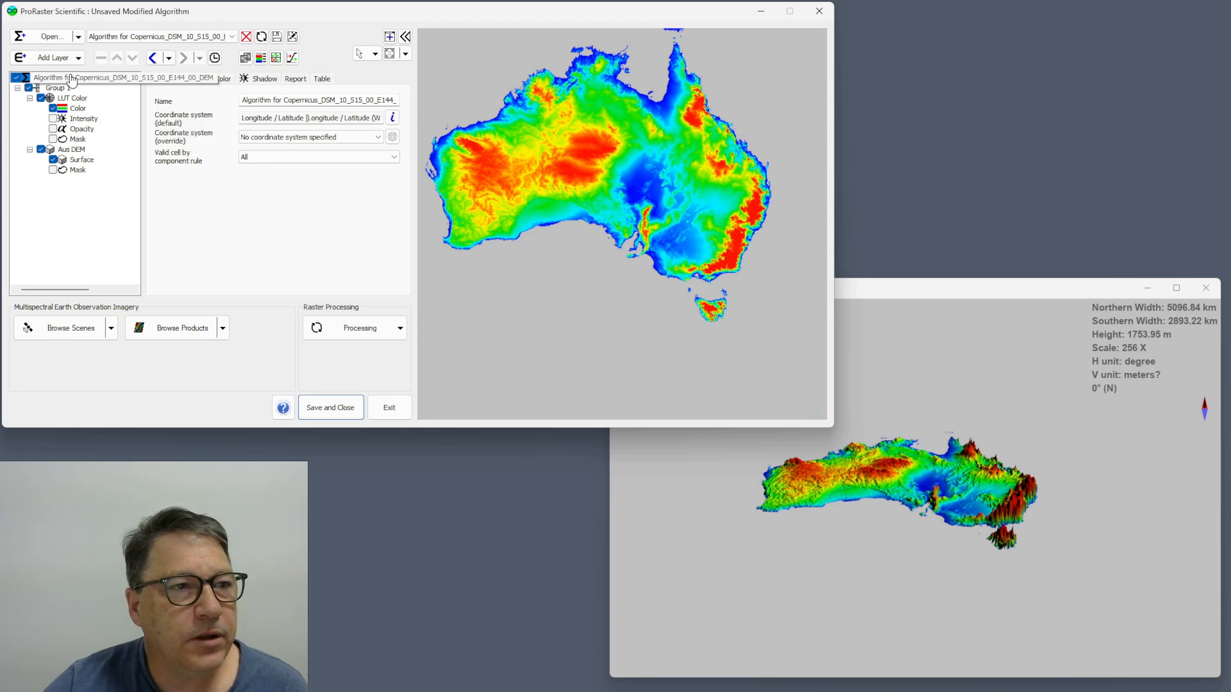
right_click(72, 79)
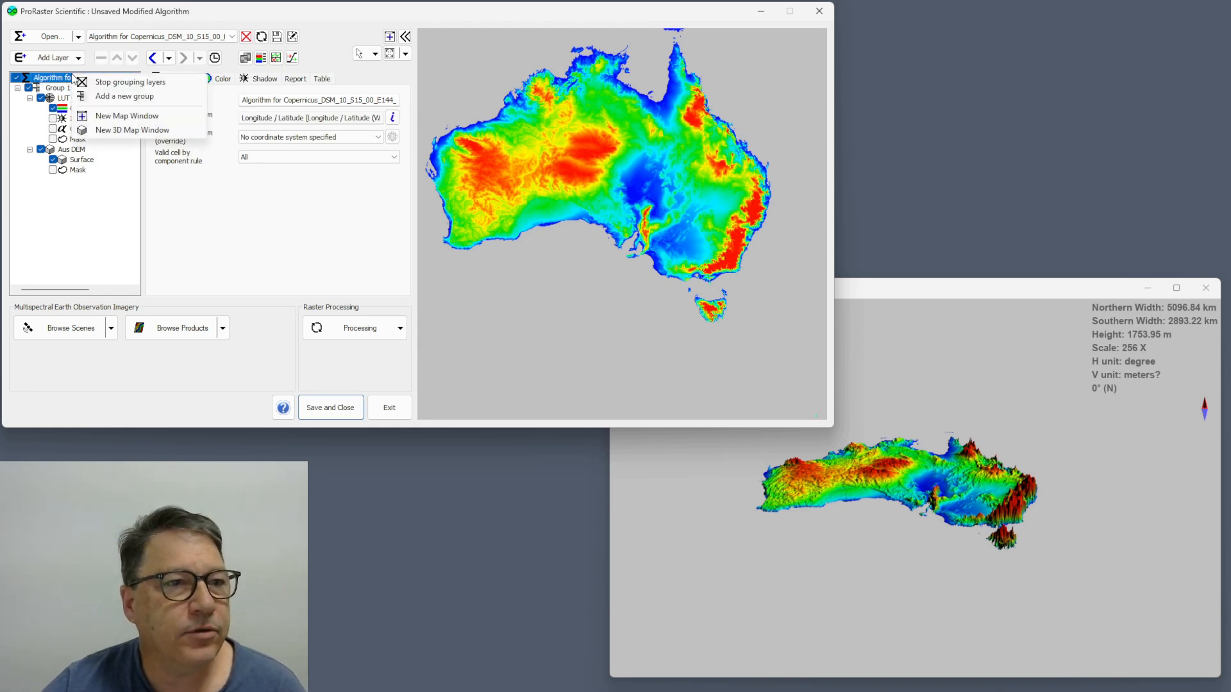
click(116, 130)
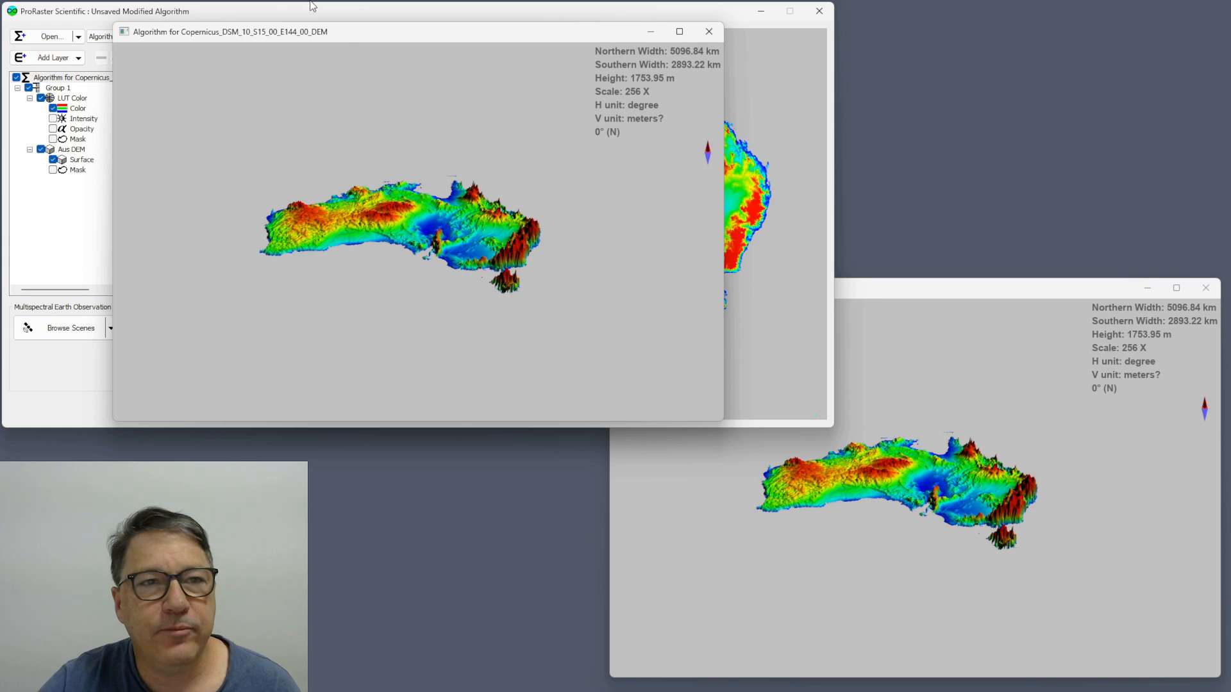
drag(352, 34, 490, 187)
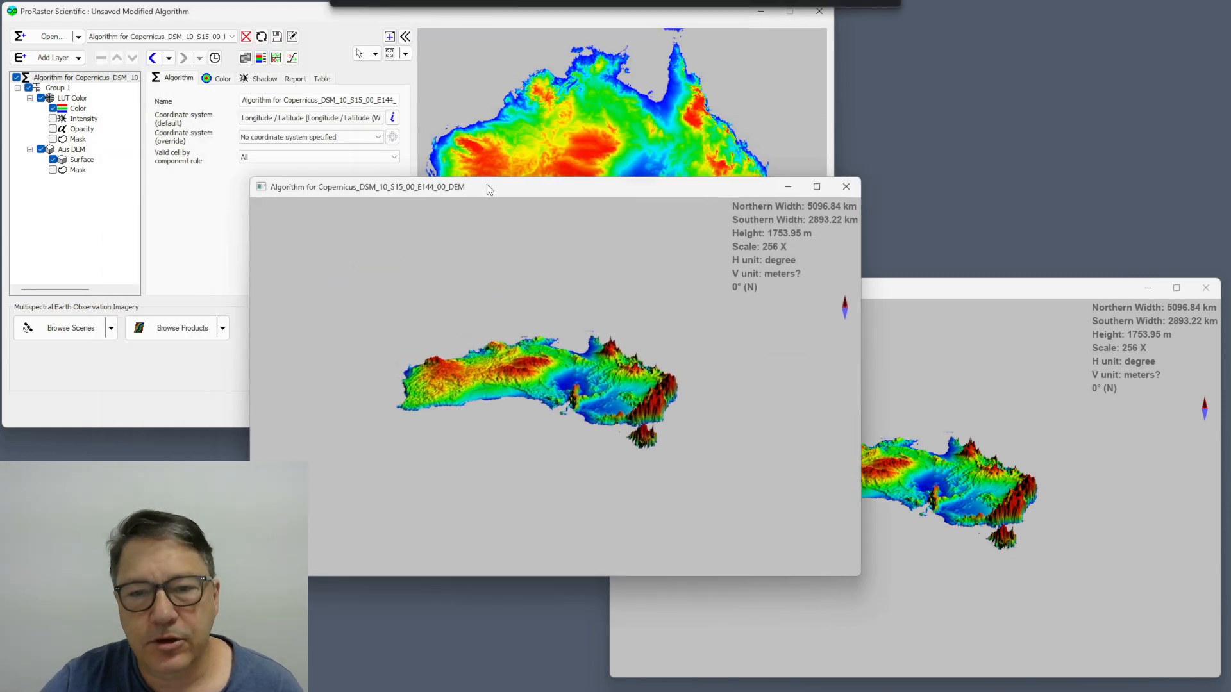
Step: Close both 3D map windows, push the 2D preview to a new 3D map, and place its window clear of the preview
click(846, 186)
click(1206, 288)
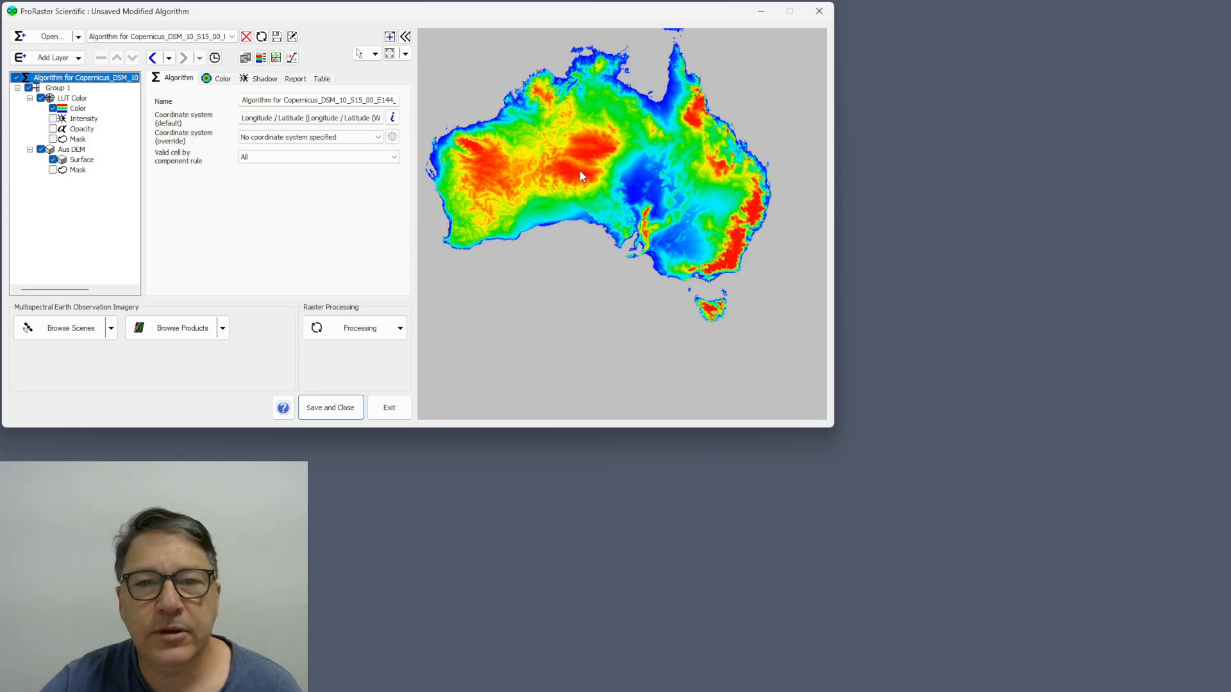
right_click(596, 173)
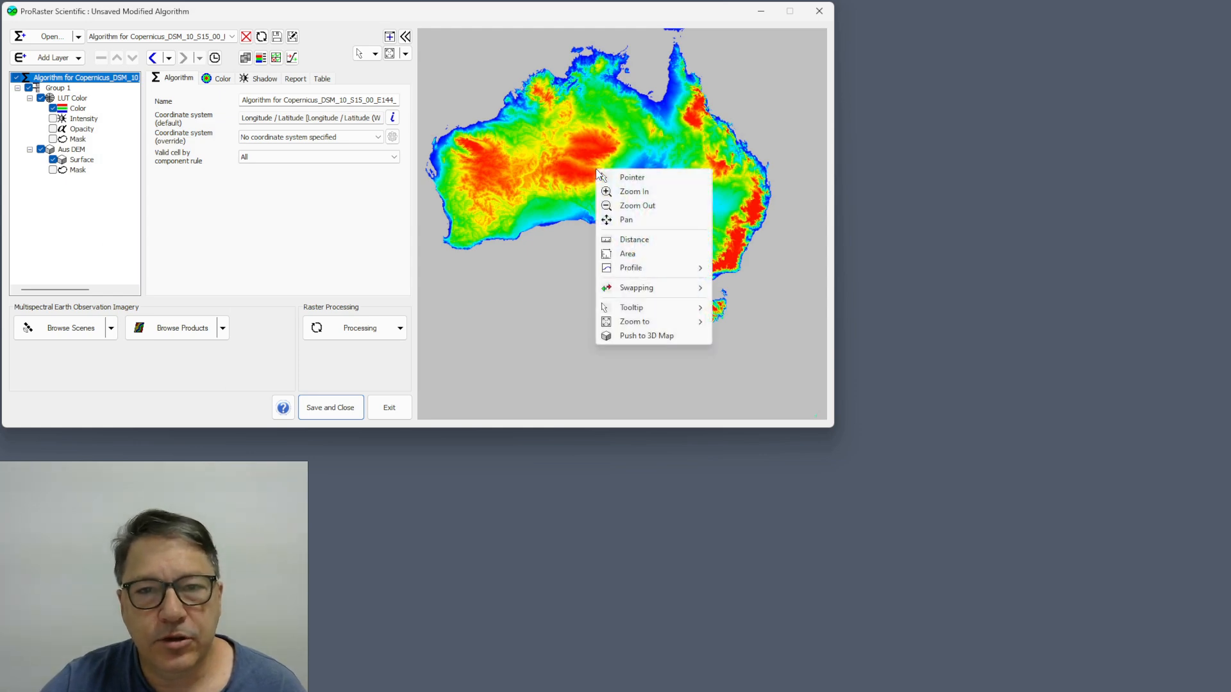
click(638, 337)
drag(397, 36, 830, 154)
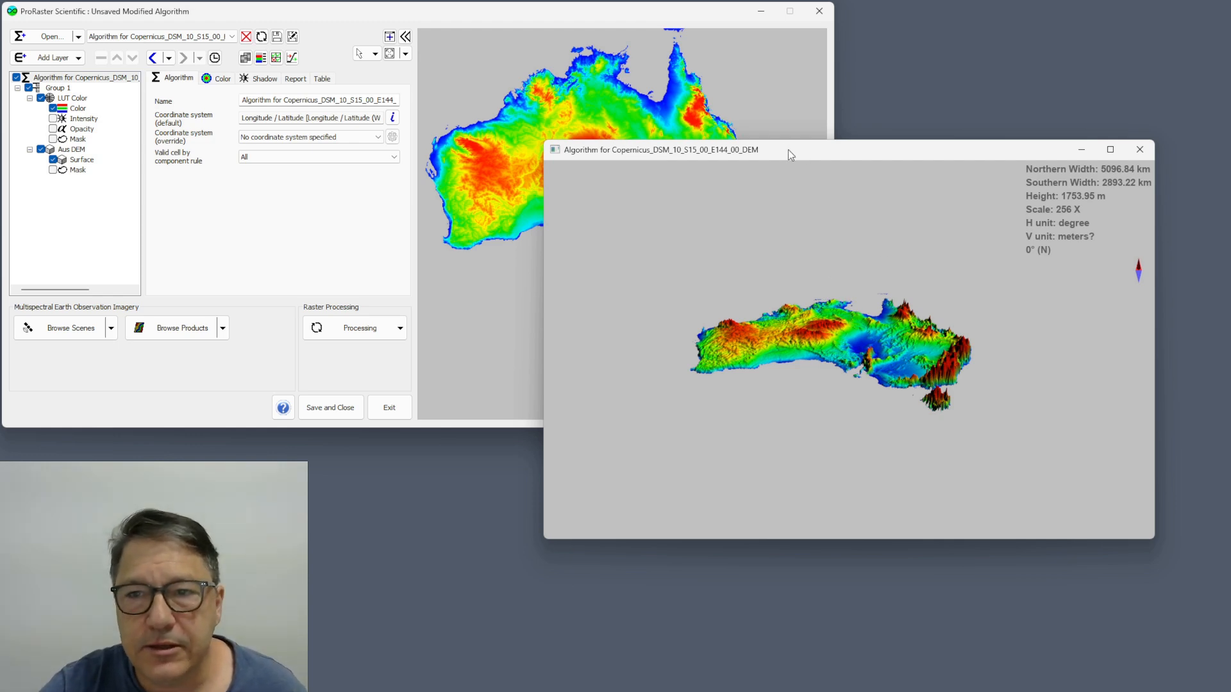
drag(790, 152, 860, 286)
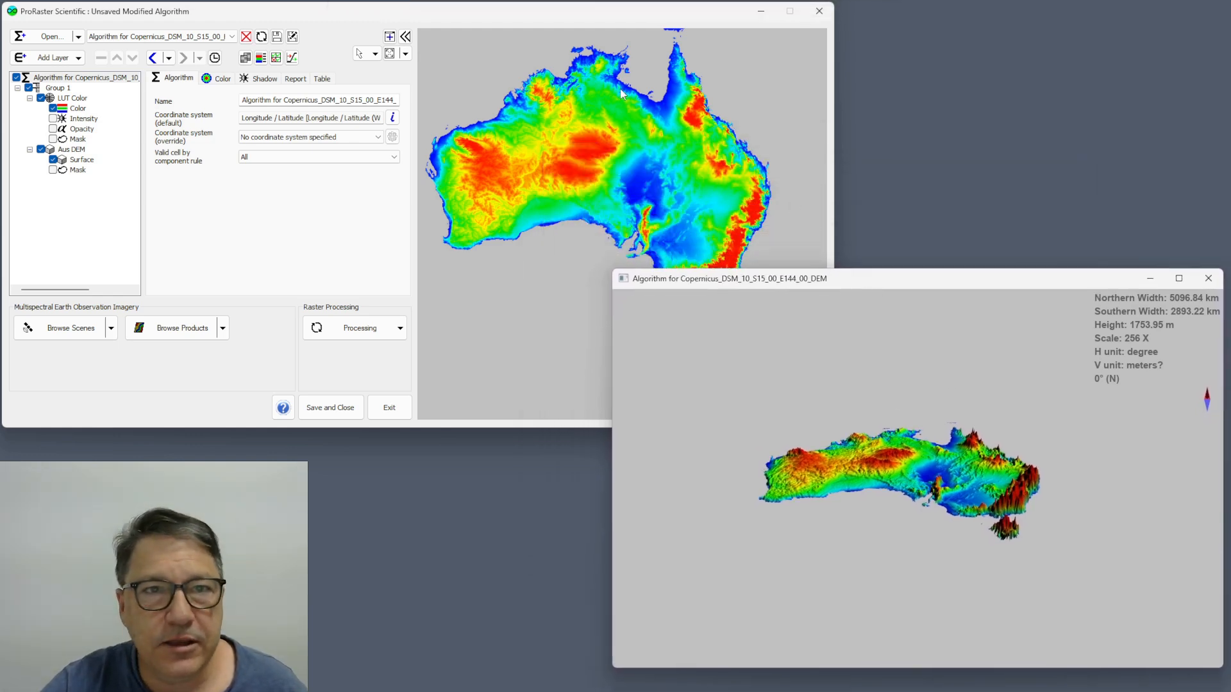
Step: Push the Tasmania extent from the 2D preview to the 3D map and move the 3D map window over the preview
click(466, 13)
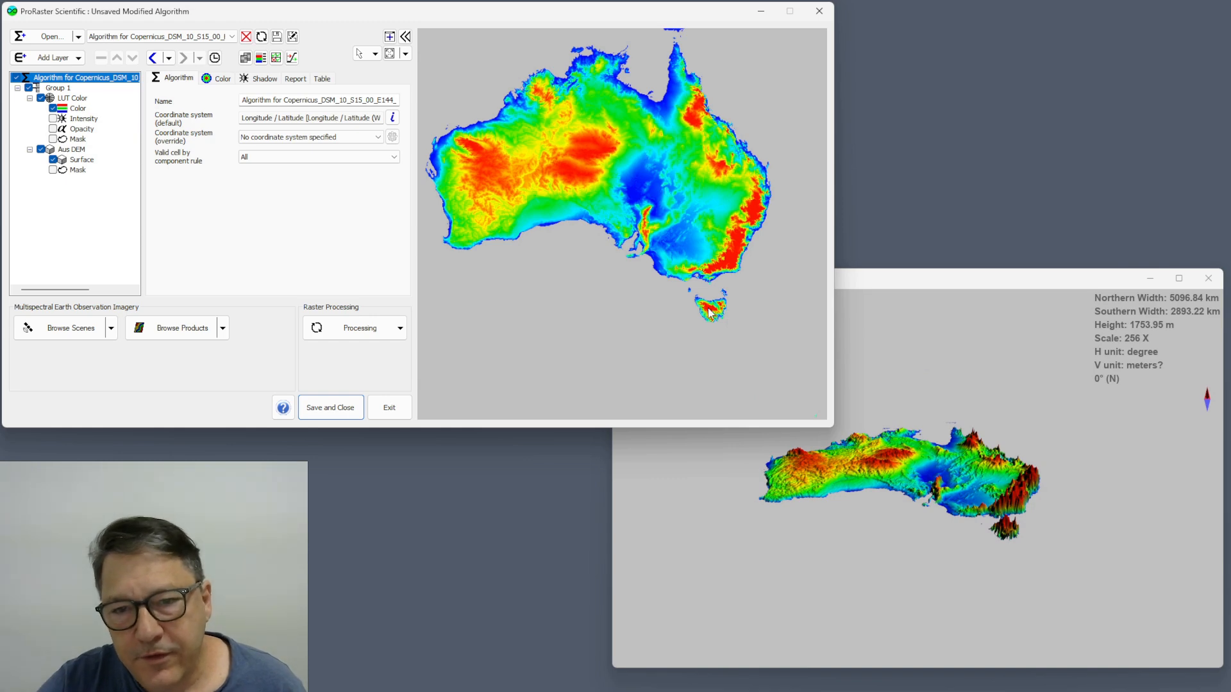
scroll(710, 313, up, 4)
scroll(711, 314, down, 2)
scroll(715, 315, up, 2)
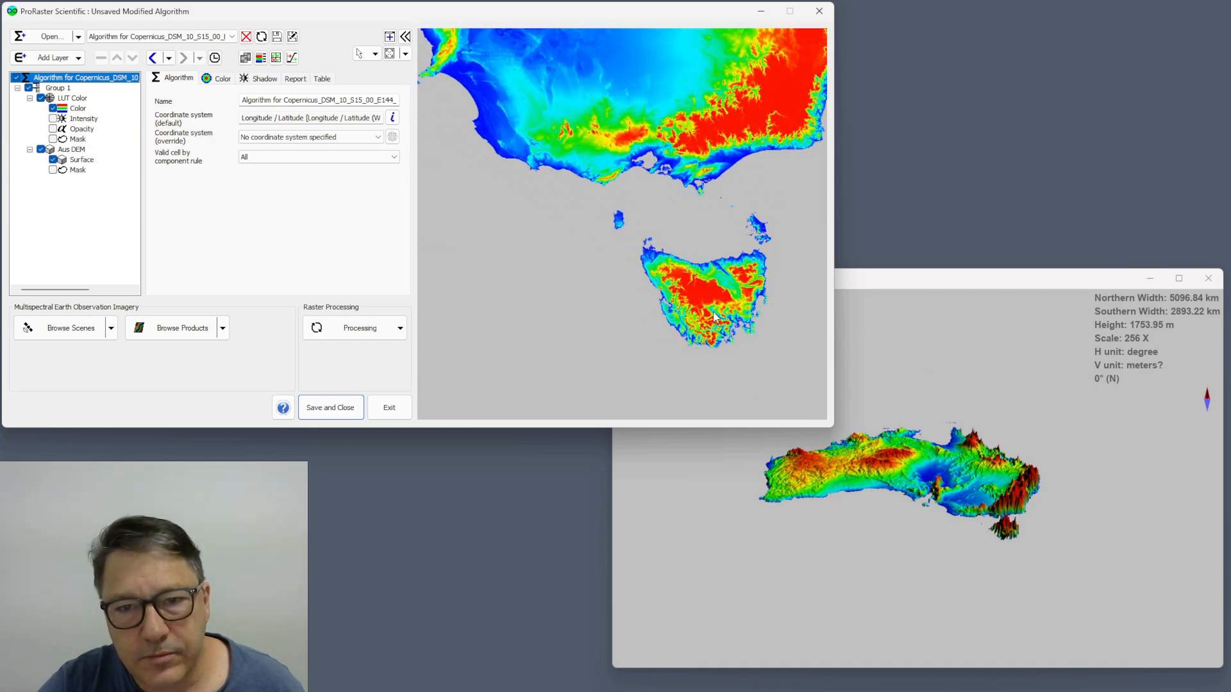
scroll(713, 313, up, 4)
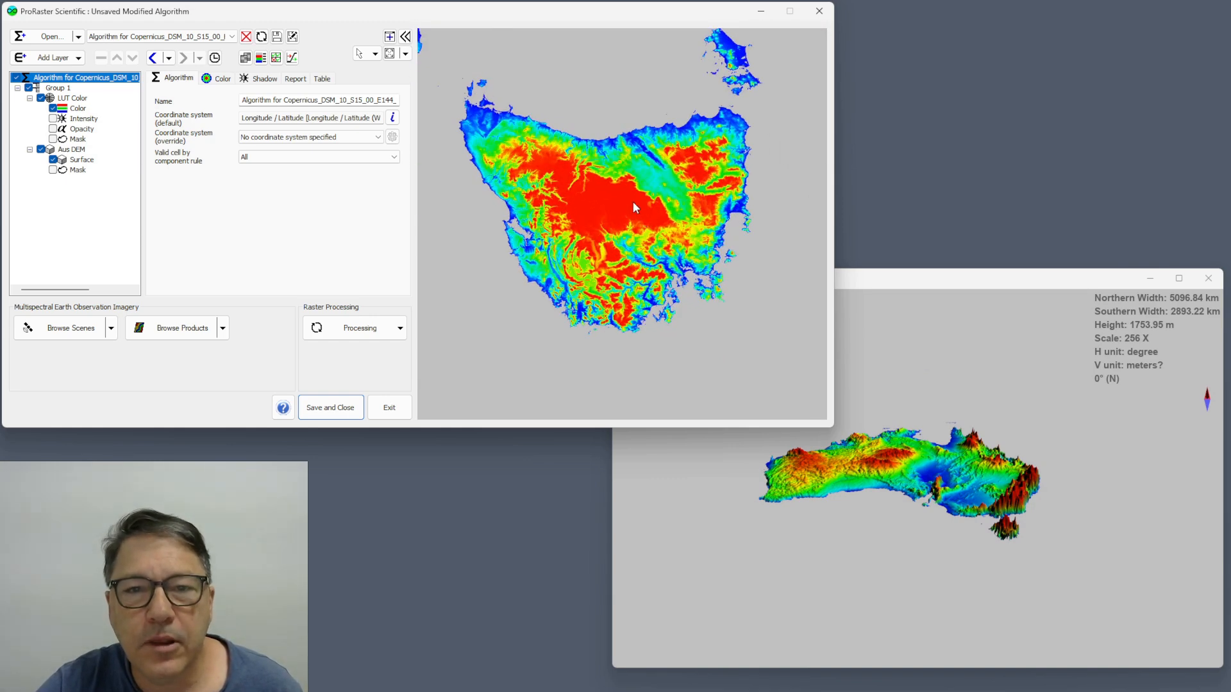
right_click(609, 186)
click(654, 350)
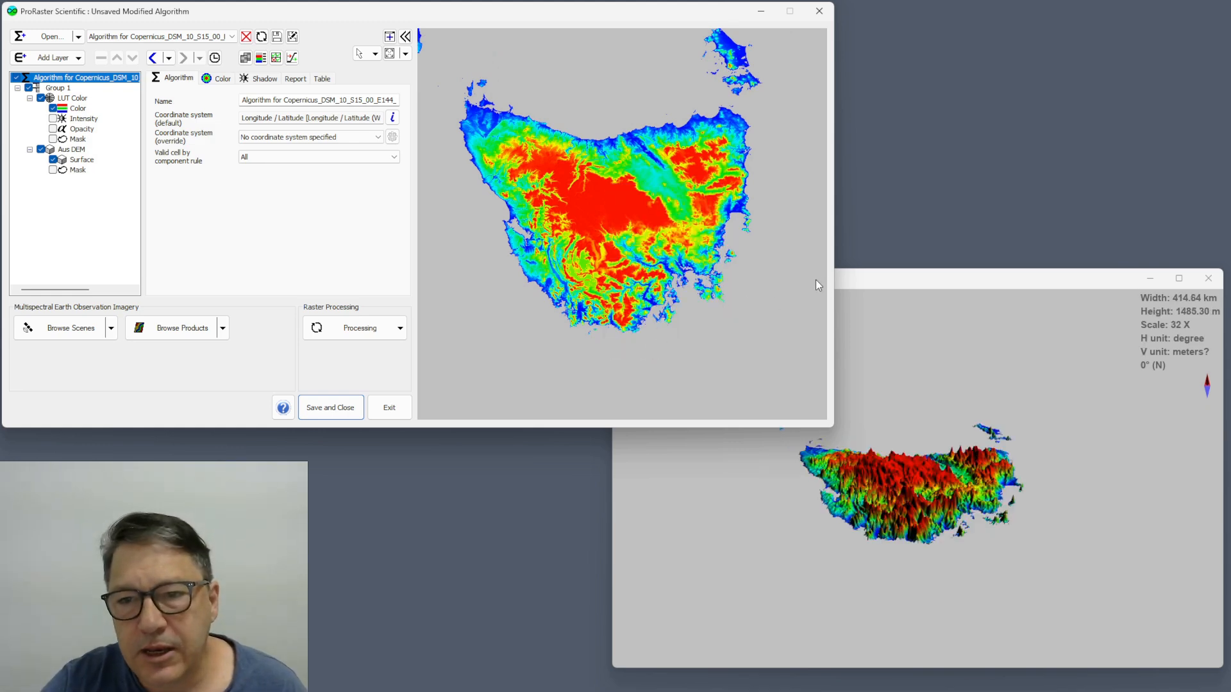
drag(851, 279, 587, 61)
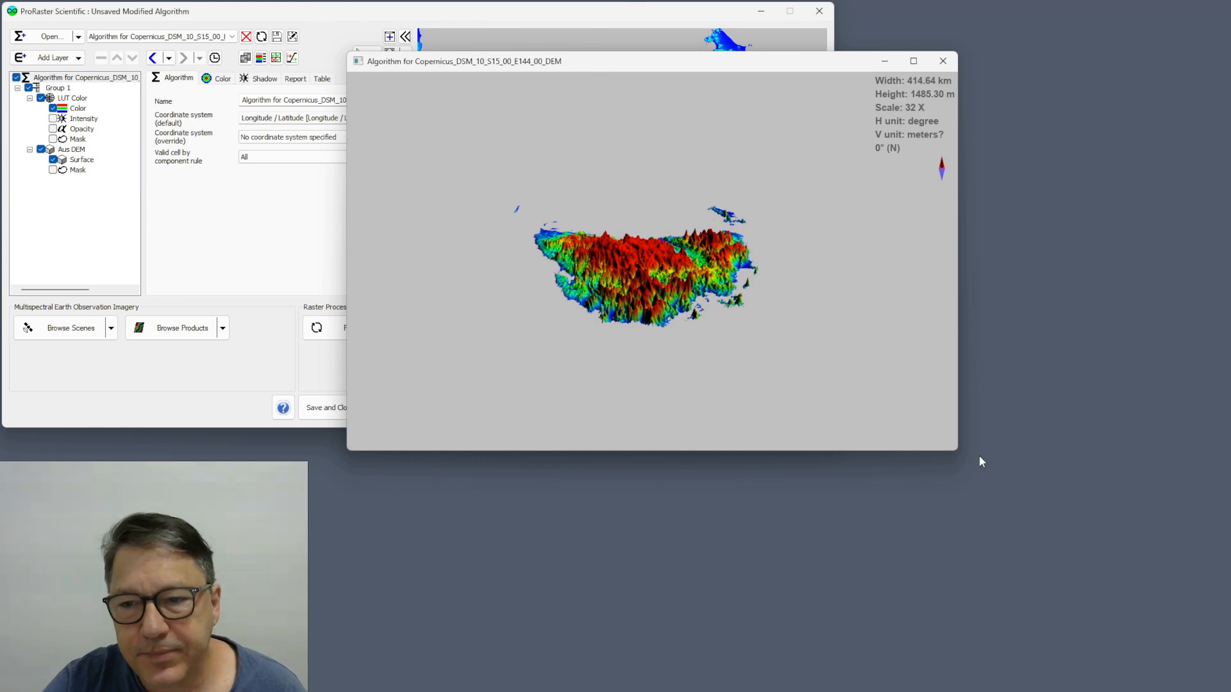
Step: Enlarge the 3D map window, then tilt, zoom and rotate the Tasmania surface for a closer oblique view
drag(956, 452, 1223, 688)
drag(781, 451, 767, 563)
mouse_move(700, 411)
mouse_down()
mouse_move(710, 448)
mouse_move(744, 359)
mouse_move(731, 360)
mouse_up()
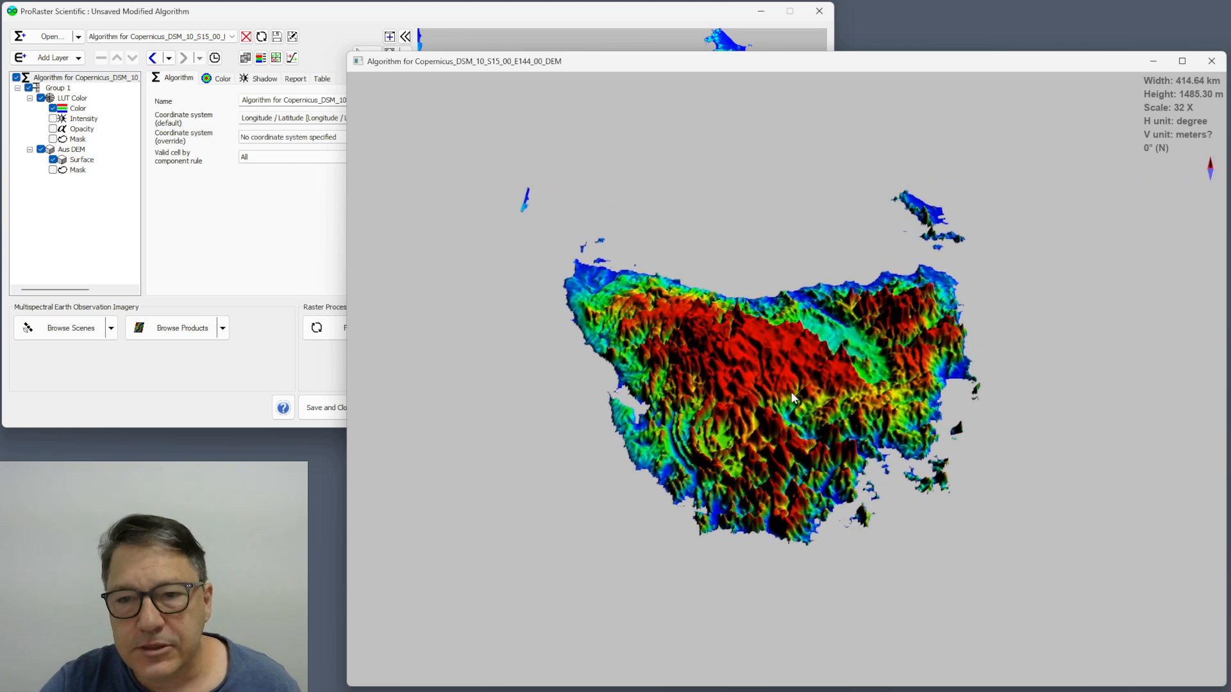
scroll(792, 398, up, 5)
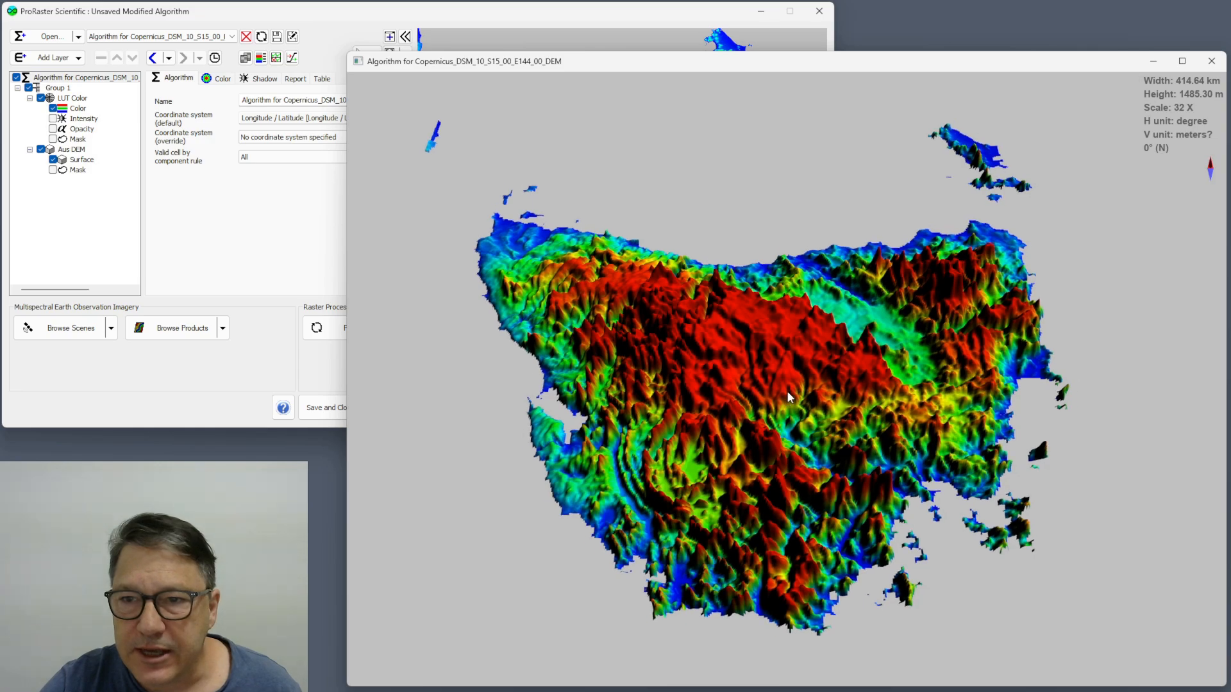
drag(773, 395, 827, 443)
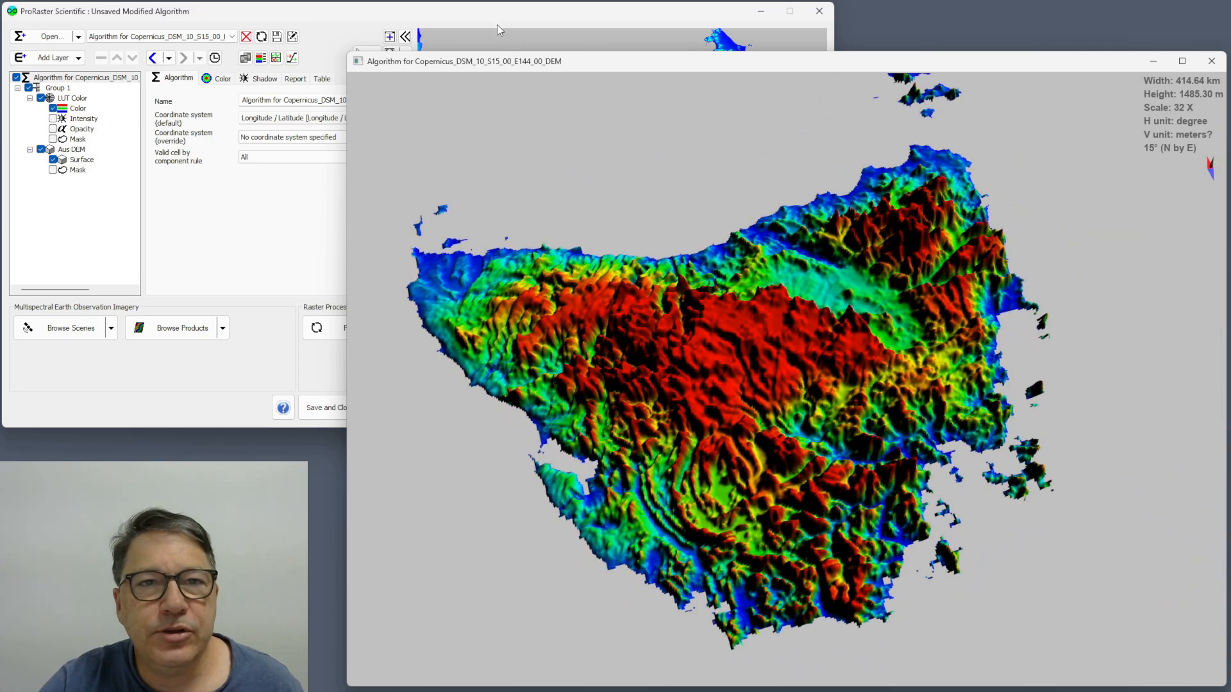
Step: Reposition the 2D preview over the western Victorian coast north of Tasmania and push that extent to the 3D map
click(486, 11)
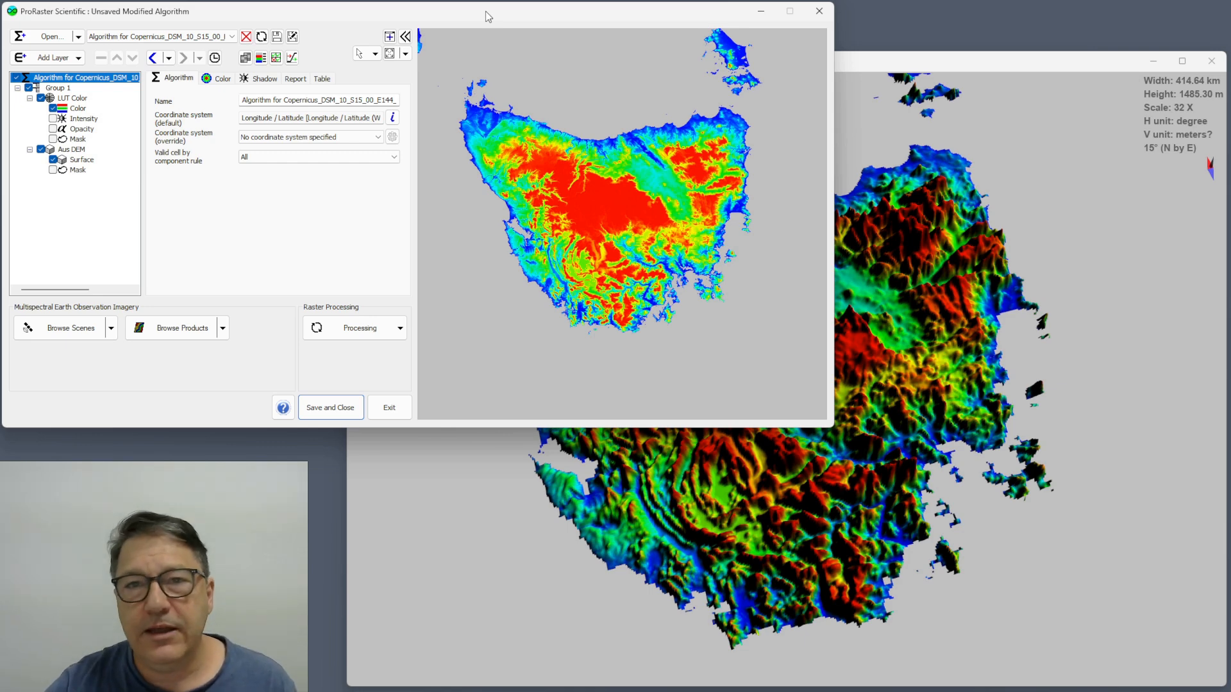
drag(483, 14, 476, 10)
drag(488, 59, 617, 258)
scroll(617, 258, up, 2)
drag(561, 186, 606, 209)
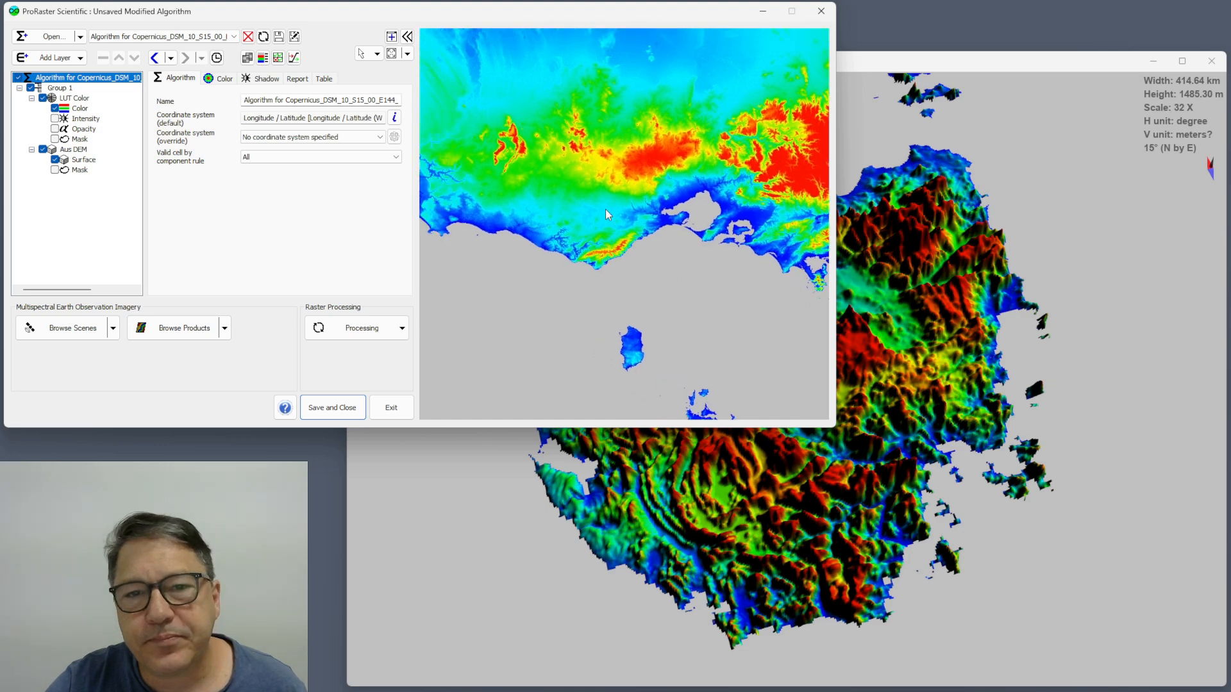
right_click(605, 203)
click(668, 368)
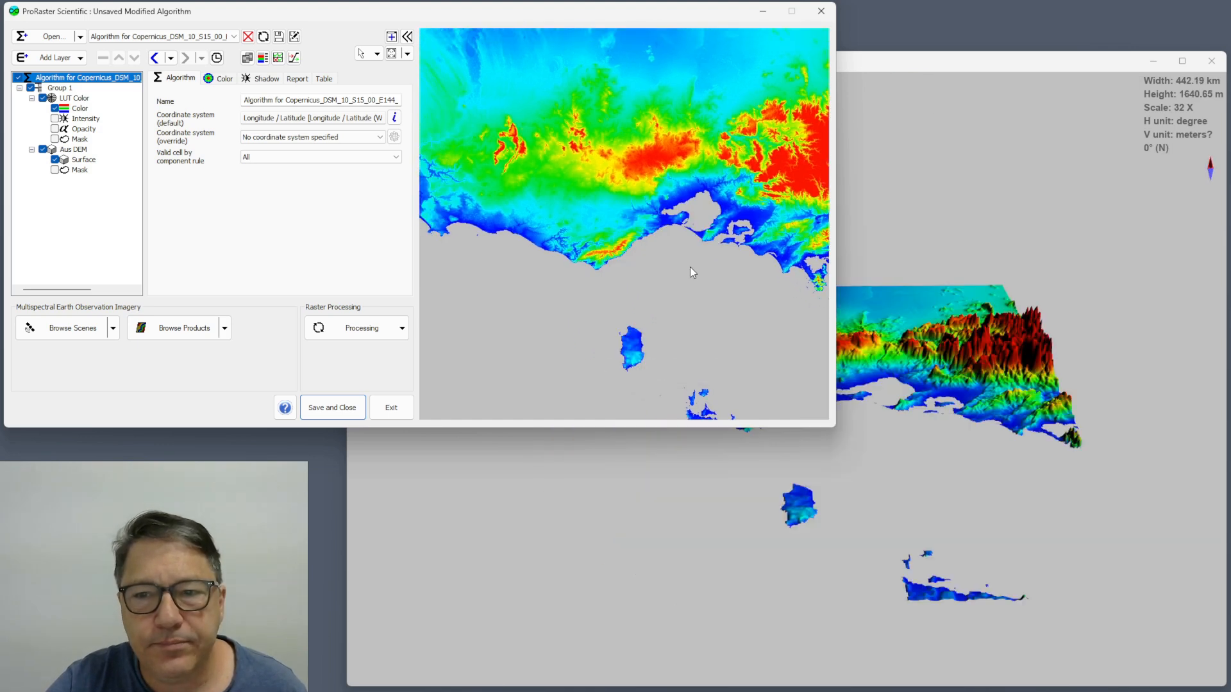
Step: Shift the 2D preview east across Victoria and push the new extent to the 3D map
drag(614, 202, 561, 255)
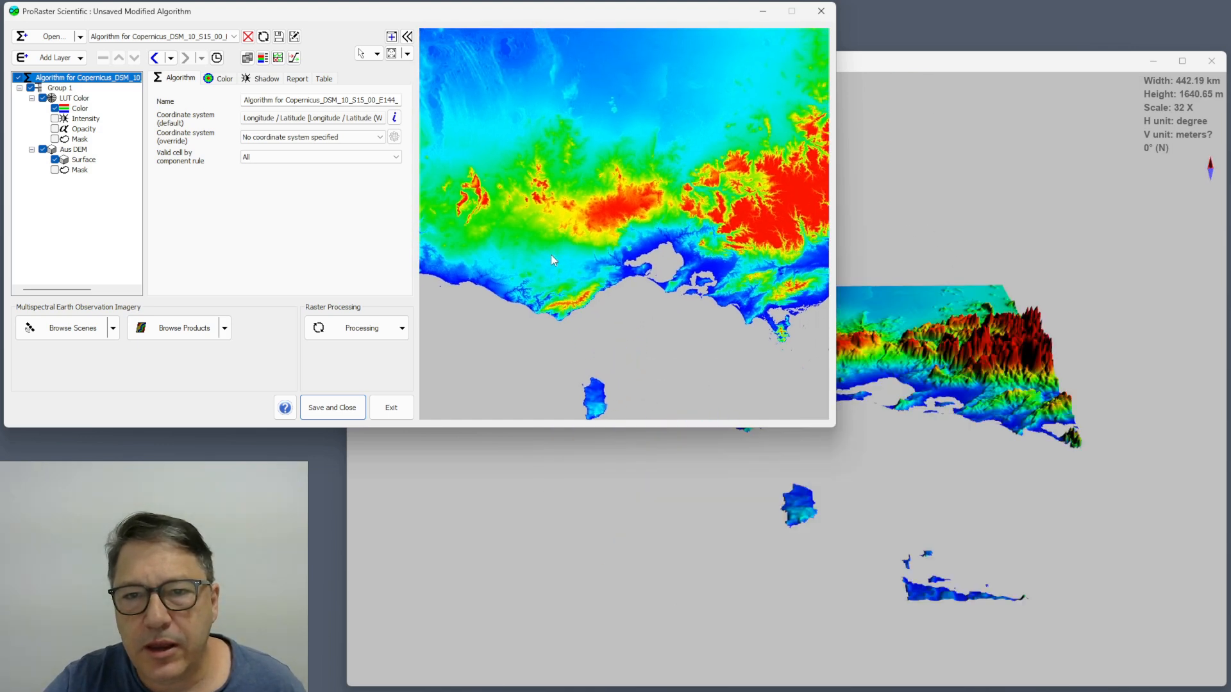
drag(756, 219, 686, 208)
right_click(658, 232)
click(694, 399)
Step: Push the preview extent covering Australia's southeast corner to the 3D map and shift the surface within its window
right_click(685, 207)
click(731, 375)
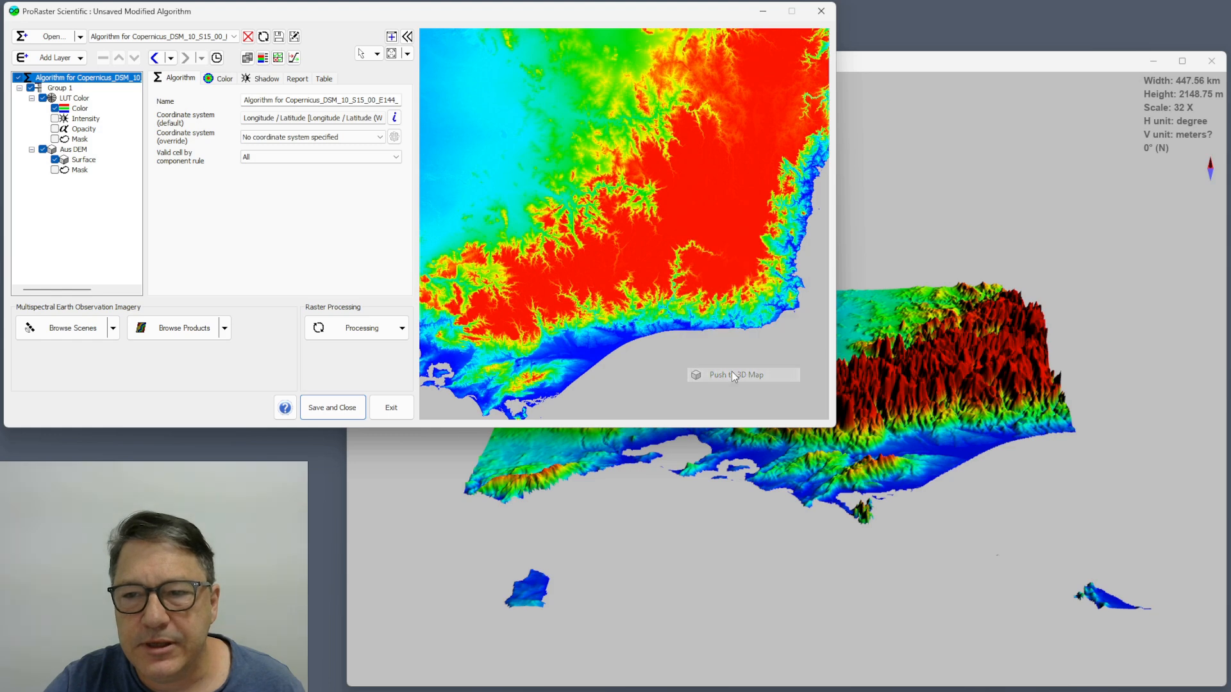
click(909, 68)
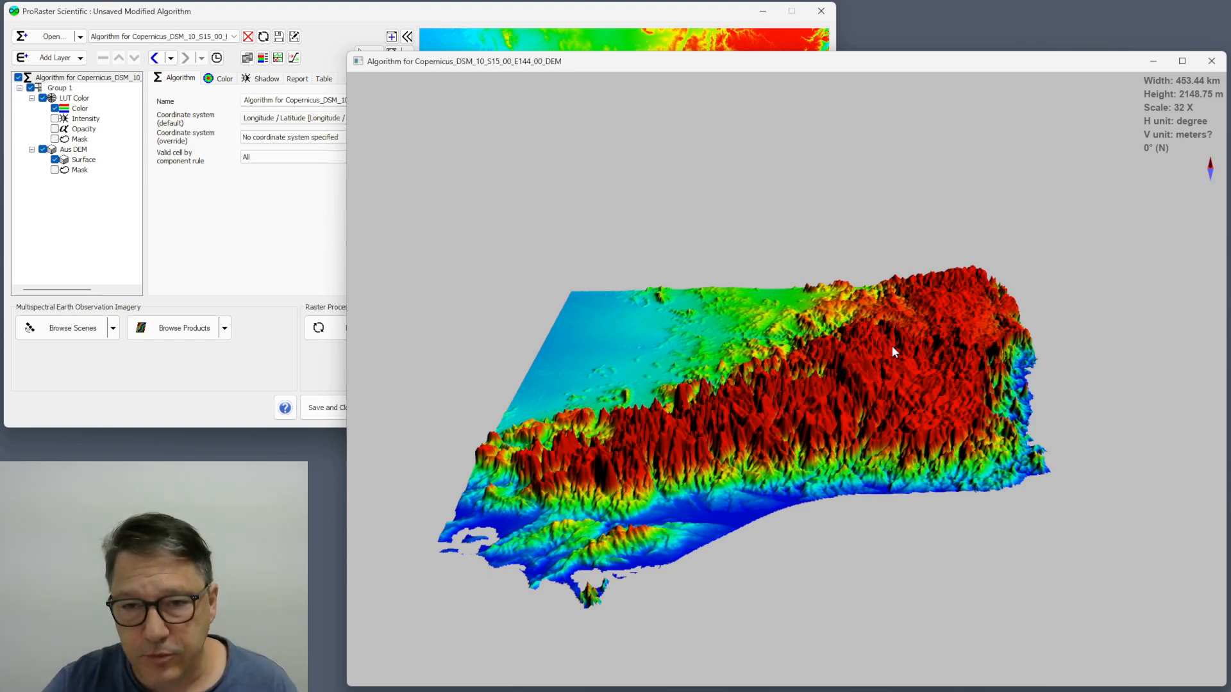
drag(783, 358, 917, 340)
Step: Fit the whole of Australia in the 2D preview and push that extent to the 3D map
click(423, 16)
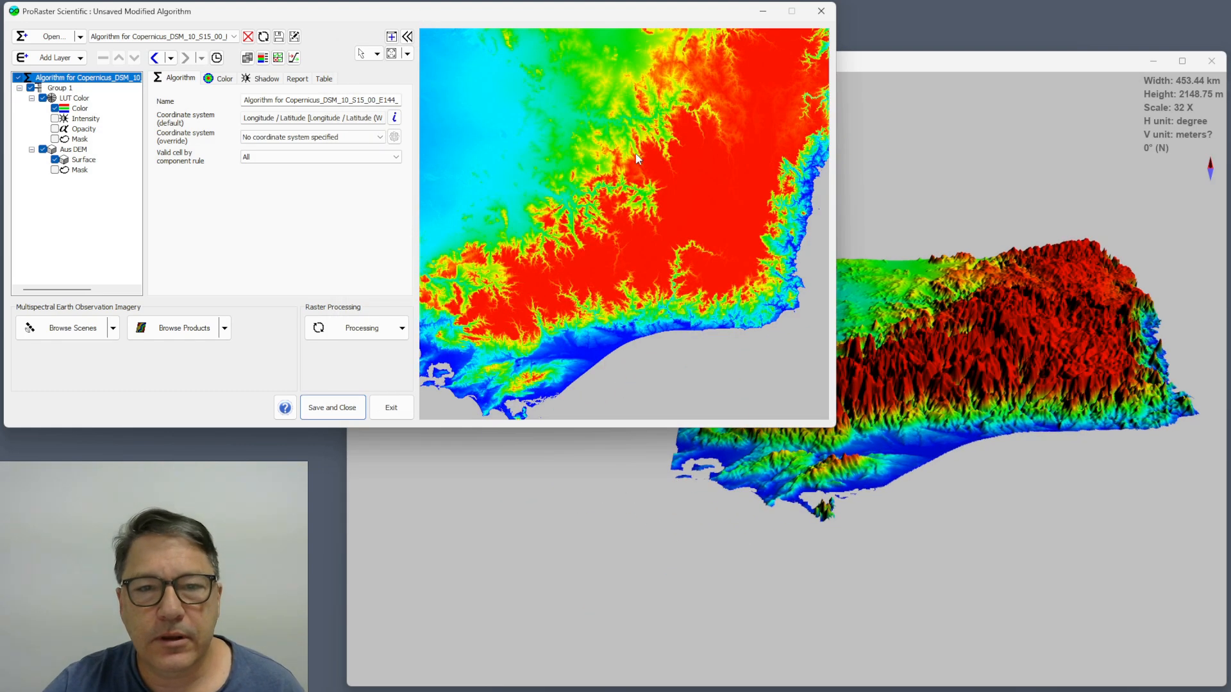
scroll(639, 205, down, 5)
scroll(639, 205, down, 3)
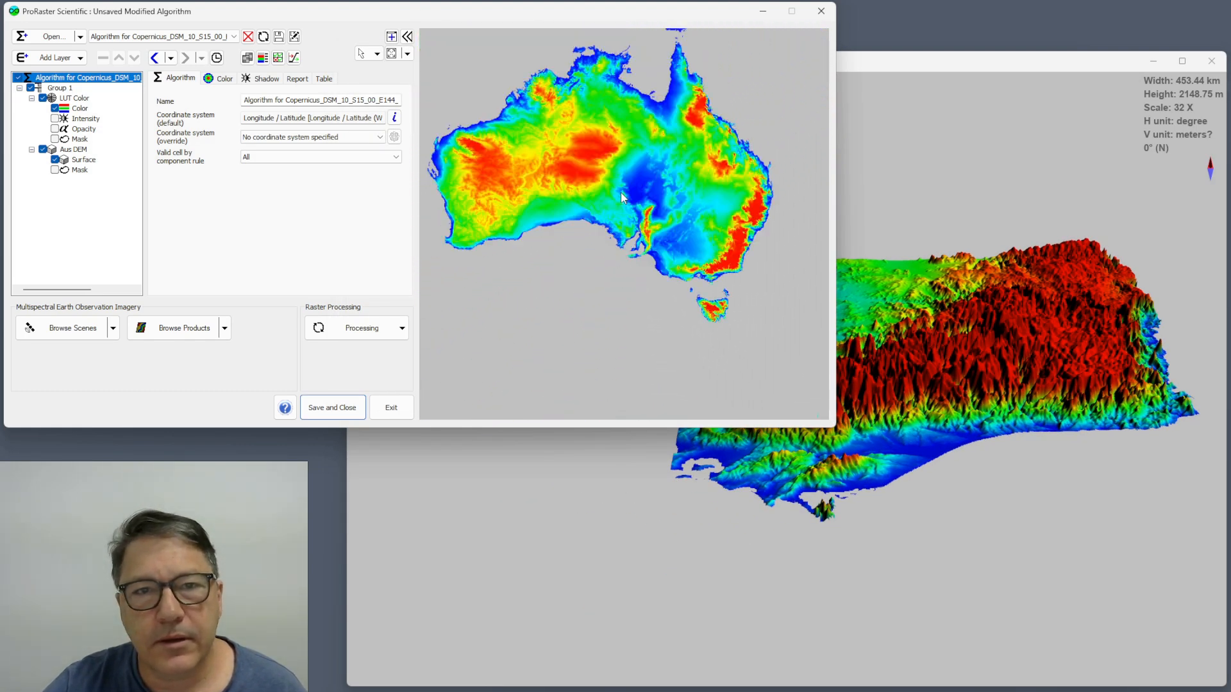
right_click(640, 175)
click(688, 345)
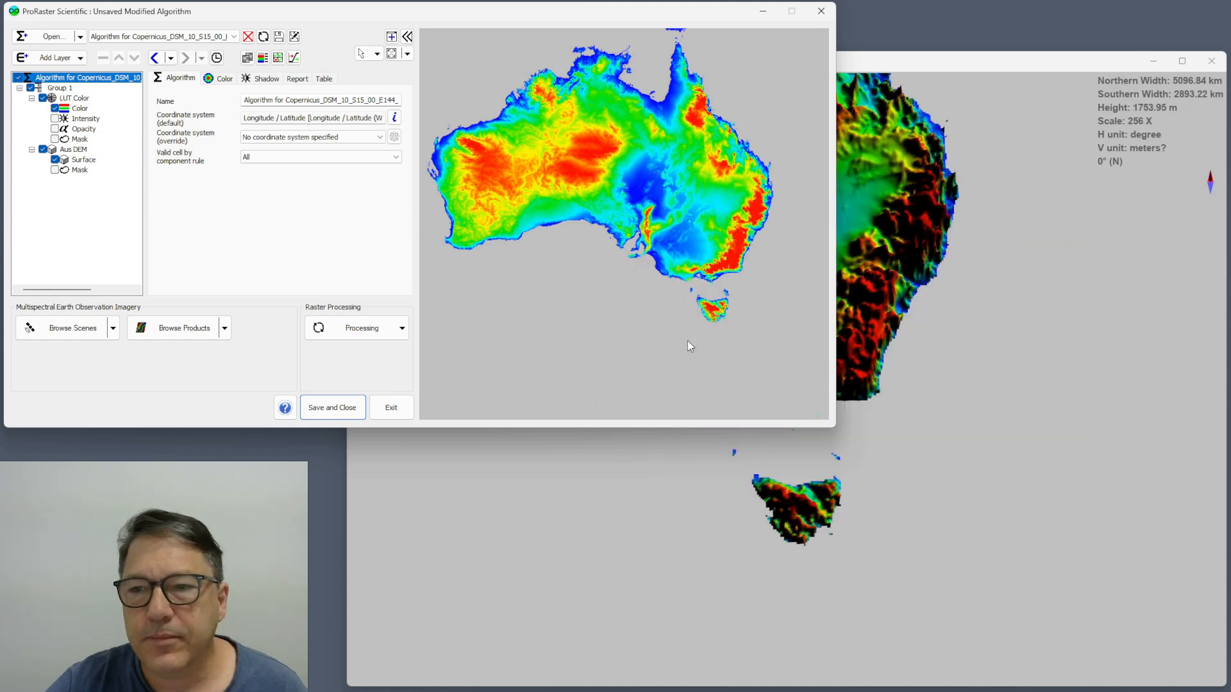
Step: Reset the 3D map view and tilt the surface to see all of Australia from a steeper angle
click(892, 64)
right_click(848, 291)
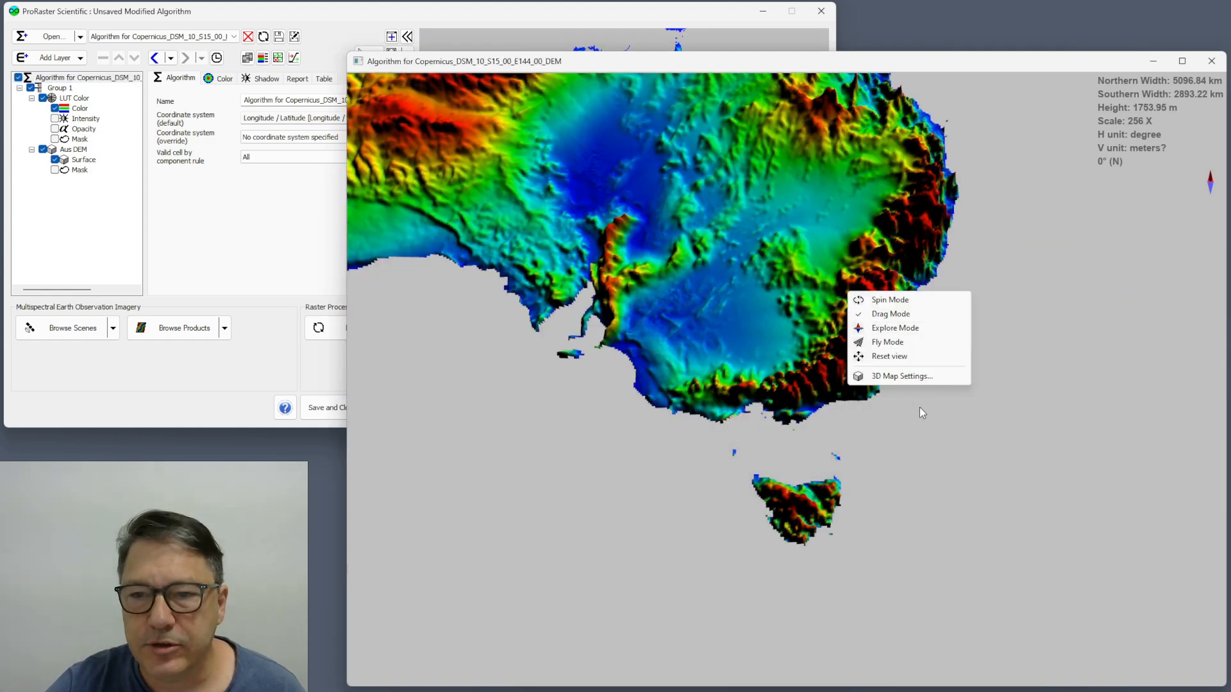
click(944, 354)
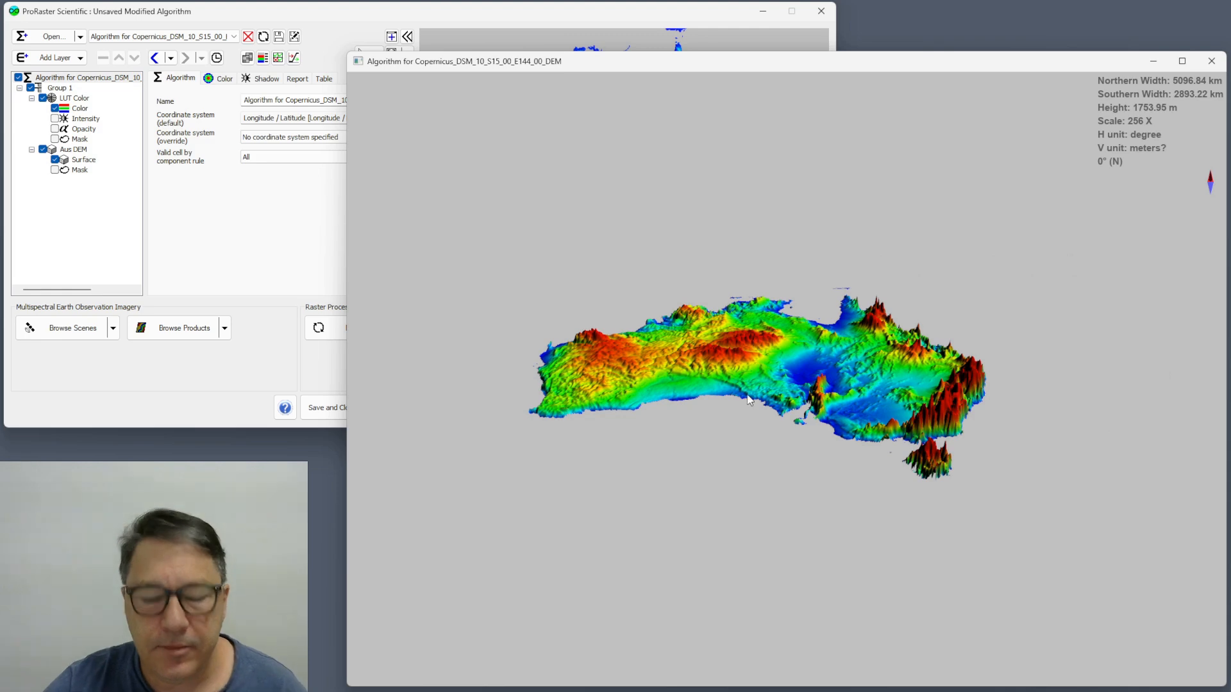
drag(758, 399, 759, 515)
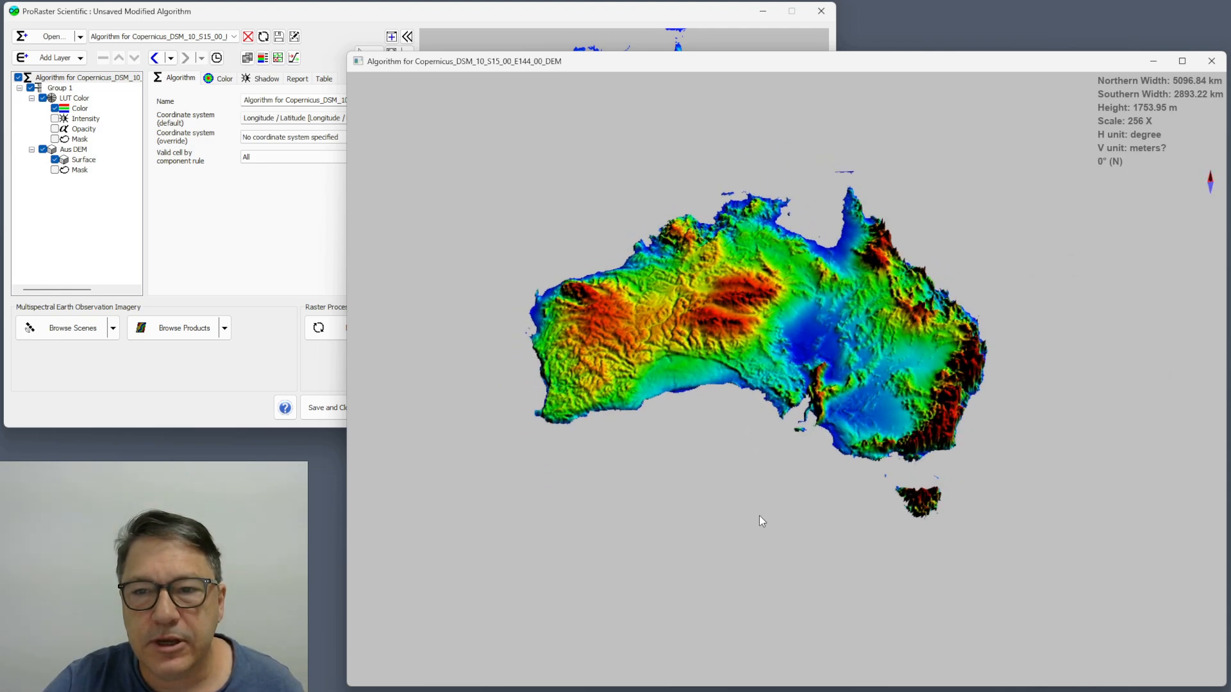
Step: Apply the atlas_australia color table to the LUT Color layer's Color component and check the recolored 3D map
click(295, 10)
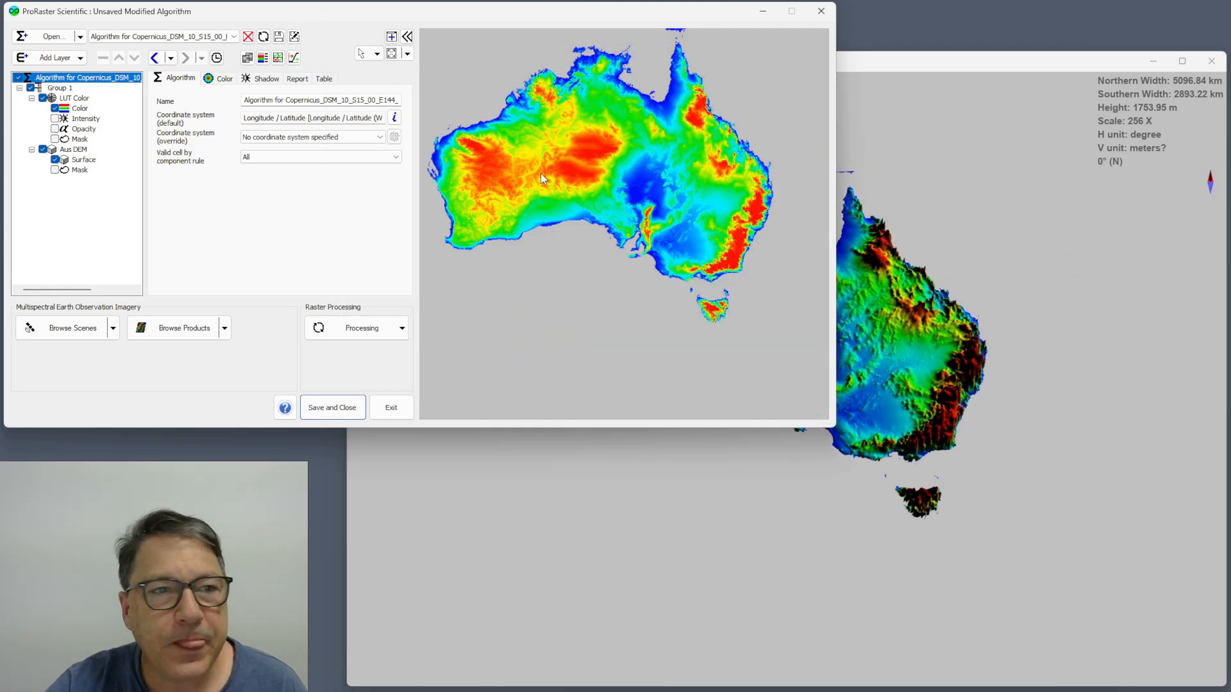
click(78, 109)
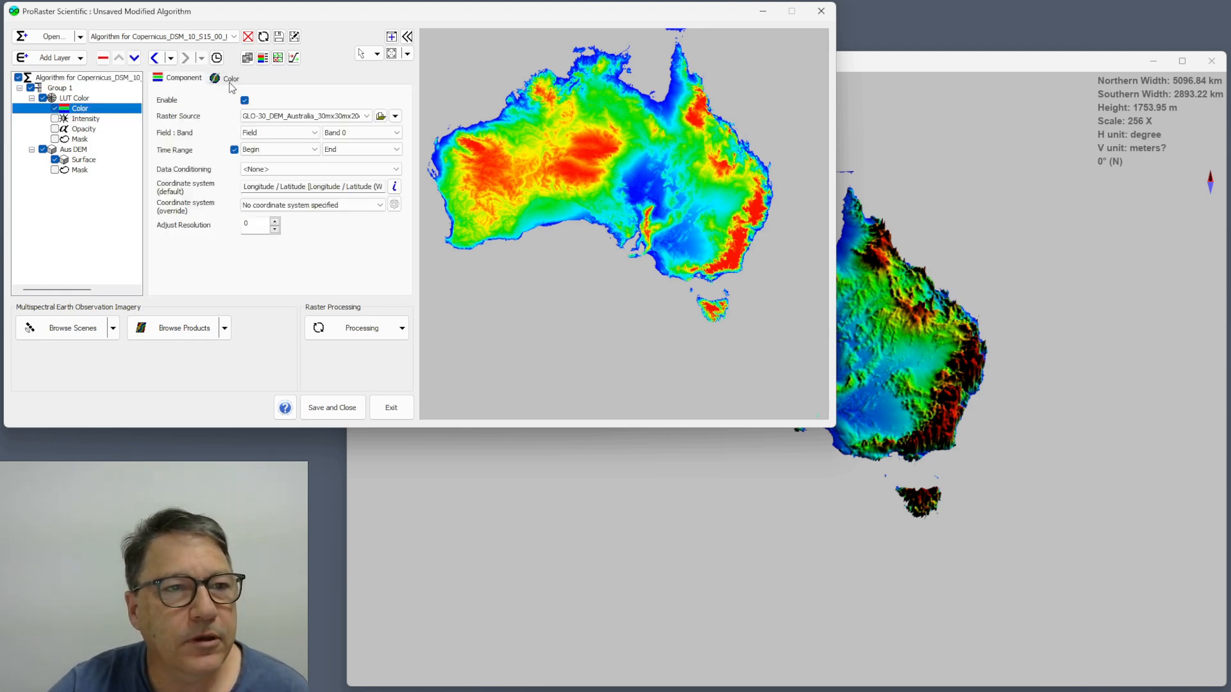
click(230, 78)
click(356, 156)
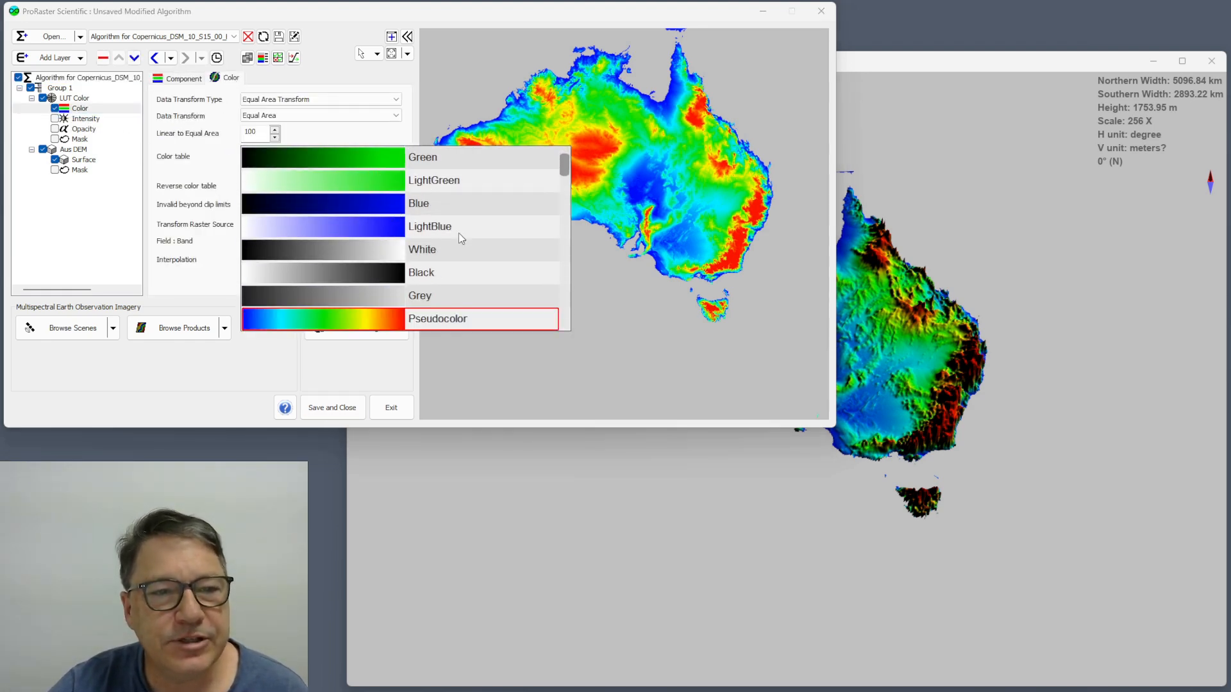
scroll(522, 157, up, 3)
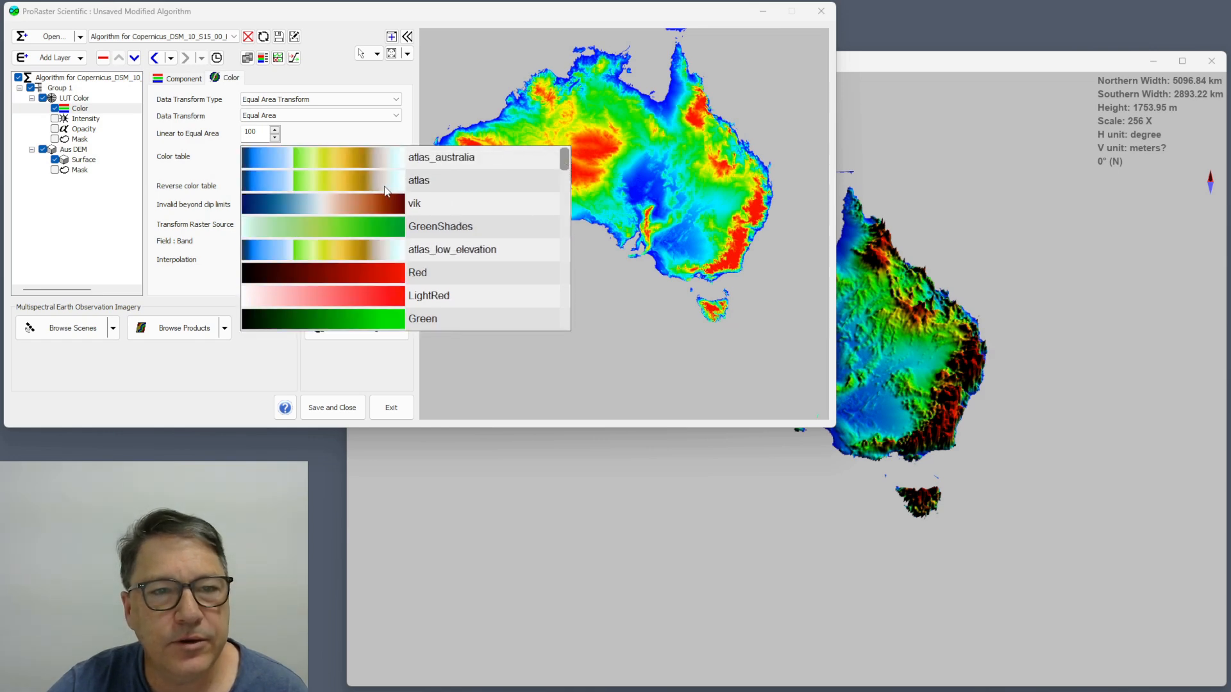
click(387, 159)
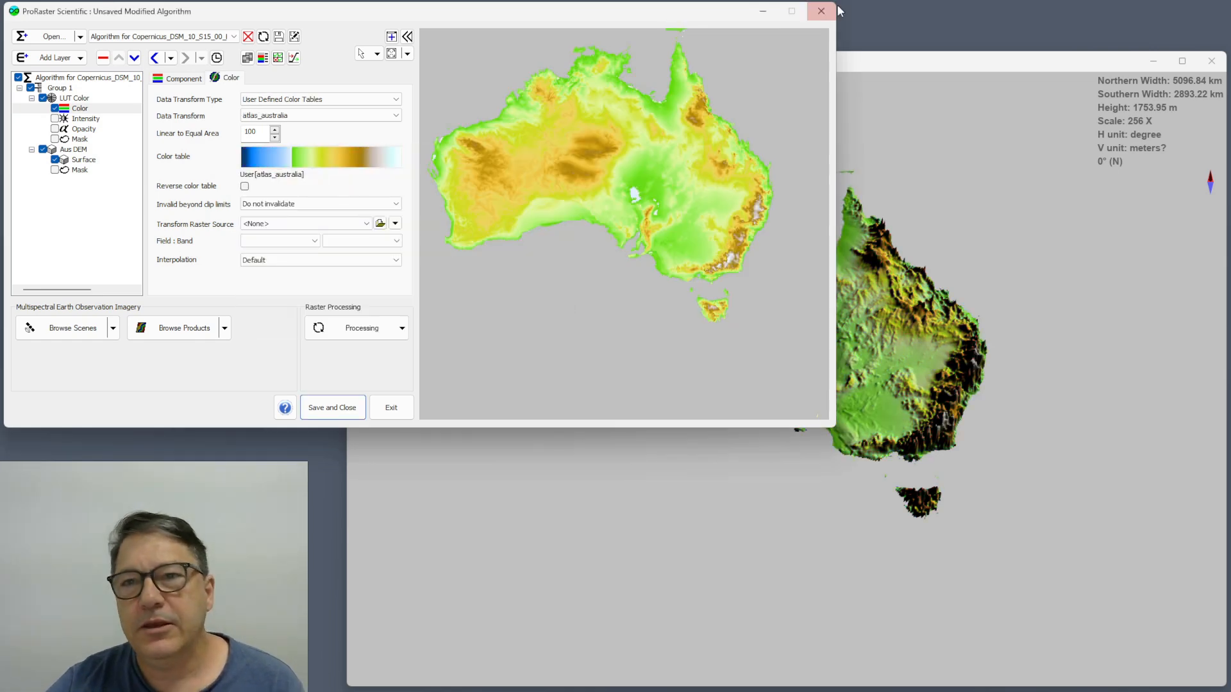
click(888, 64)
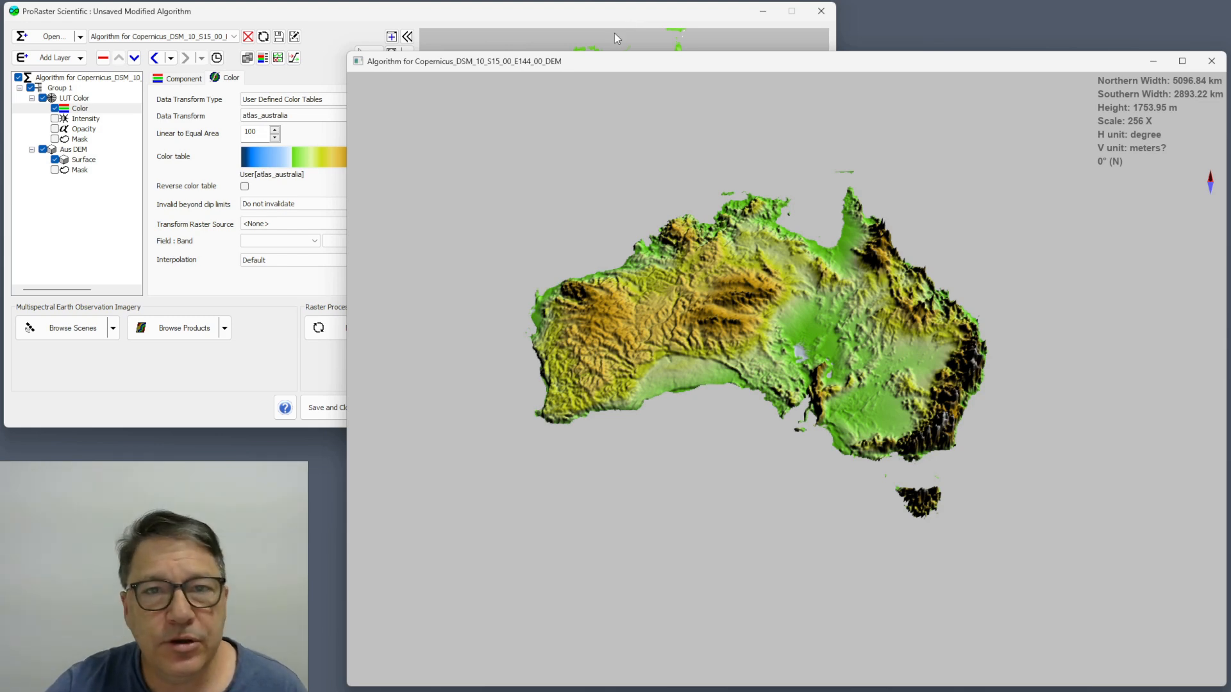
mouse_move(601, 59)
mouse_down()
mouse_move(717, 40)
mouse_move(560, 41)
mouse_move(595, 38)
mouse_move(607, 54)
mouse_up()
Step: Add a Bing Maps WebMap overlay layer to Group 1 of the algorithm
click(365, 11)
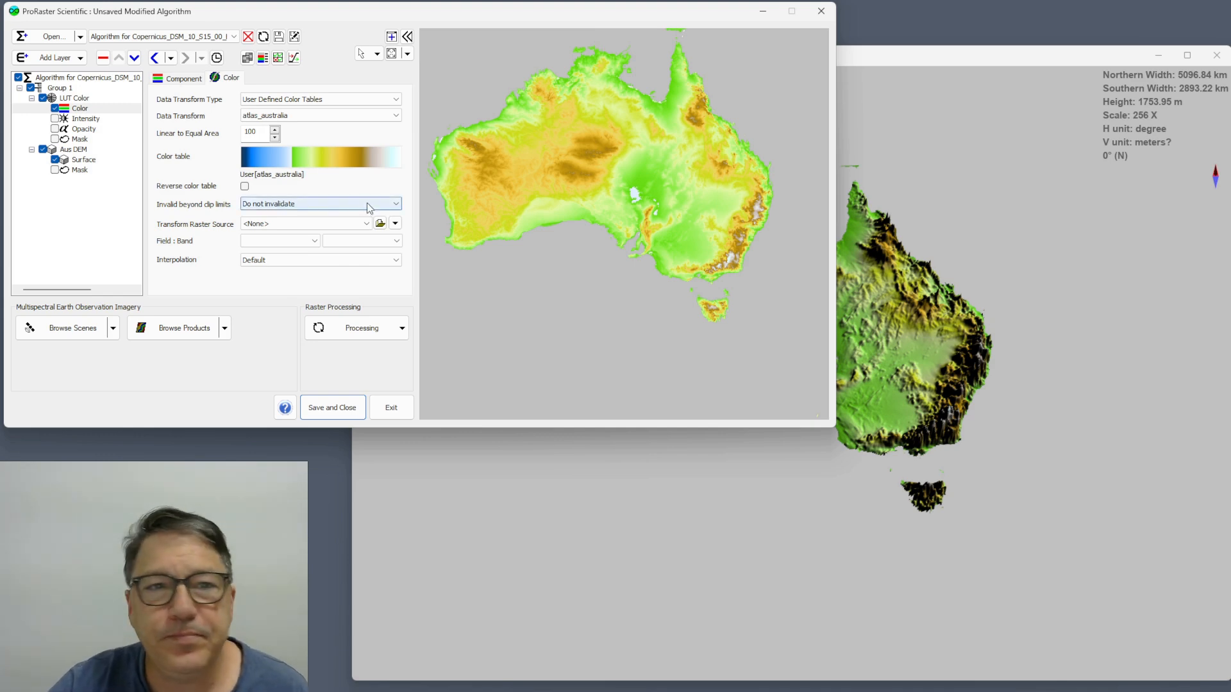
click(59, 89)
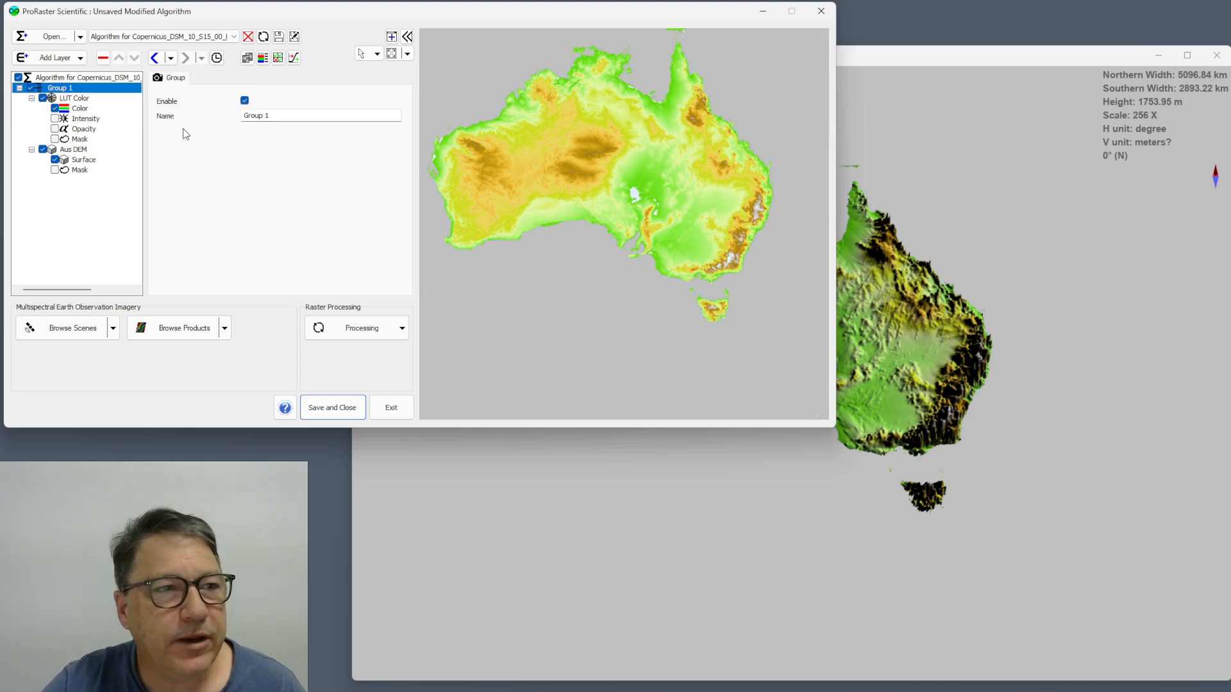
click(76, 59)
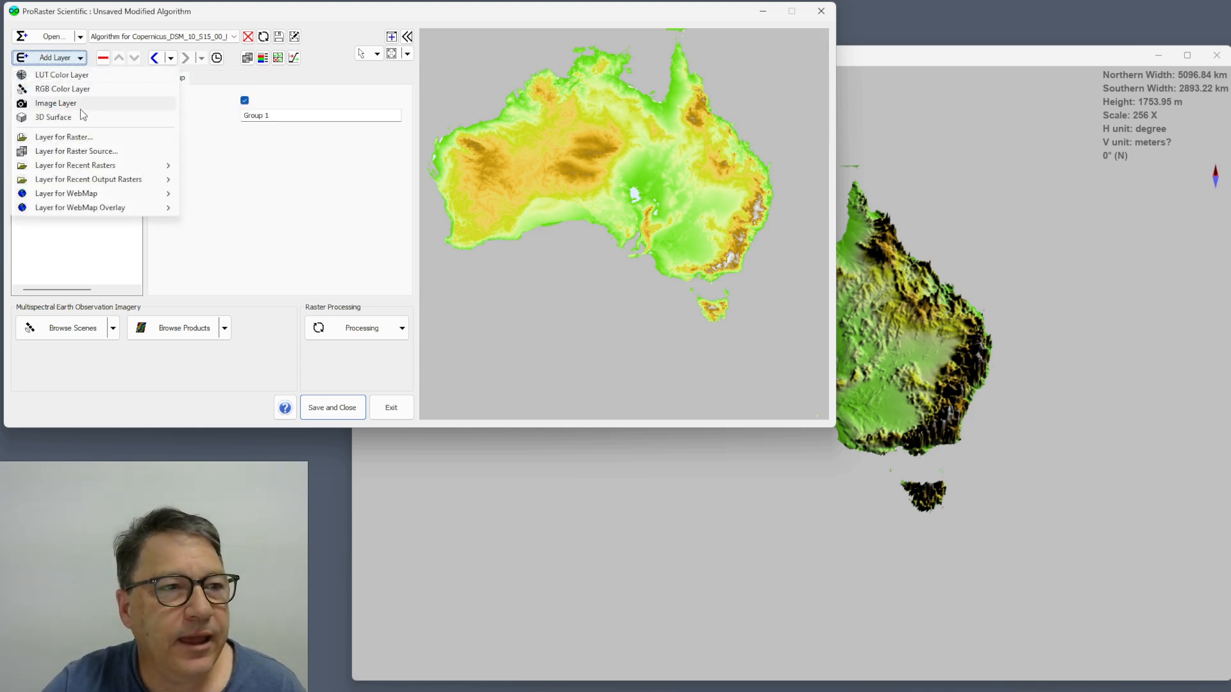
mouse_move(90, 194)
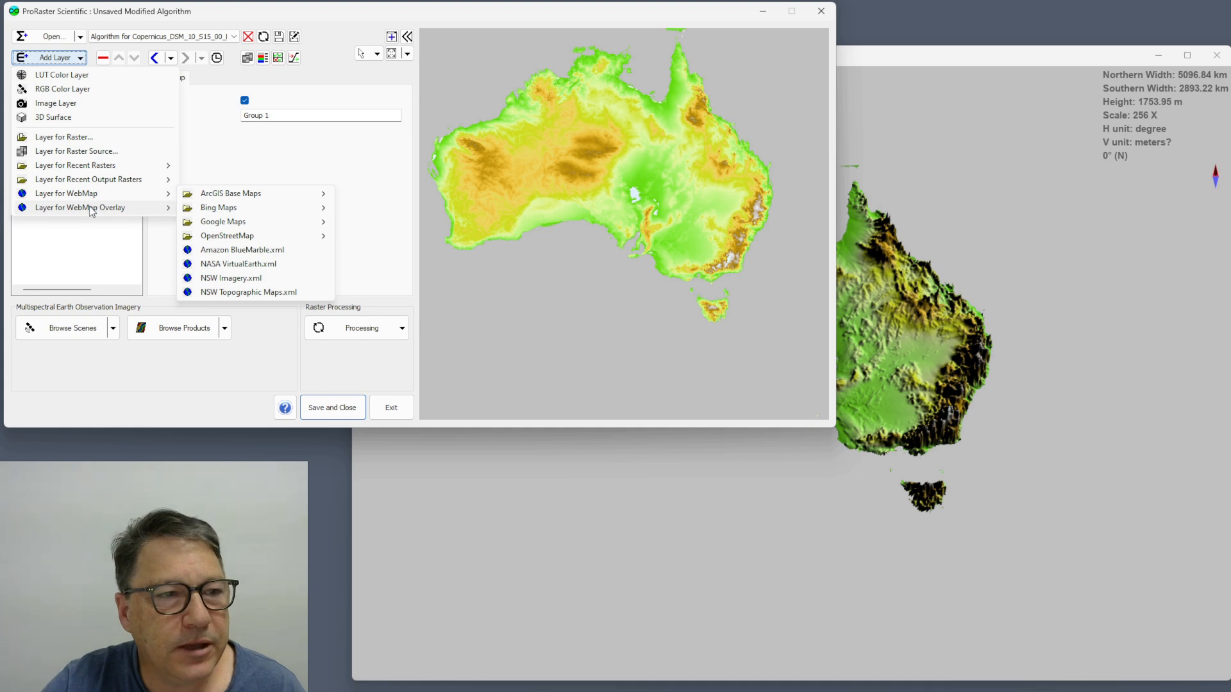
click(259, 208)
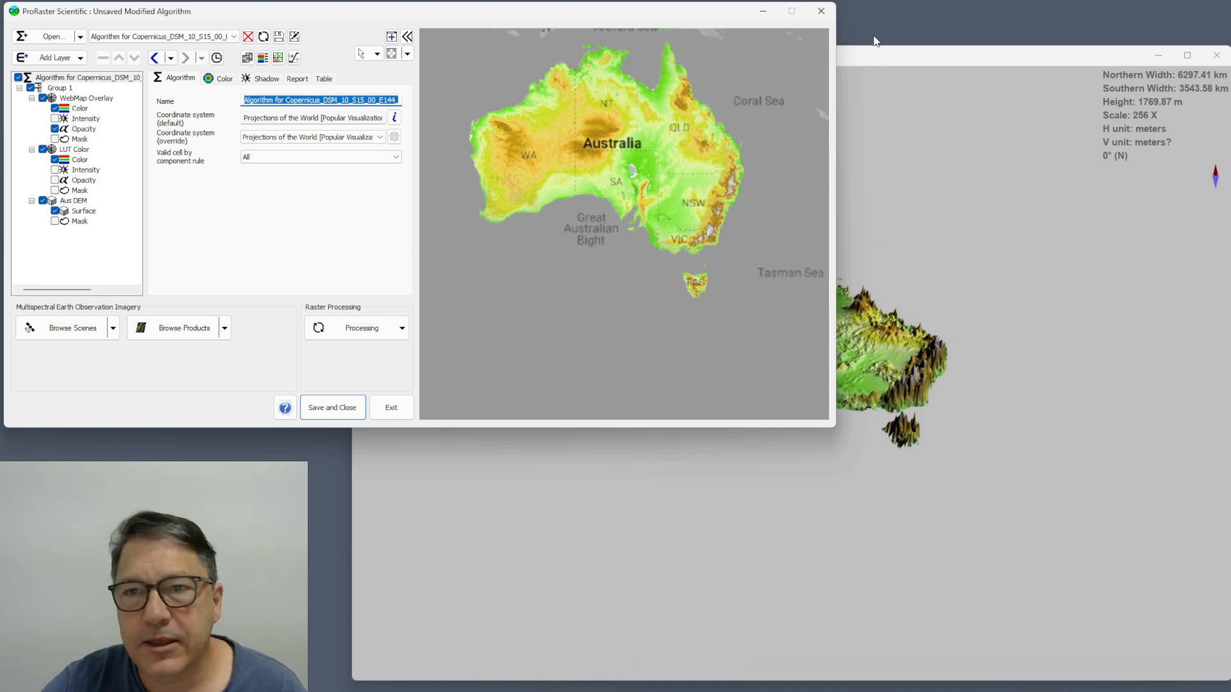
Step: Inspect the web map overlay draped on the 3D terrain from different angles and check the Aus DEM layer's properties
click(872, 58)
drag(734, 343, 752, 513)
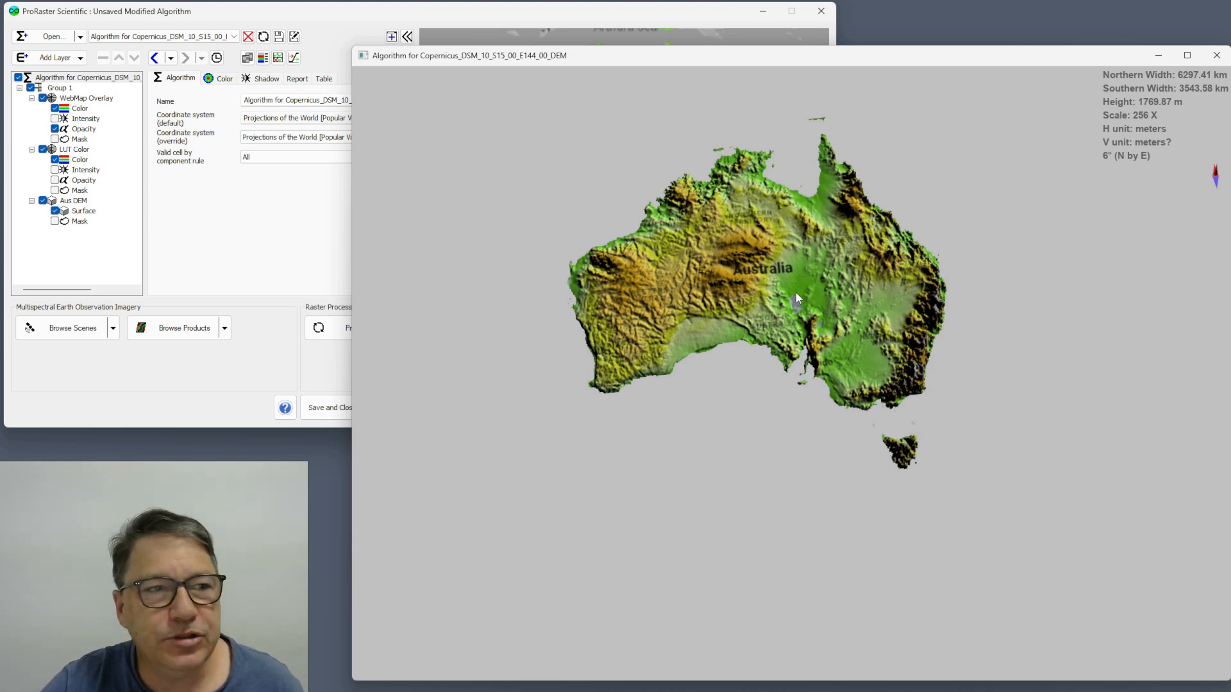
click(73, 201)
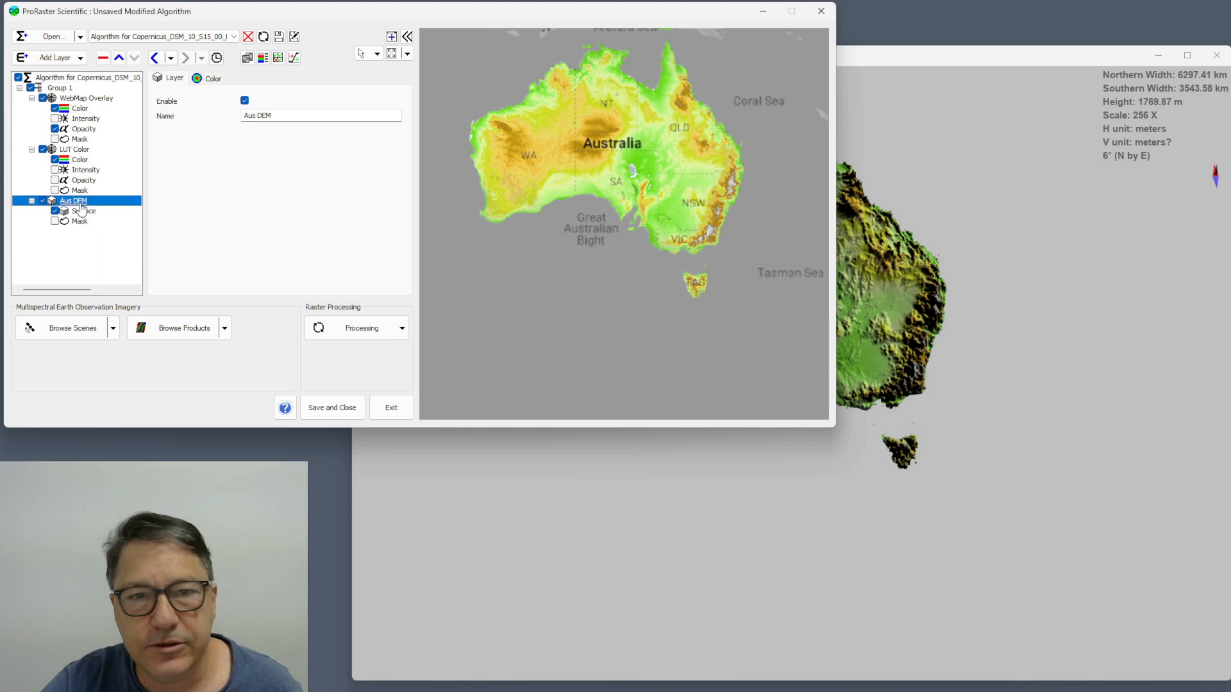
click(872, 56)
drag(744, 294, 790, 186)
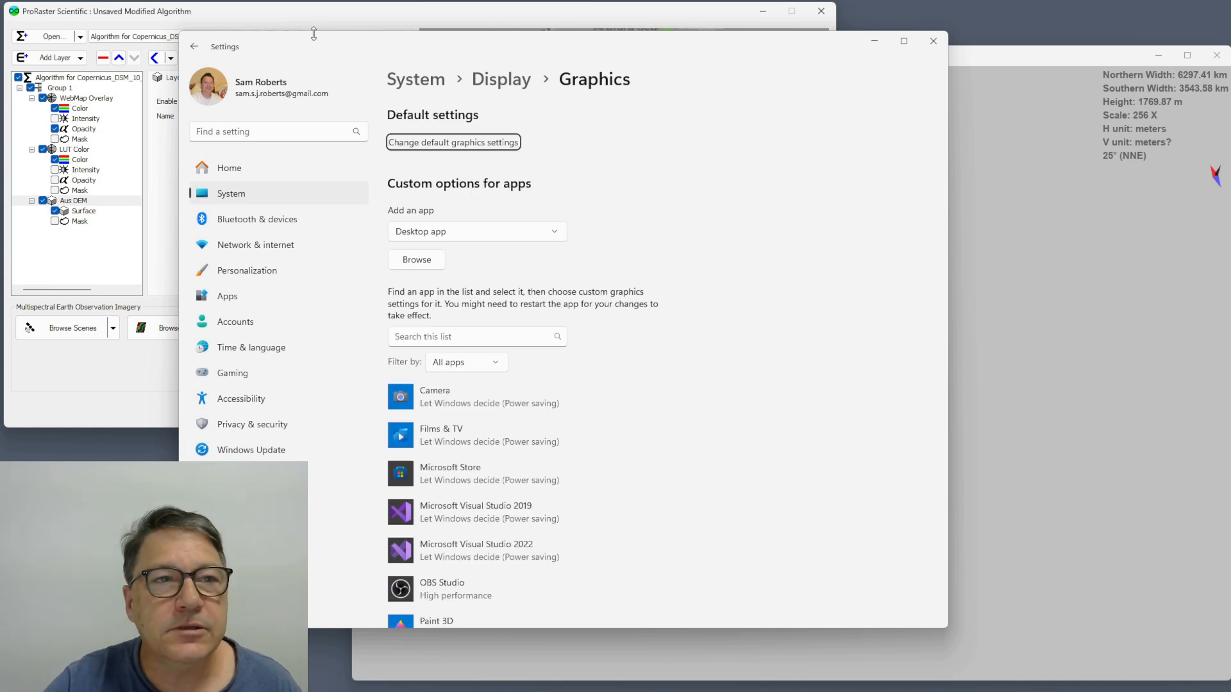
Step: Switch to the Windows Graphics settings, move the window aside, and check the app types available for custom options
drag(314, 34, 440, 41)
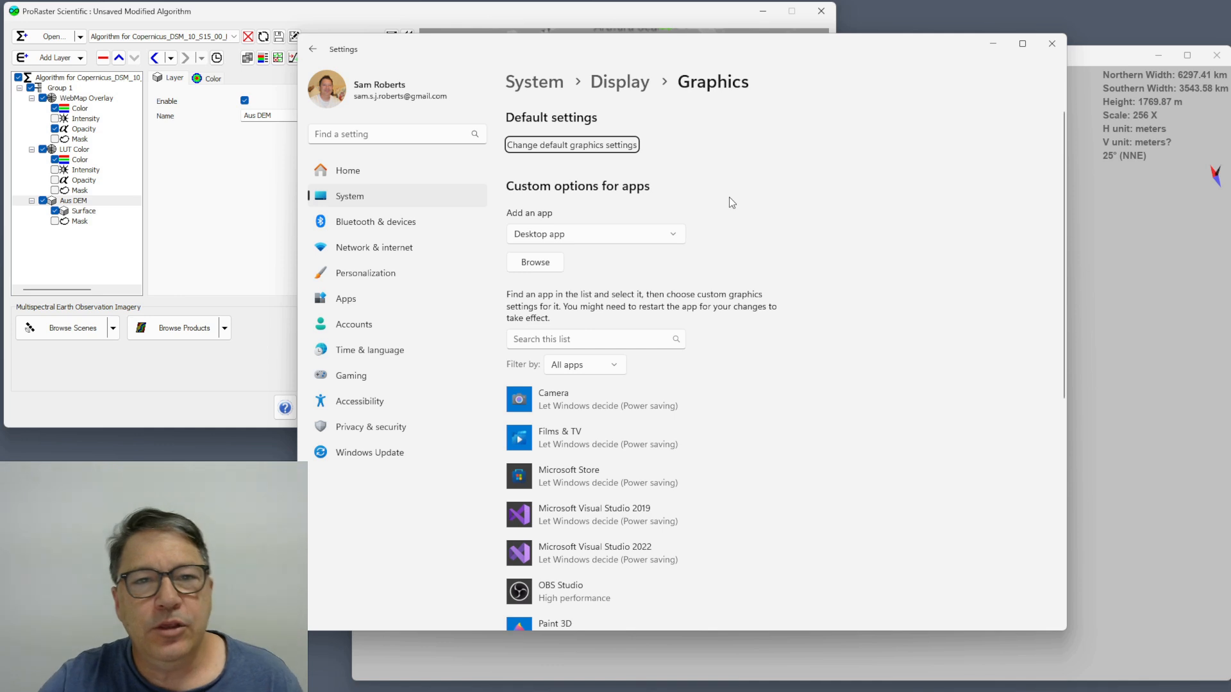
click(678, 239)
click(564, 259)
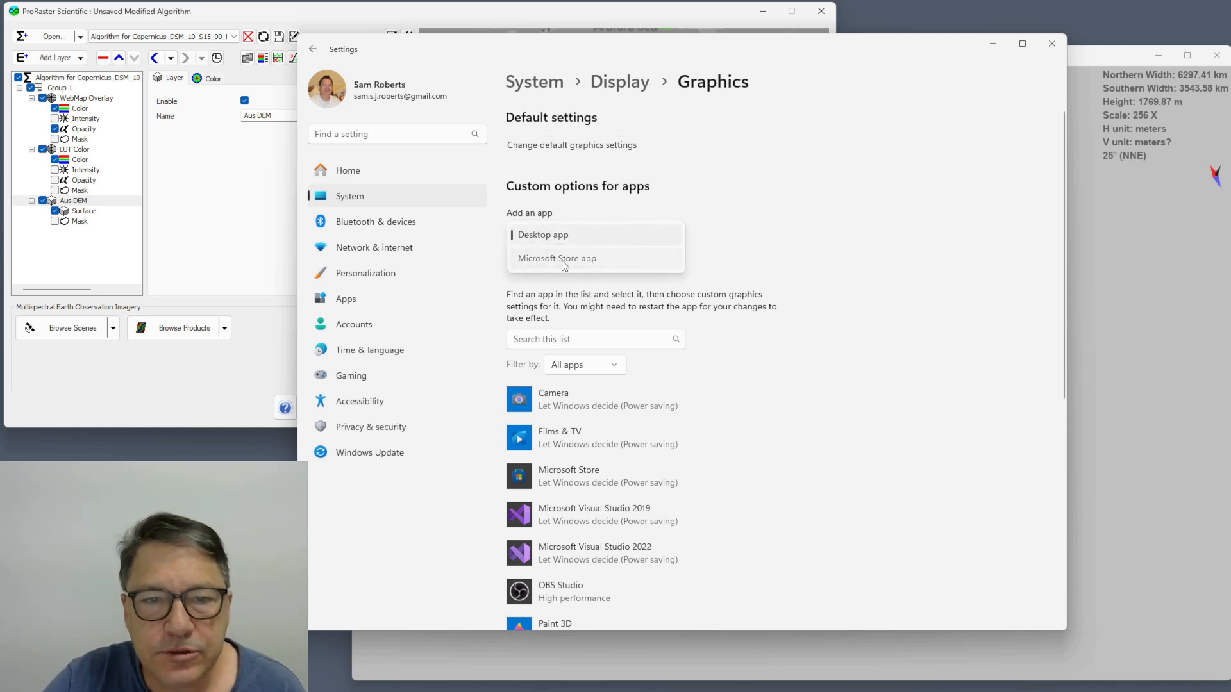
Step: Open the graphics preference options for ProRaster Scientific from the list of custom app settings
scroll(841, 281, down, 1)
scroll(840, 282, down, 5)
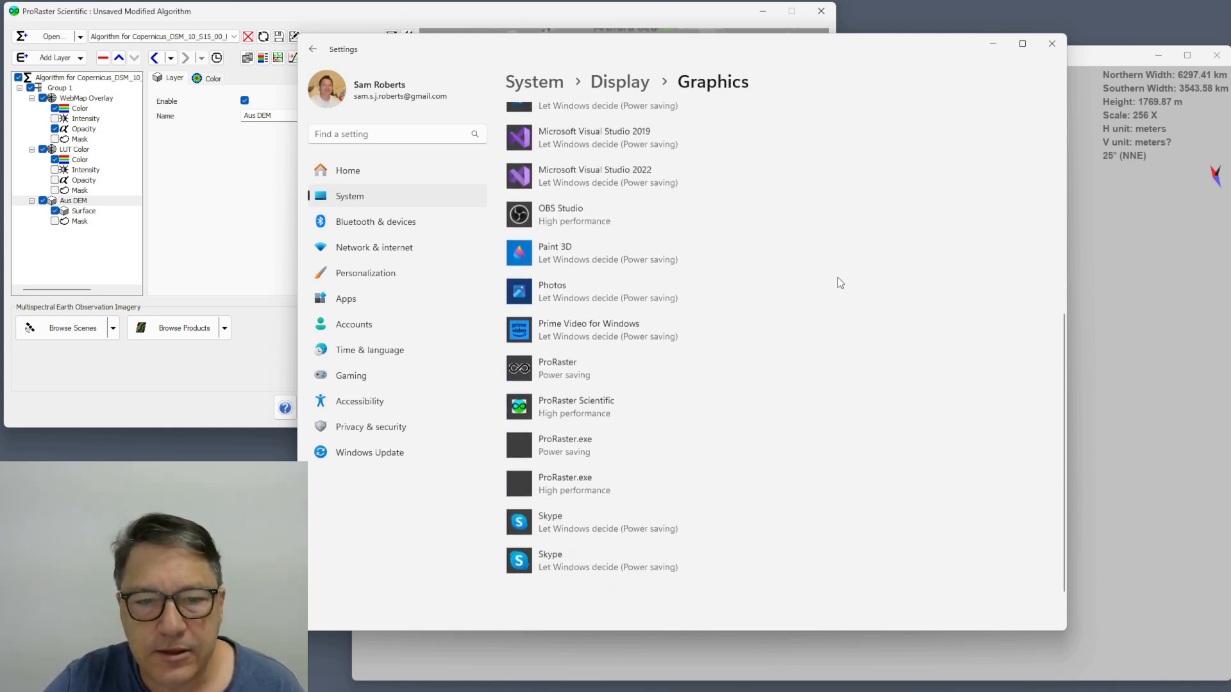
scroll(810, 341, up, 2)
scroll(742, 417, down, 2)
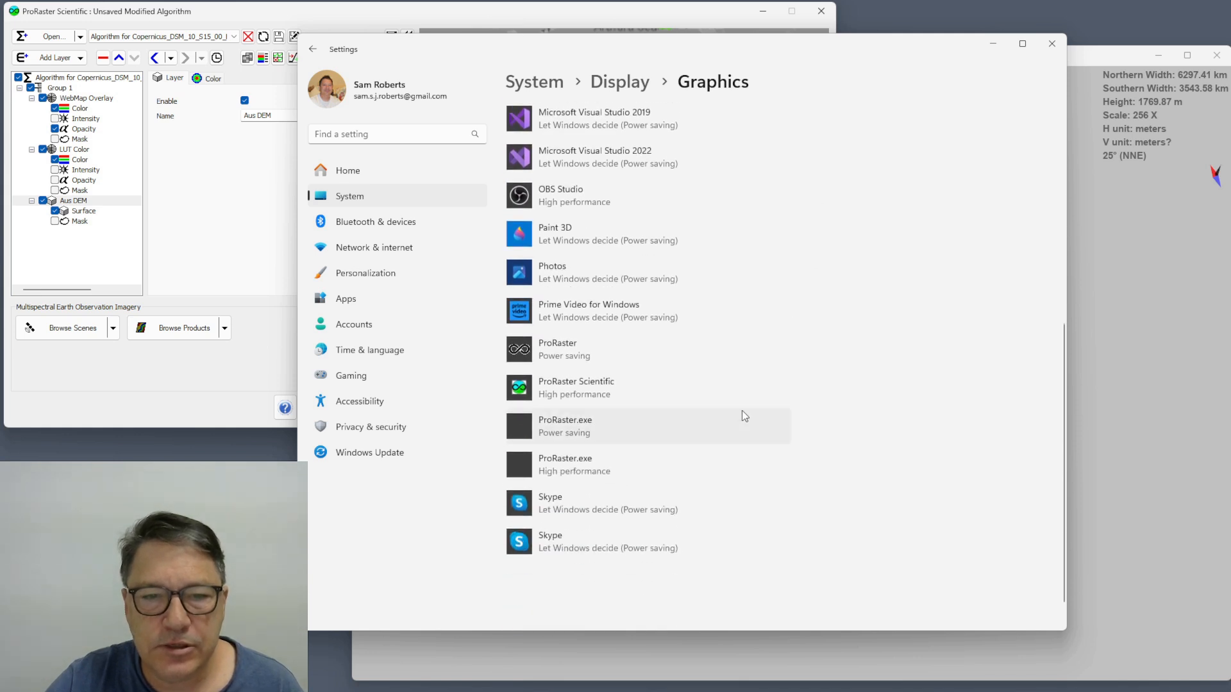
click(577, 388)
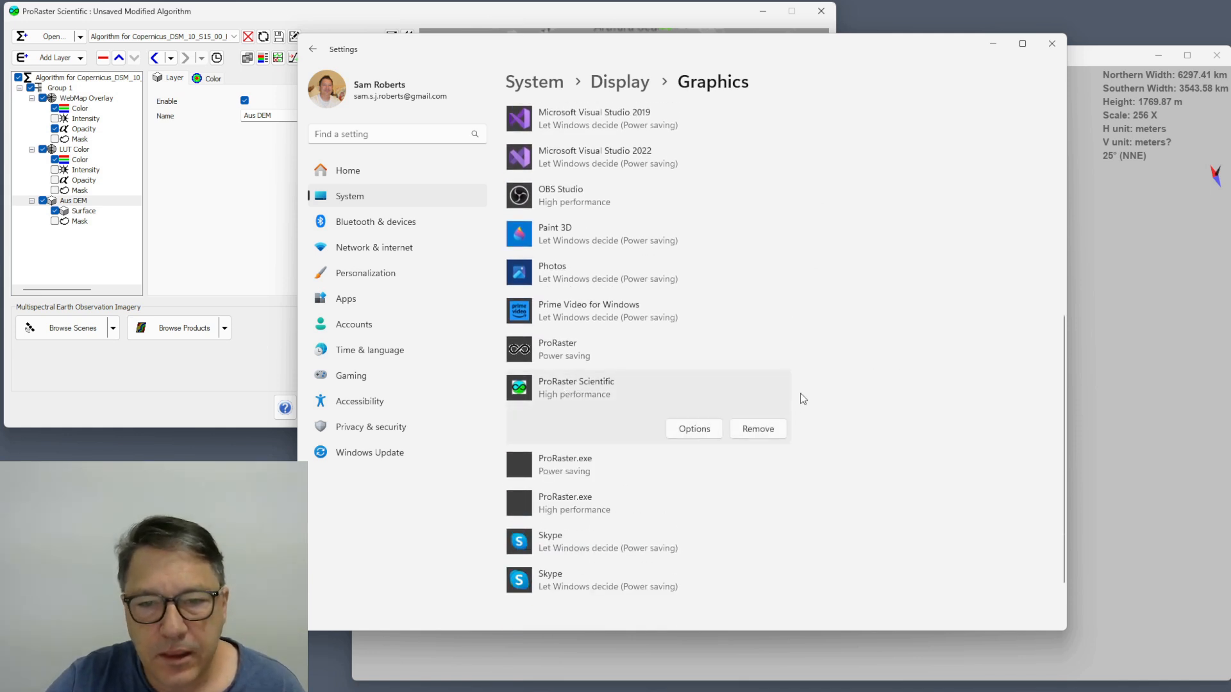
click(695, 429)
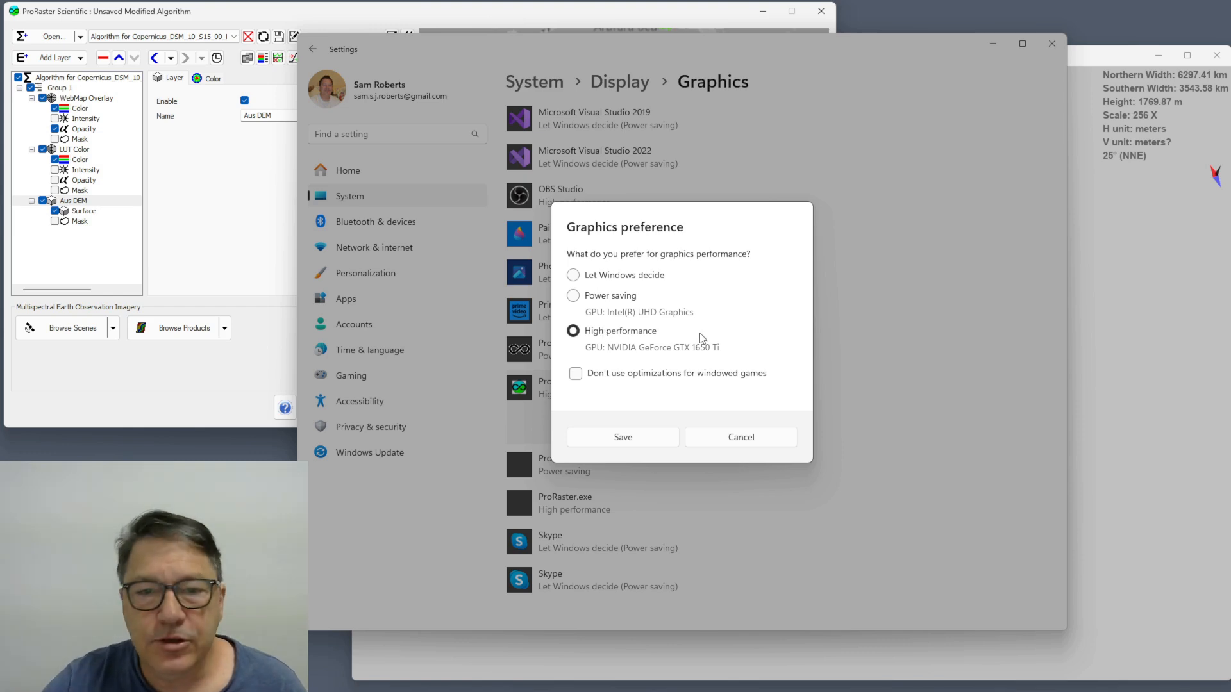
Step: Dismiss the graphics preference options without saving and close Windows Settings to return to the 3D map
click(742, 437)
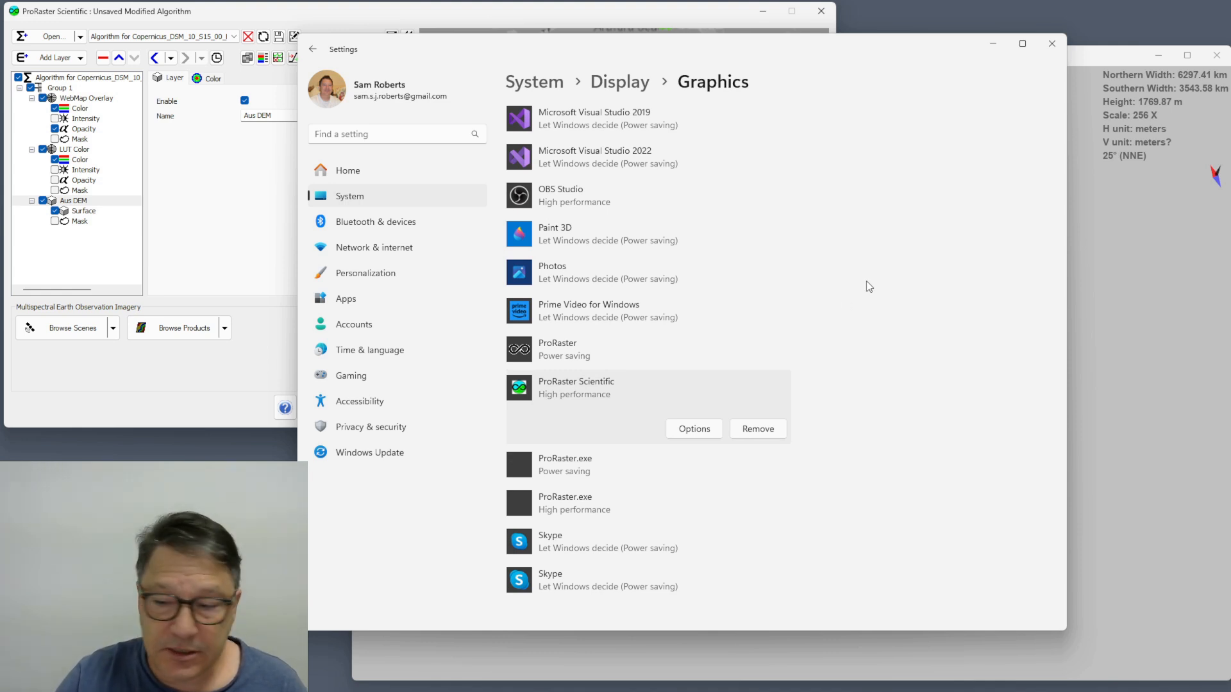
click(1052, 45)
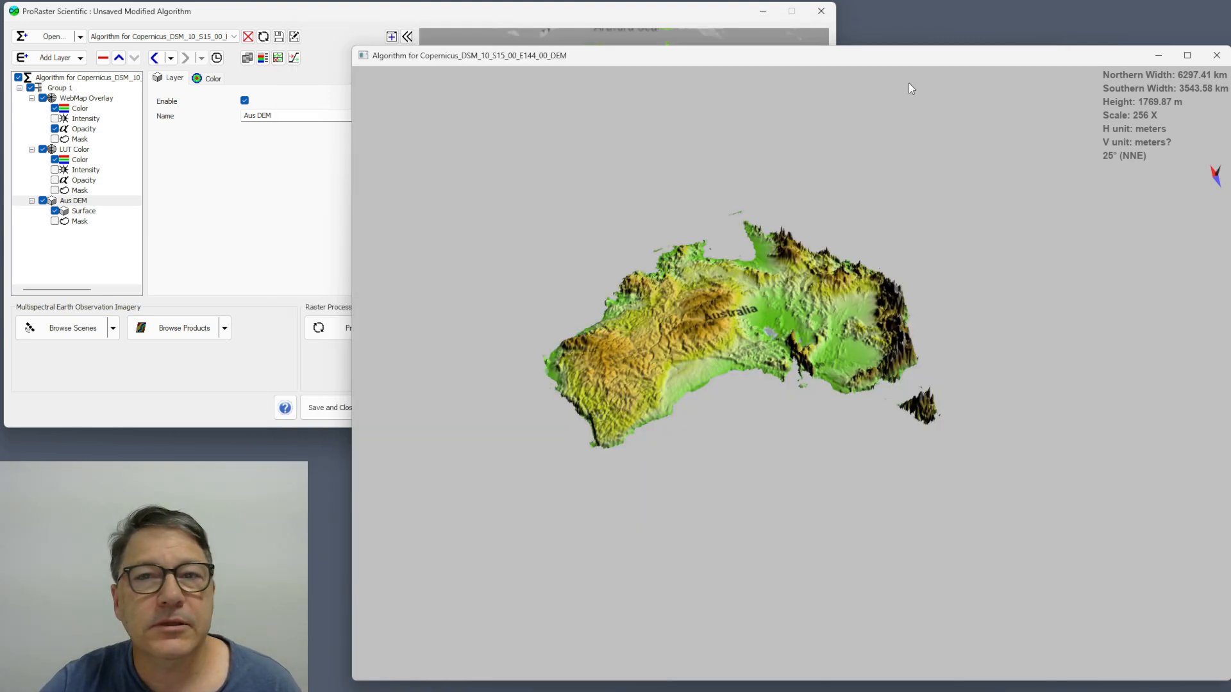
Step: Look over the navigation modes available for the 3D map and reset its view
scroll(739, 309, up, 3)
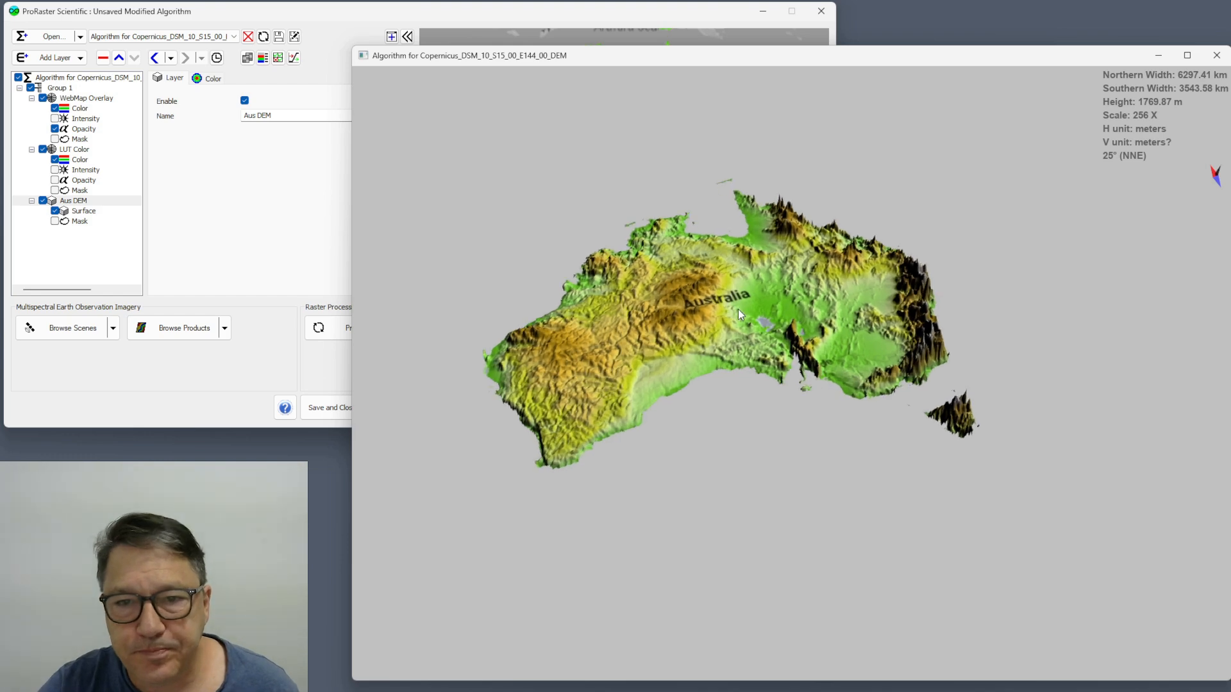
scroll(741, 336, up, 2)
drag(741, 336, 744, 341)
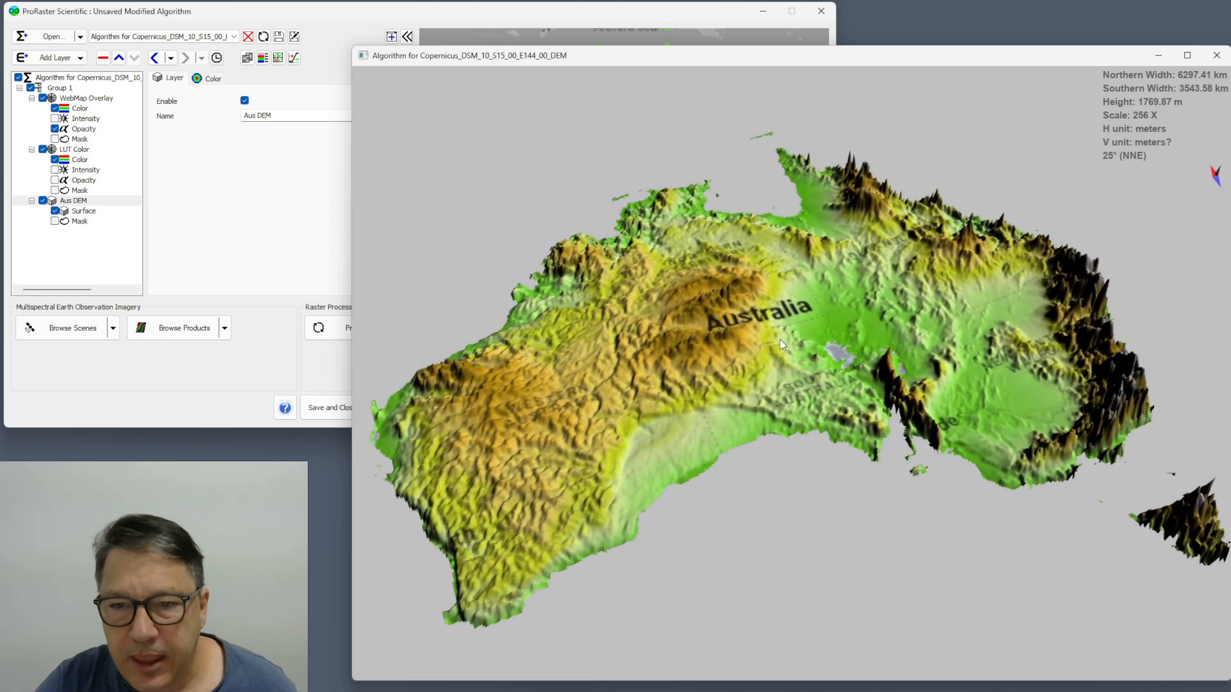
right_click(779, 328)
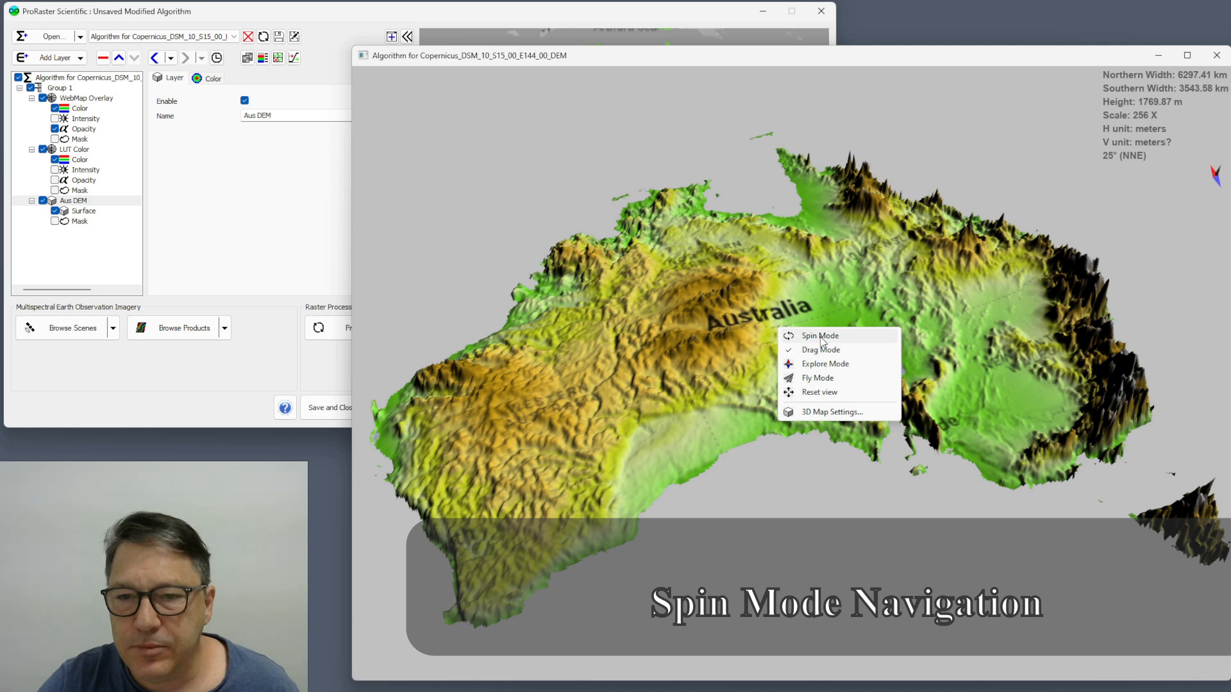
right_click(777, 279)
right_click(777, 279)
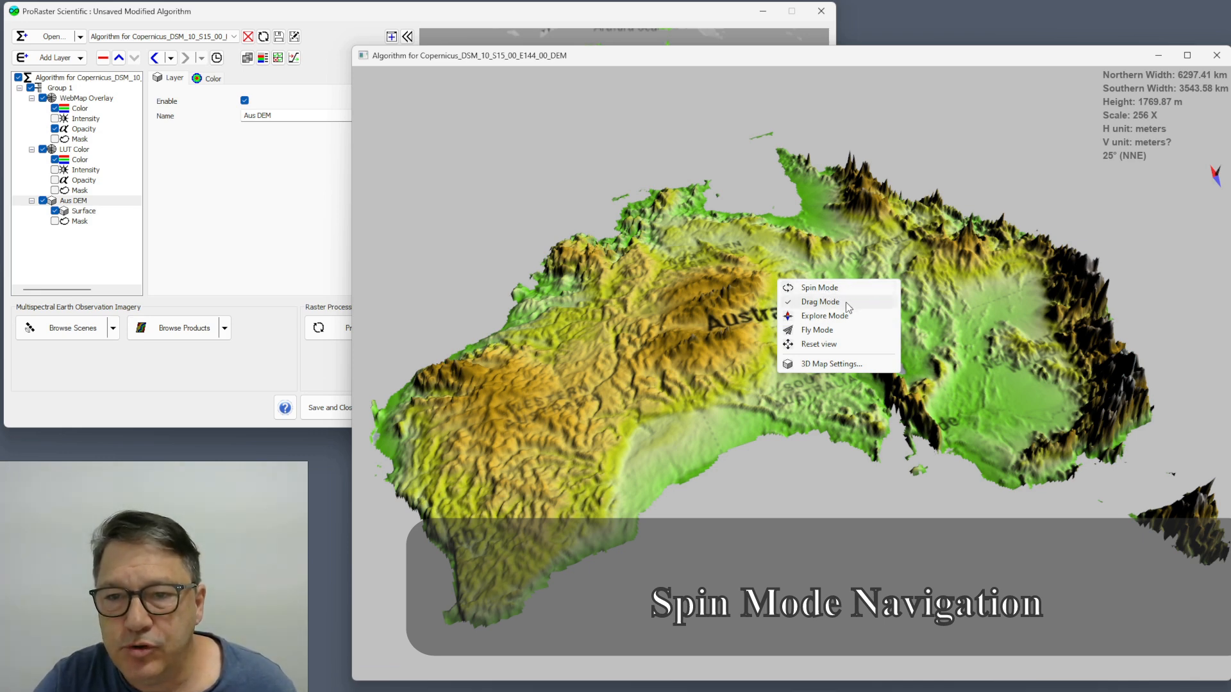
click(827, 347)
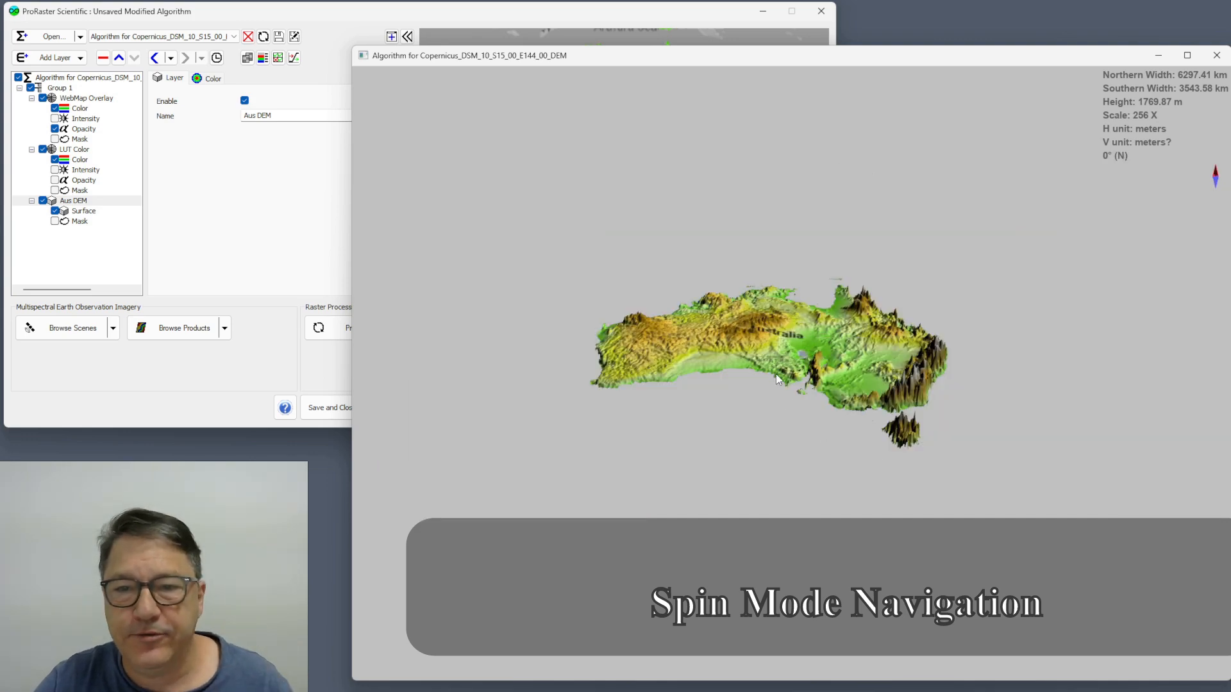
Step: Check the 3D Map Settings for resolution, lighting and vertical transform, and close them without changes
scroll(772, 364, up, 5)
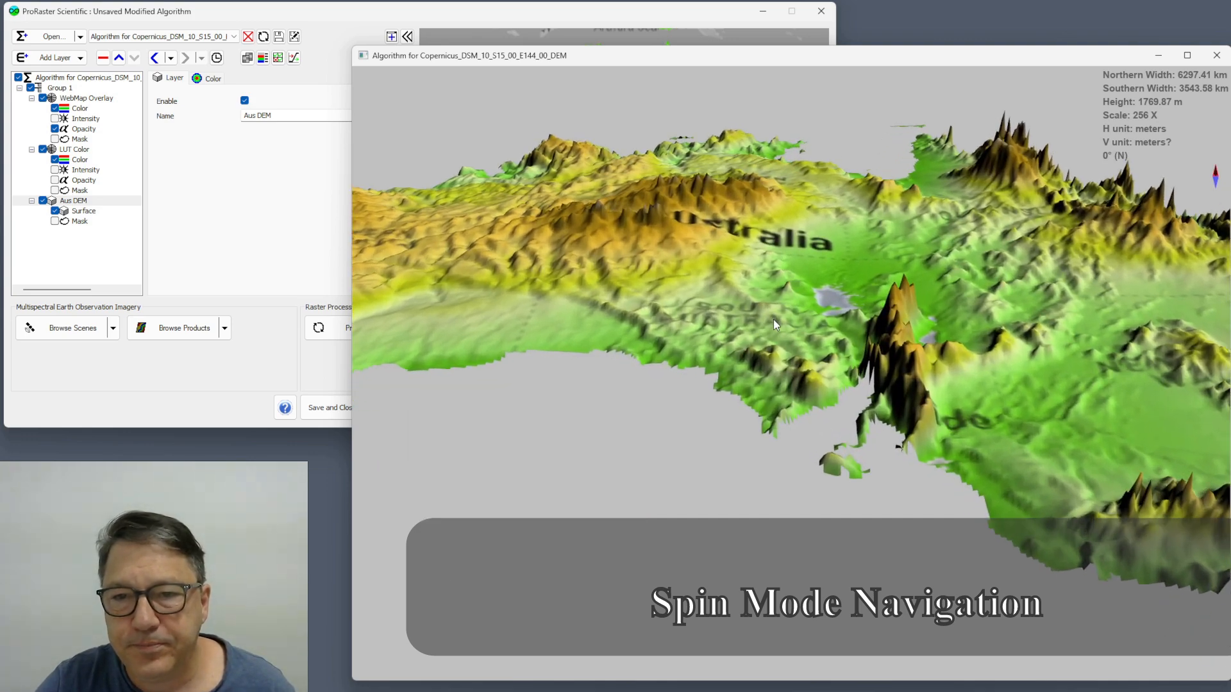
right_click(773, 319)
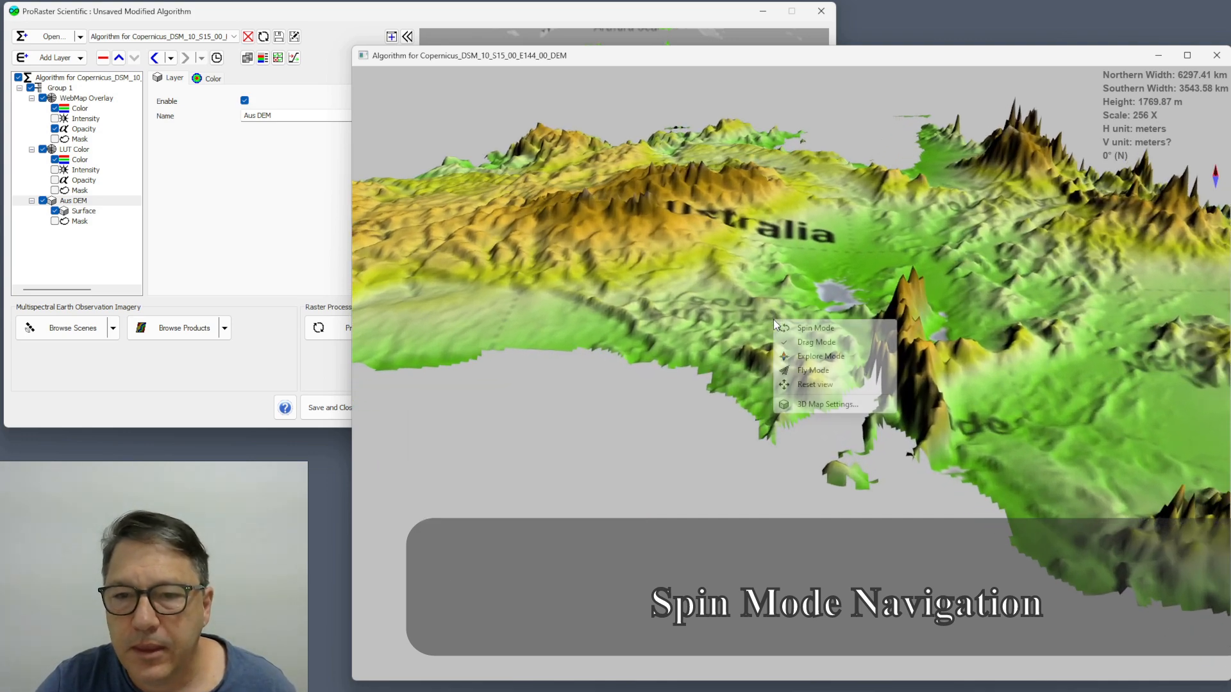
click(827, 404)
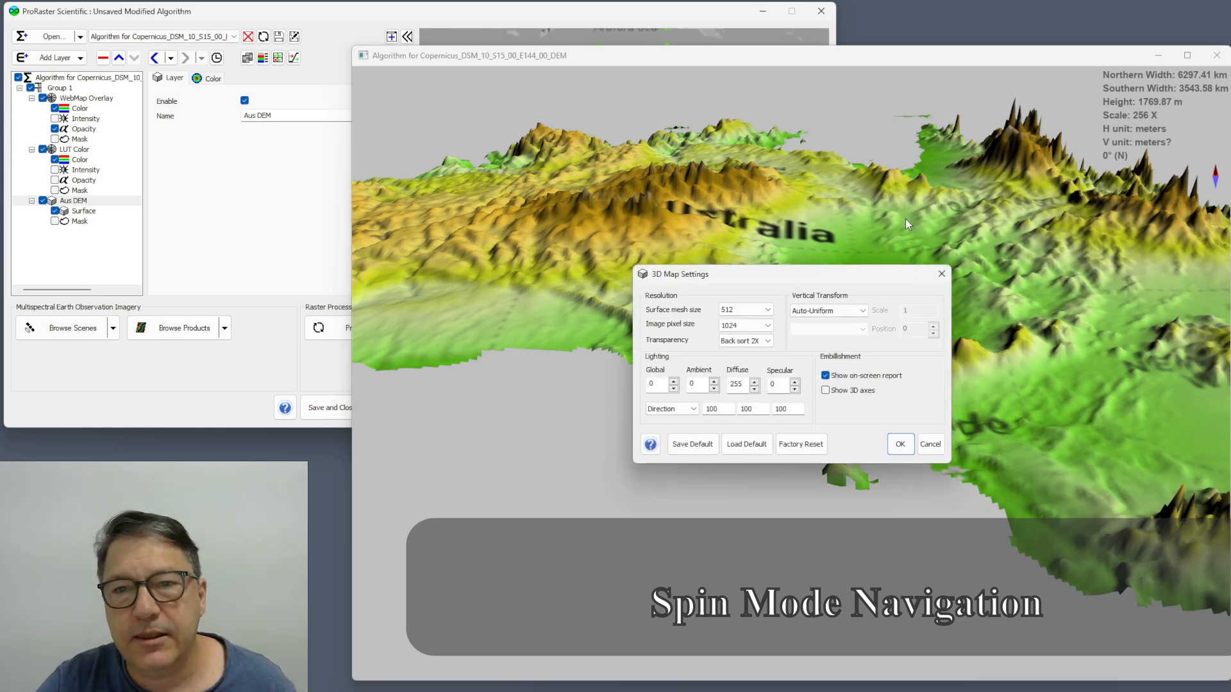
click(941, 273)
Step: Reset the 3D map view and switch the navigation to Spin Mode
right_click(809, 286)
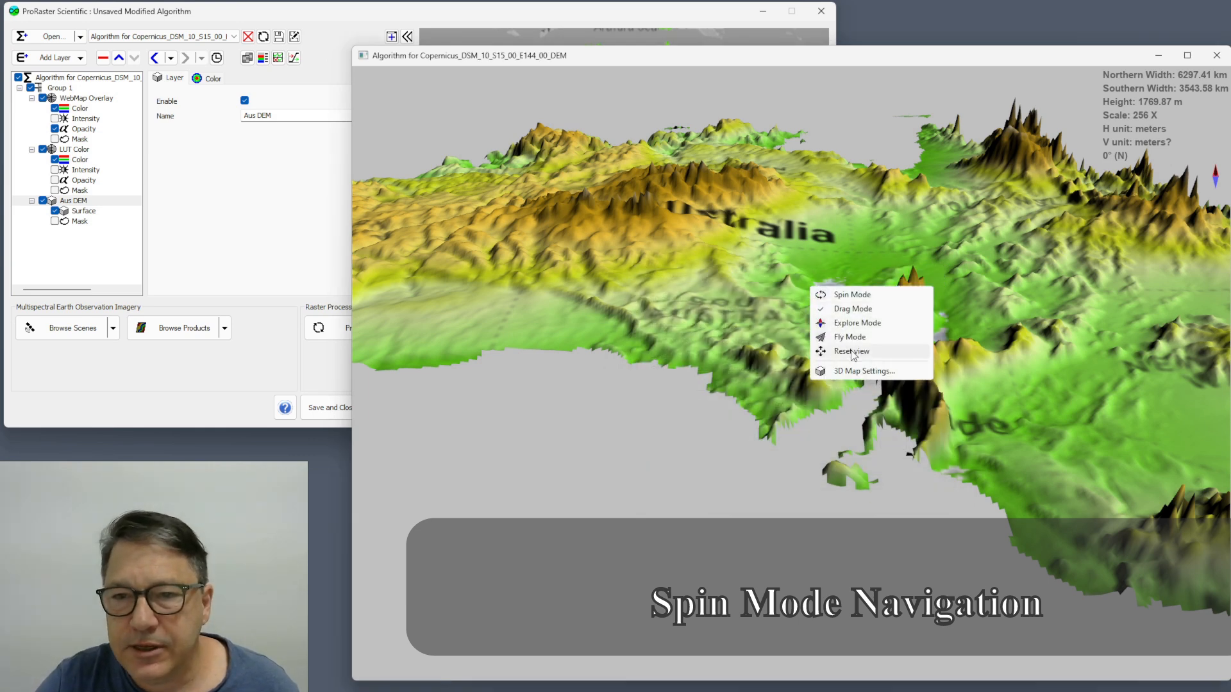
click(853, 351)
right_click(744, 254)
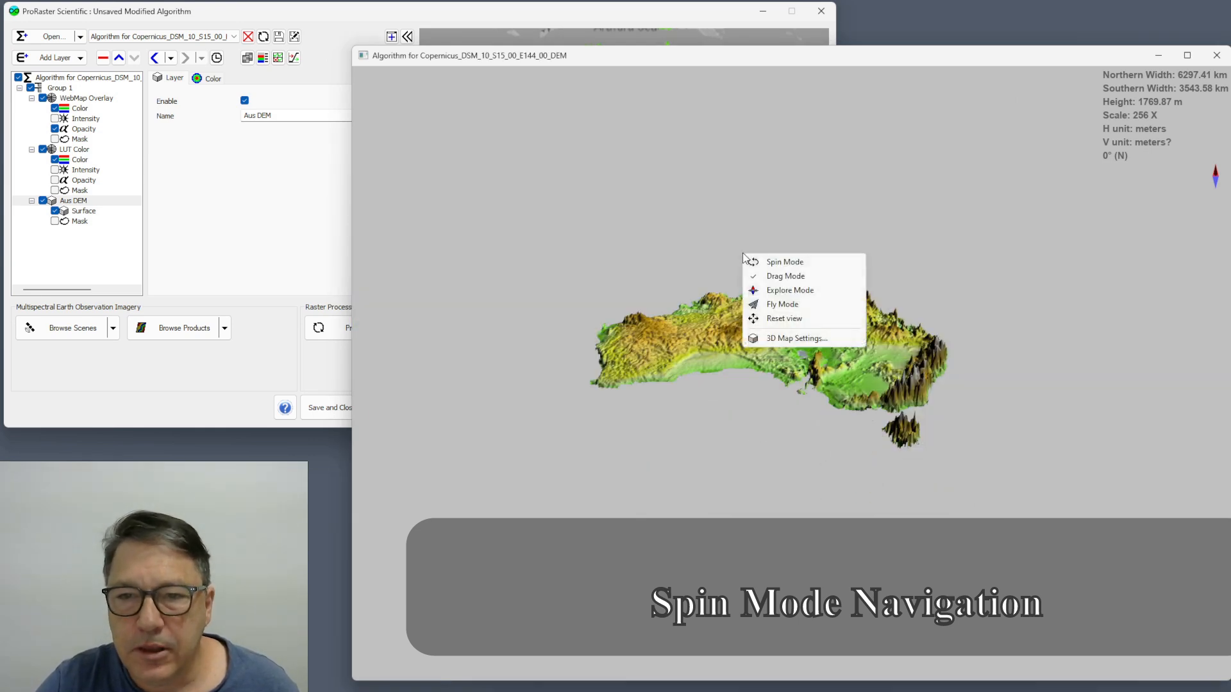
click(787, 263)
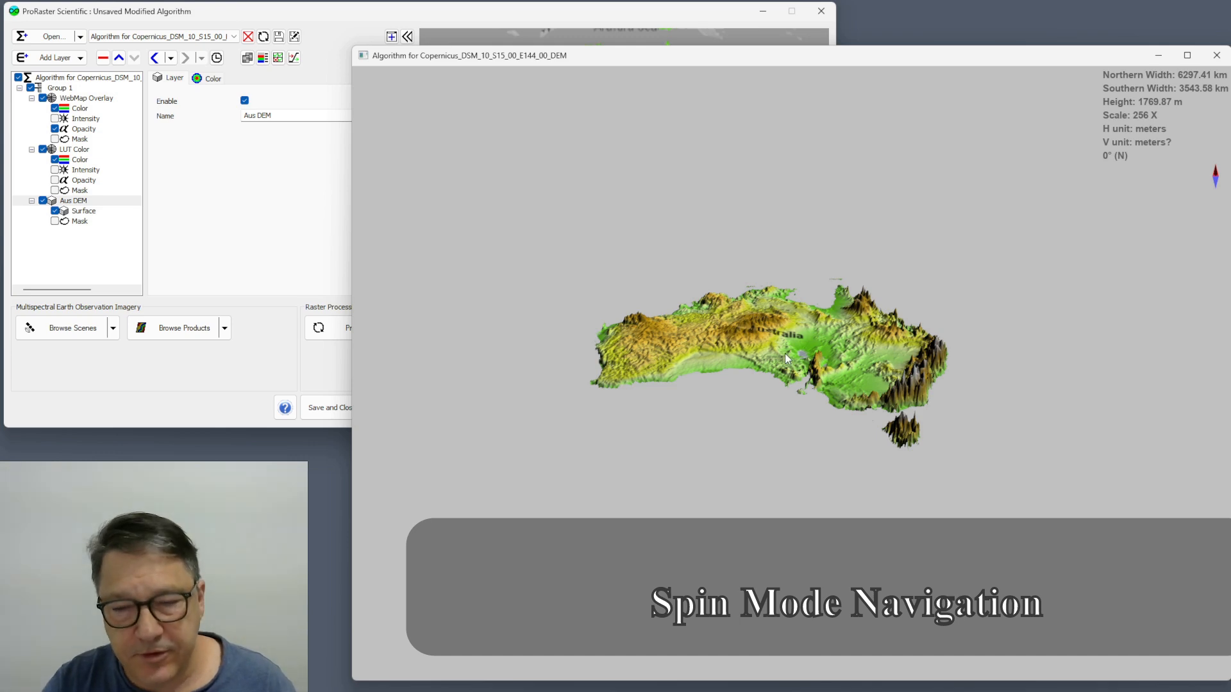
Step: Spin the Australia terrain around to view it from different compass bearings
drag(1006, 331, 1105, 334)
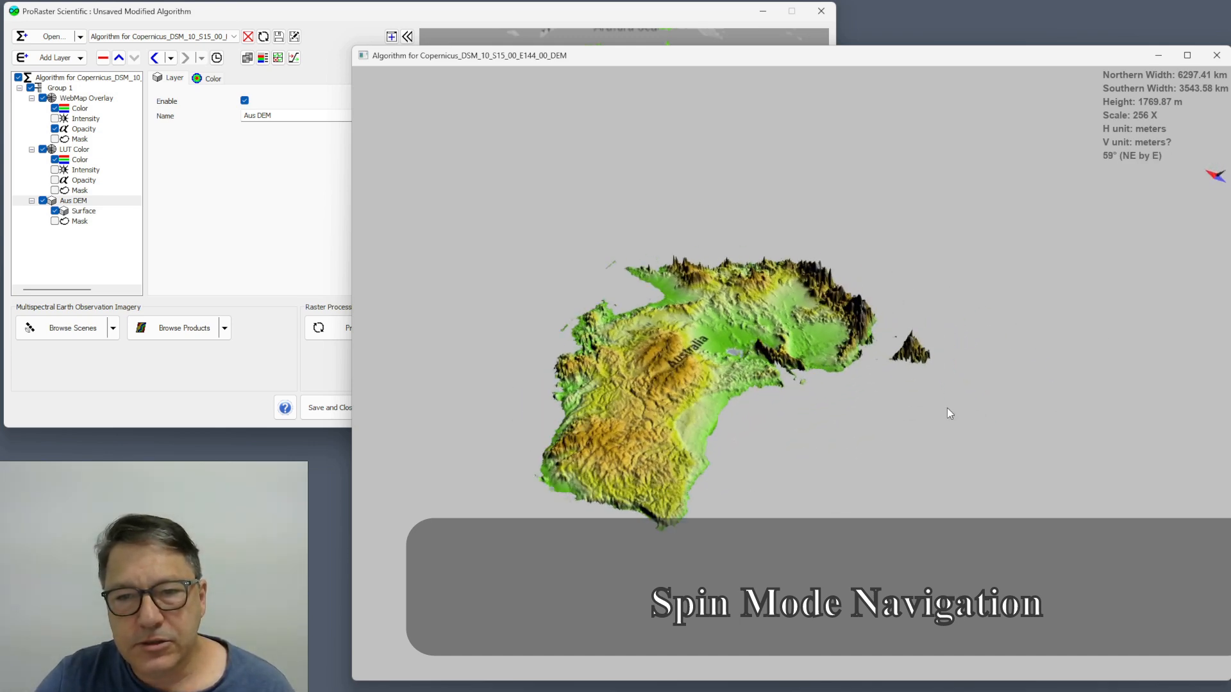
drag(727, 346, 792, 322)
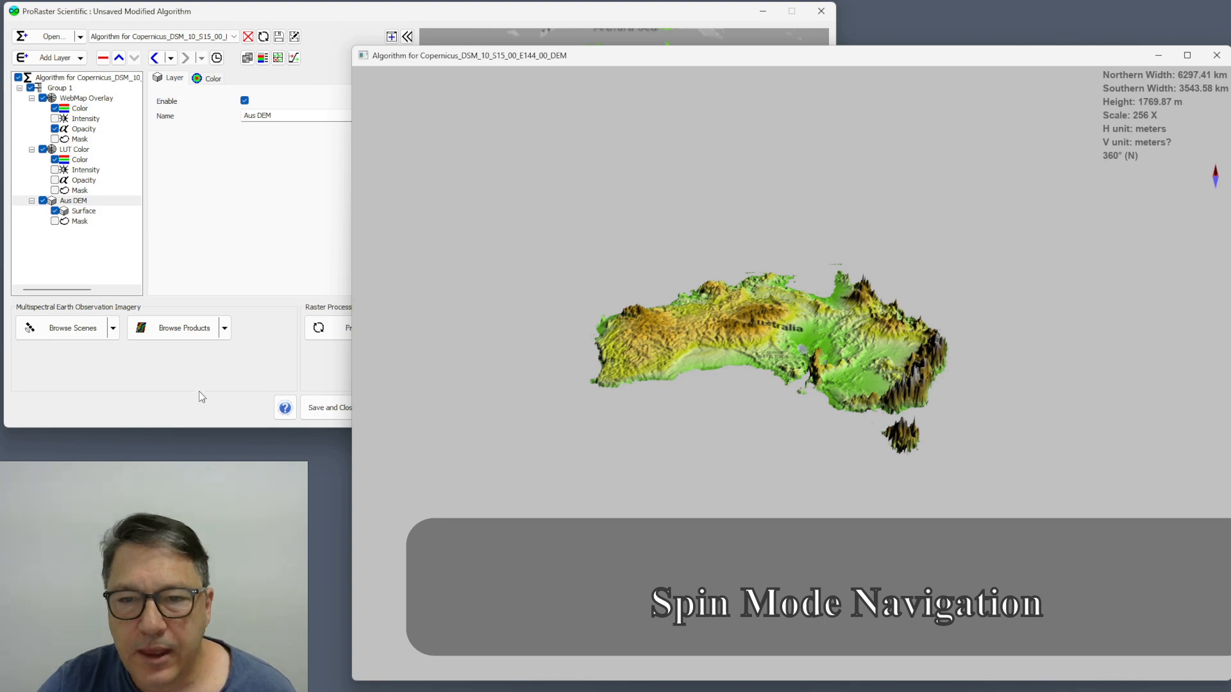
drag(863, 380, 776, 341)
Step: Examine the terrain around South Australia at varying zoom distances and tilt angles in Spin Mode
scroll(776, 341, up, 8)
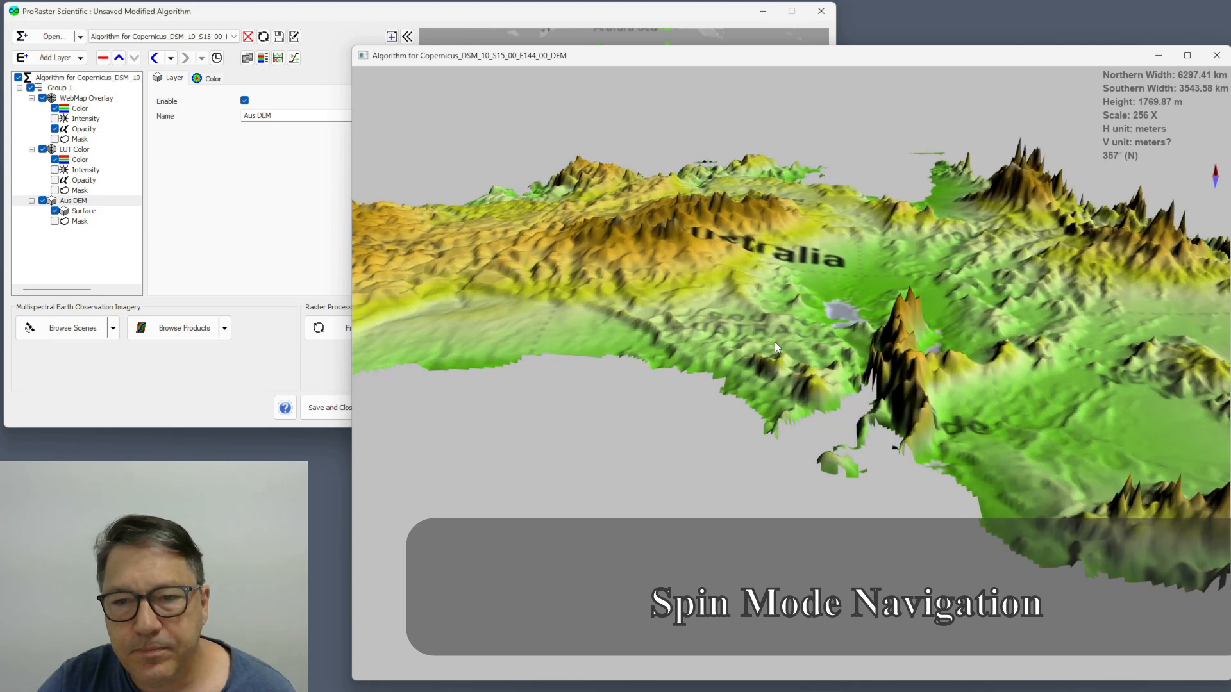
scroll(773, 342, up, 7)
scroll(772, 343, down, 6)
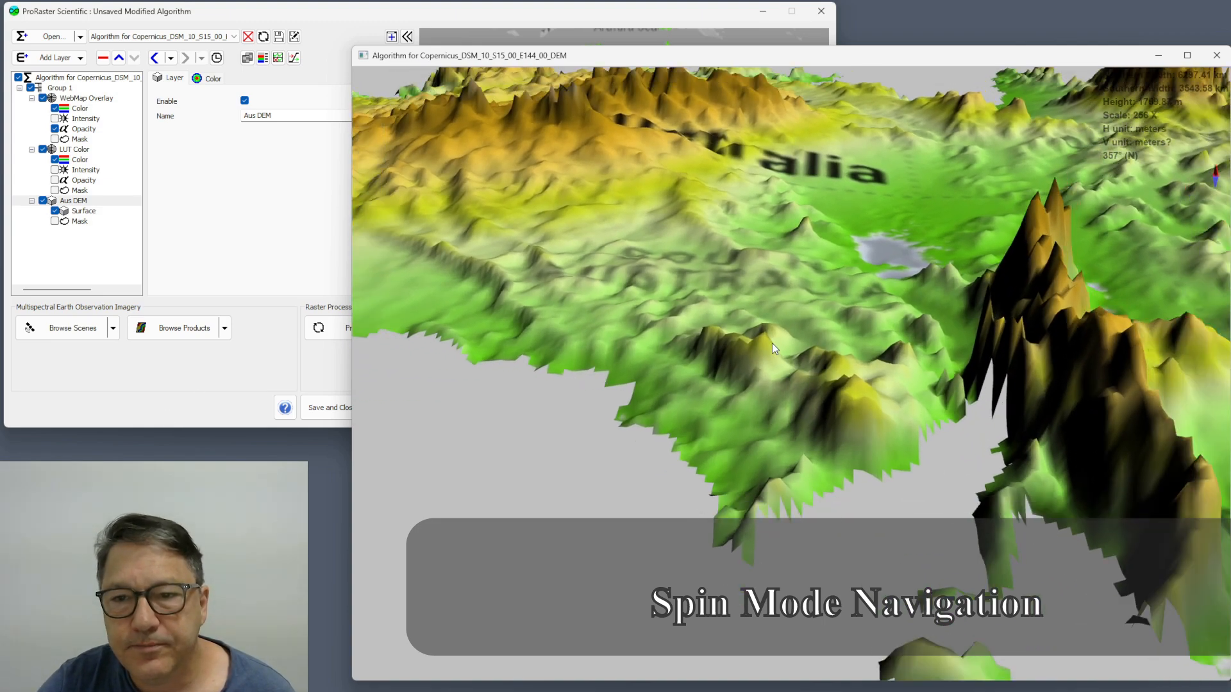
scroll(773, 348, down, 2)
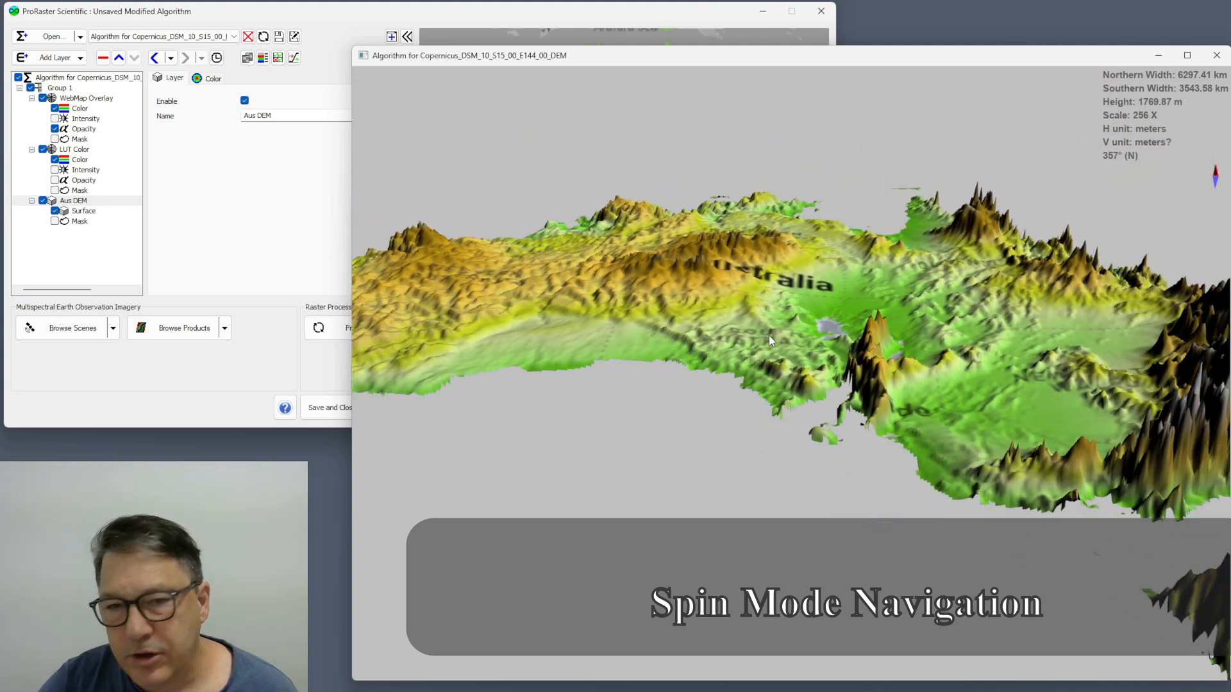
scroll(766, 335, down, 4)
scroll(764, 334, up, 3)
scroll(765, 334, down, 2)
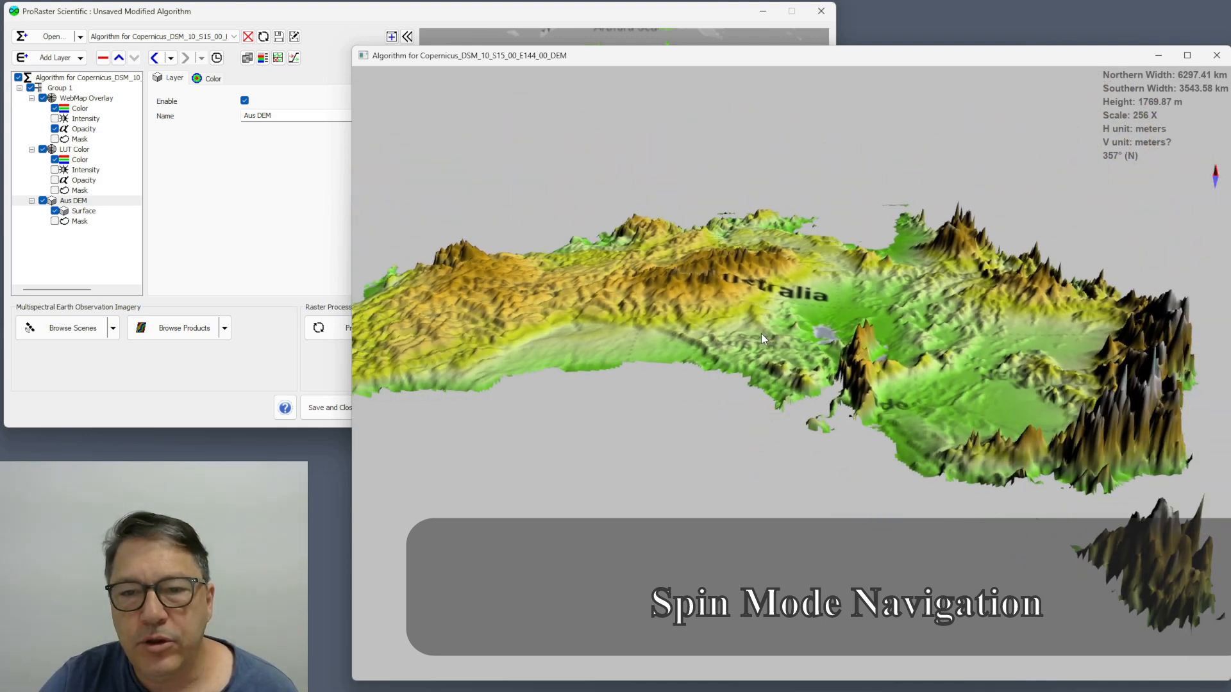
scroll(759, 334, up, 3)
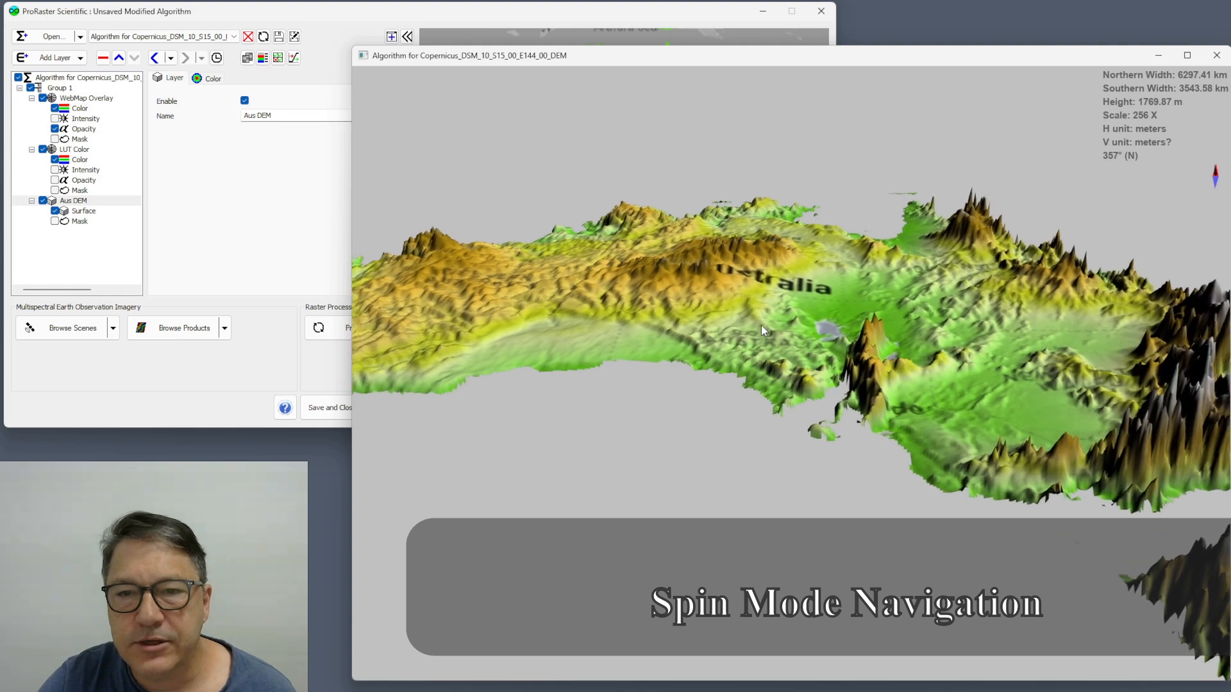
scroll(757, 327, up, 3)
scroll(783, 486, down, 4)
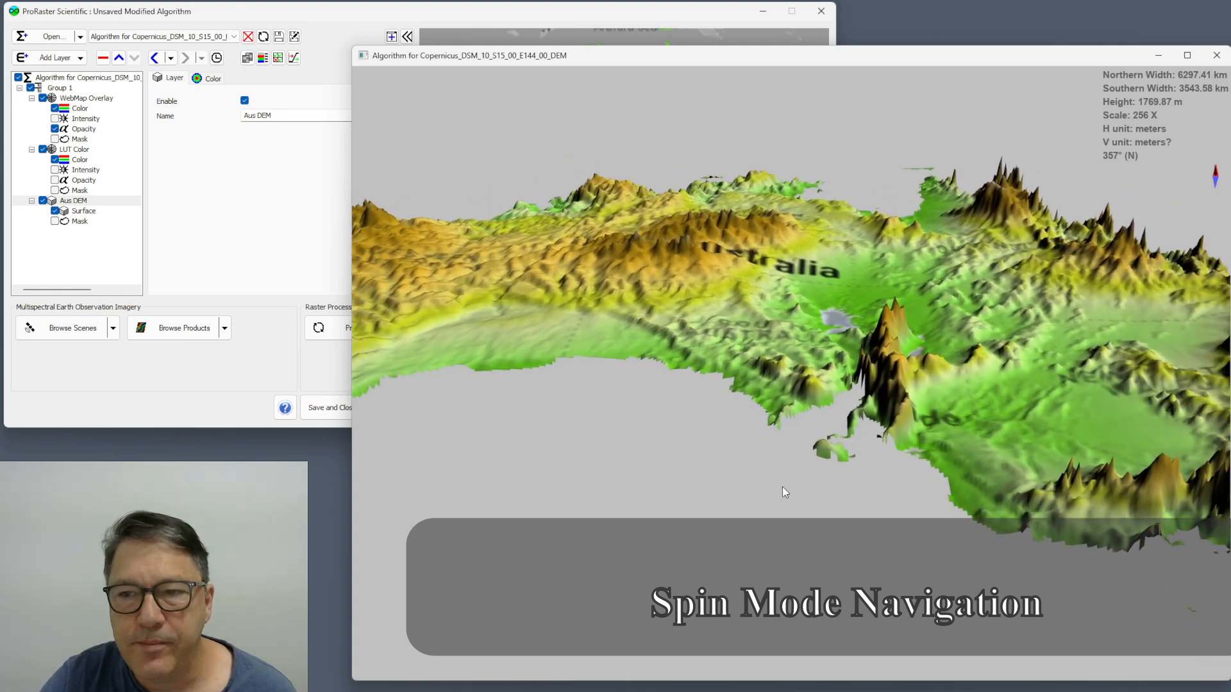
scroll(786, 500, down, 3)
scroll(779, 269, up, 4)
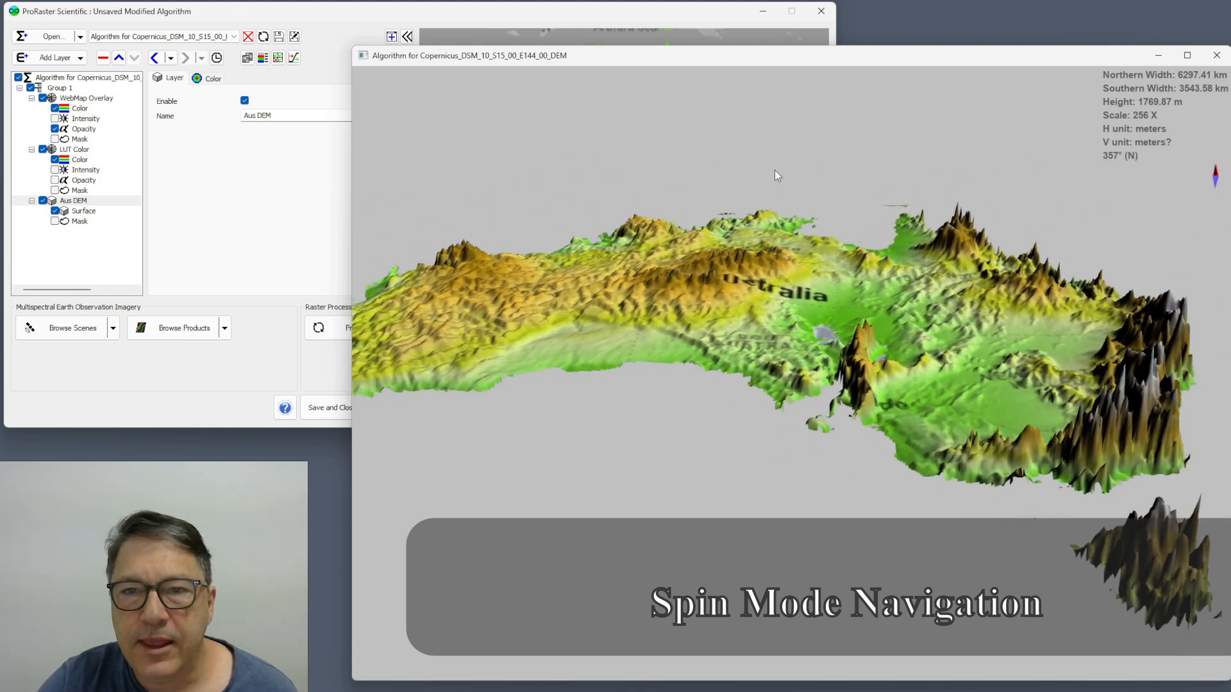
drag(772, 130, 762, 385)
scroll(761, 381, down, 8)
Step: Reset the 3D map view and switch the navigation to Drag Mode
right_click(771, 376)
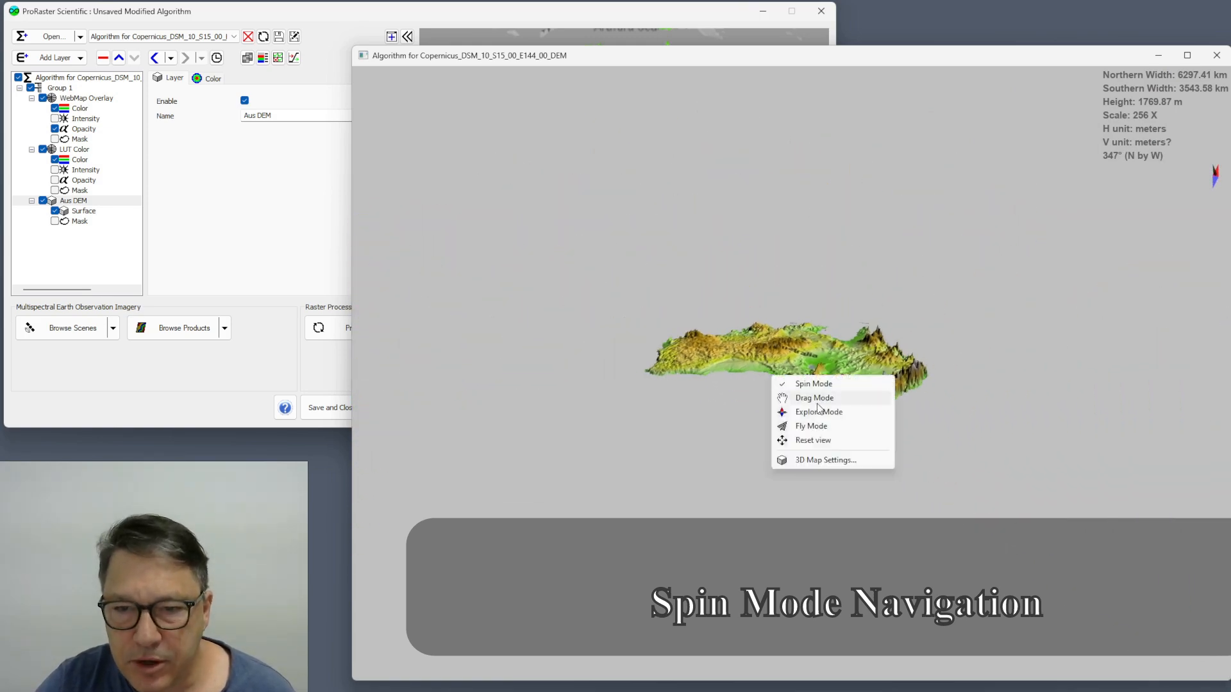
click(814, 442)
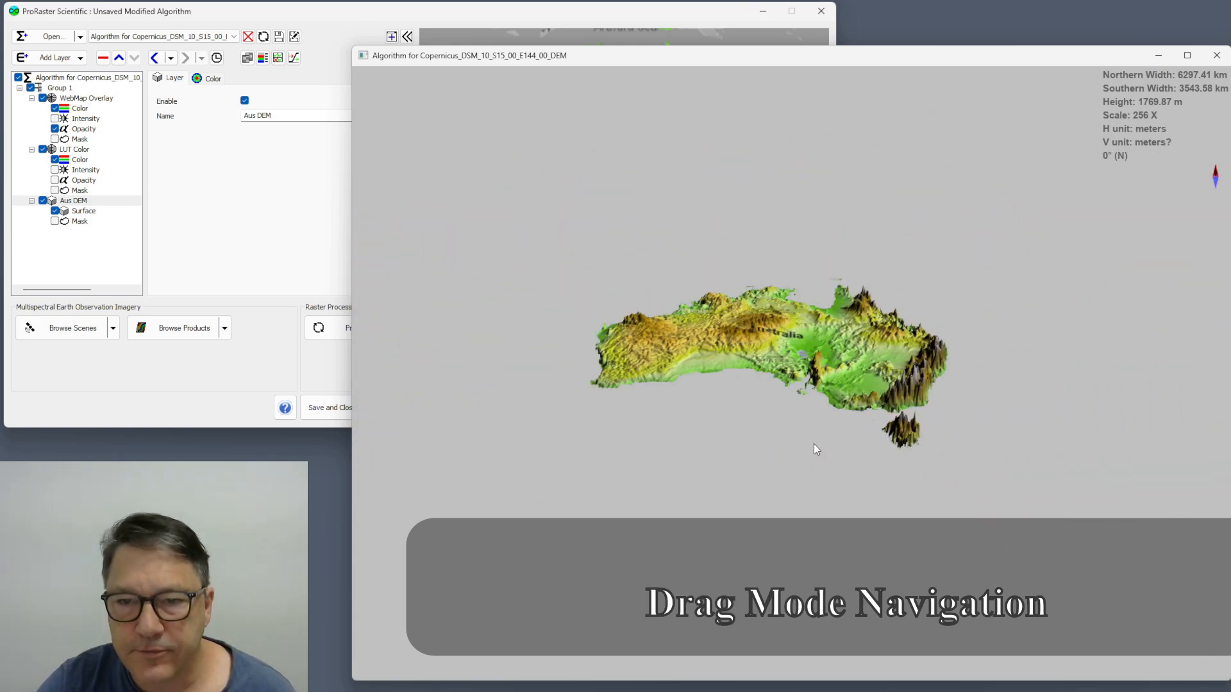
right_click(767, 359)
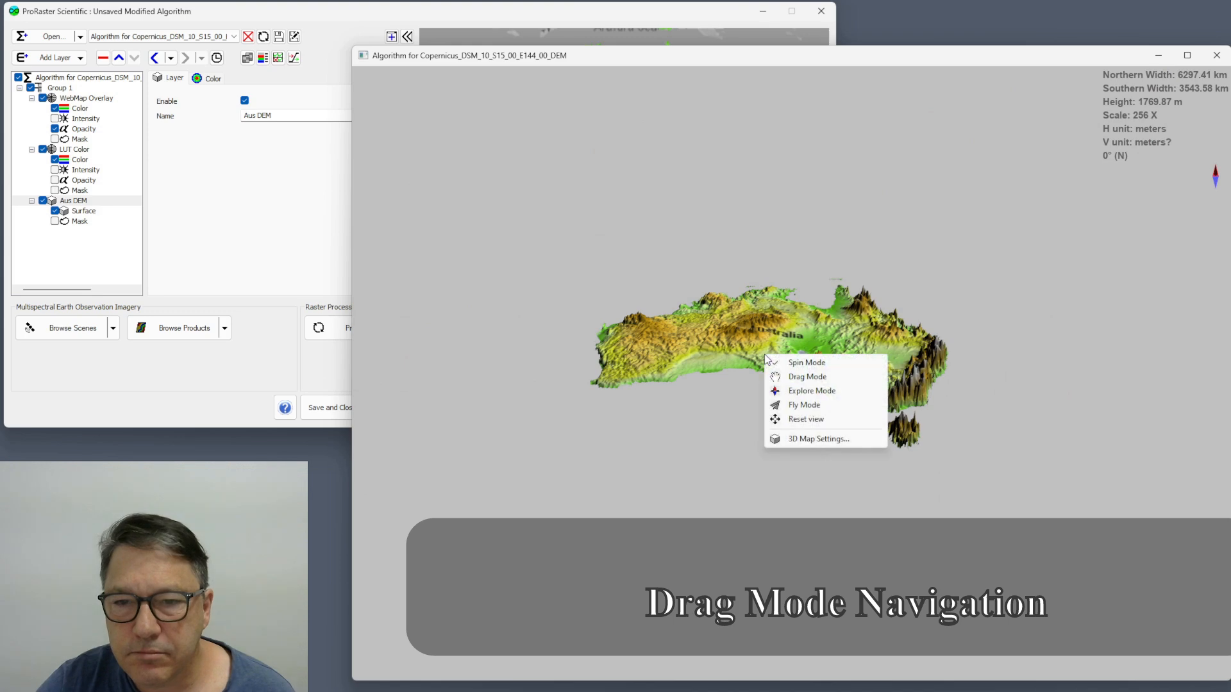
click(809, 378)
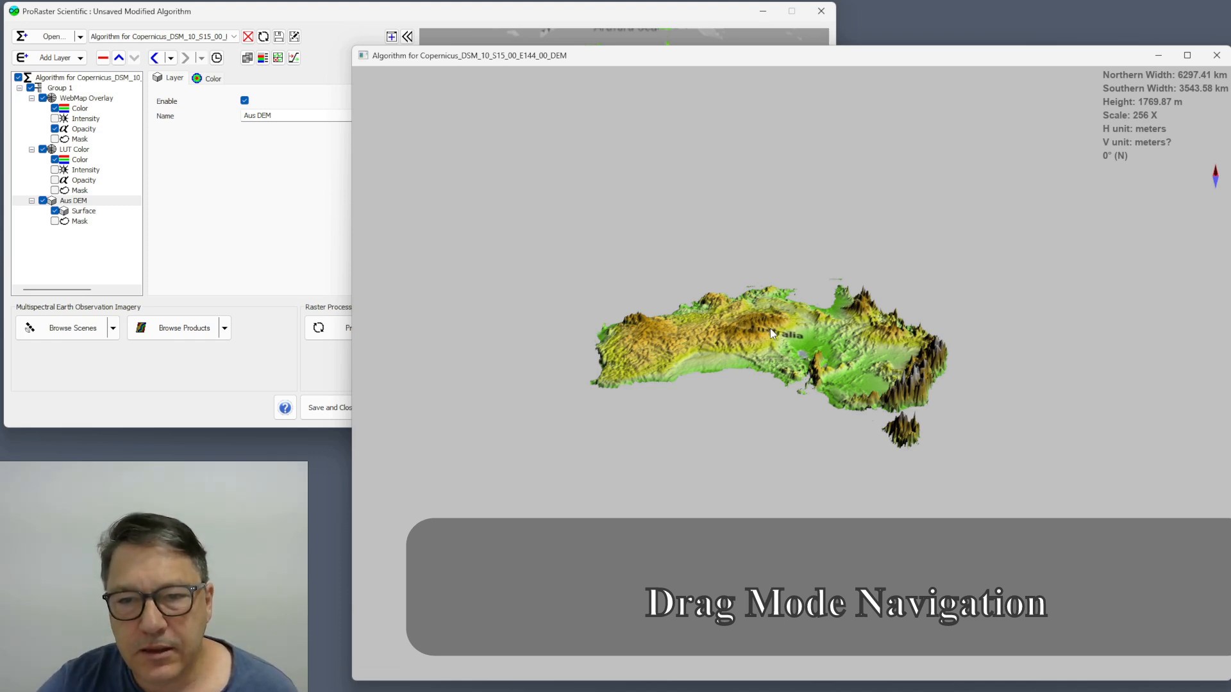
Step: Explore the central Australian terrain in Drag Mode by moving, zooming and rotating the surface
mouse_move(773, 328)
mouse_down()
mouse_move(699, 330)
mouse_move(637, 361)
mouse_move(792, 433)
mouse_move(952, 367)
mouse_move(853, 307)
mouse_move(719, 353)
mouse_move(740, 429)
mouse_move(776, 327)
mouse_move(786, 337)
mouse_up()
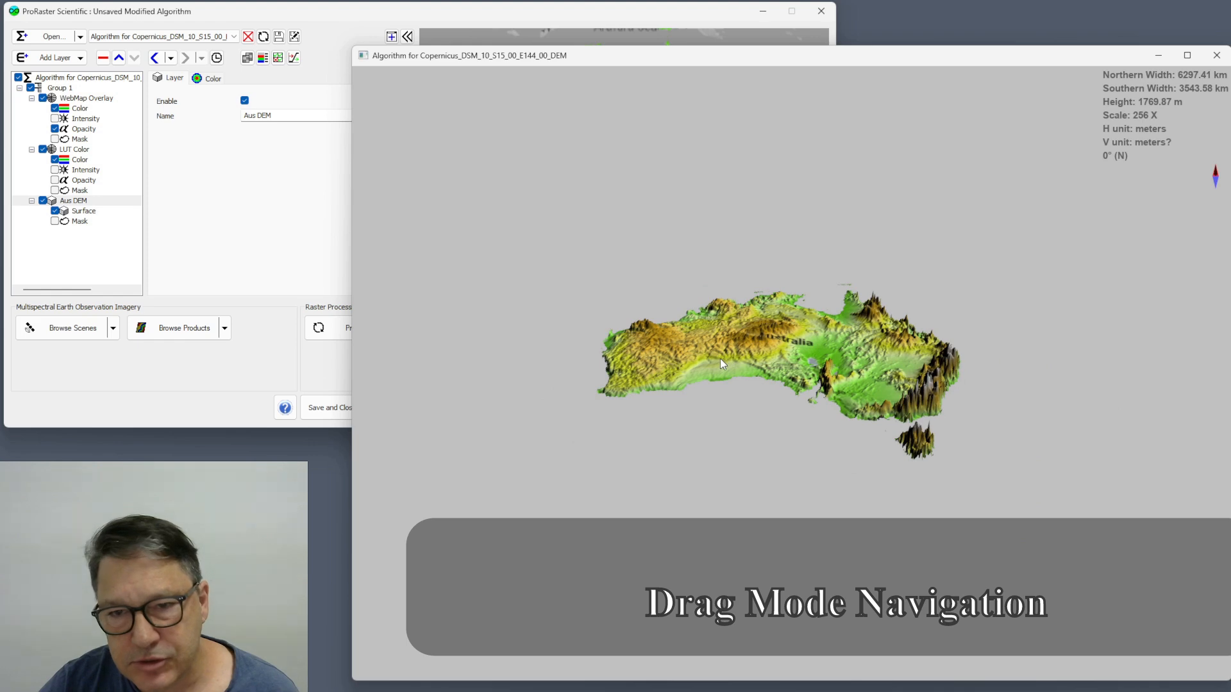
scroll(781, 354, up, 8)
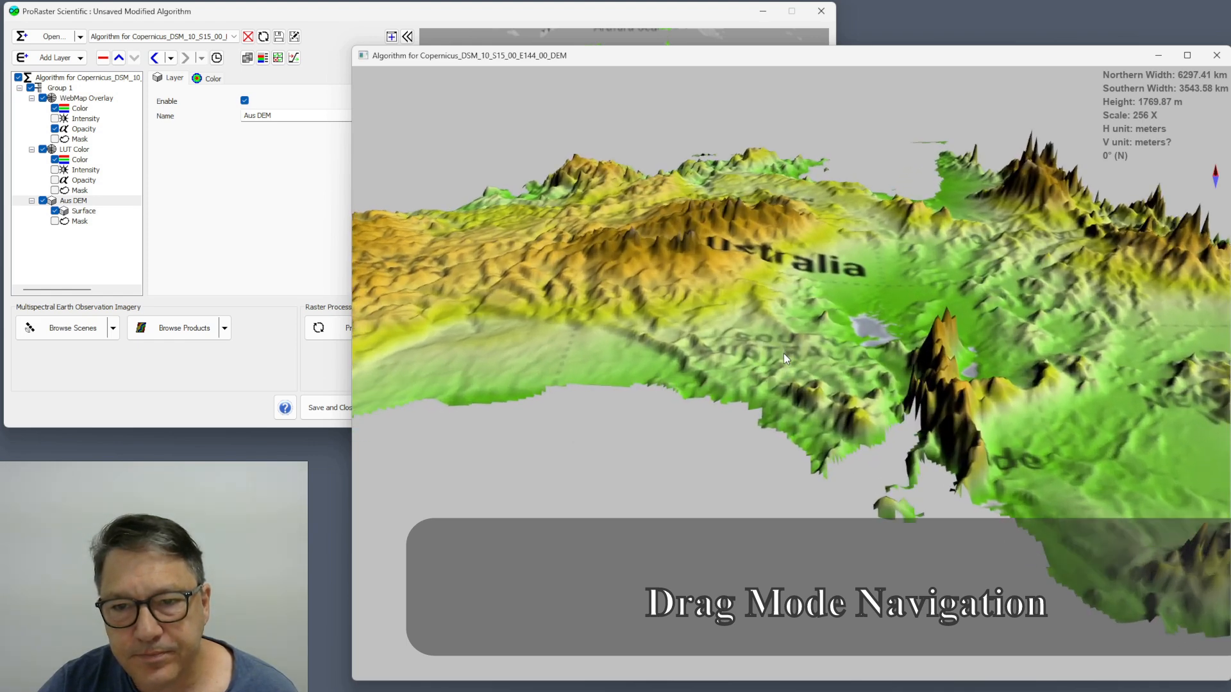
scroll(771, 355, up, 5)
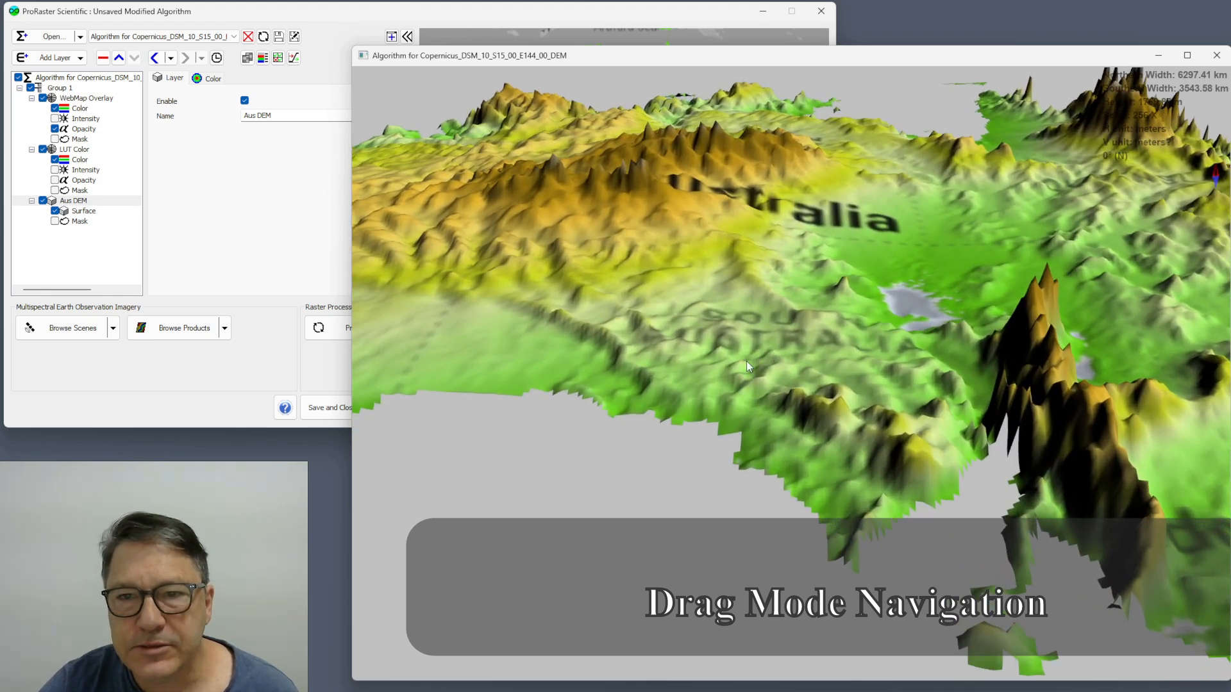
drag(740, 386, 795, 553)
mouse_move(806, 324)
mouse_down()
mouse_move(821, 456)
mouse_move(796, 348)
mouse_move(806, 493)
mouse_up()
mouse_move(744, 386)
mouse_down()
mouse_move(575, 445)
mouse_move(824, 453)
mouse_up()
drag(1021, 385, 797, 339)
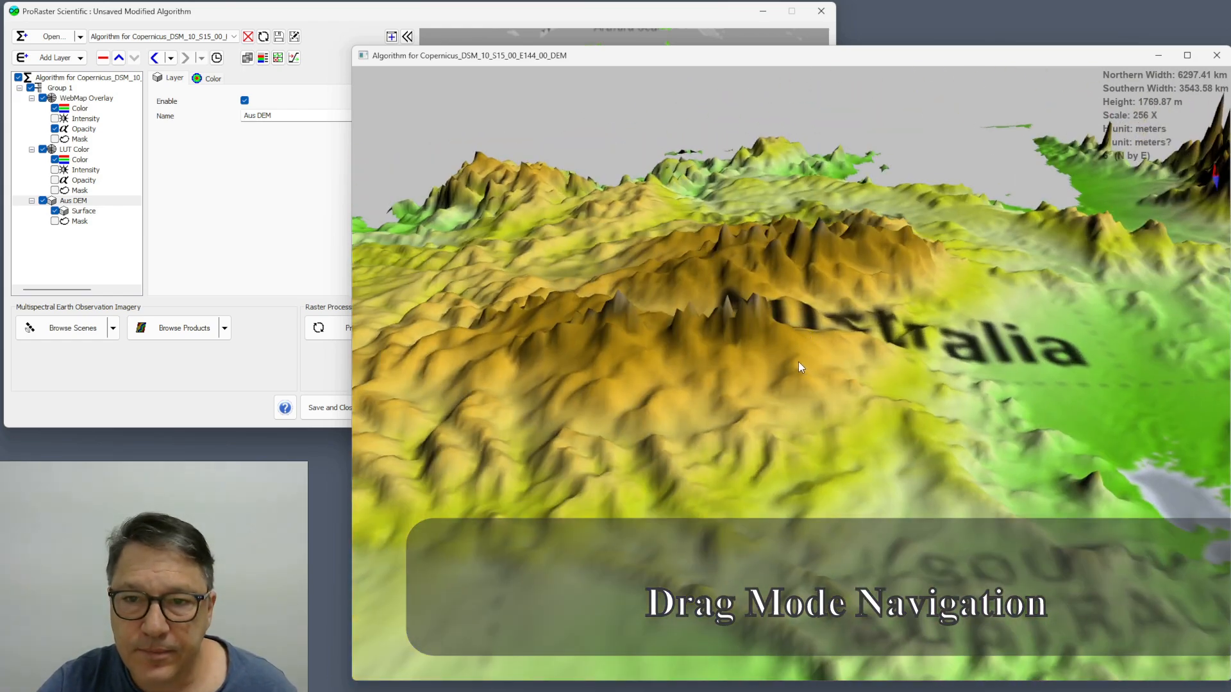
drag(799, 359, 510, 308)
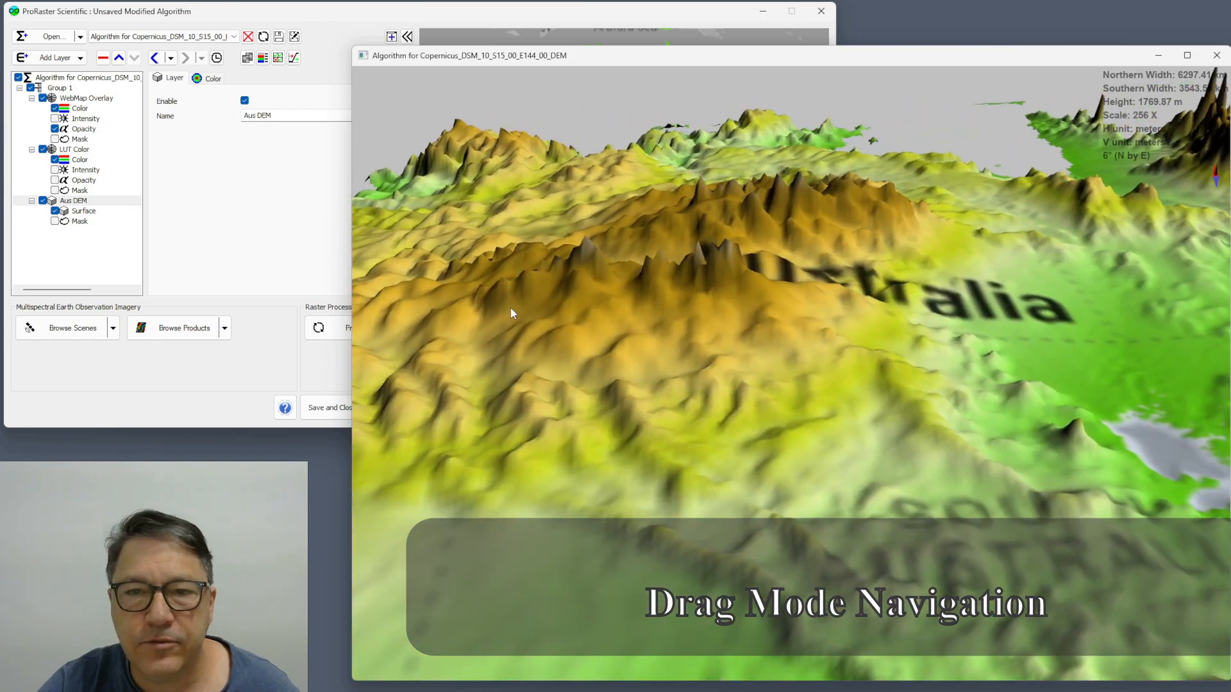
drag(725, 322, 724, 367)
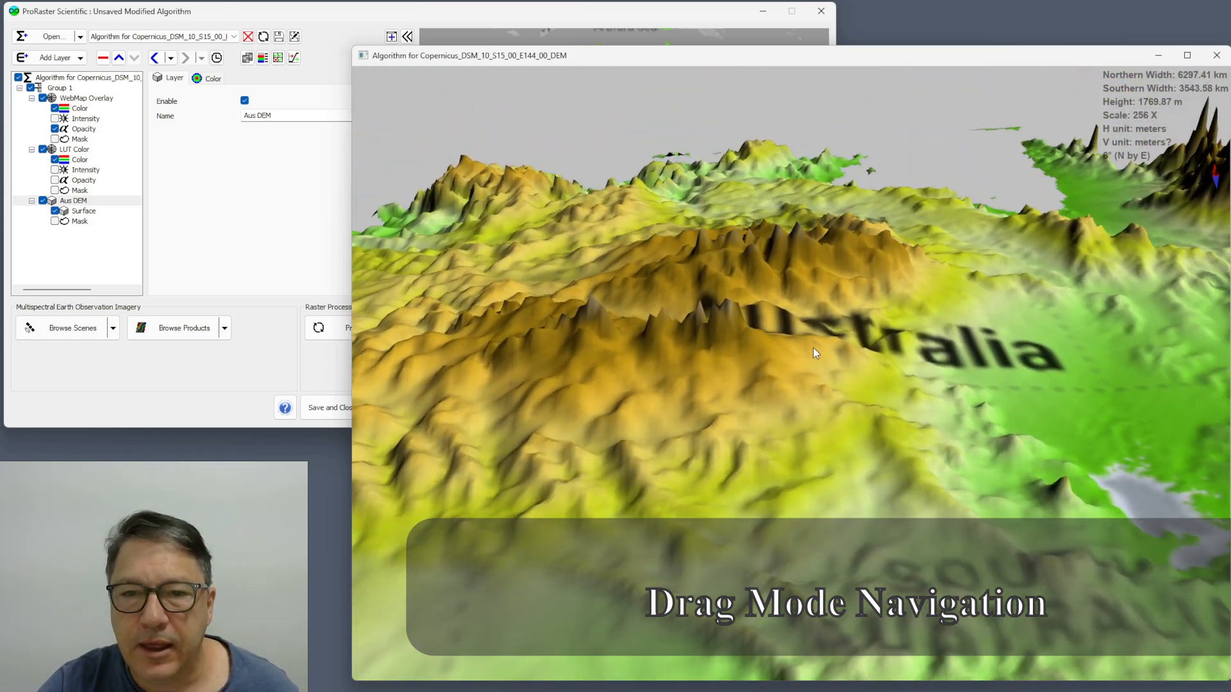
drag(813, 348, 802, 314)
Step: Reset the 3D map view and switch the navigation to Explore Mode
right_click(801, 315)
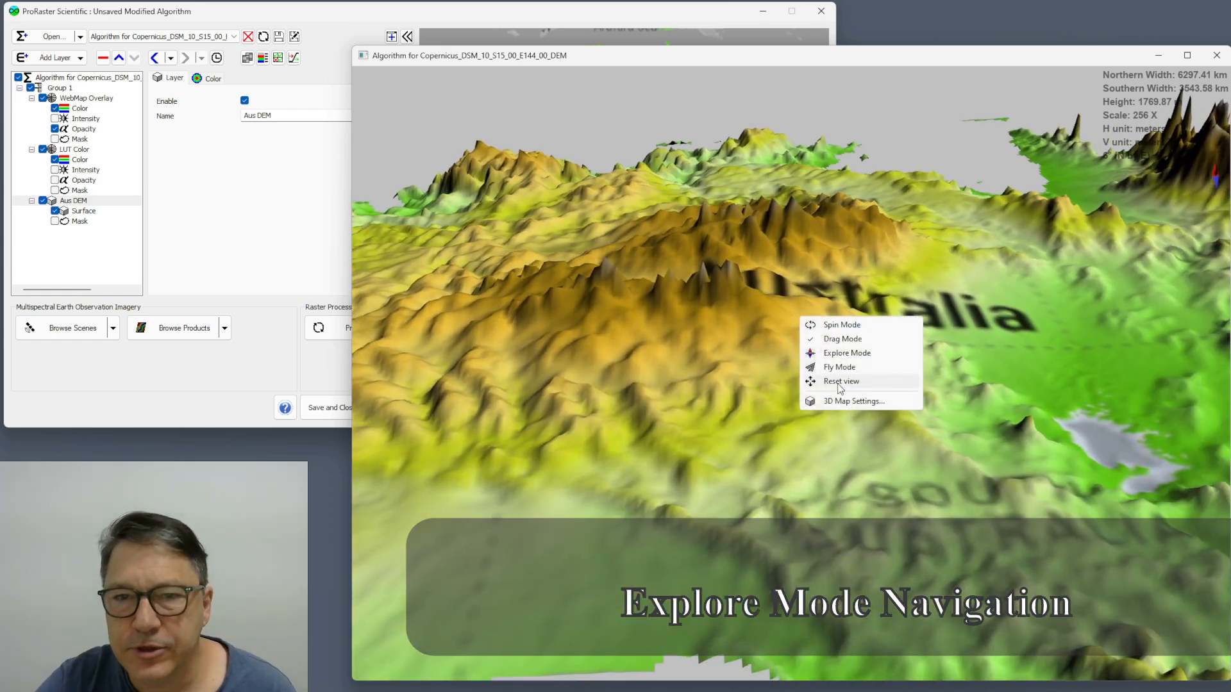
click(841, 383)
right_click(804, 366)
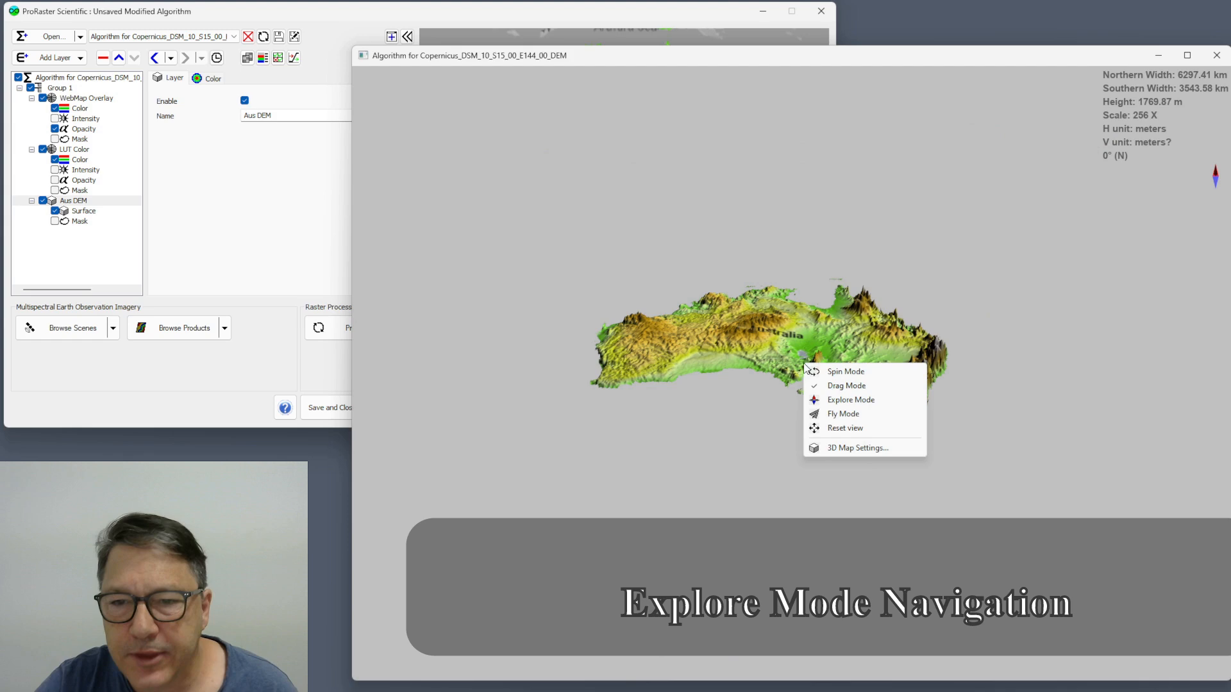
click(842, 402)
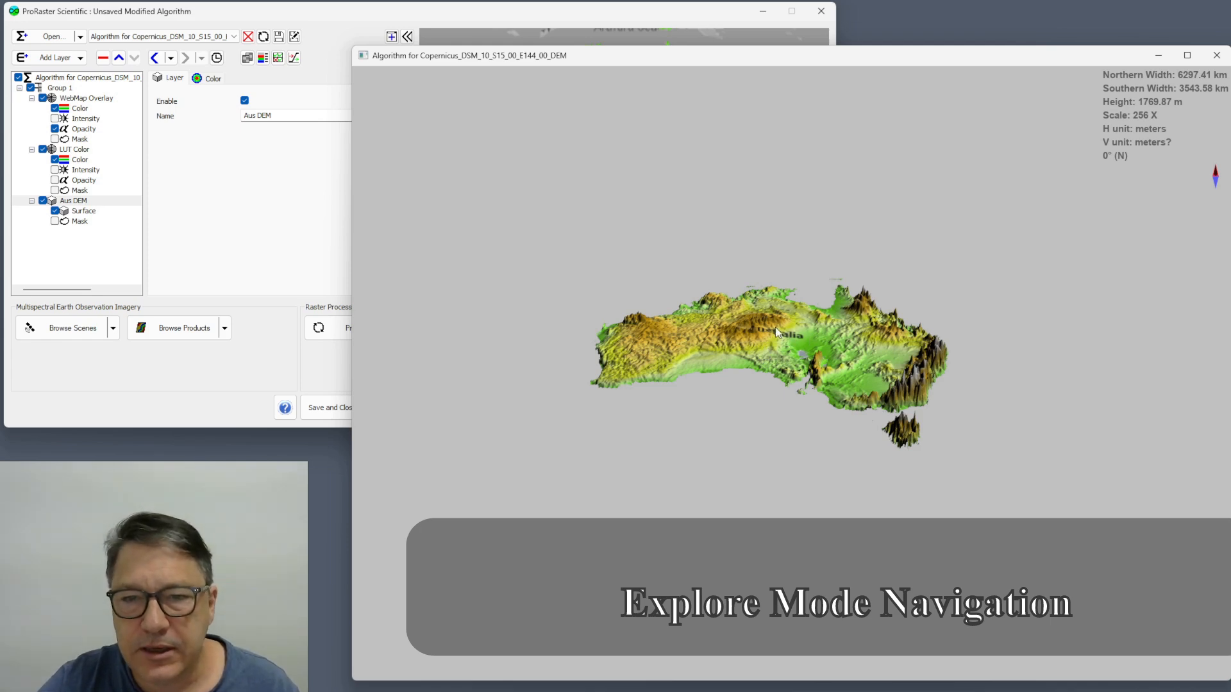
Step: Explore the South Australian terrain in Explore Mode by zooming, tilting and rotating the surface around different points
drag(777, 330, 790, 433)
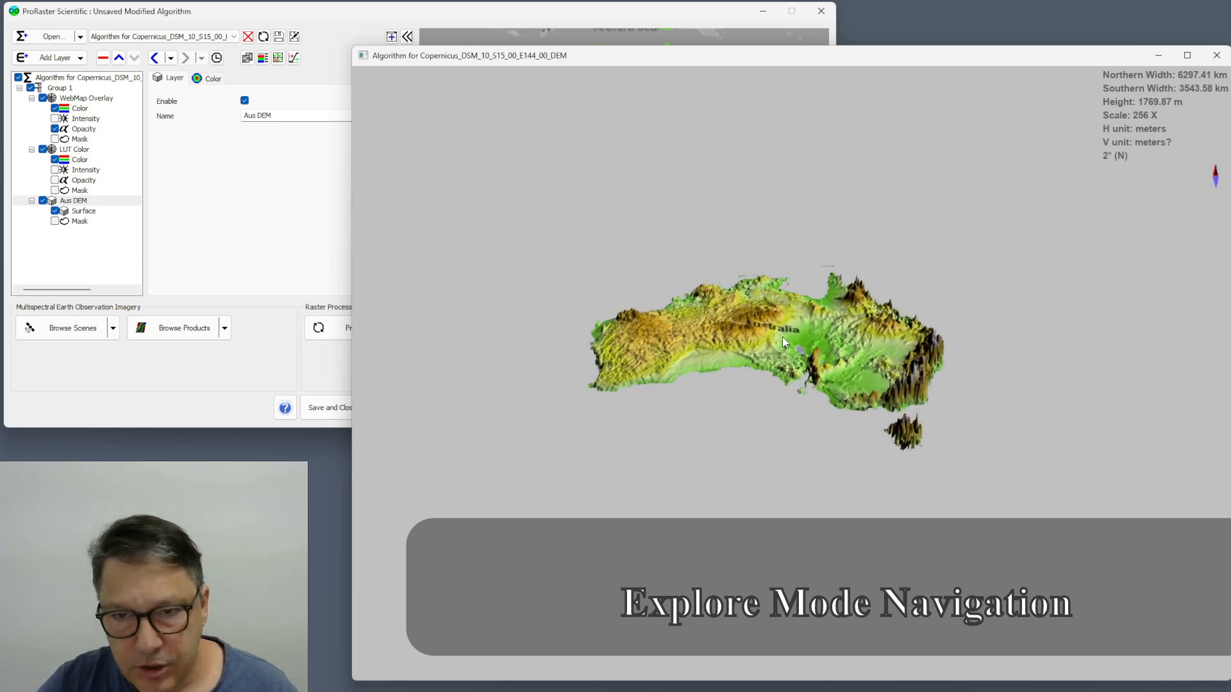
drag(783, 341, 781, 353)
scroll(772, 354, up, 5)
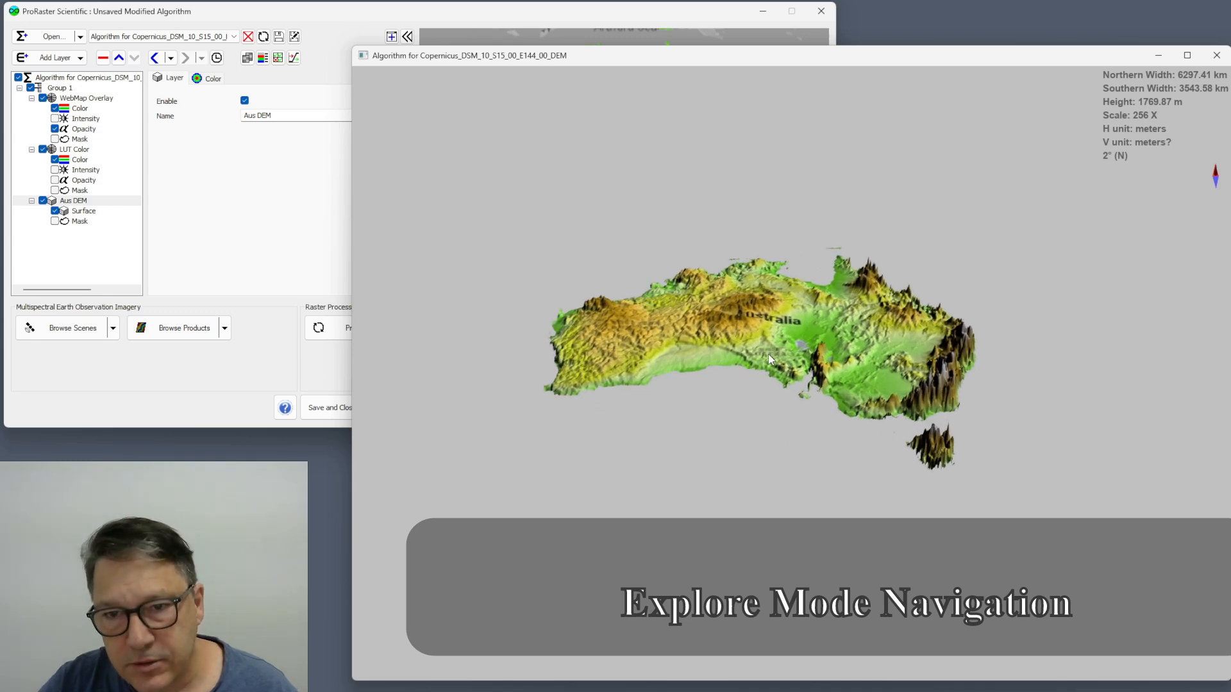
scroll(788, 348, up, 6)
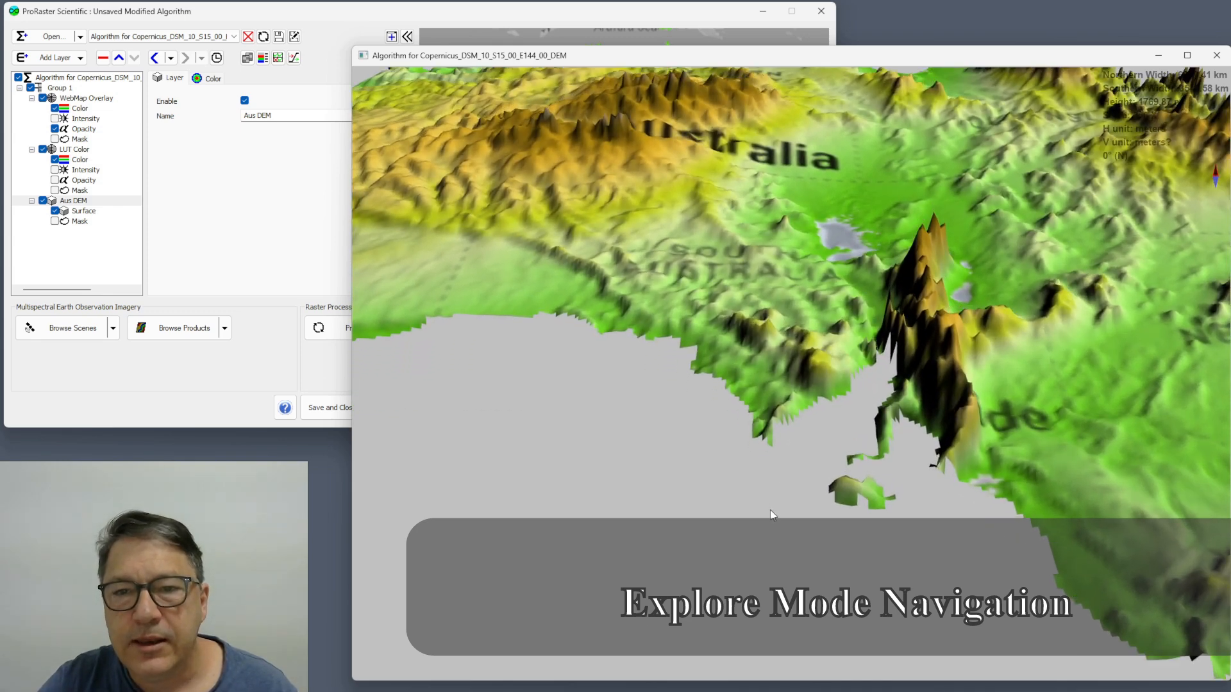
drag(773, 515, 787, 423)
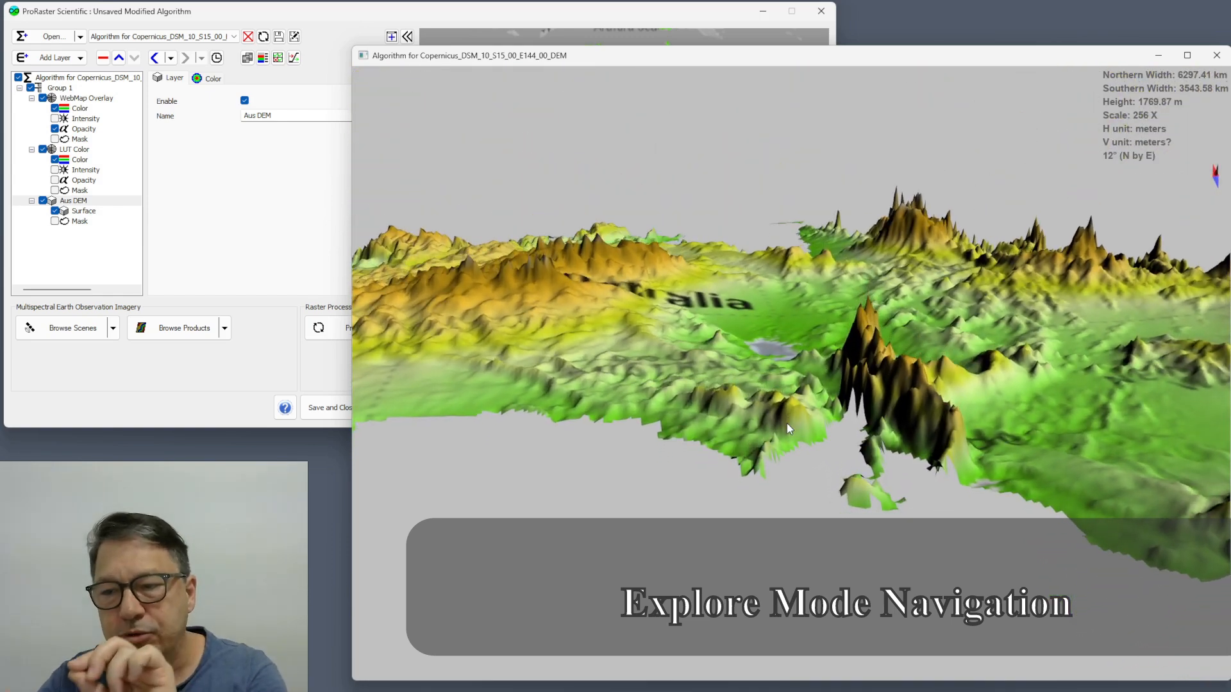
drag(787, 423, 749, 345)
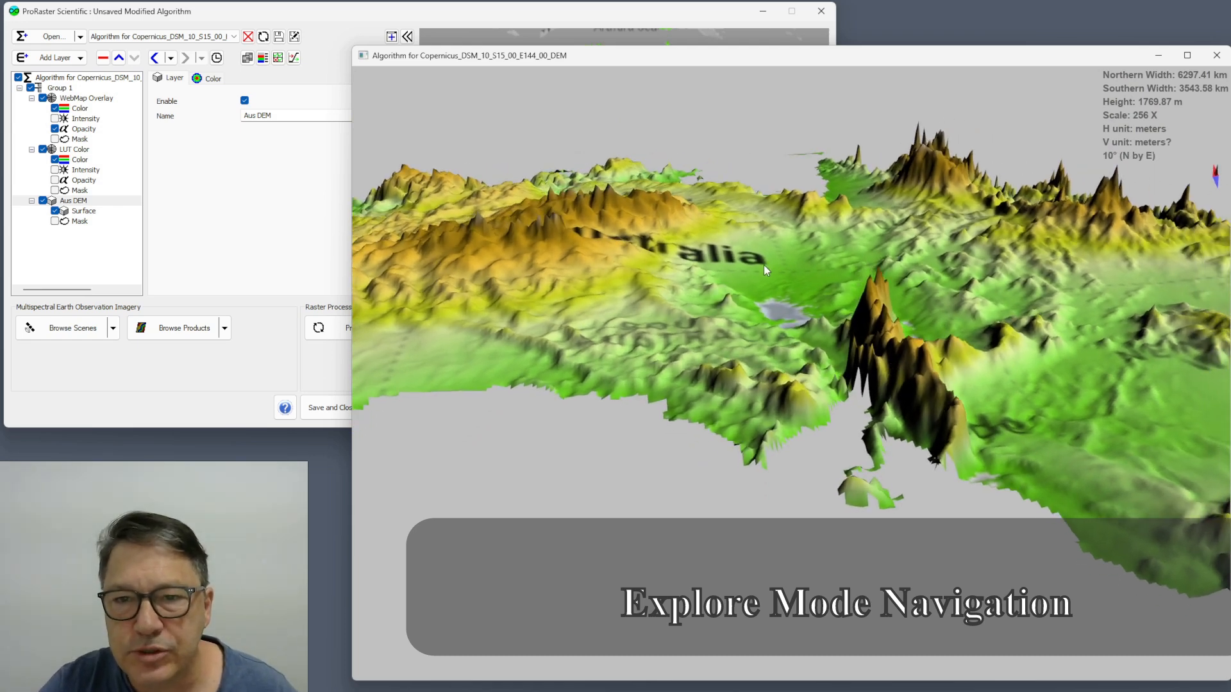
scroll(764, 264, up, 5)
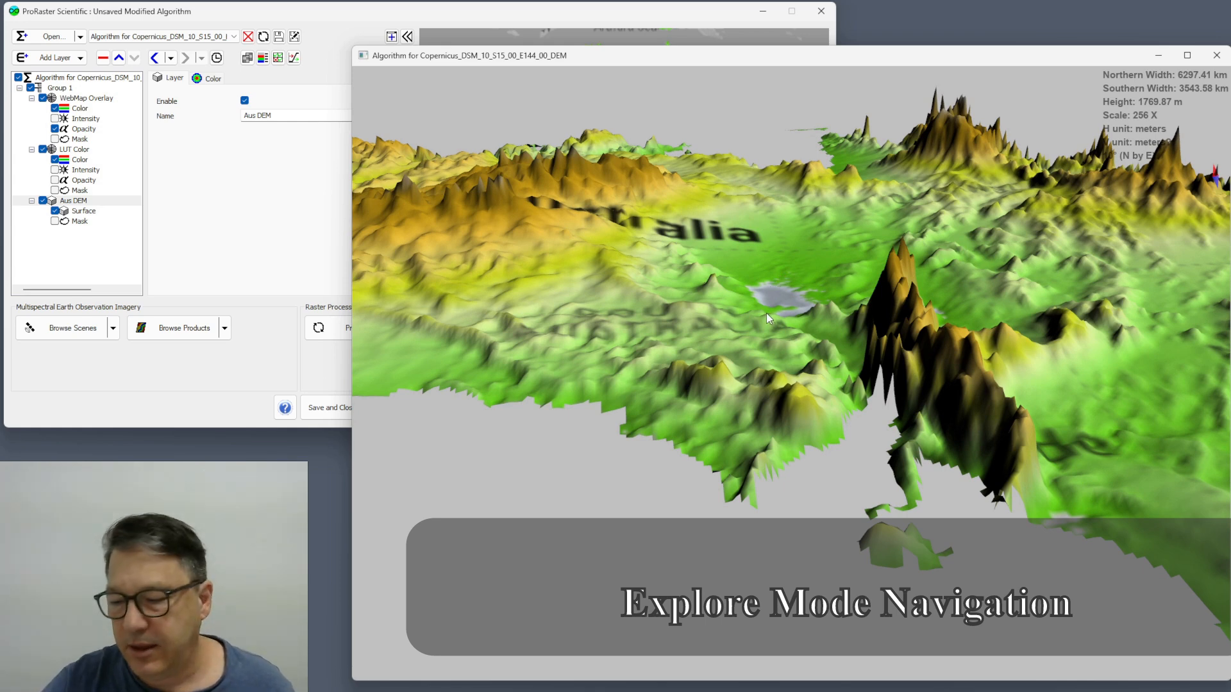
drag(777, 336, 868, 340)
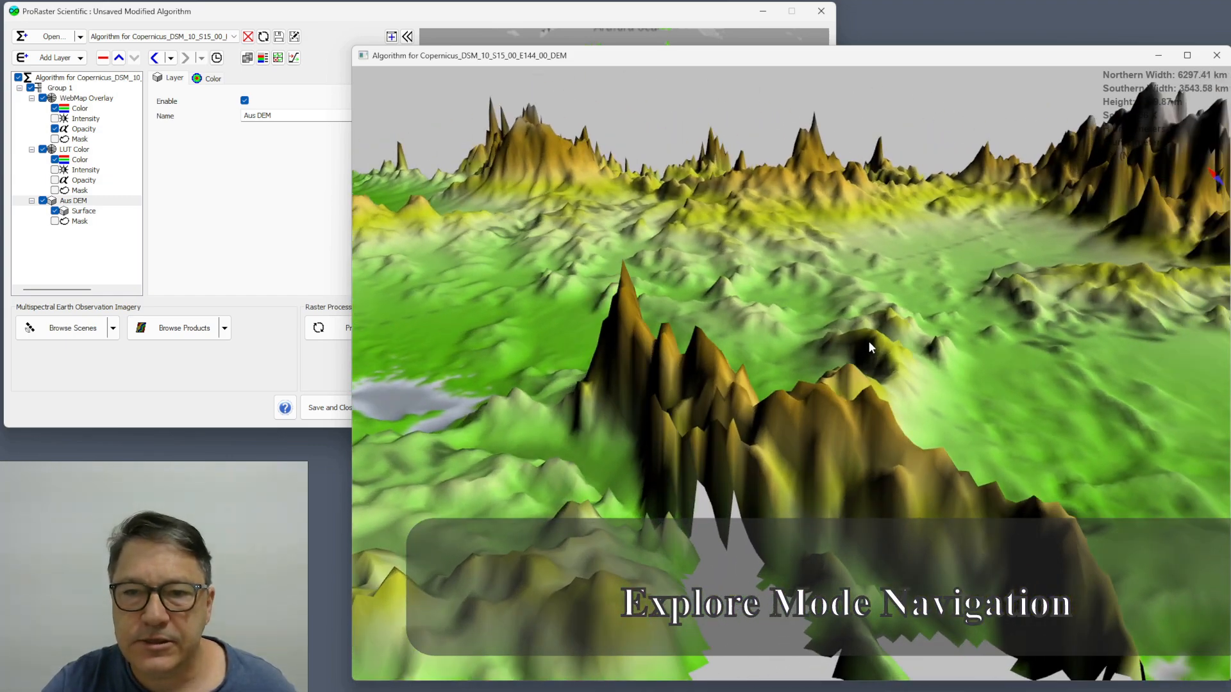
Step: Reset the 3D map view and switch the navigation to Spin Mode
right_click(773, 359)
click(813, 422)
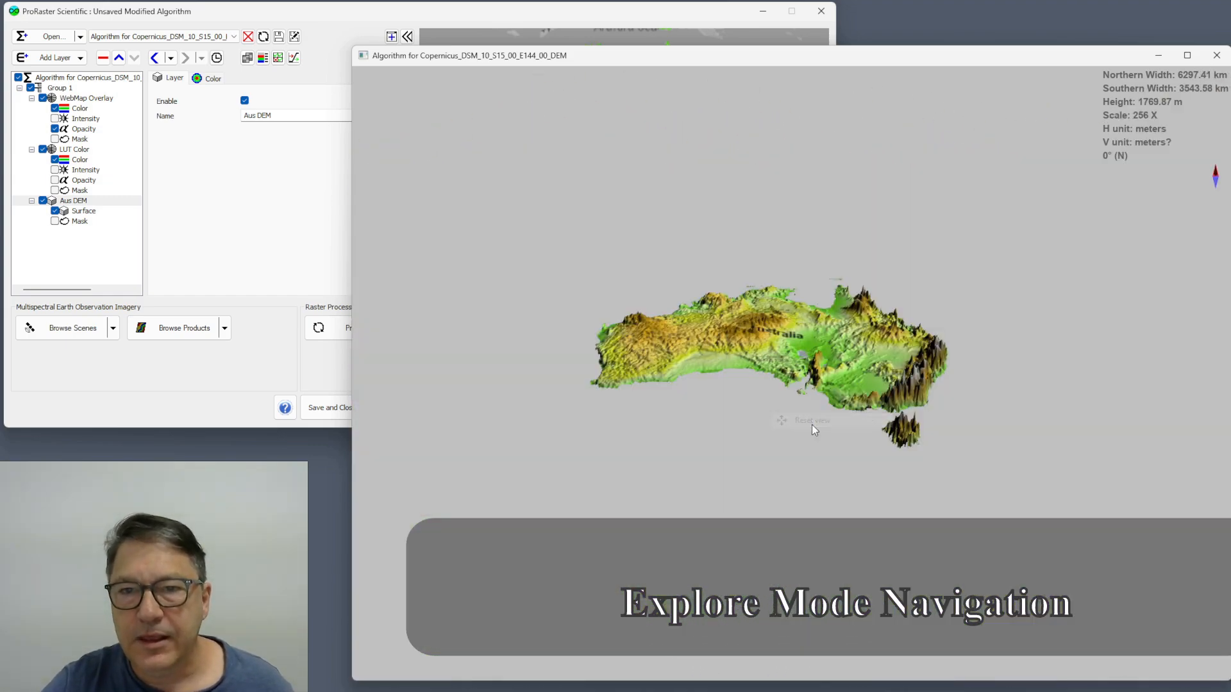
right_click(782, 343)
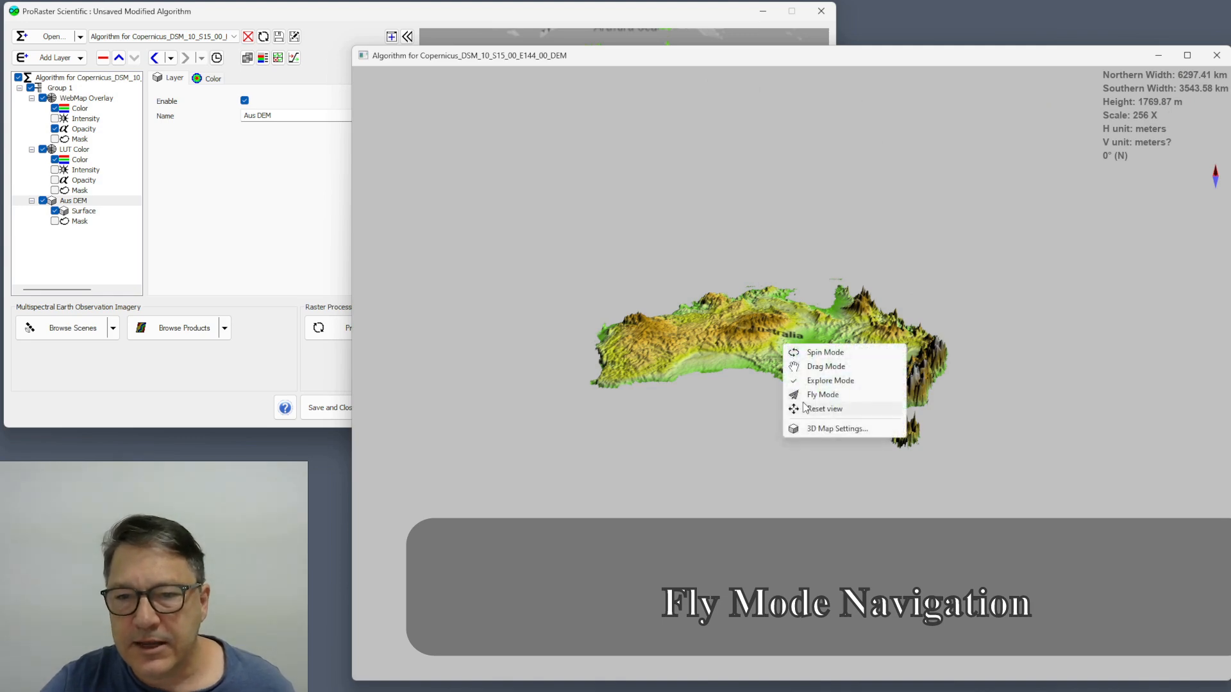
click(771, 337)
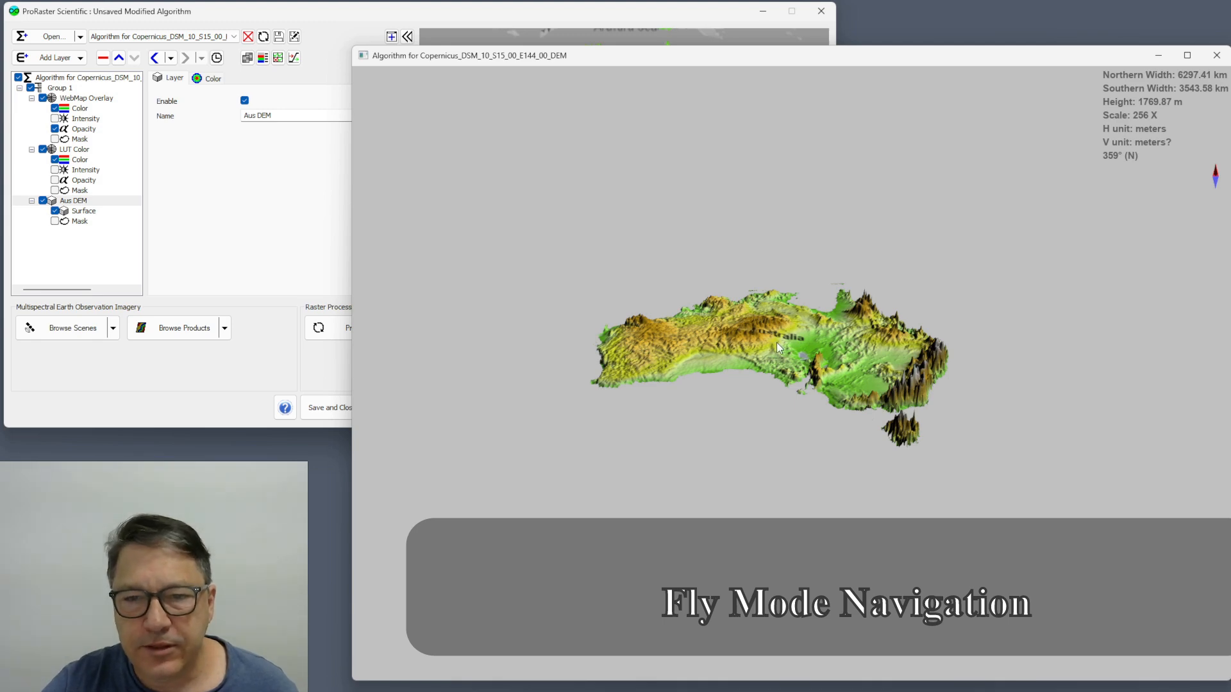
right_click(776, 343)
click(798, 352)
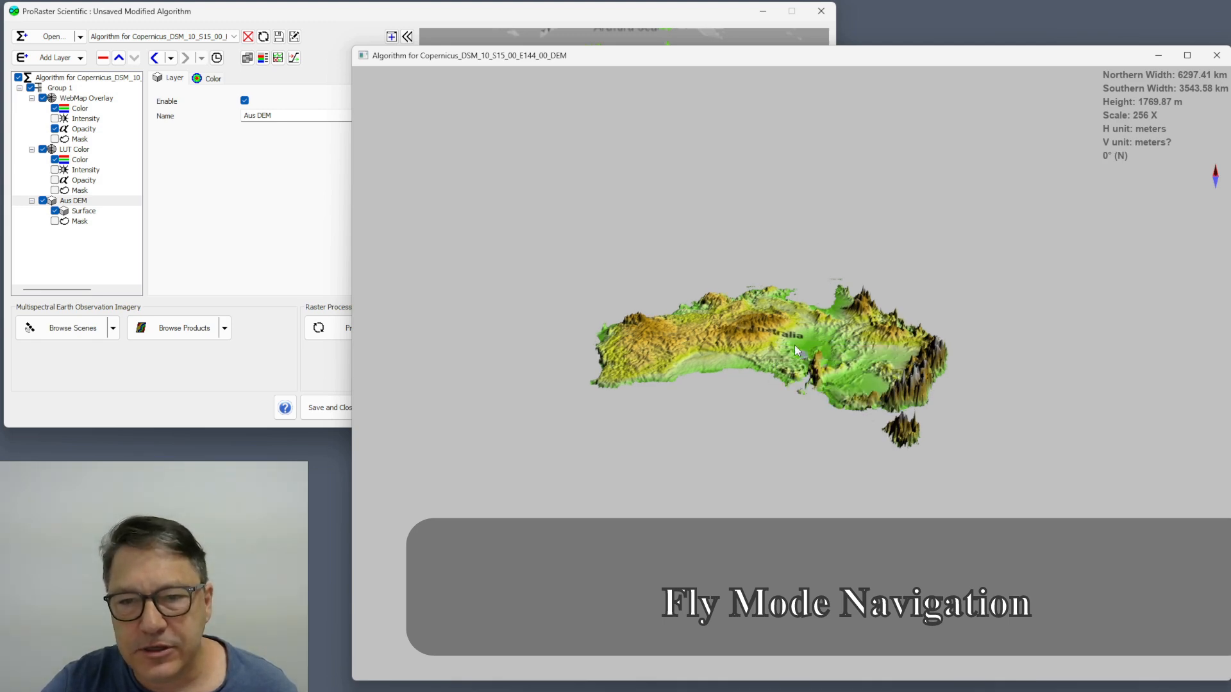
Step: Bring the view close and low over the South Australian coast and switch the navigation to Fly Mode
scroll(794, 347, up, 10)
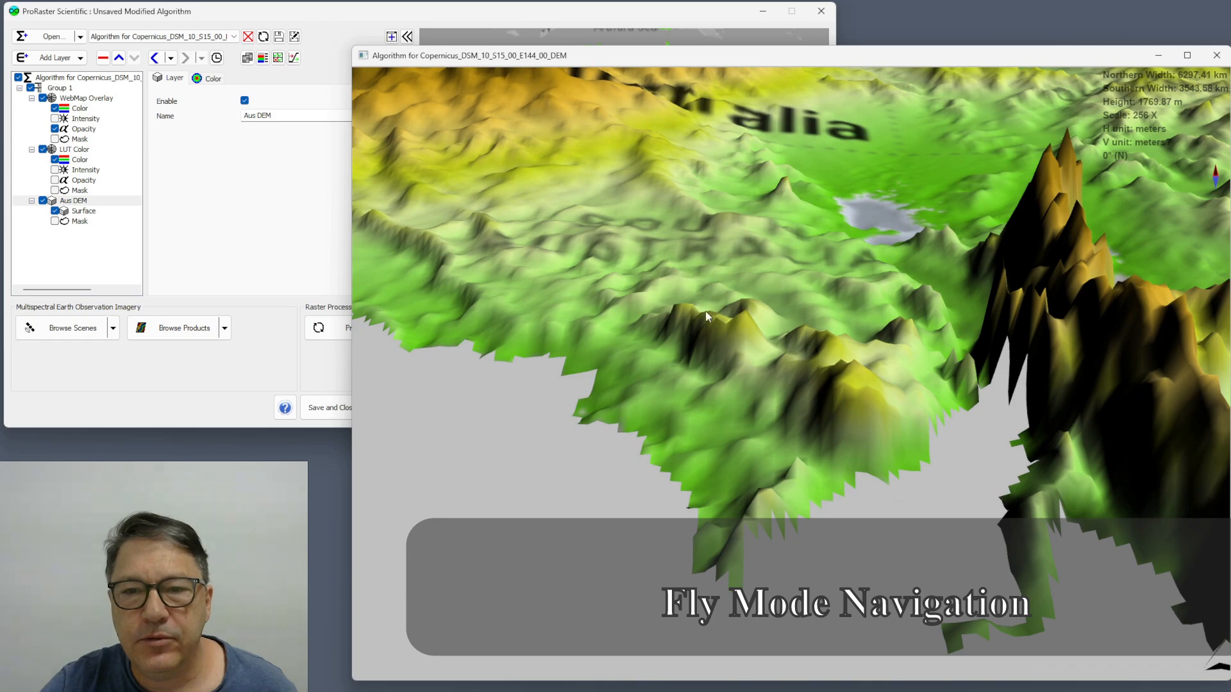
drag(705, 317, 934, 489)
drag(683, 221, 771, 383)
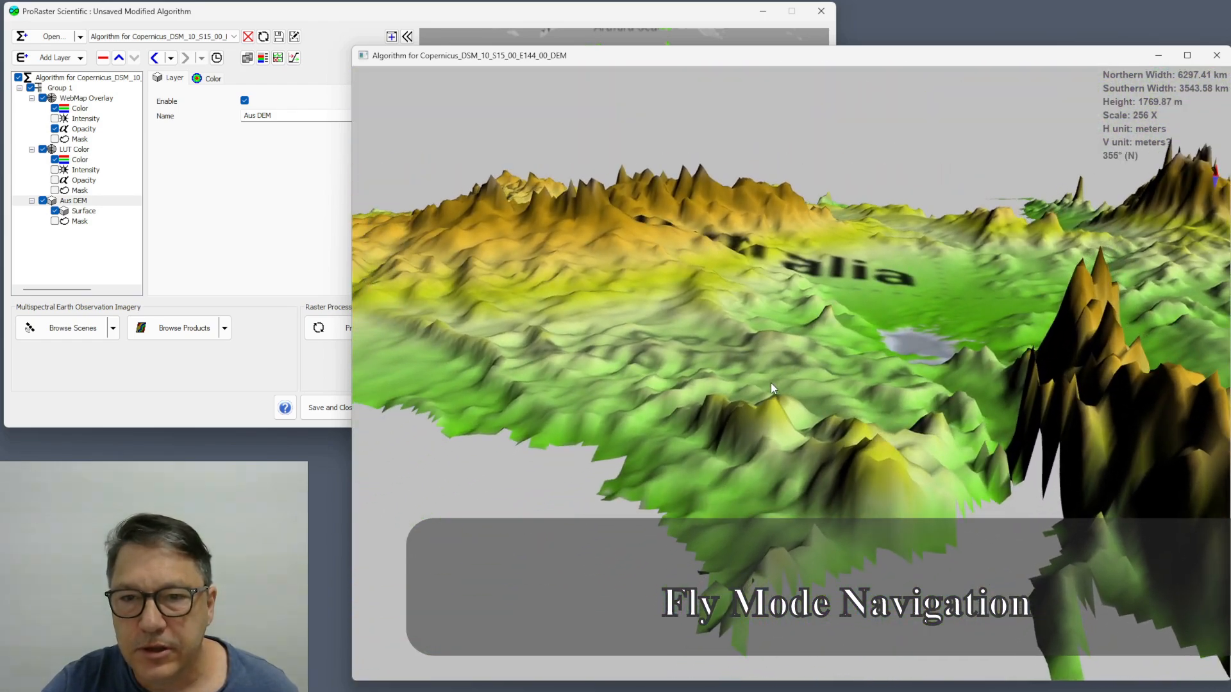
right_click(754, 339)
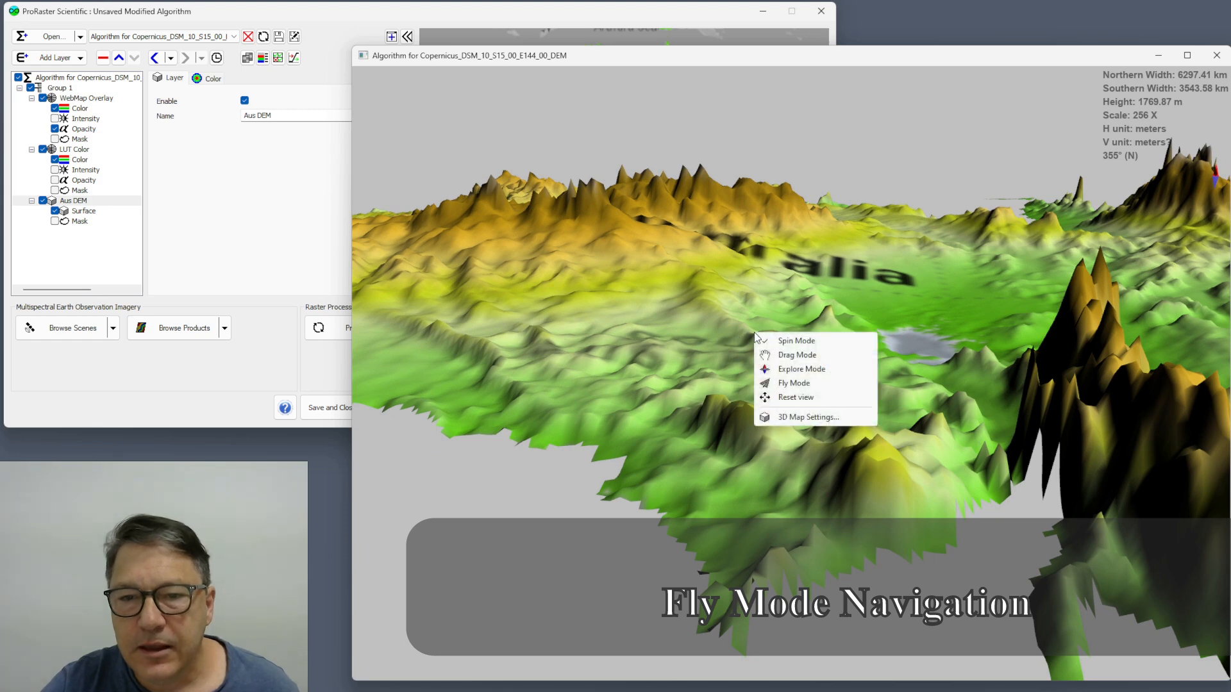
click(809, 384)
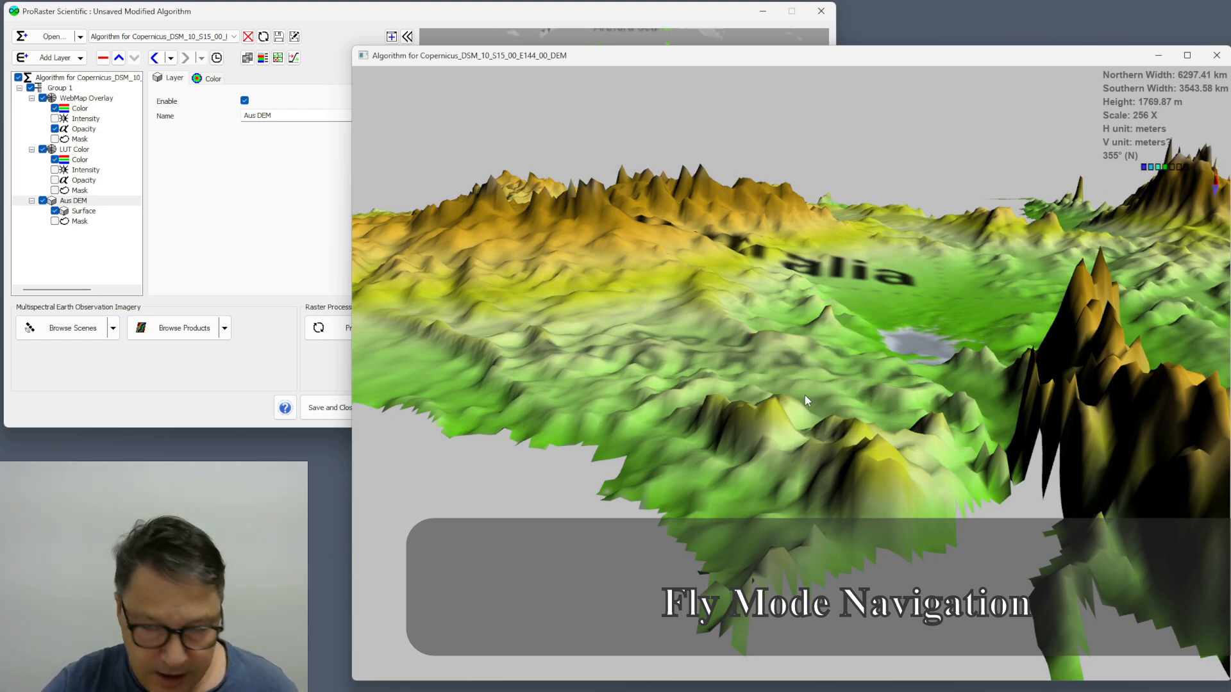
Step: Fly across the central Australian terrain in Fly Mode and reset the 3D map view
drag(879, 375, 672, 365)
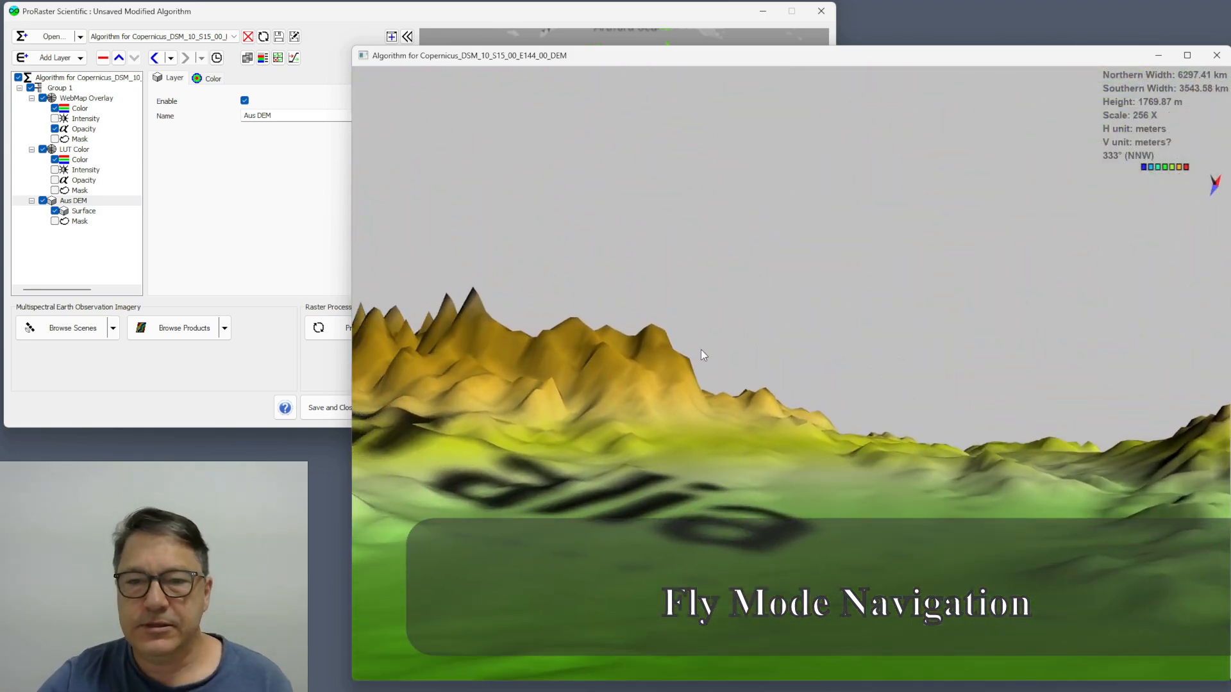
right_click(700, 346)
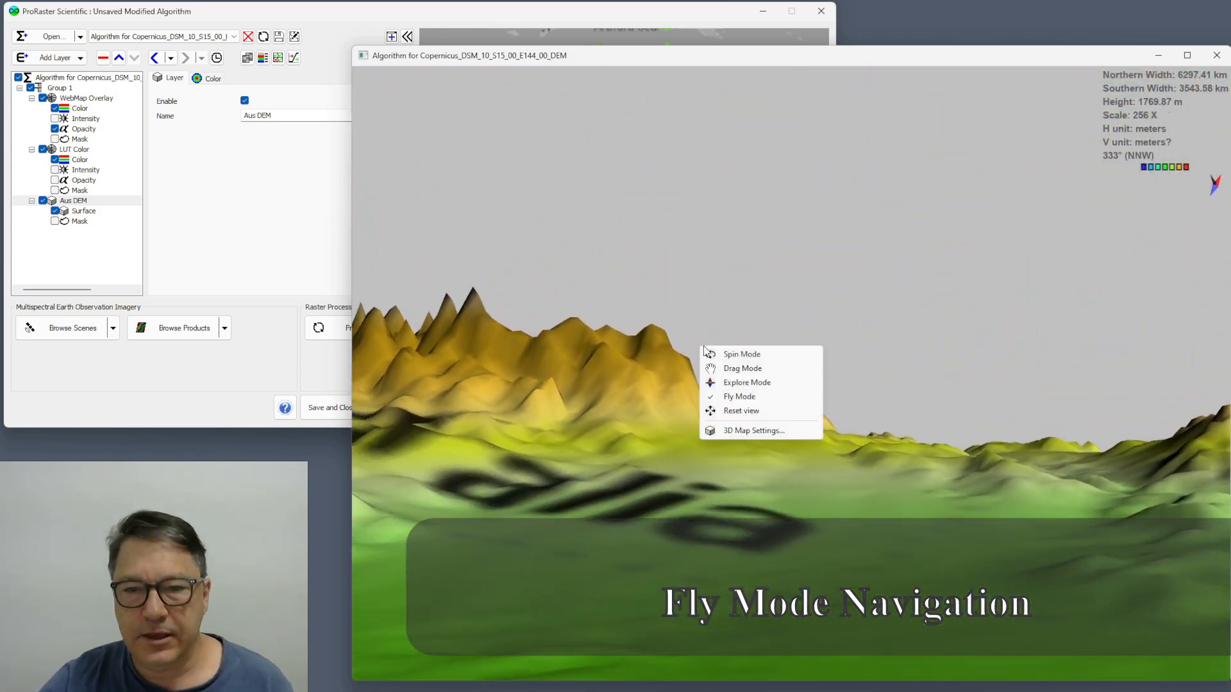
click(755, 410)
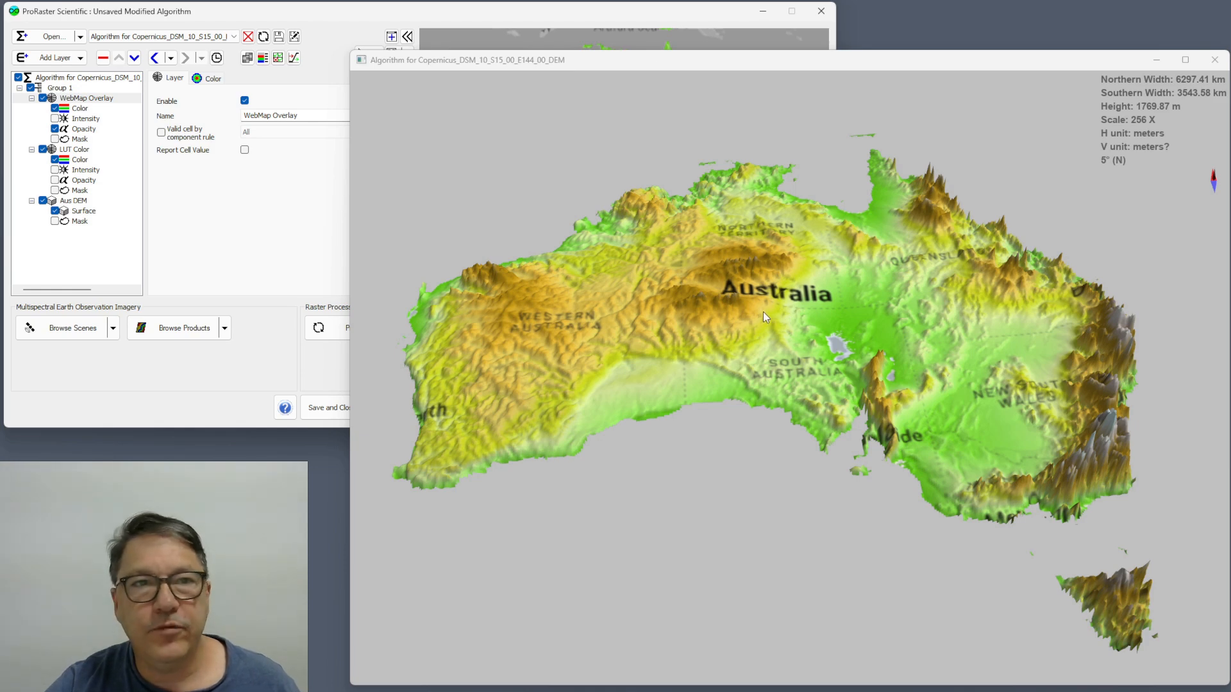
Step: Zoom the 2D map preview in on Uluru in central Australia until the rock fills the middle
click(286, 9)
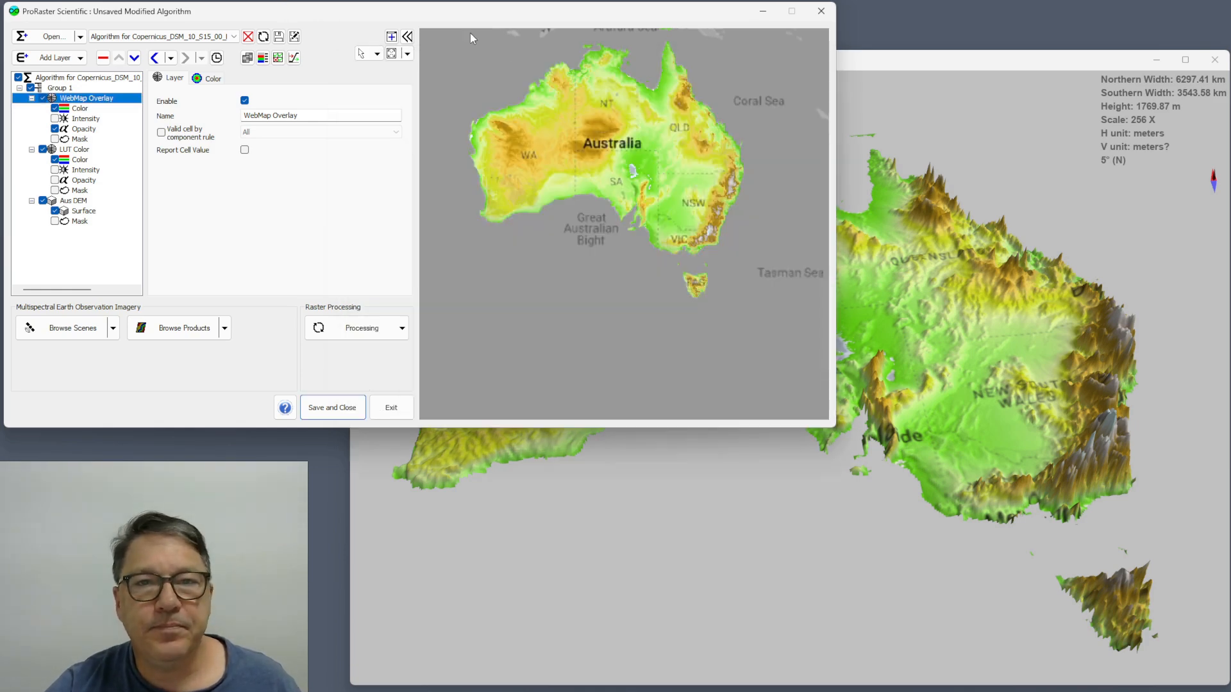
scroll(608, 151, up, 5)
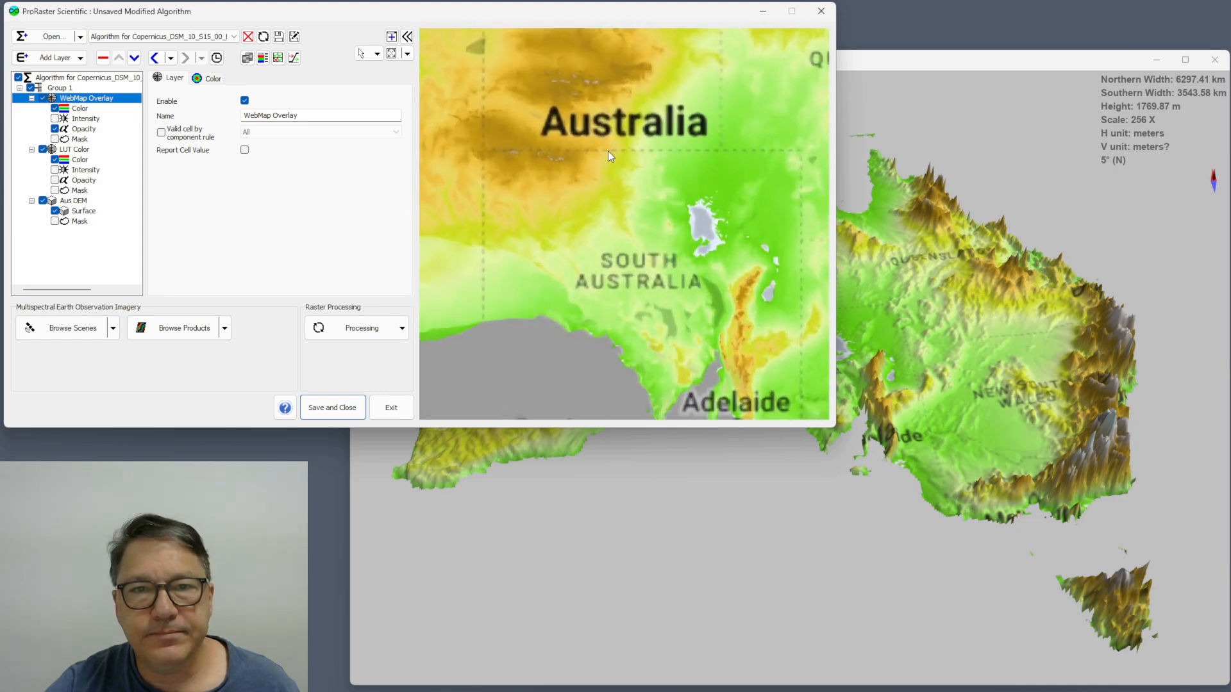
drag(558, 139, 680, 219)
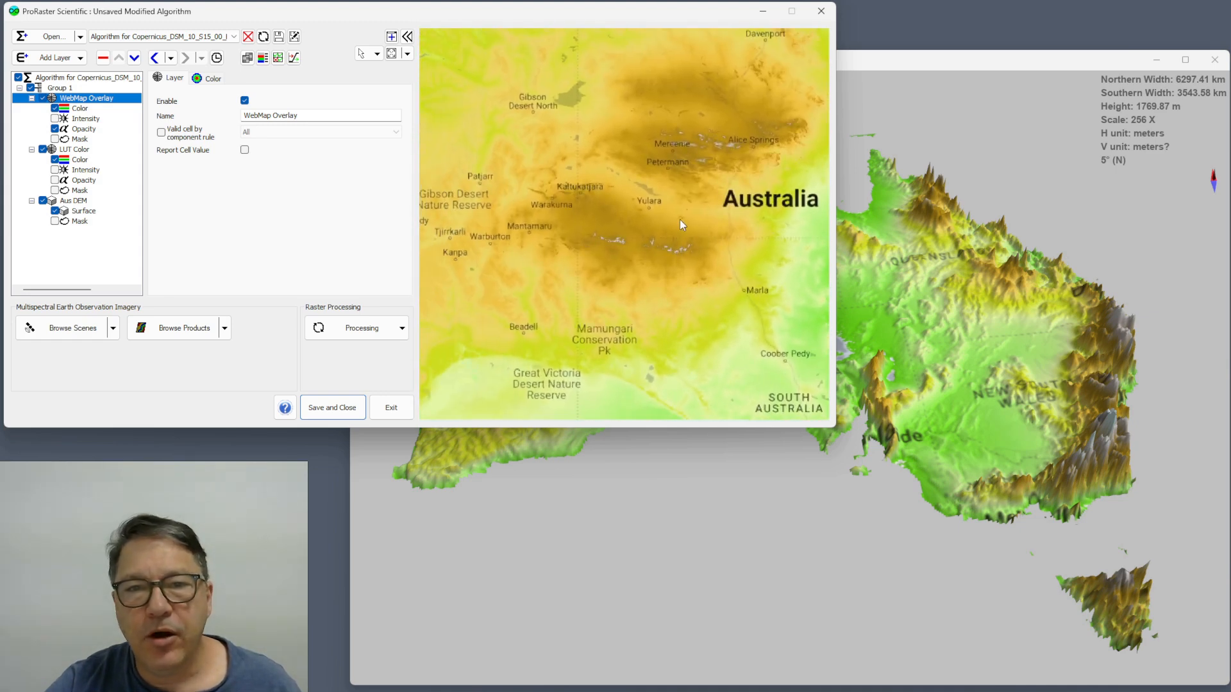
scroll(648, 207, up, 8)
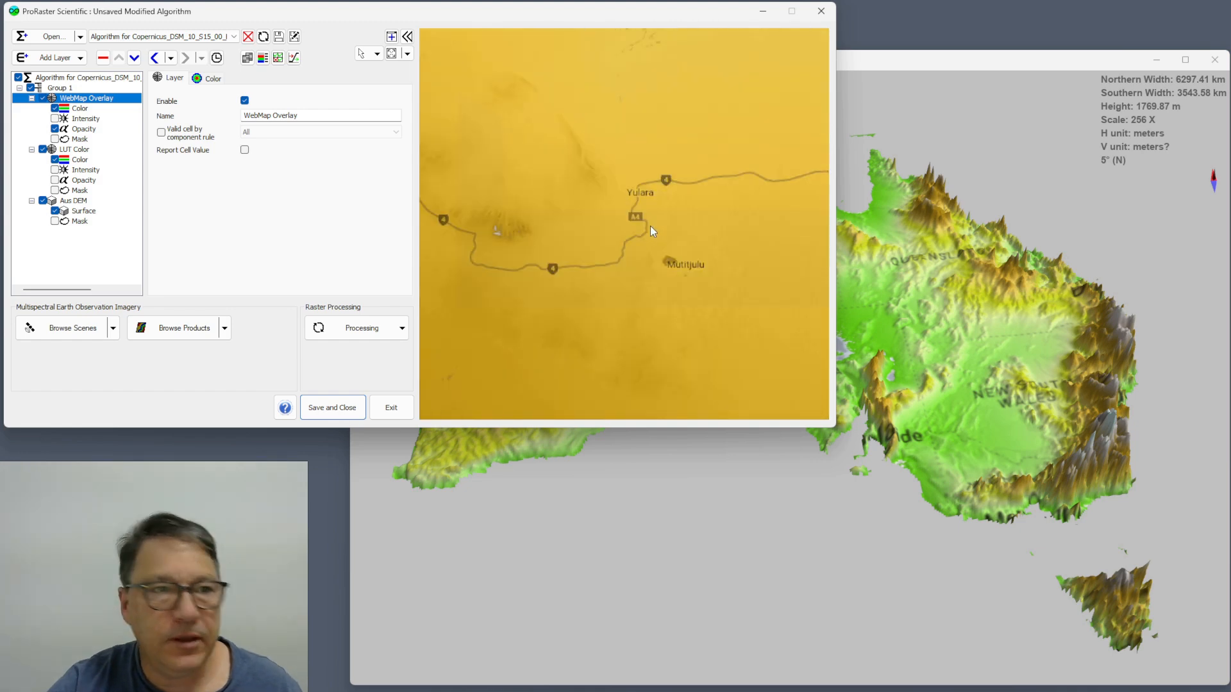
scroll(671, 263, up, 6)
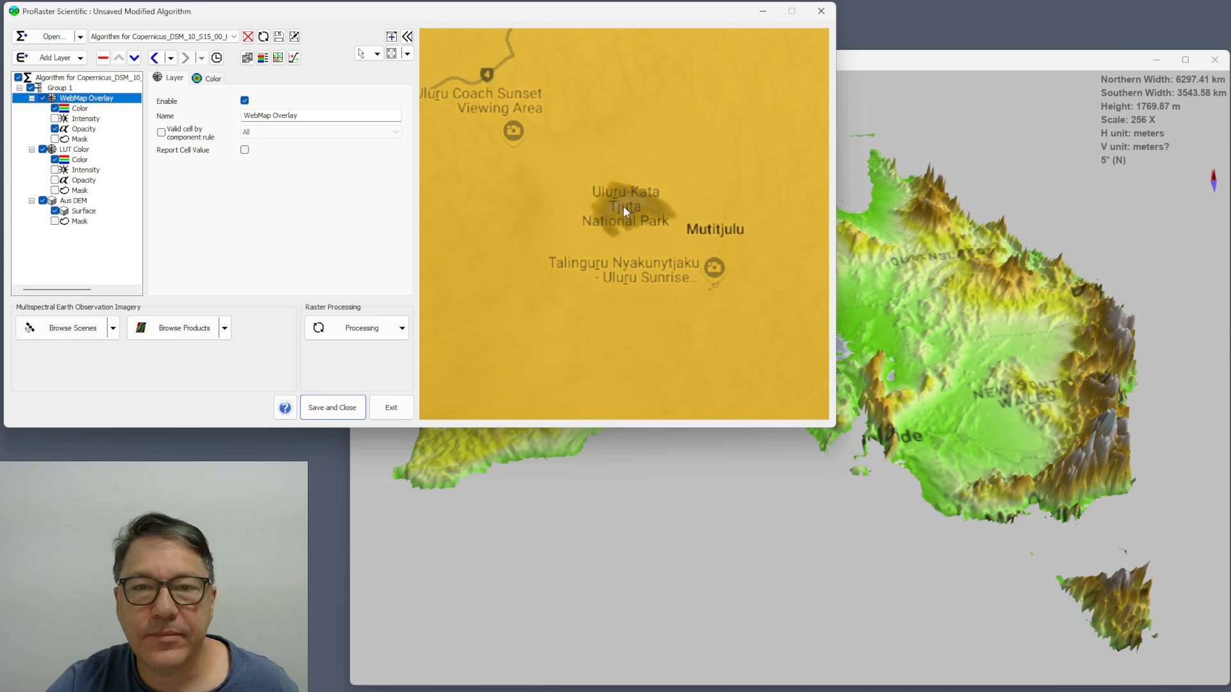
scroll(624, 210, up, 2)
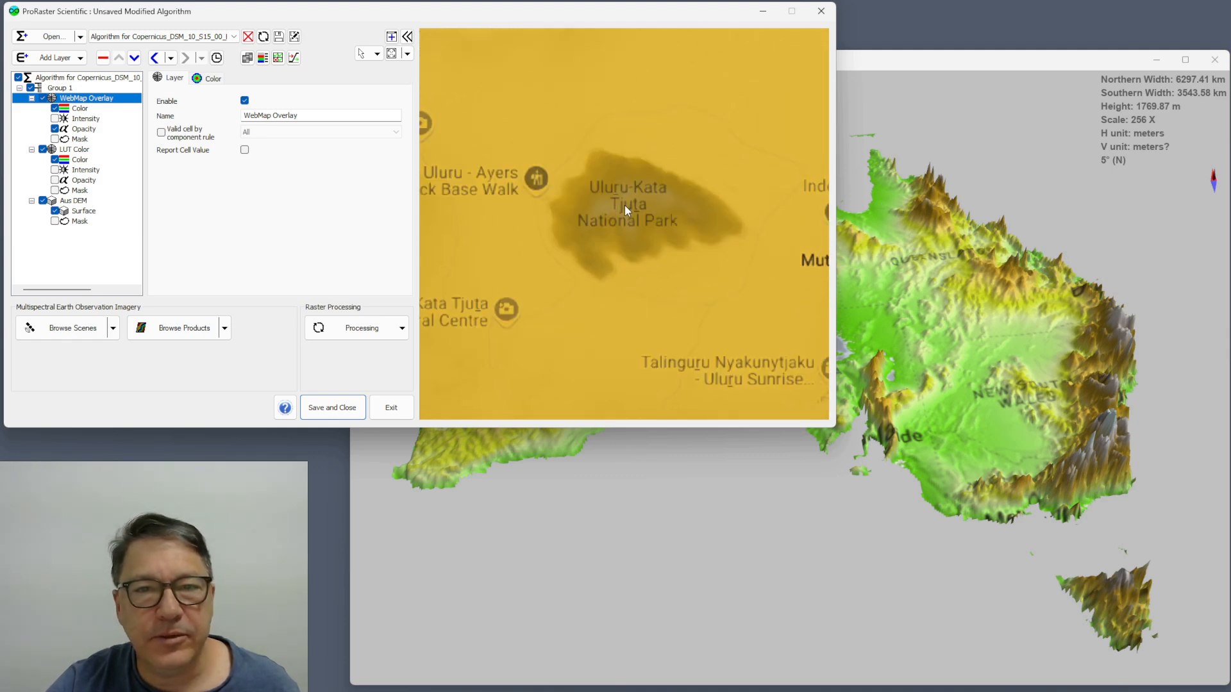
Step: Set Adjust Resolution to 0 for the WebMap Overlay layer's Color component
click(79, 109)
click(86, 98)
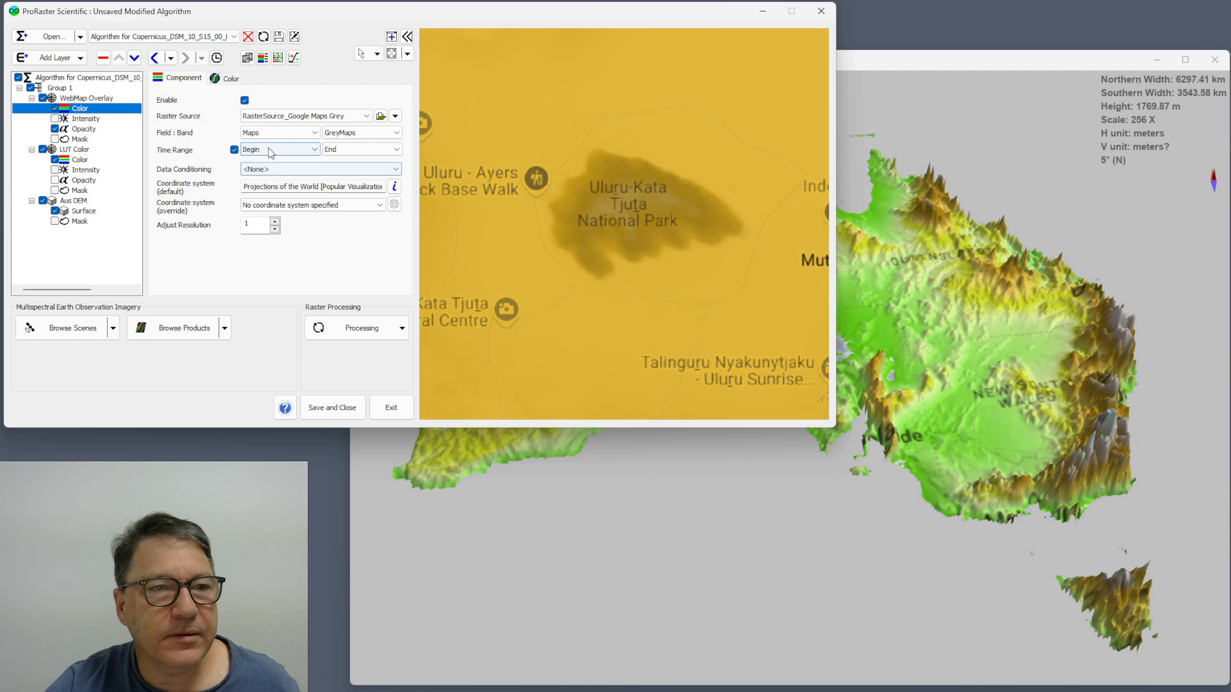
click(83, 109)
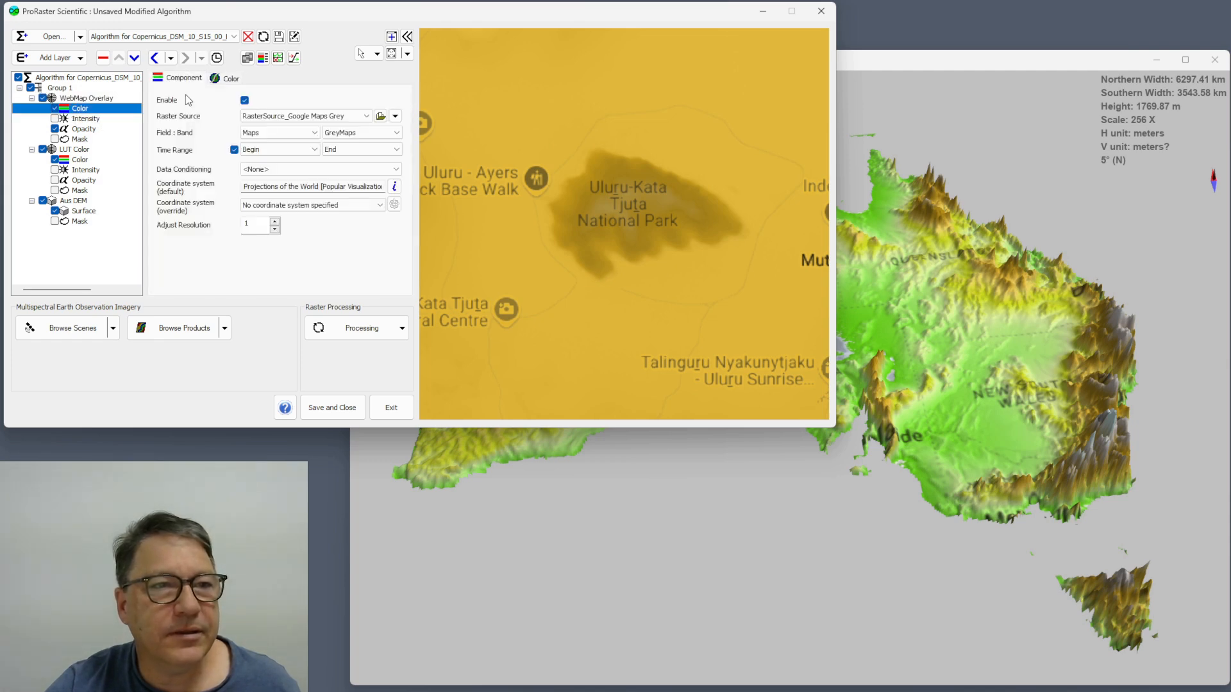
click(275, 229)
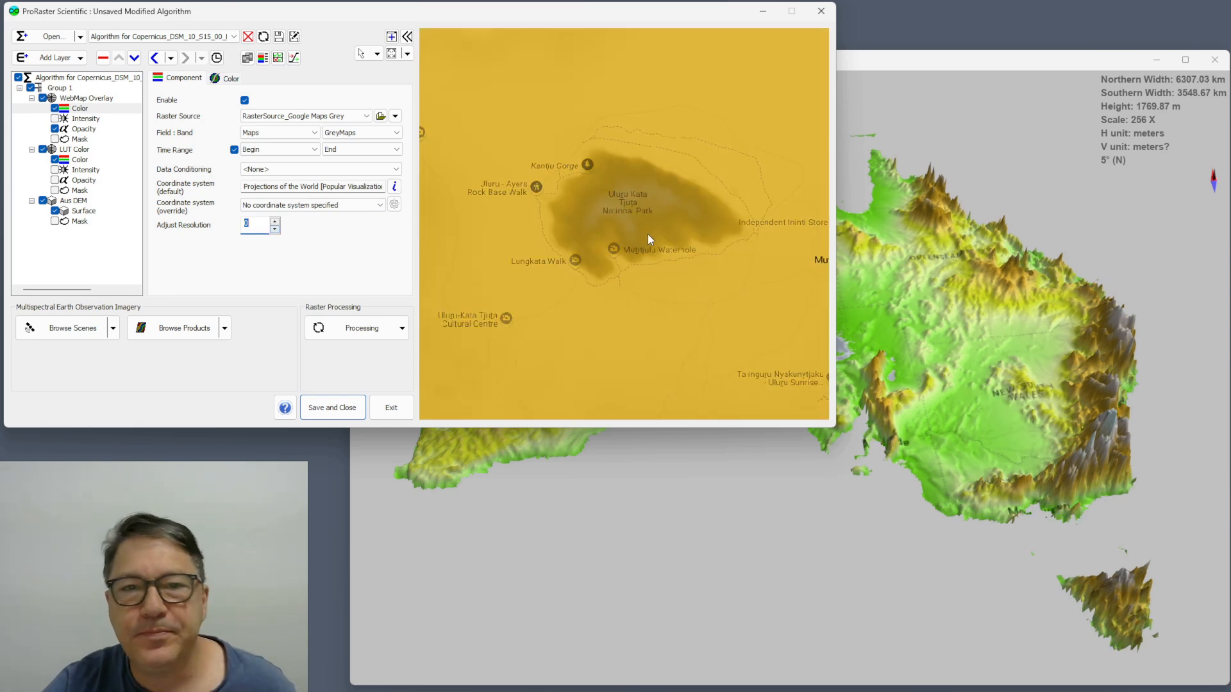
Step: Push the Uluru extent to the 3D map and rotate the rock into a close-up view
right_click(647, 214)
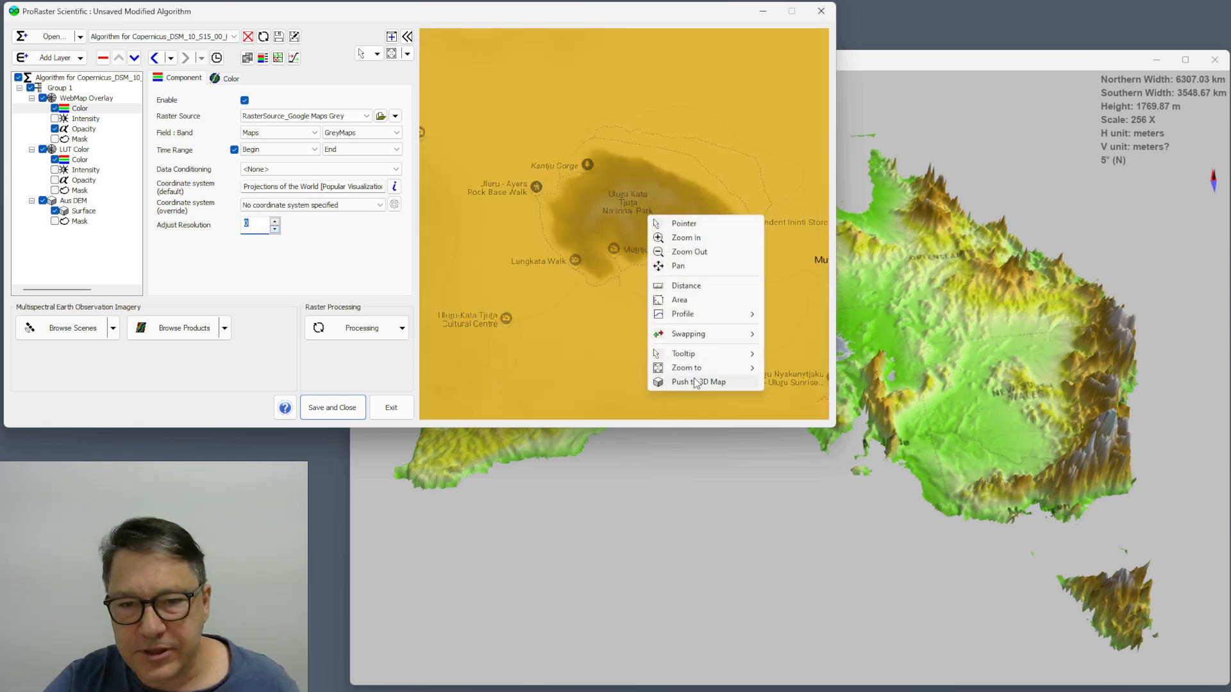
click(691, 377)
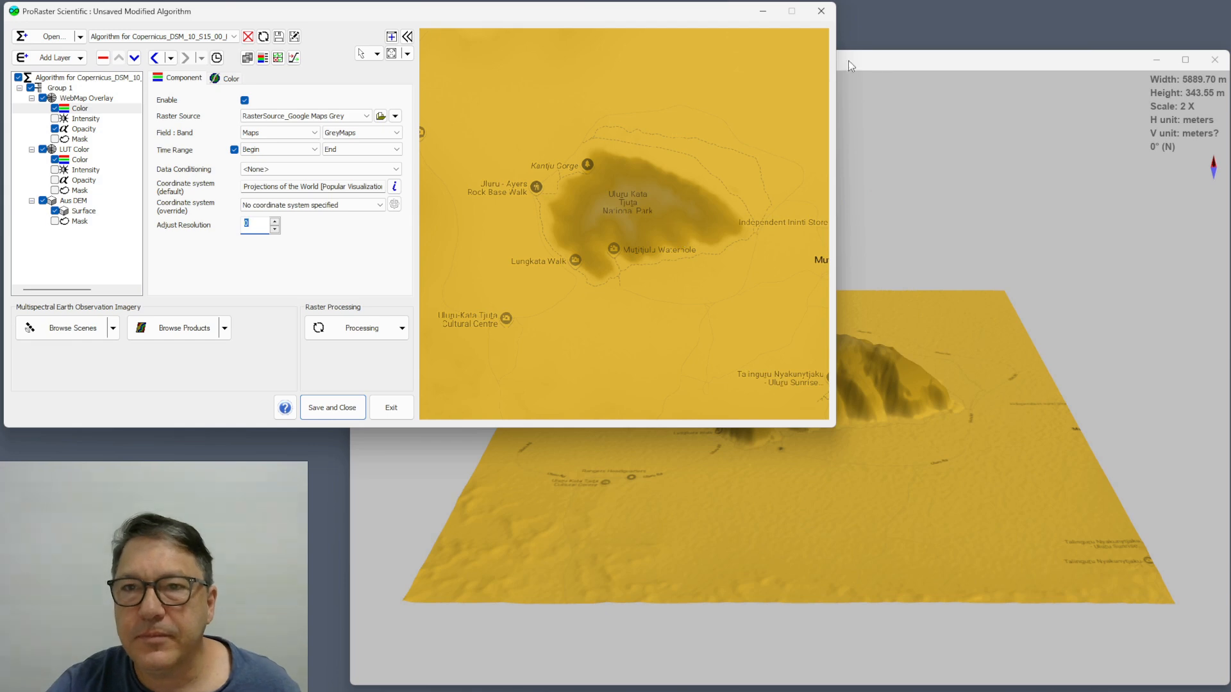
click(890, 59)
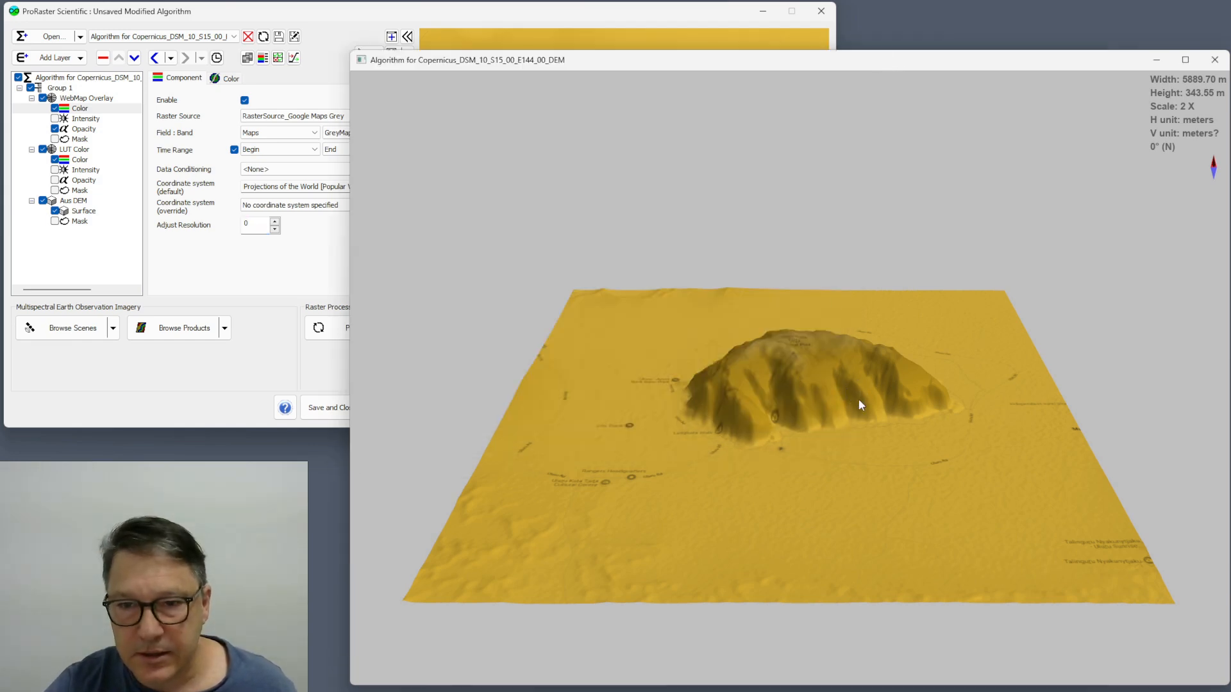
drag(841, 403, 883, 394)
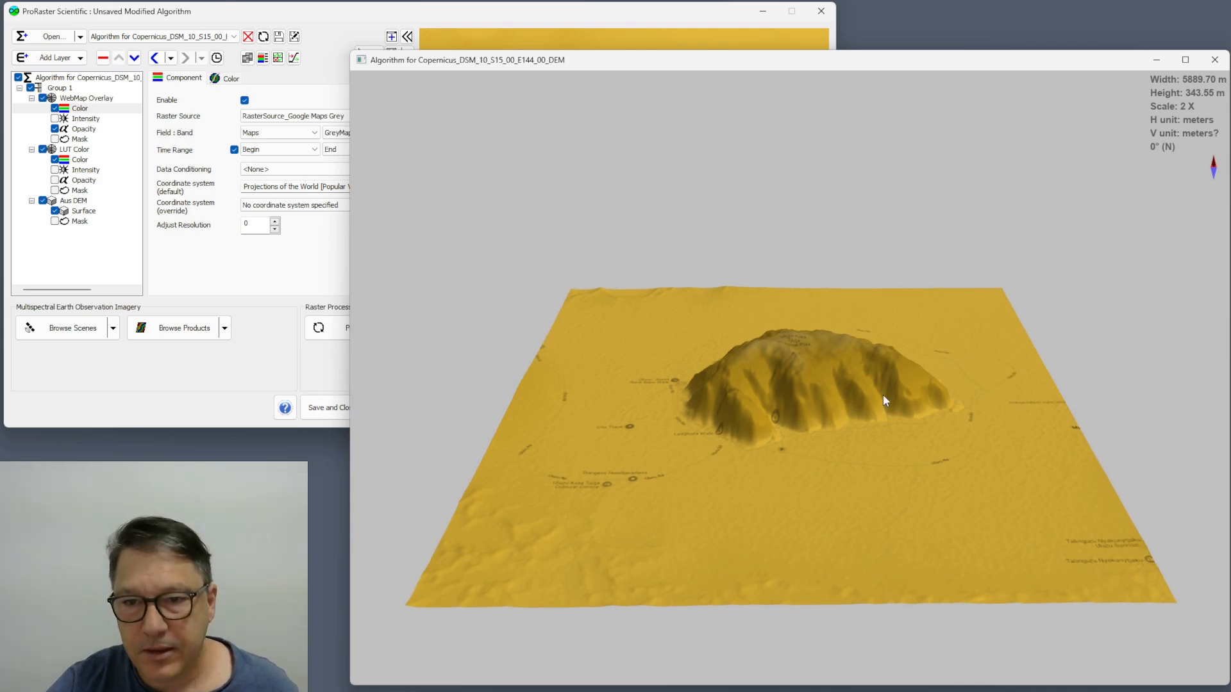
drag(1036, 380, 786, 351)
scroll(787, 350, up, 5)
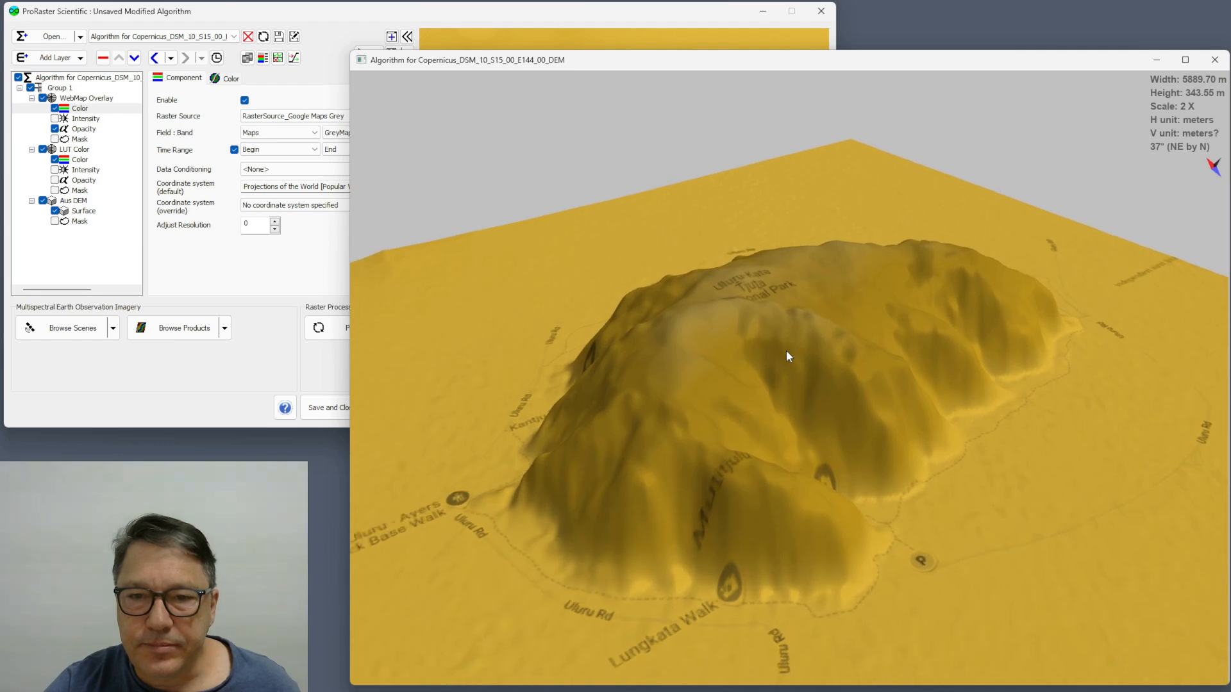
Step: Open the 3D Map Settings and examine the surface mesh size and image pixel size options
right_click(772, 327)
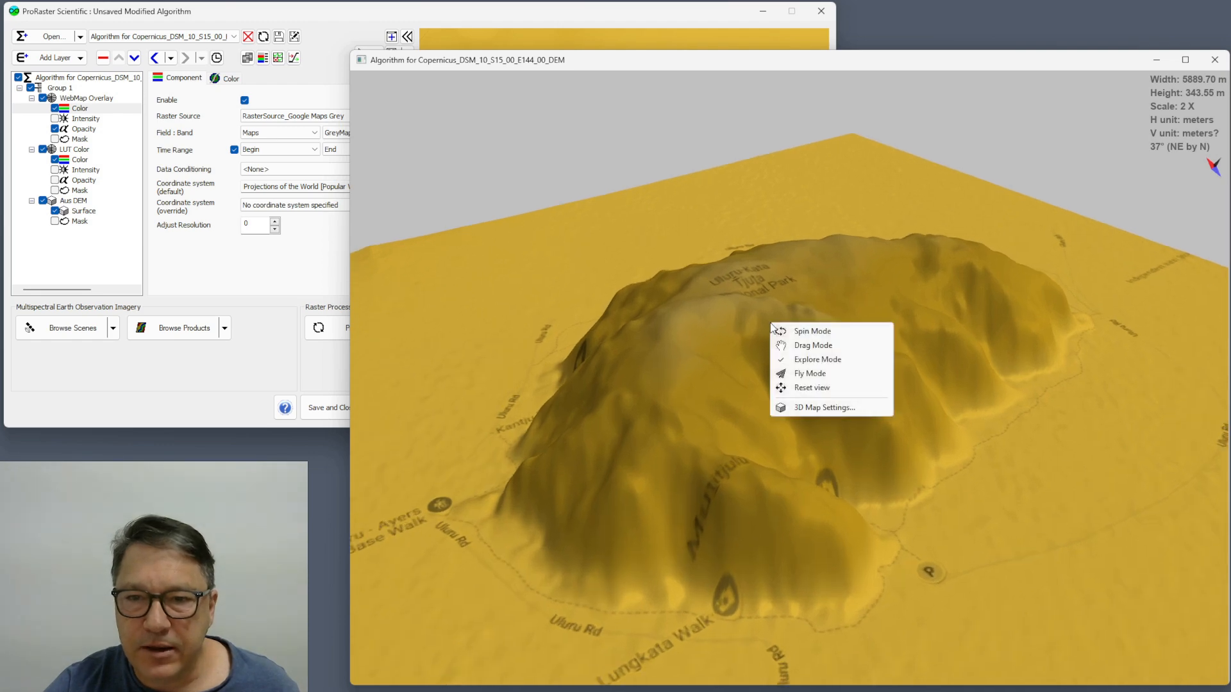
click(825, 408)
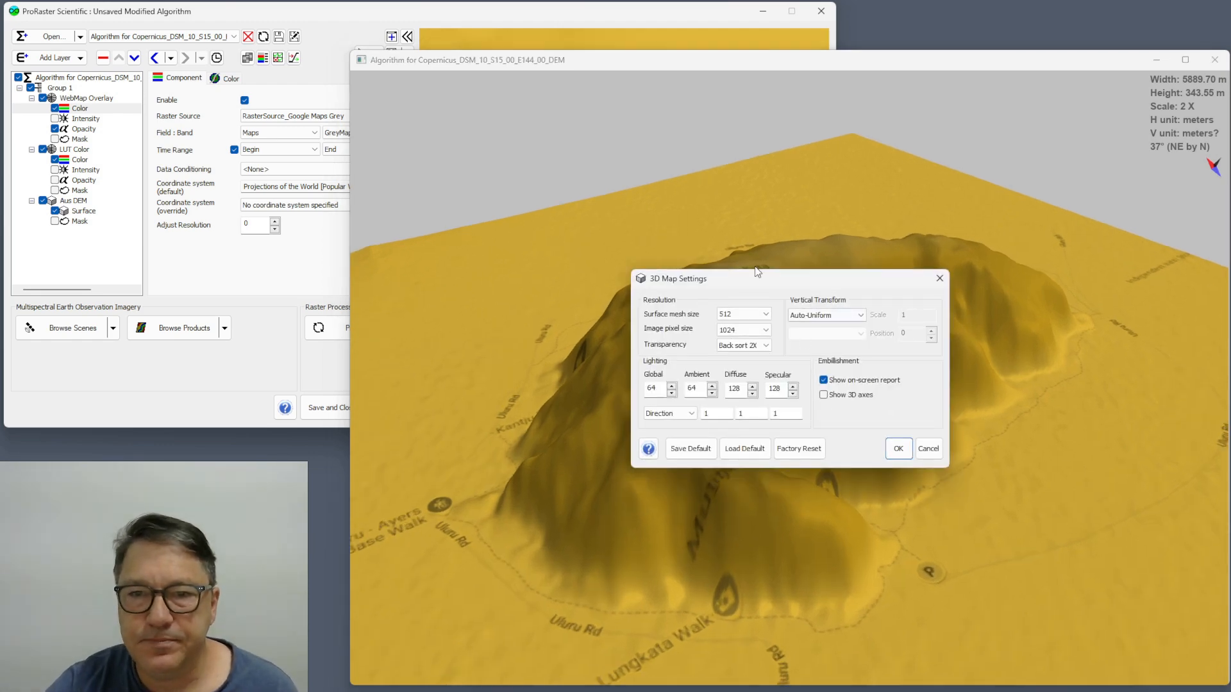
drag(767, 278, 433, 114)
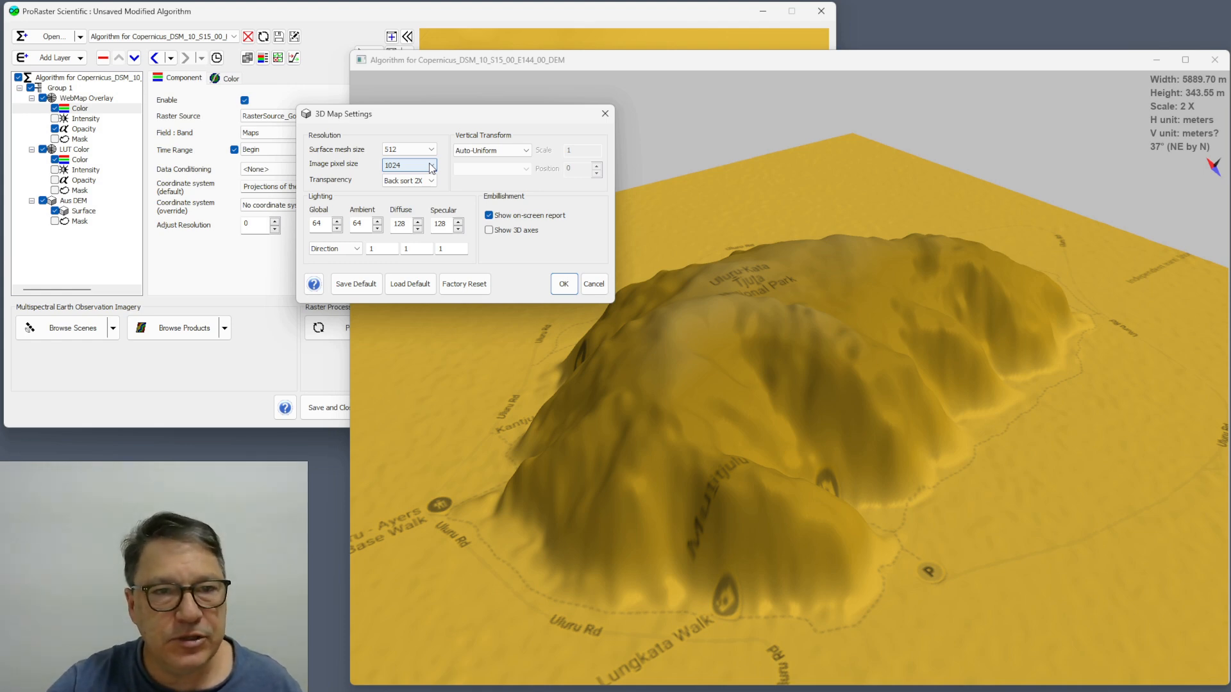
click(424, 150)
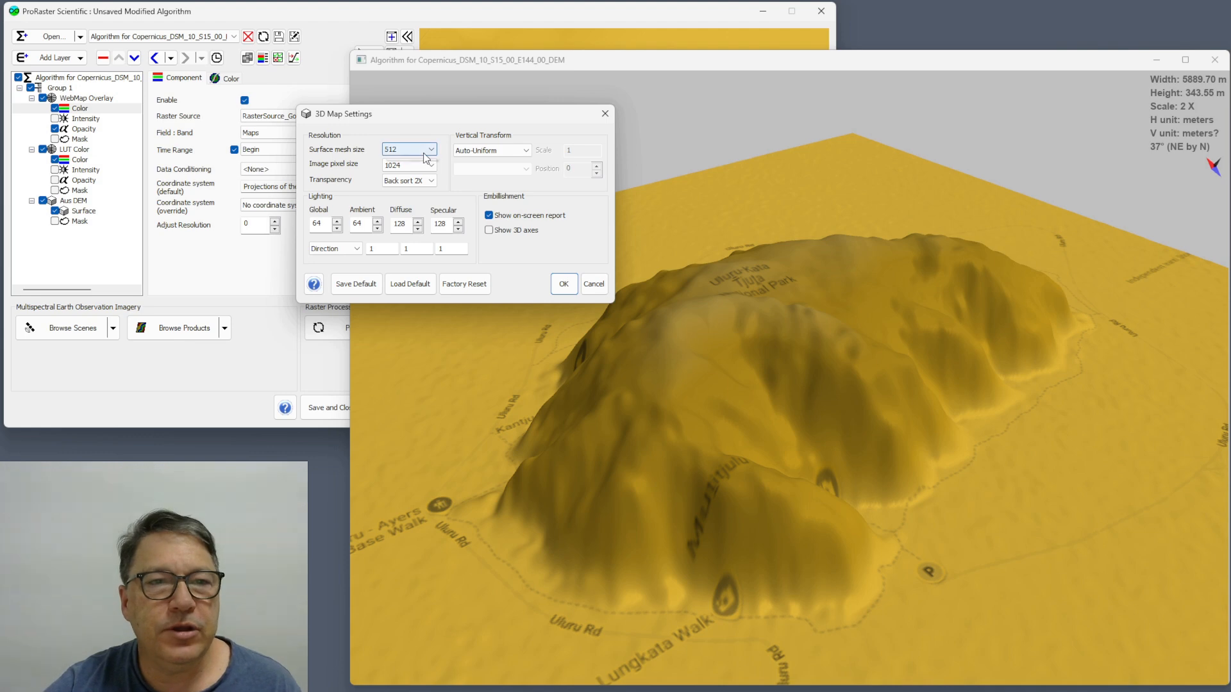
click(444, 150)
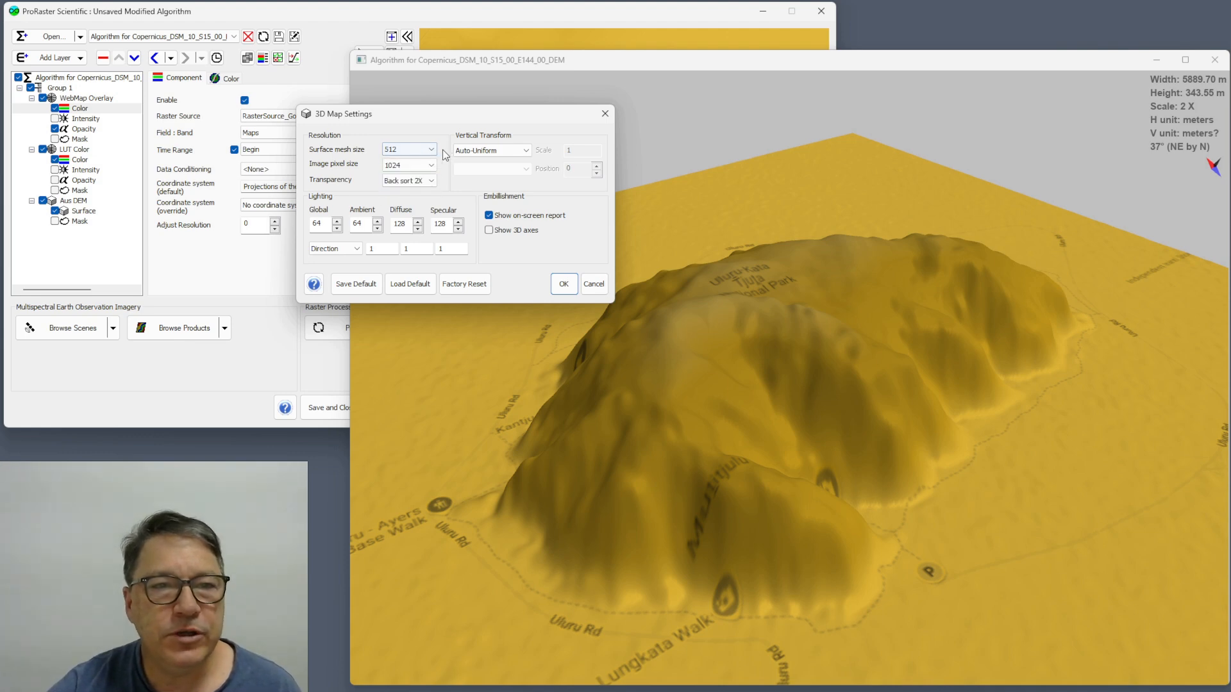
click(415, 167)
click(447, 157)
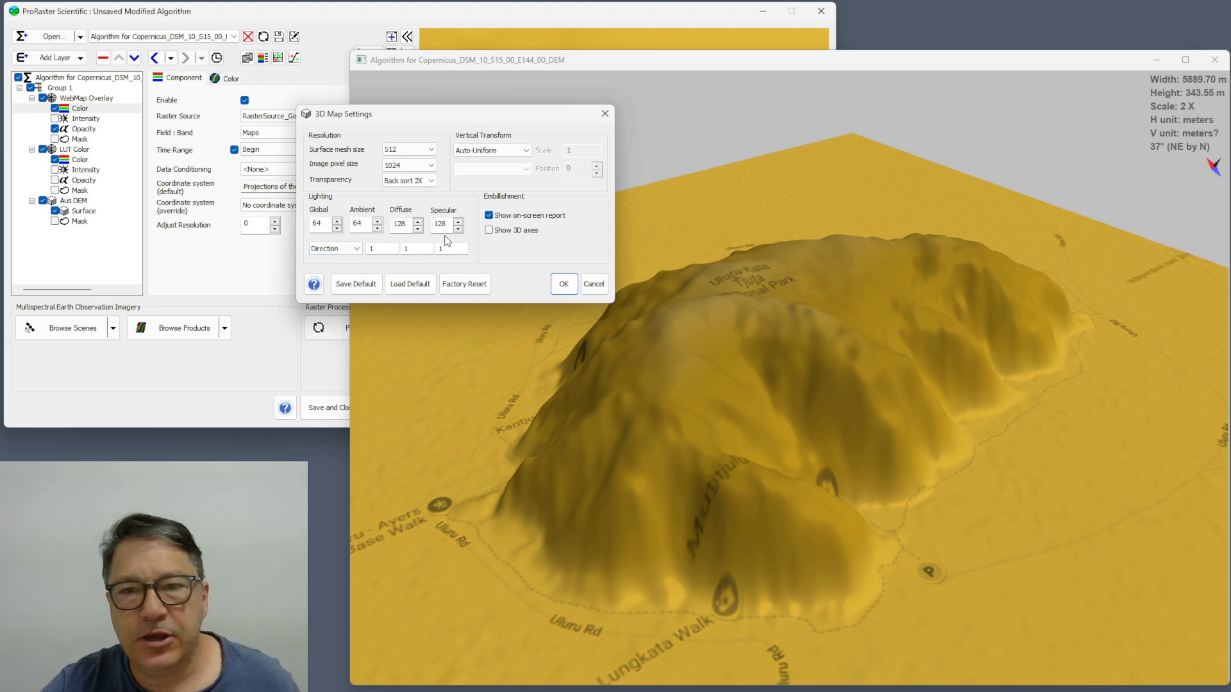
Step: Set the 3D map lighting to Global 0, Ambient 0, Diffuse 255 and Specular 0, and inspect the shading on Uluru
drag(456, 114, 286, 111)
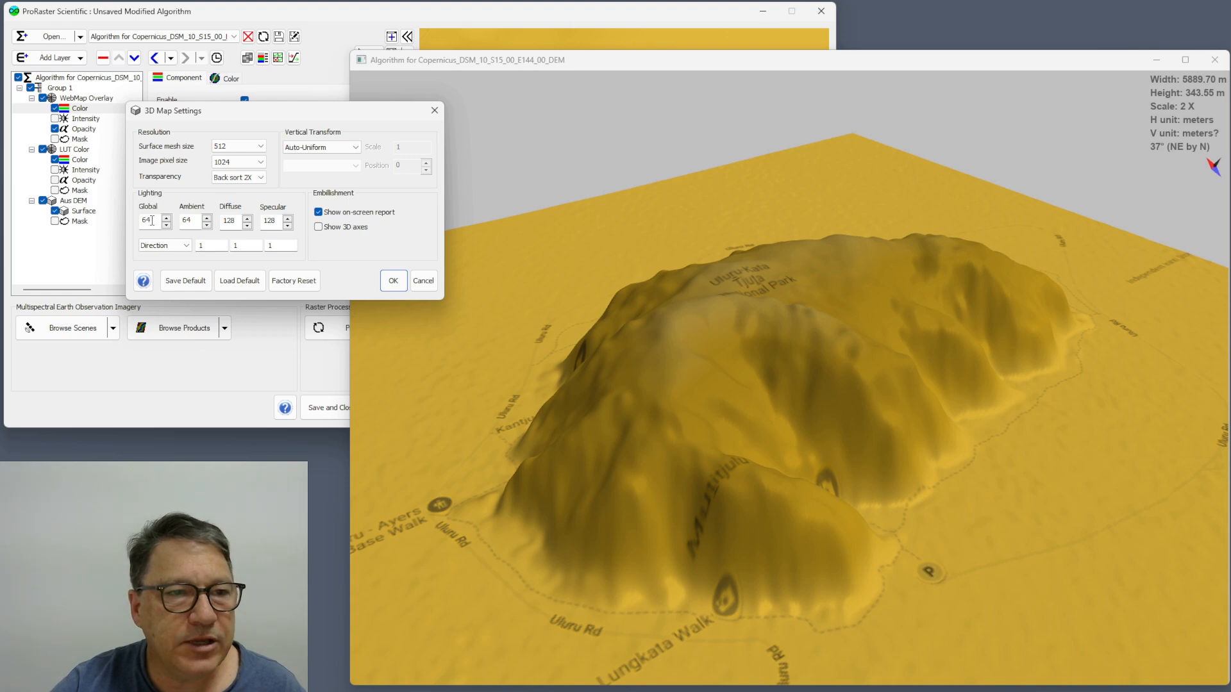
double_click(141, 219)
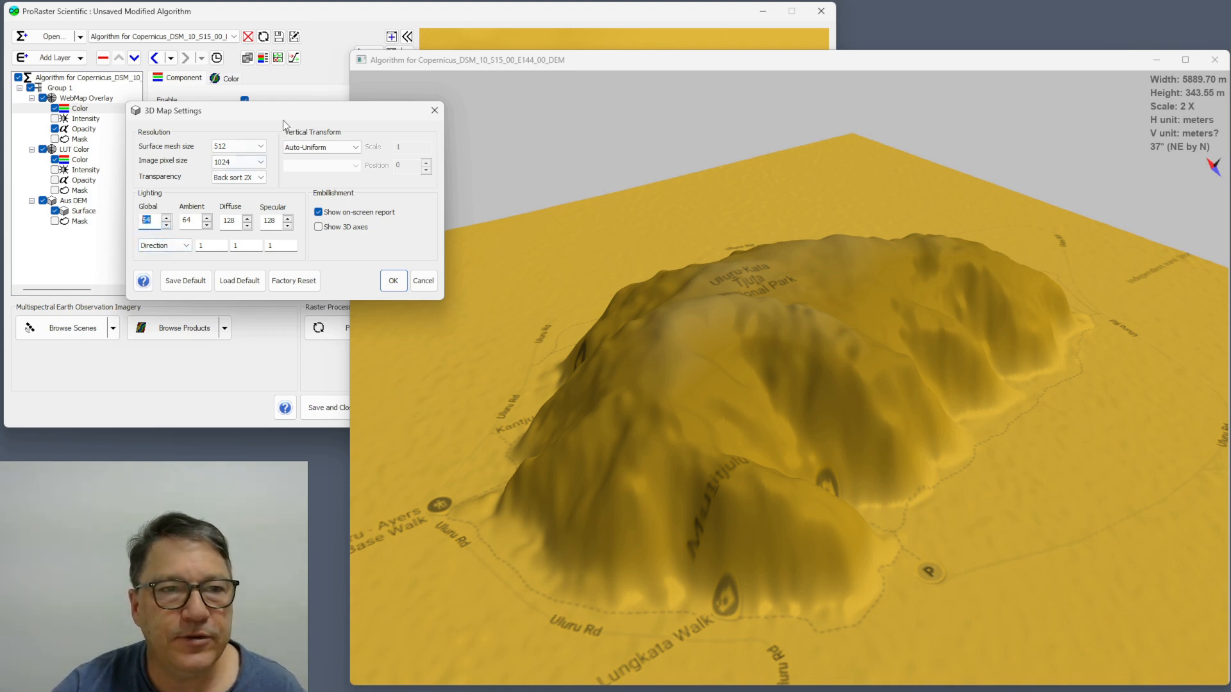
drag(277, 117, 509, 121)
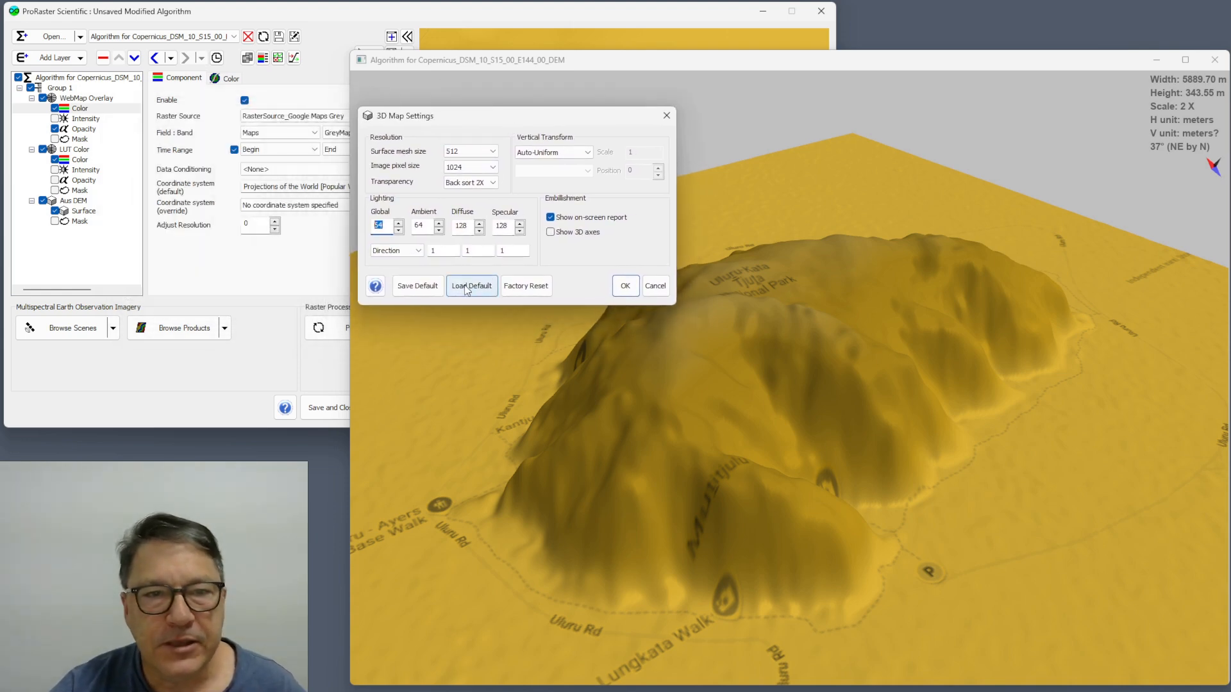
text(0)
key(Tab)
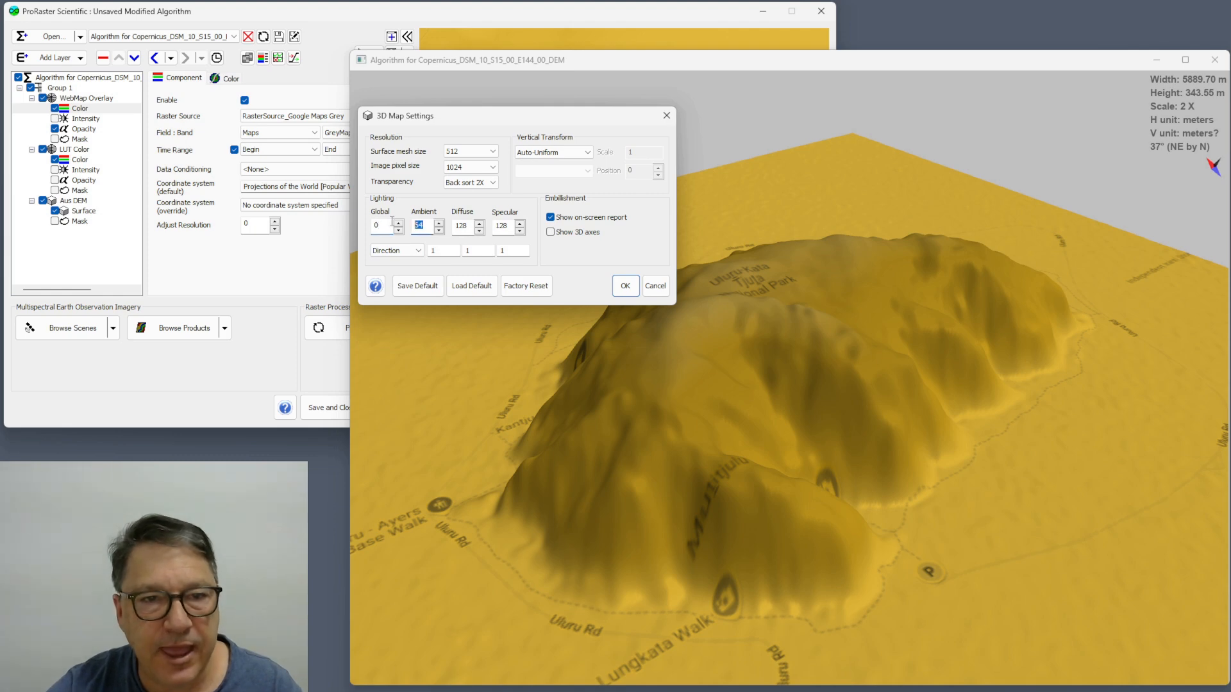
key(Tab)
text(255)
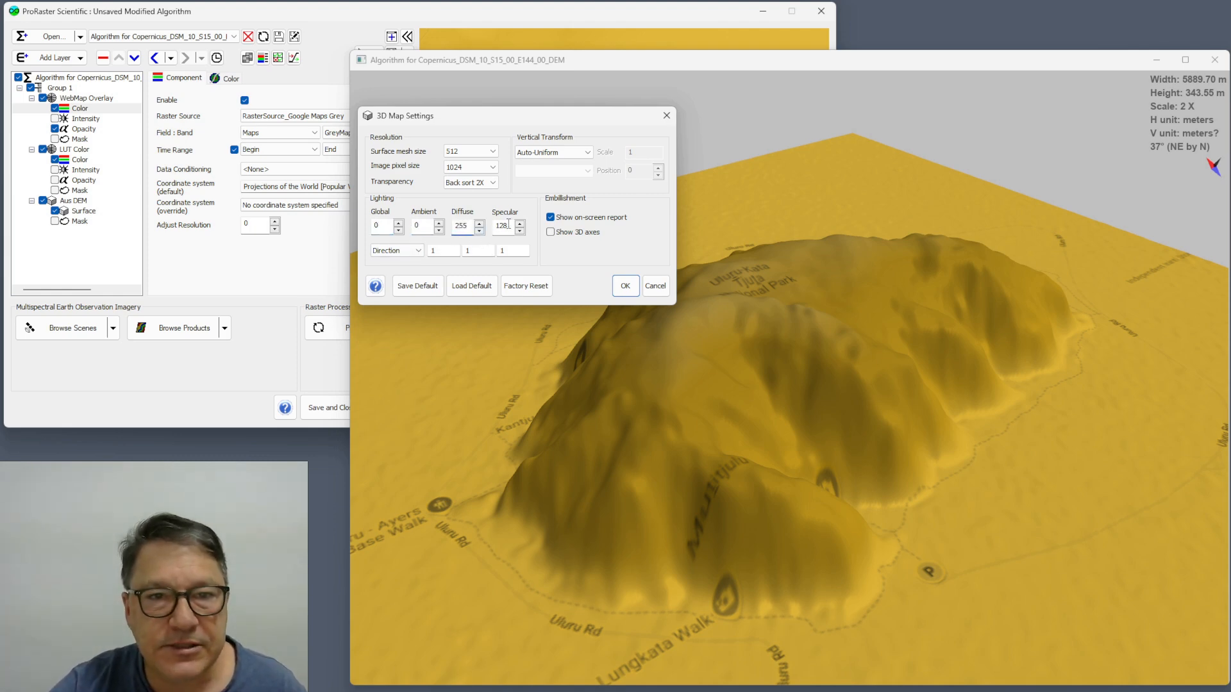
key(Tab)
text(0)
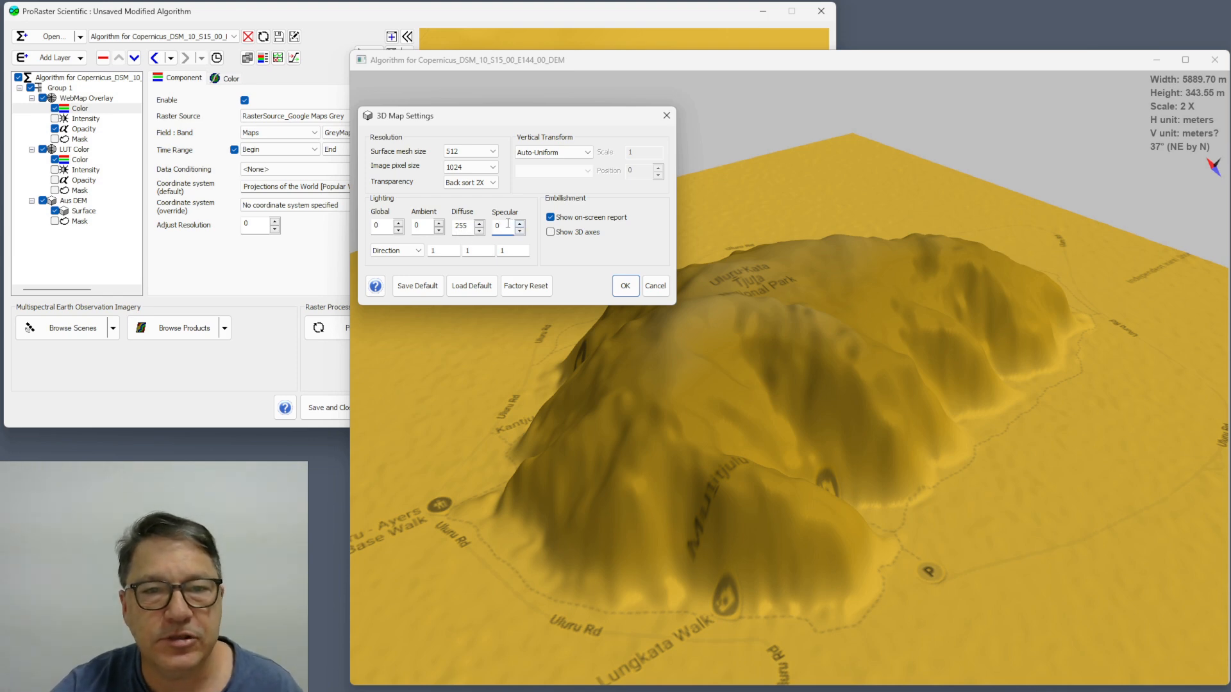
click(625, 285)
drag(693, 383, 796, 341)
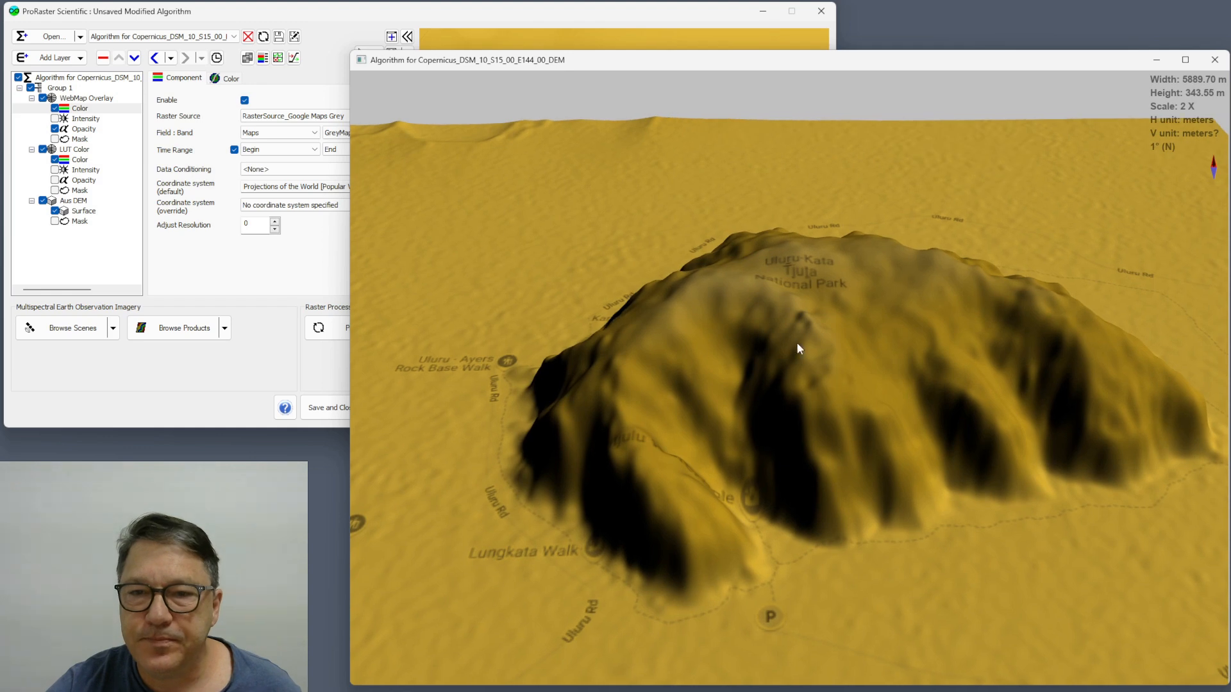
Step: Raise the 3D map's Global and Ambient lighting to 64 each and inspect the rock's shading
right_click(793, 338)
click(837, 422)
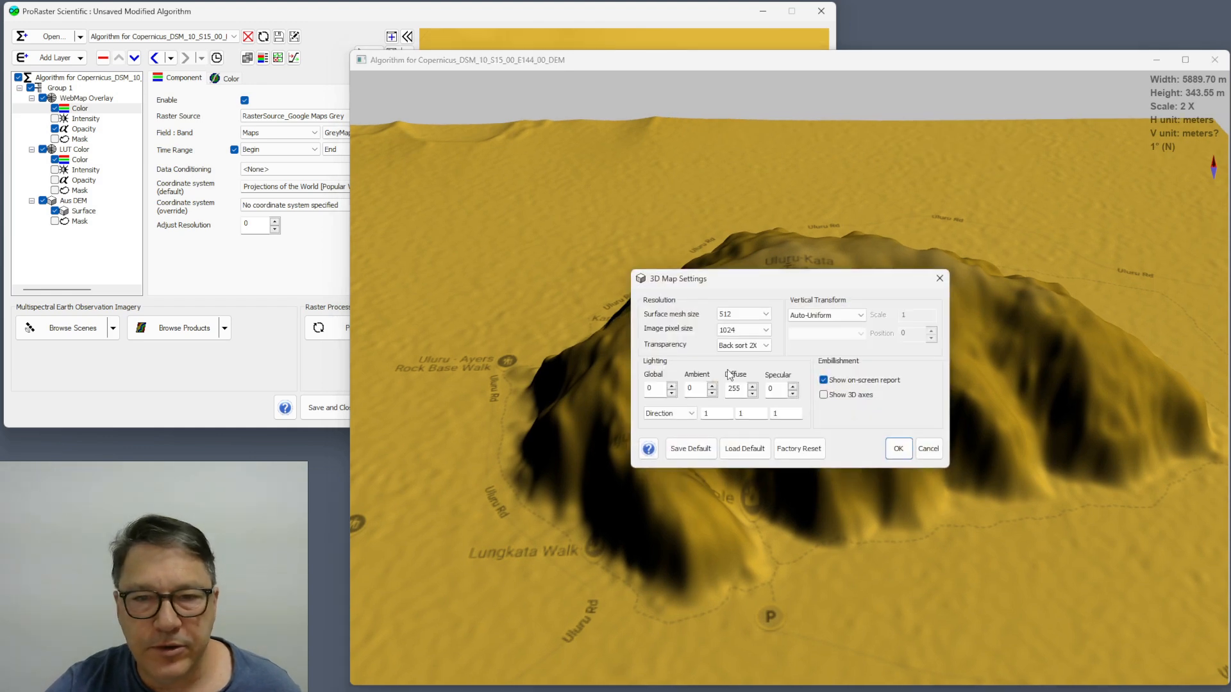
drag(655, 389, 631, 387)
text(64)
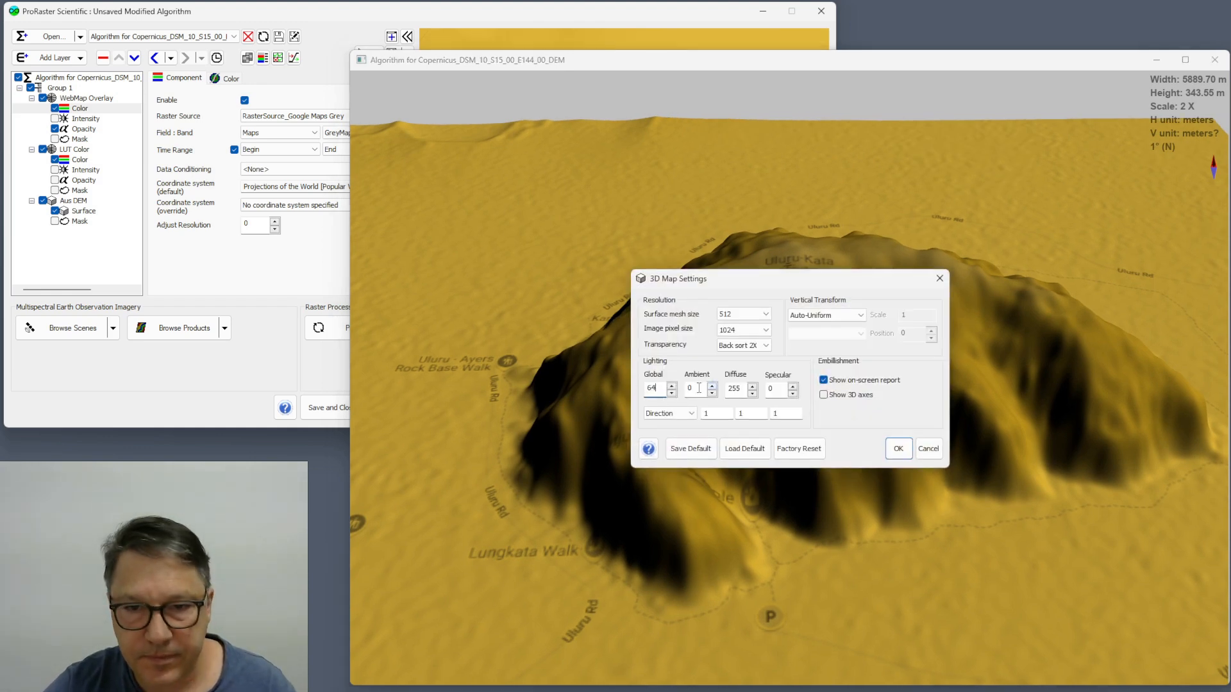
key(Tab)
text(64)
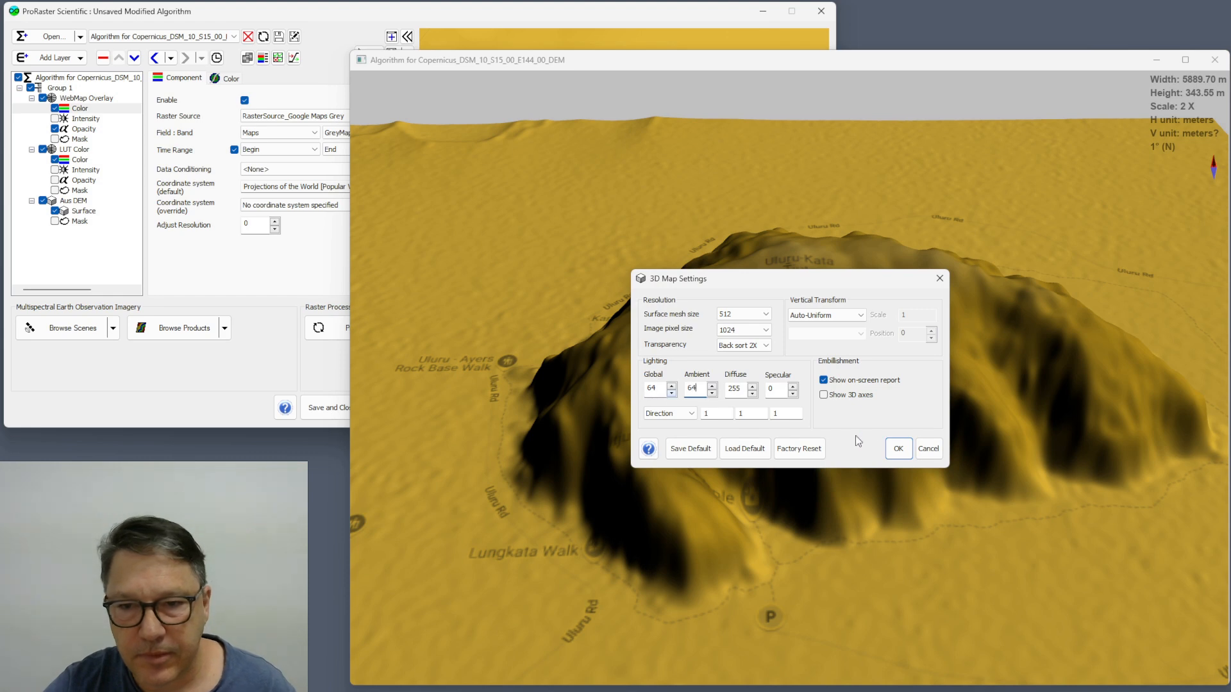
click(902, 447)
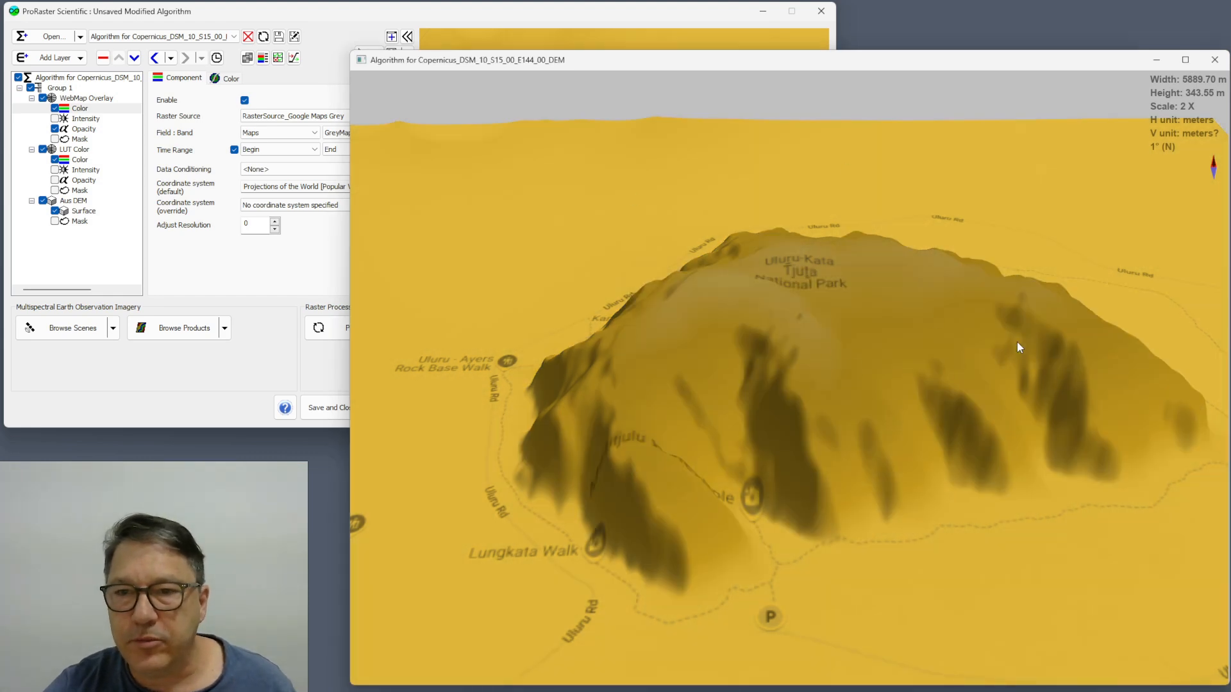
drag(1017, 341, 812, 352)
Step: Restore the factory 3D map settings, apply them and tilt Uluru into a lower viewing angle
right_click(801, 334)
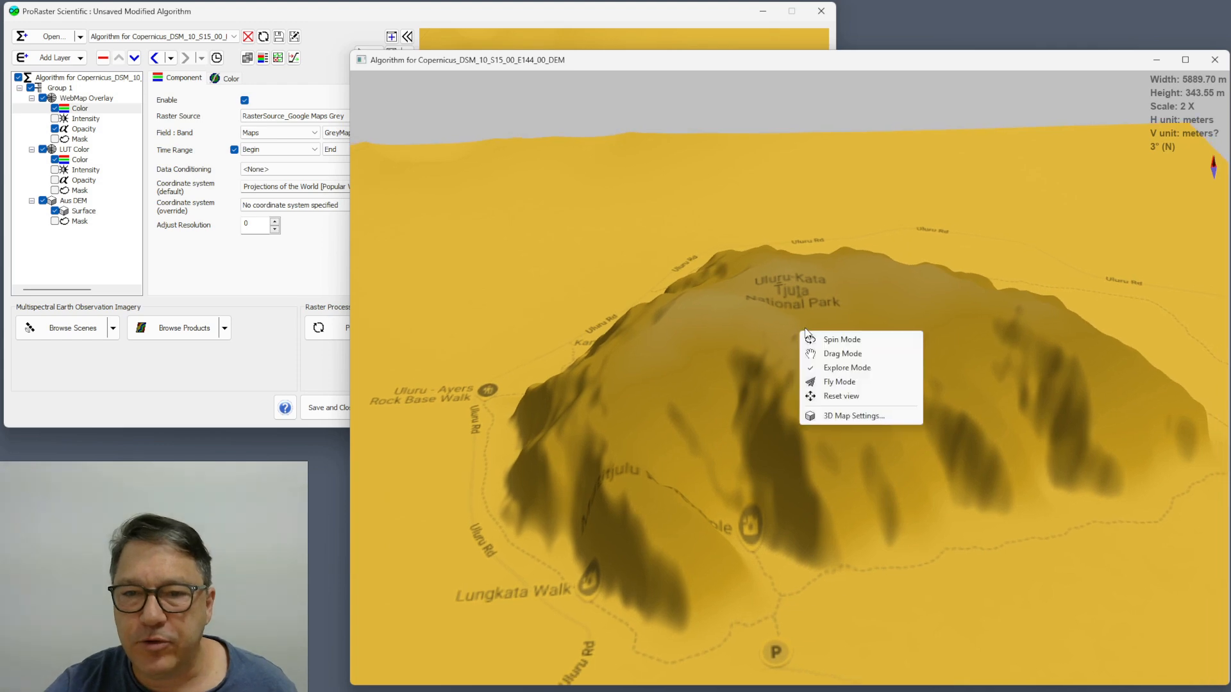
click(853, 417)
click(799, 449)
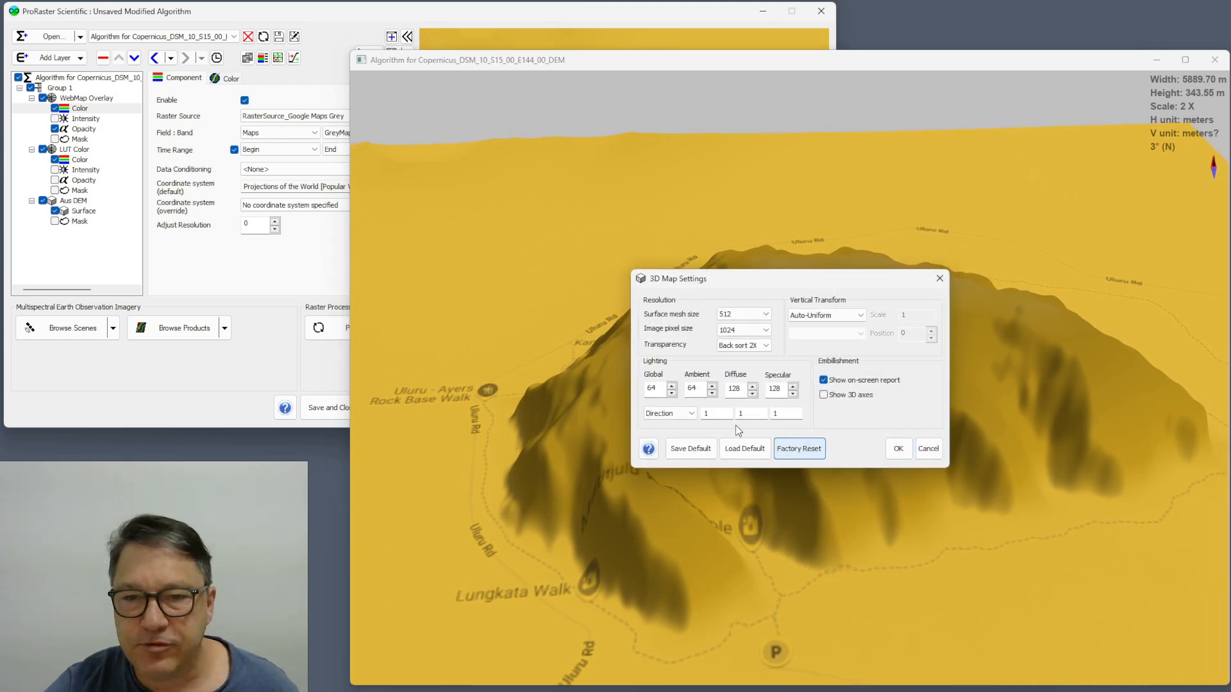
click(899, 448)
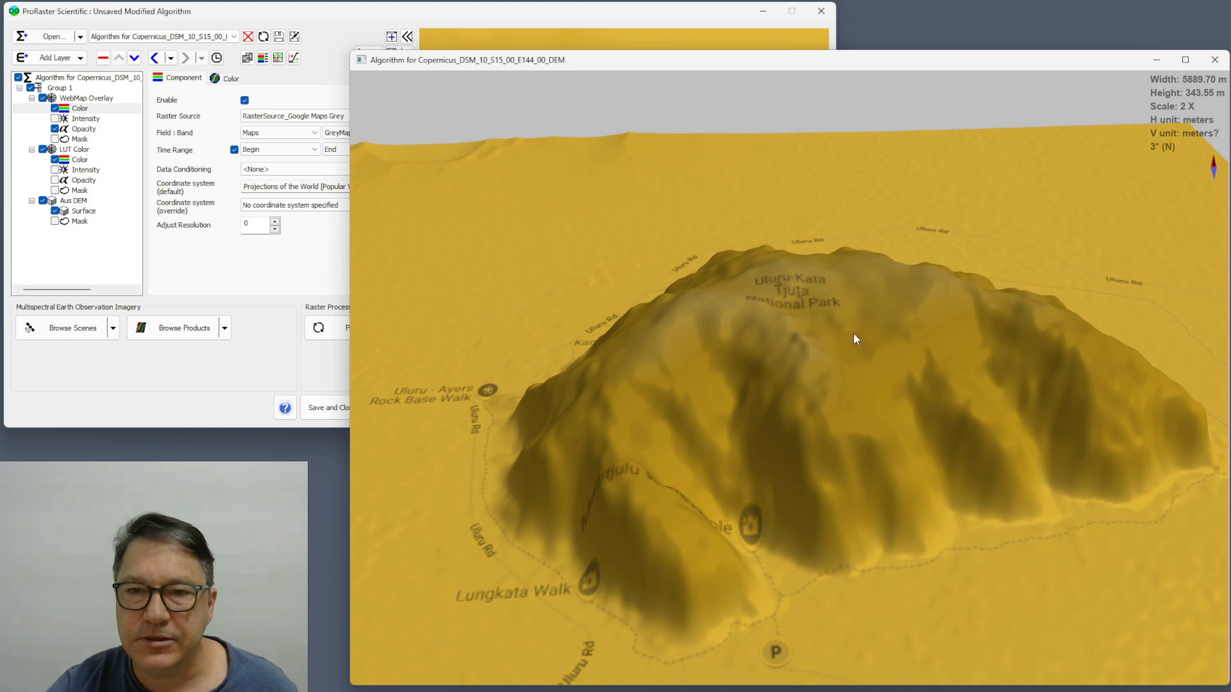
drag(854, 338, 870, 283)
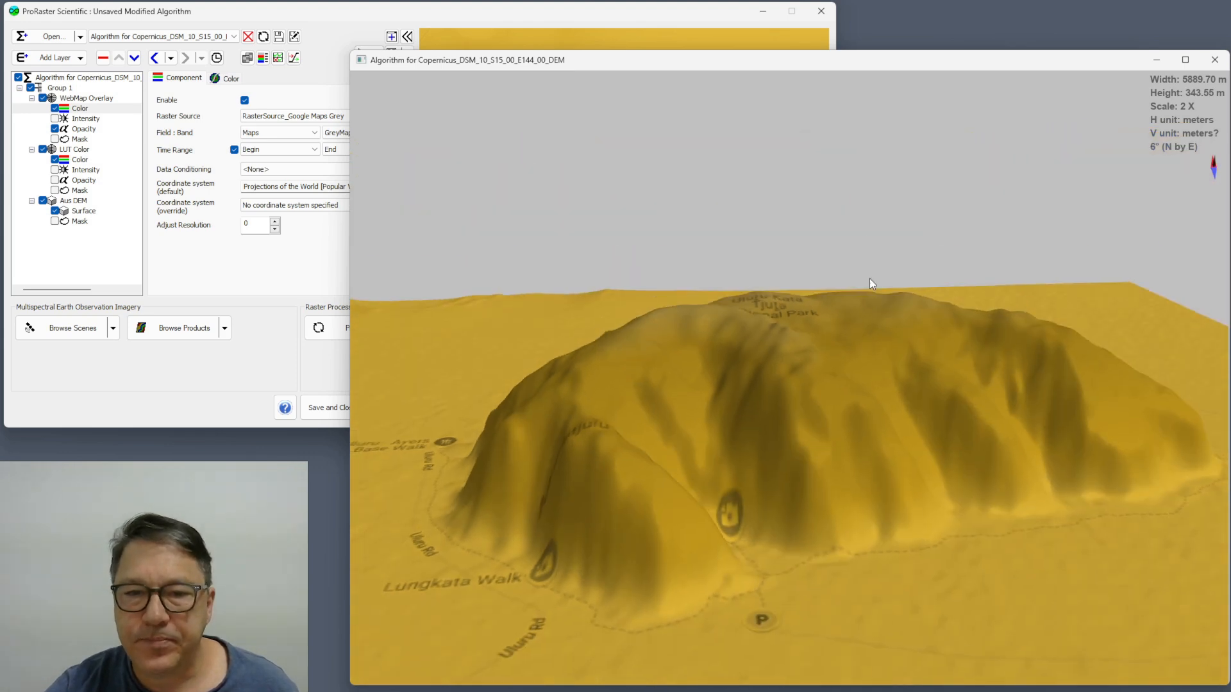
Step: Reopen the 3D Map Settings and examine the light type choices and the three light direction components
right_click(779, 446)
click(824, 529)
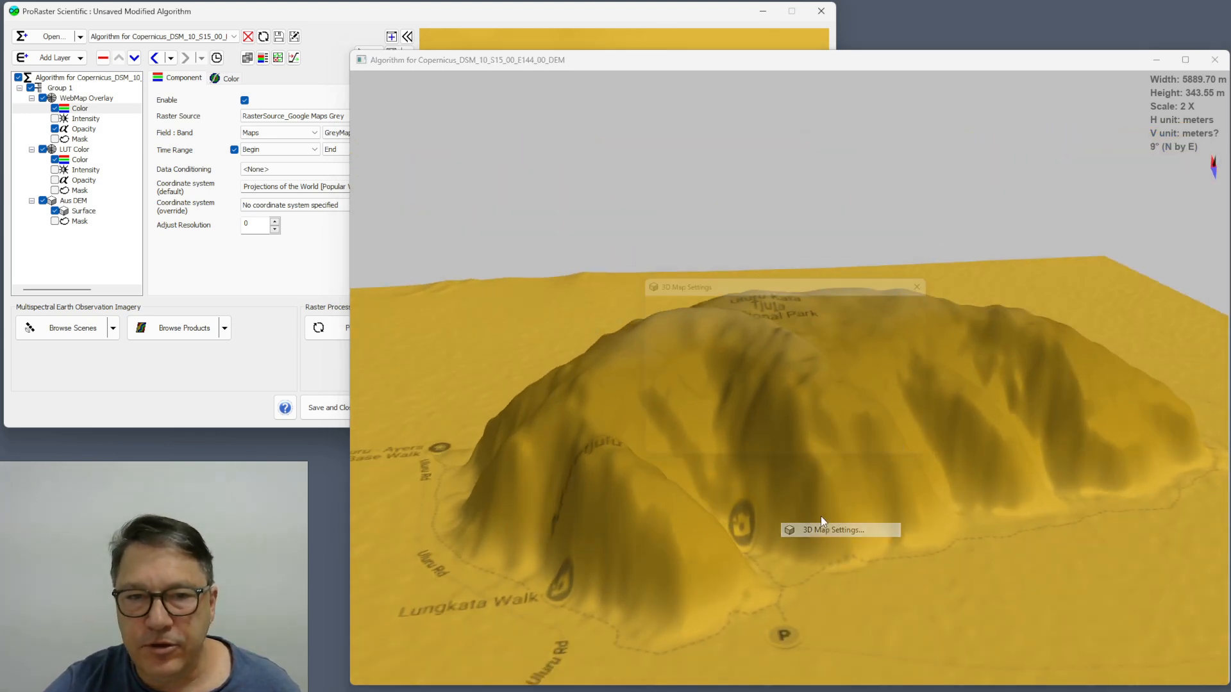
drag(729, 279, 364, 117)
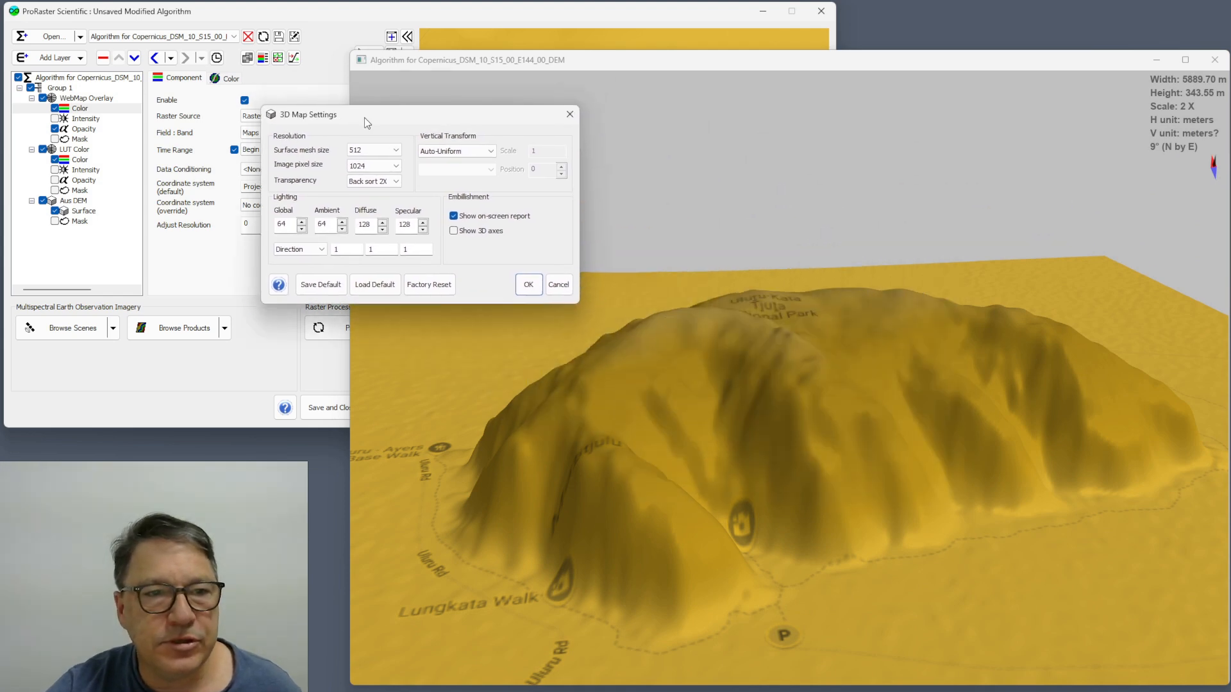
click(311, 250)
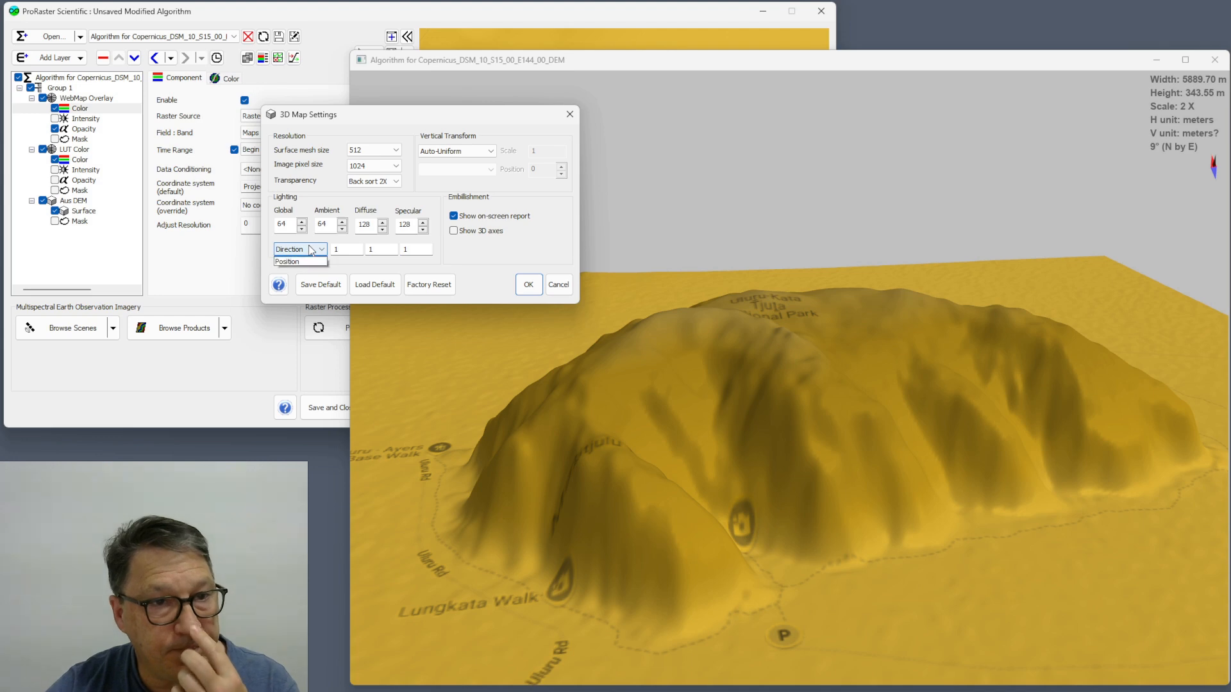
click(300, 253)
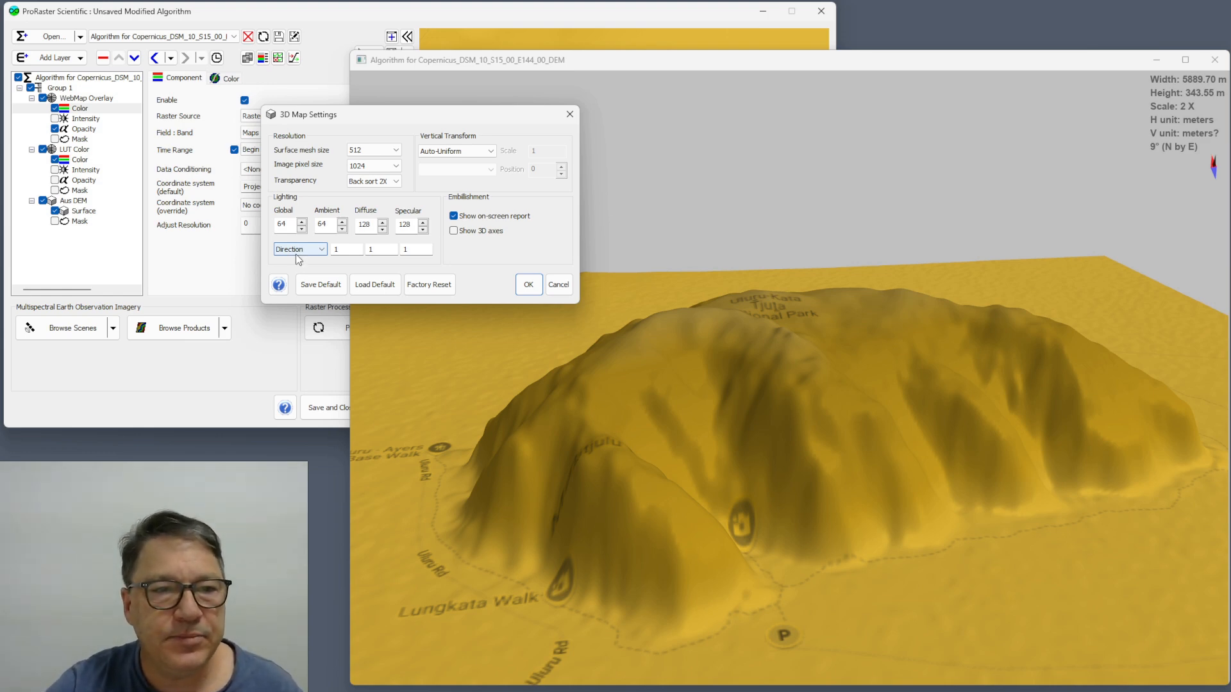
click(347, 248)
click(381, 247)
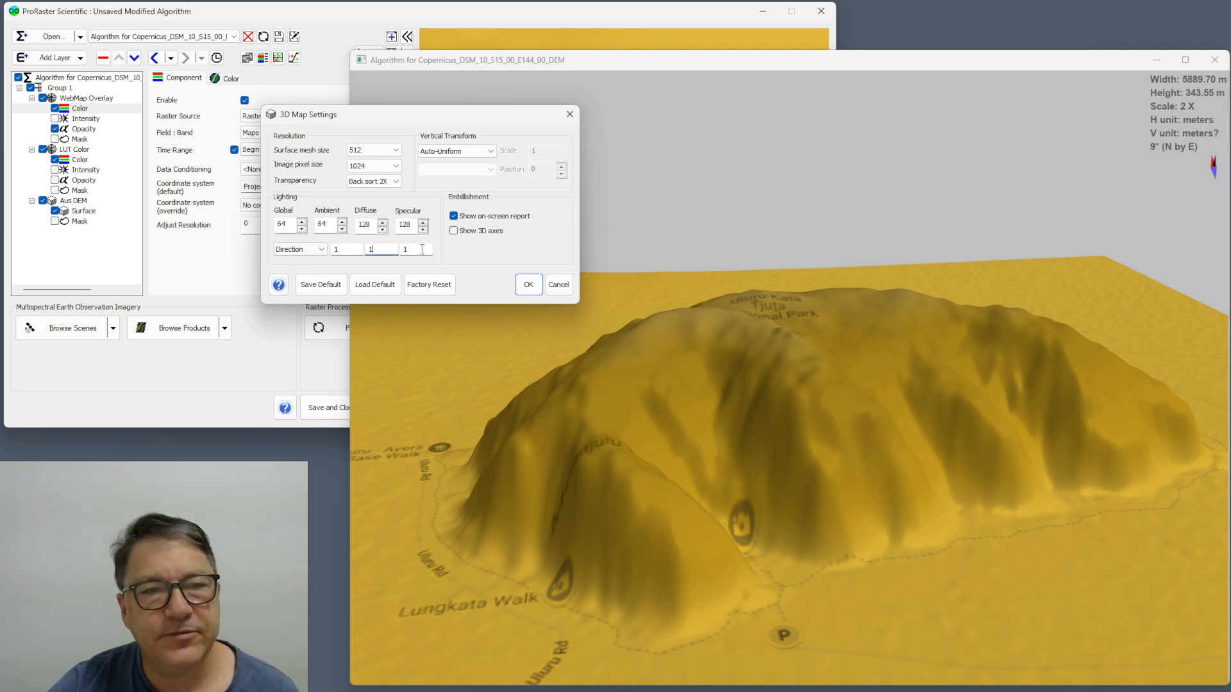
click(417, 249)
click(351, 250)
click(383, 249)
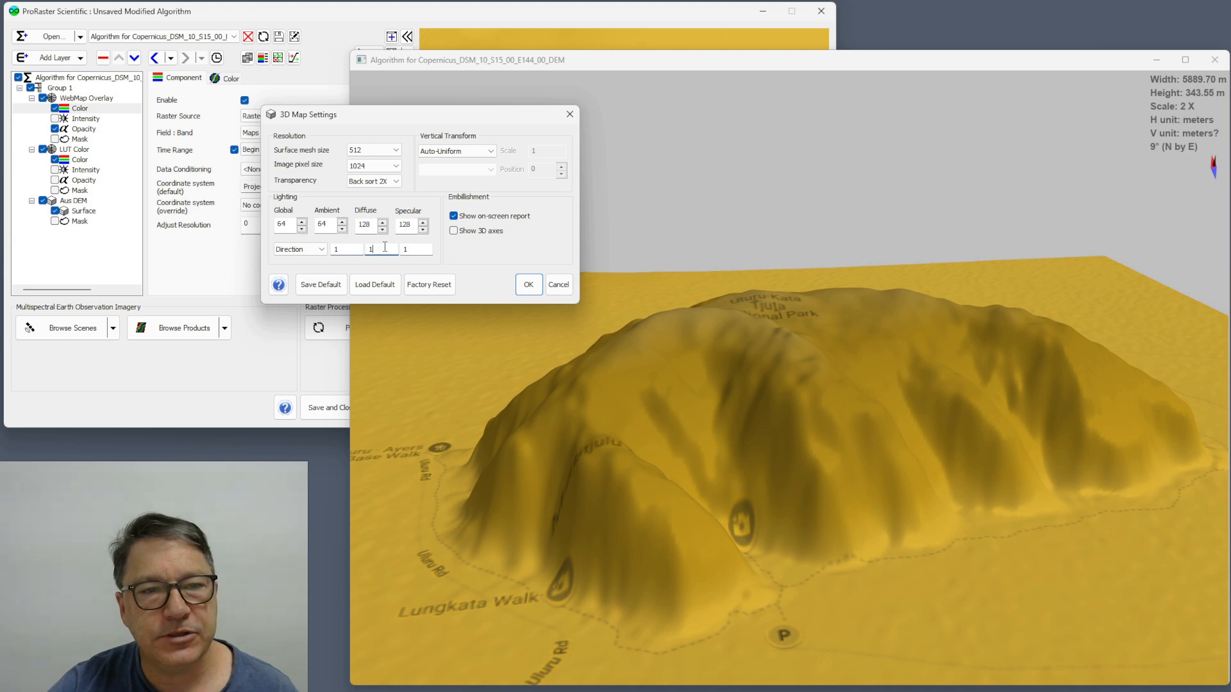
click(412, 249)
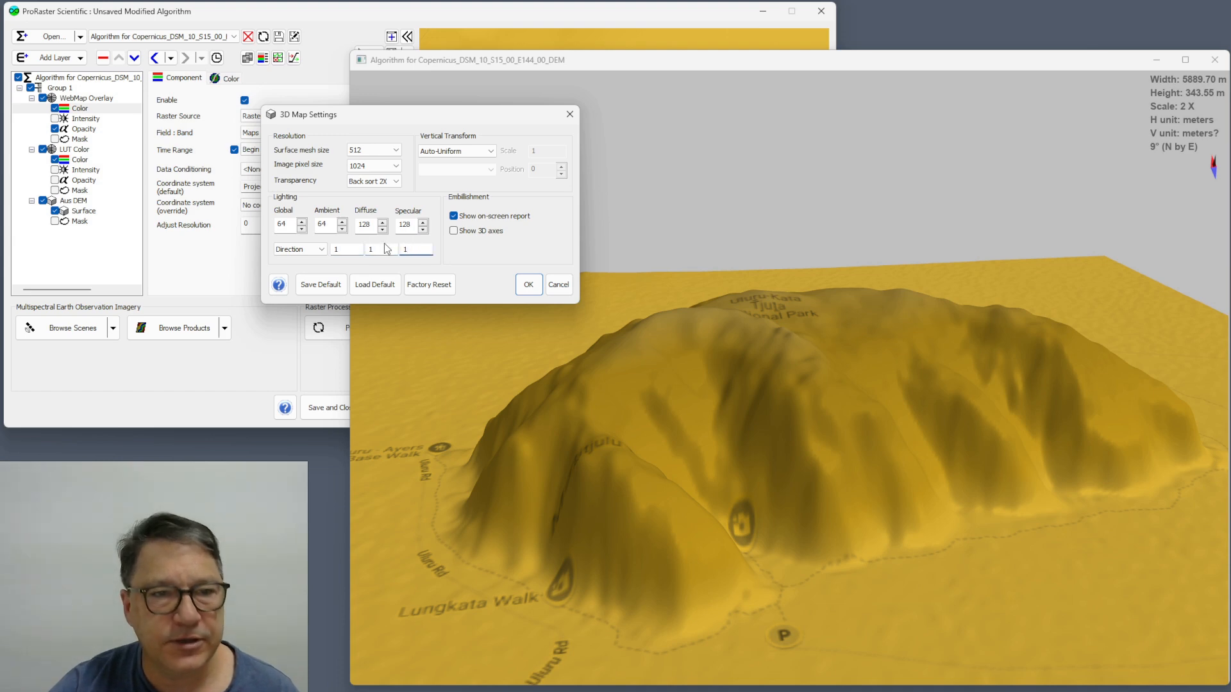
Step: Switch the light source from Direction to Position and set its coordinates to 100, 100, 100
click(321, 250)
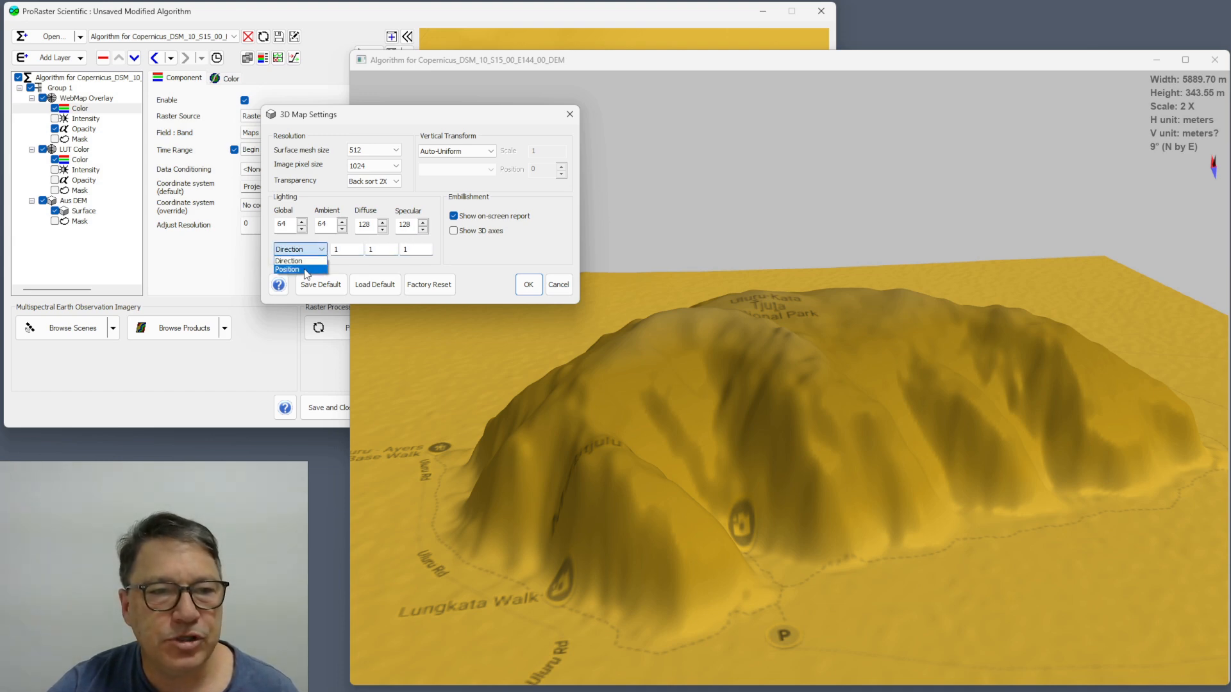
click(317, 269)
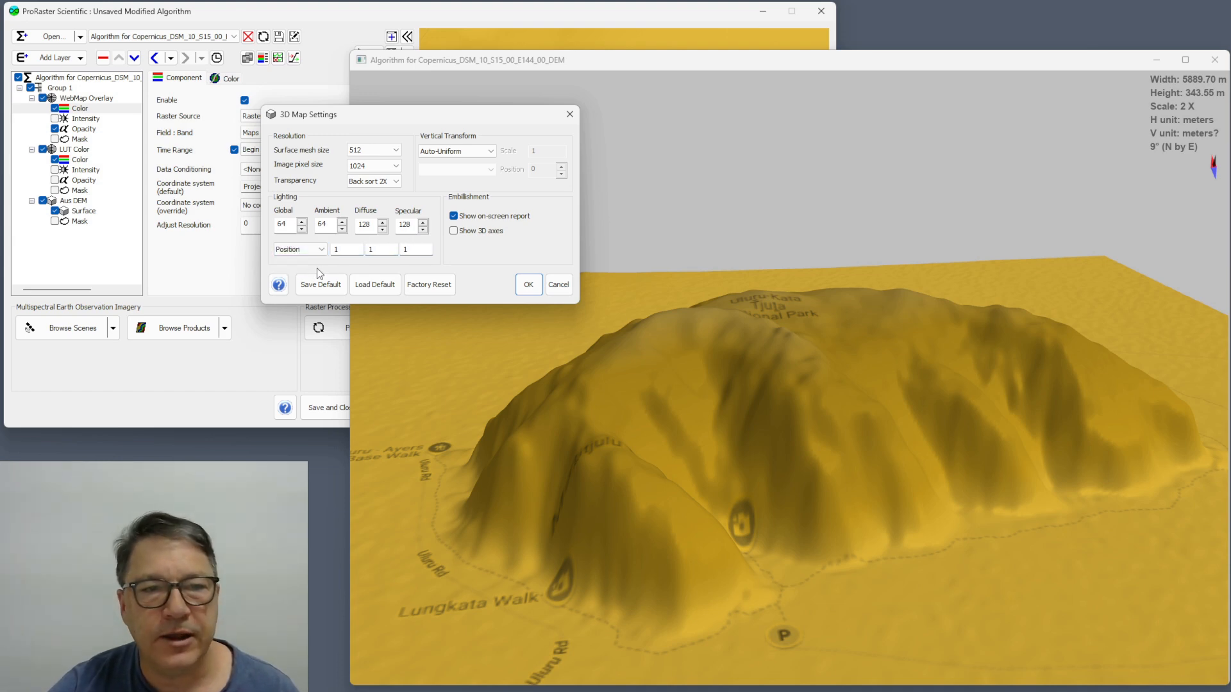
click(354, 250)
text(00)
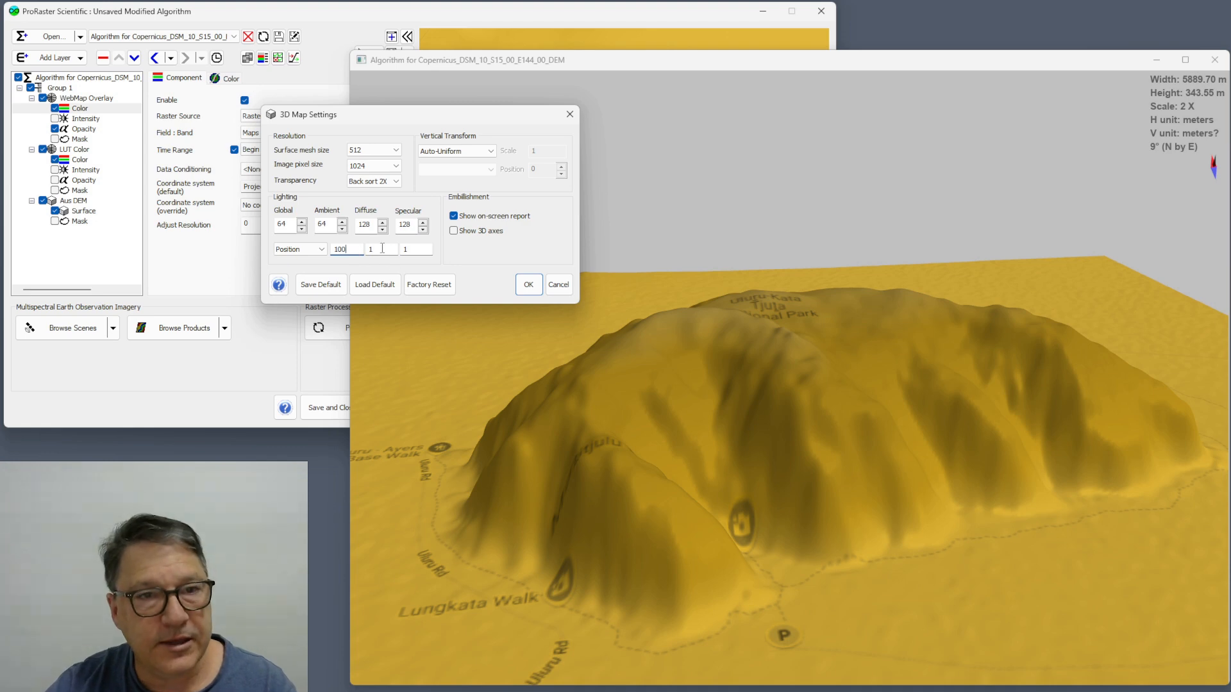
key(Tab)
text(100)
key(Tab)
text(100)
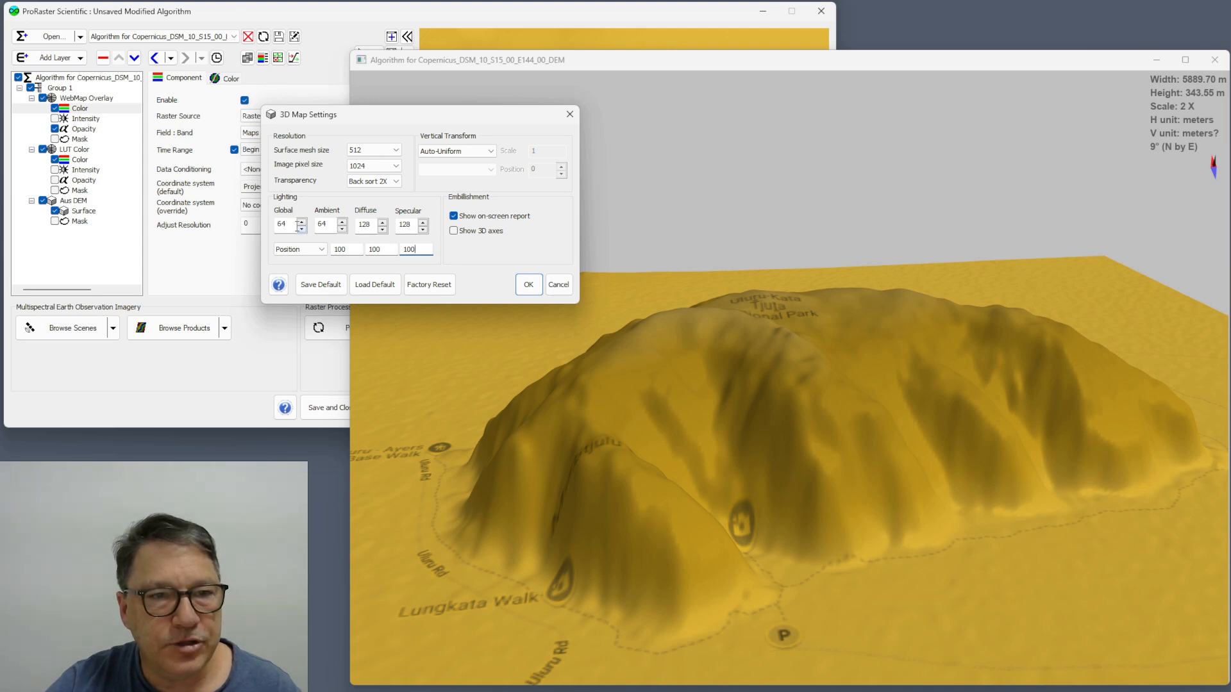
Step: Set the 3D map's Global, Ambient and Specular lighting to 0
drag(292, 226, 270, 217)
text(0)
key(Tab)
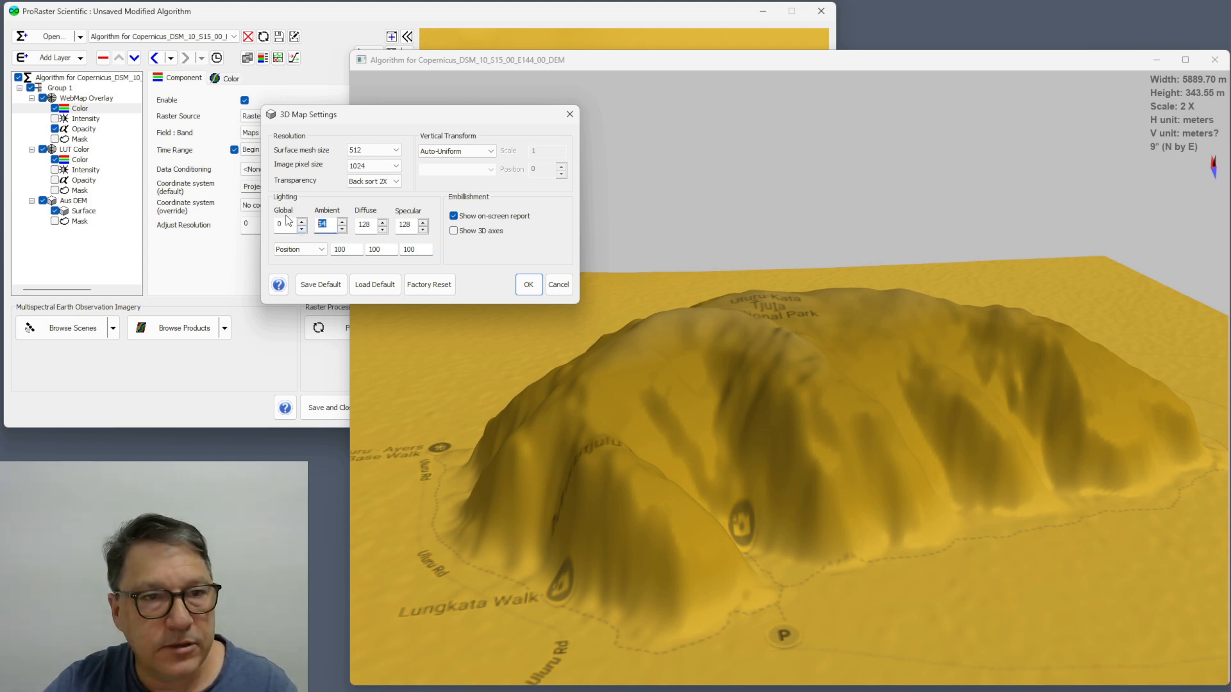
text(0)
key(Tab)
key(Tab)
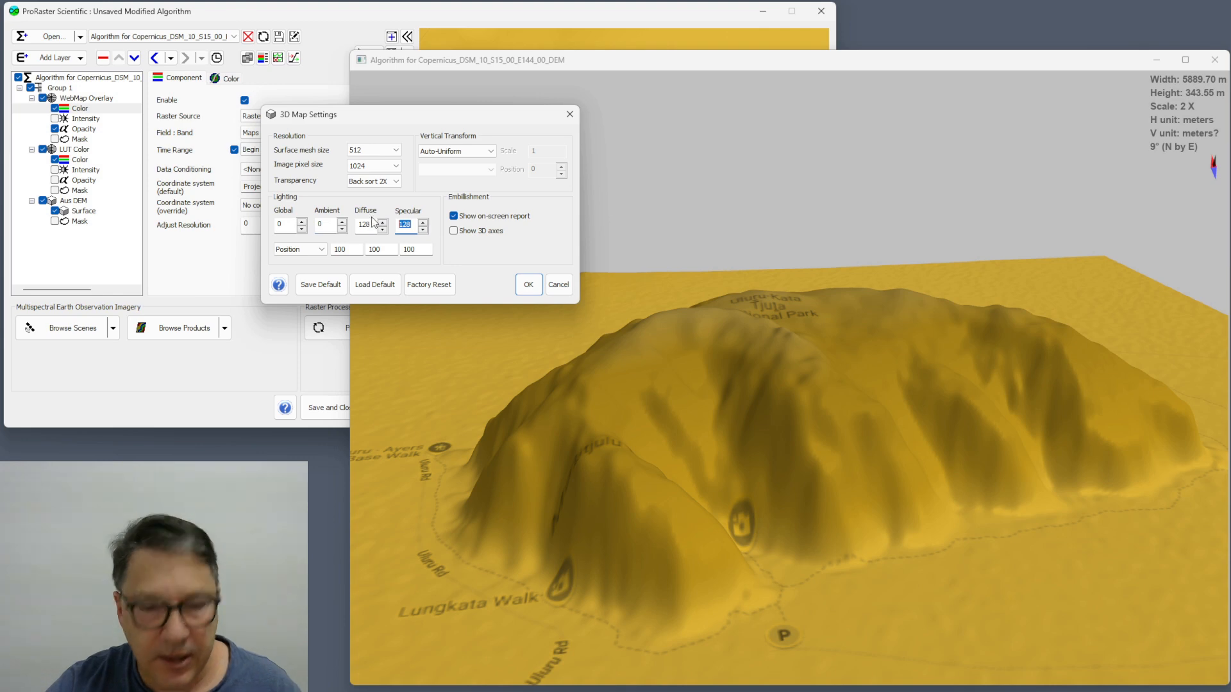
text(0)
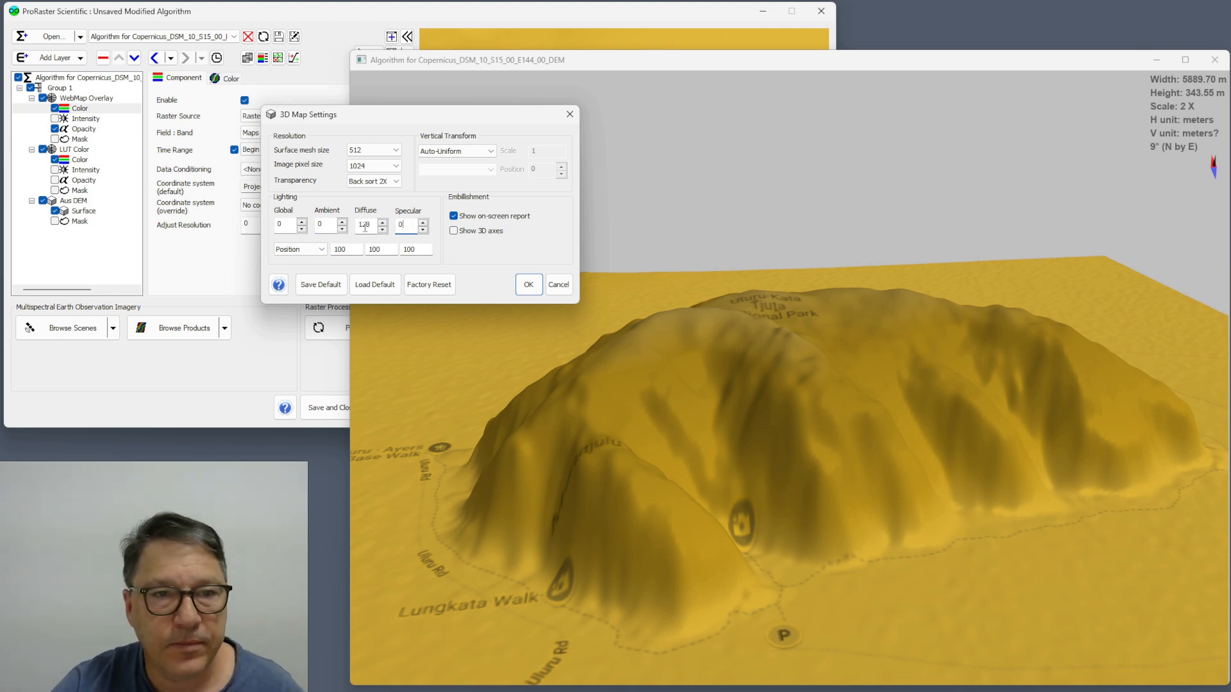
Step: Set the Diffuse lighting to 255, apply the settings and inspect the shading across Uluru and the surrounding terrain
drag(376, 225, 330, 219)
text(255)
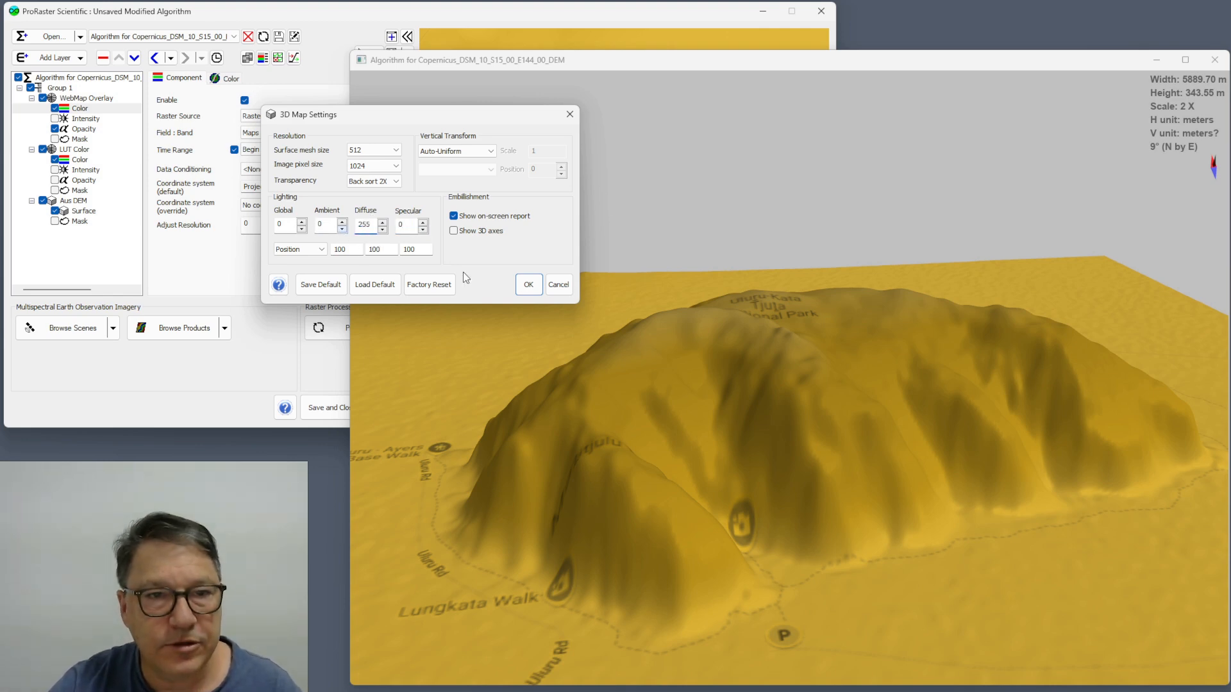
click(529, 286)
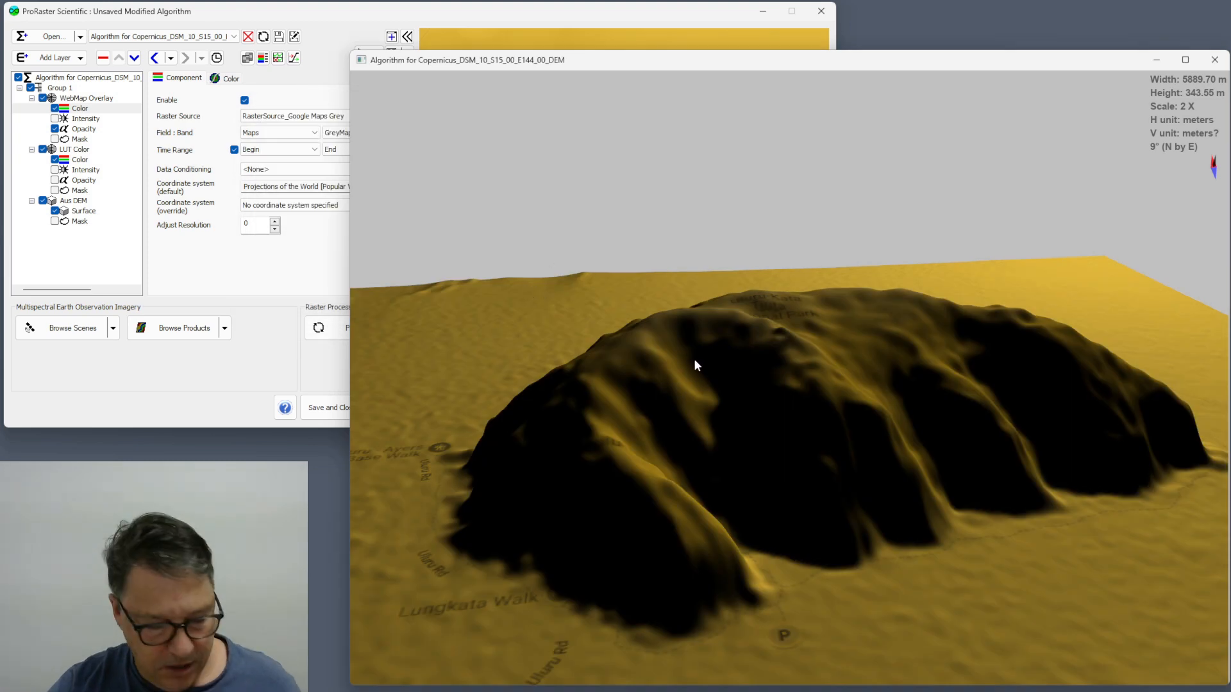
scroll(775, 406, down, 5)
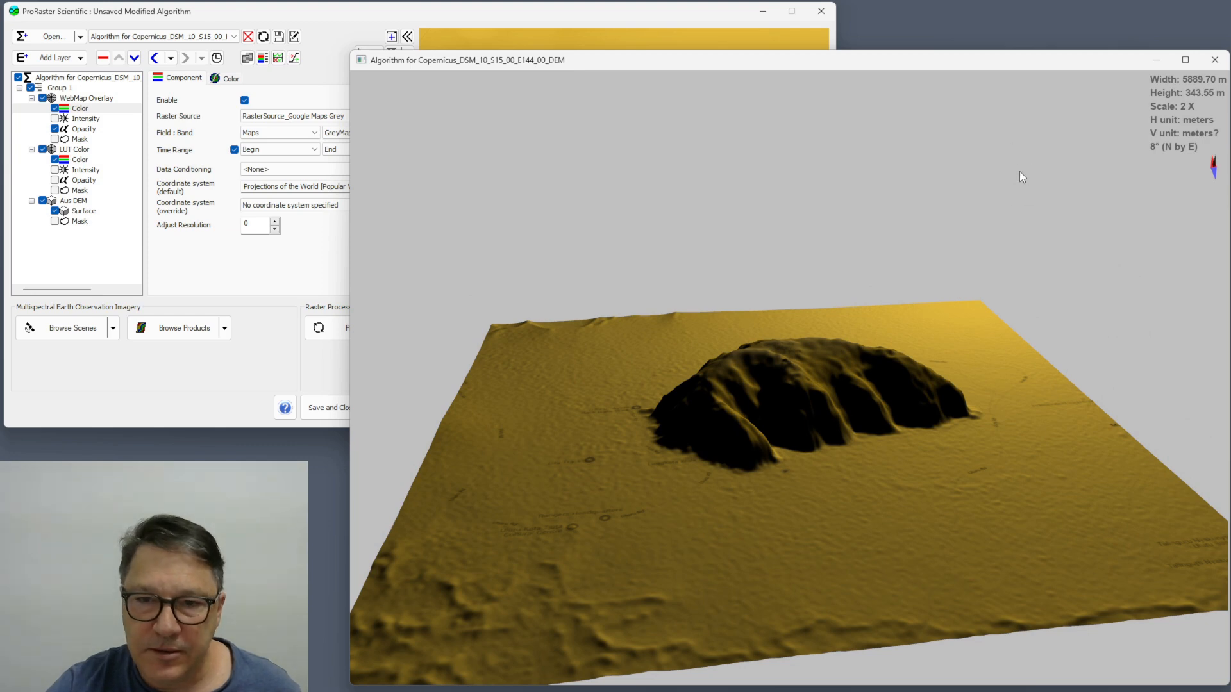
drag(634, 525, 475, 323)
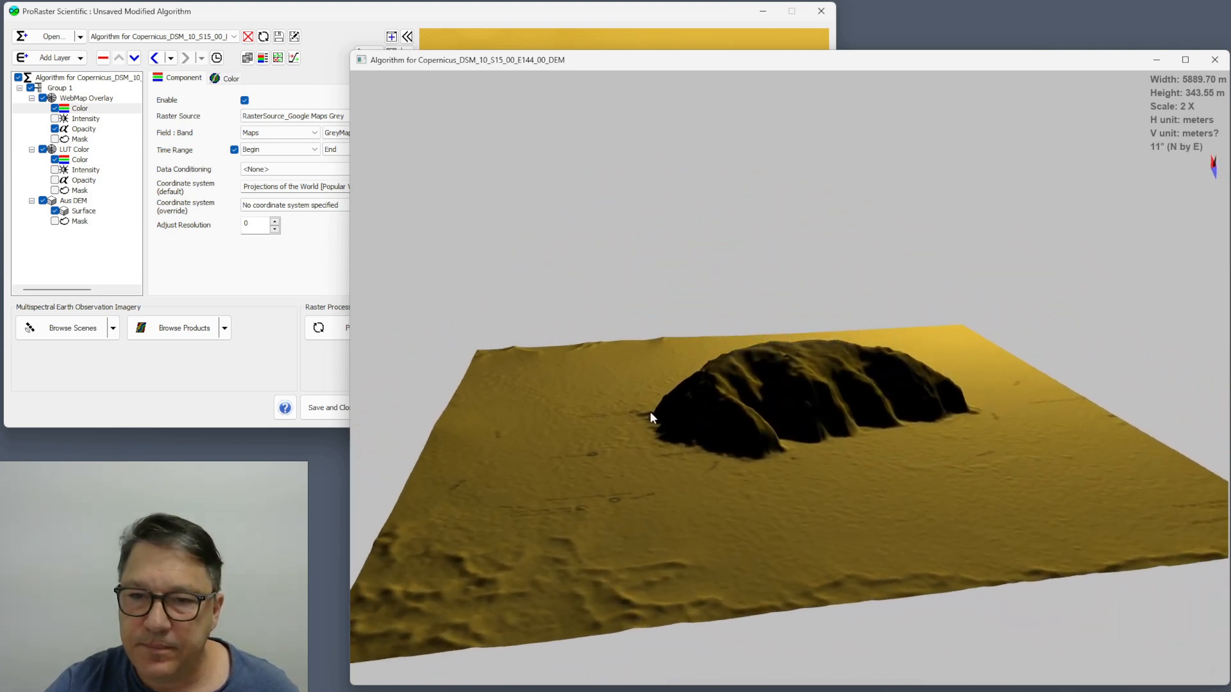
drag(498, 366, 725, 463)
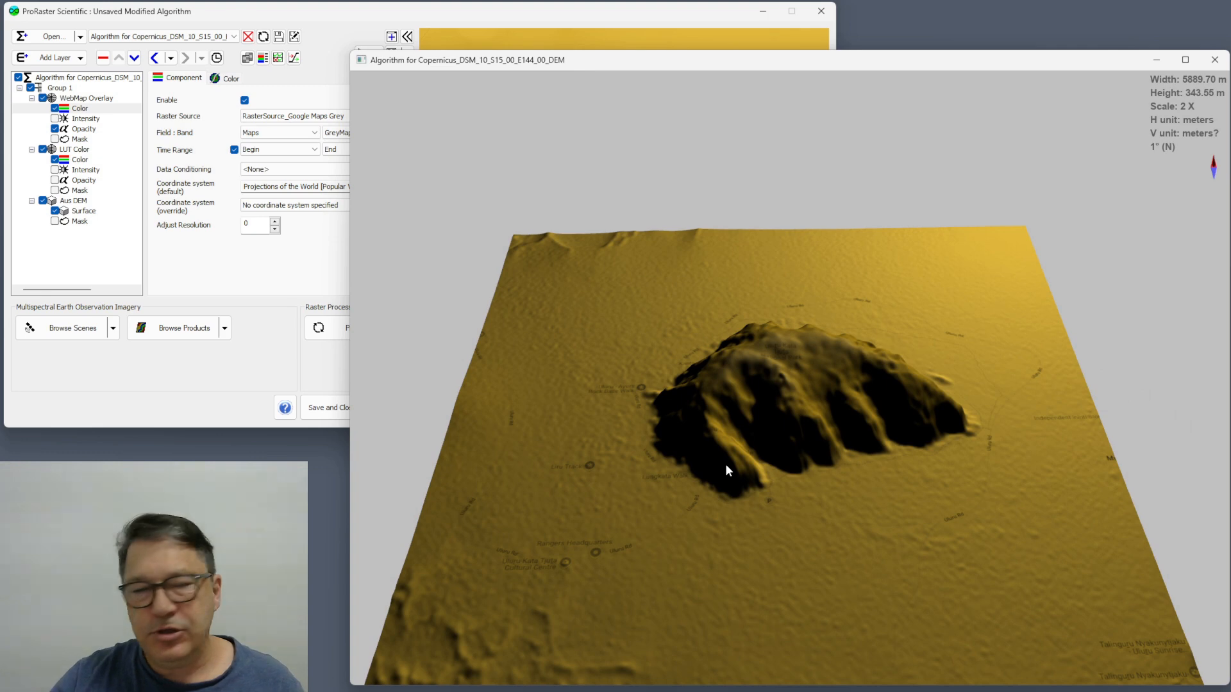
Step: Enable the LUT Color layer's Intensity component to compare its shading with the 3D lighting, and disable it again
click(75, 150)
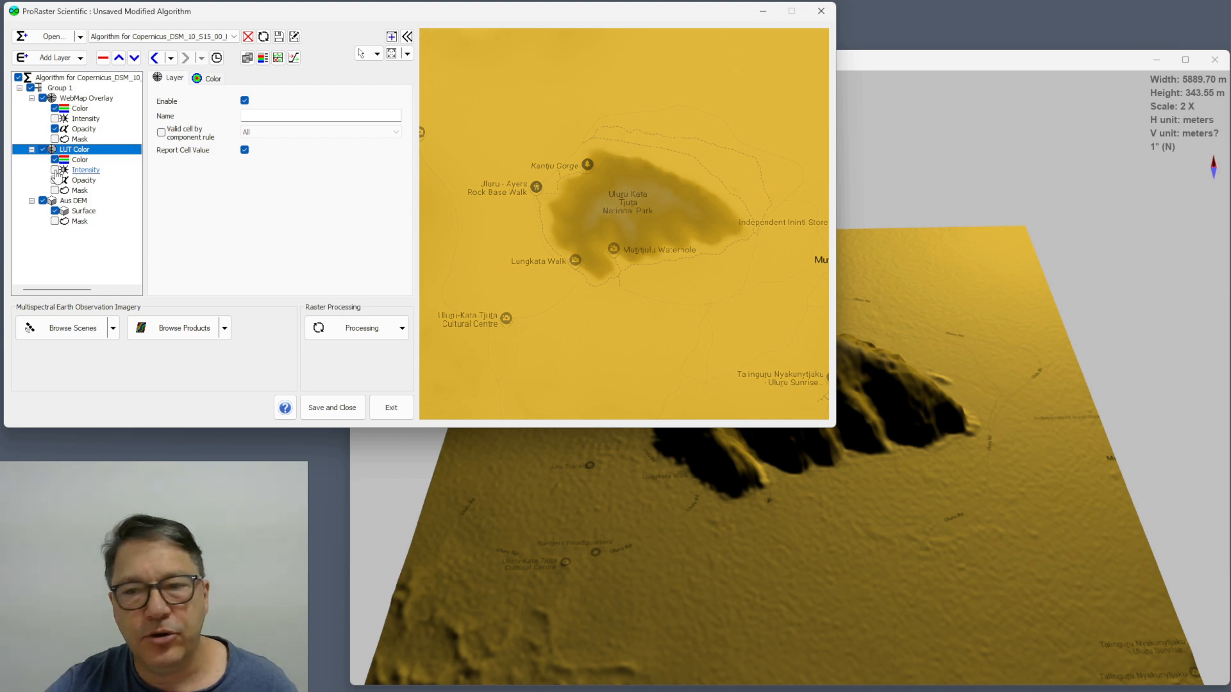
click(55, 170)
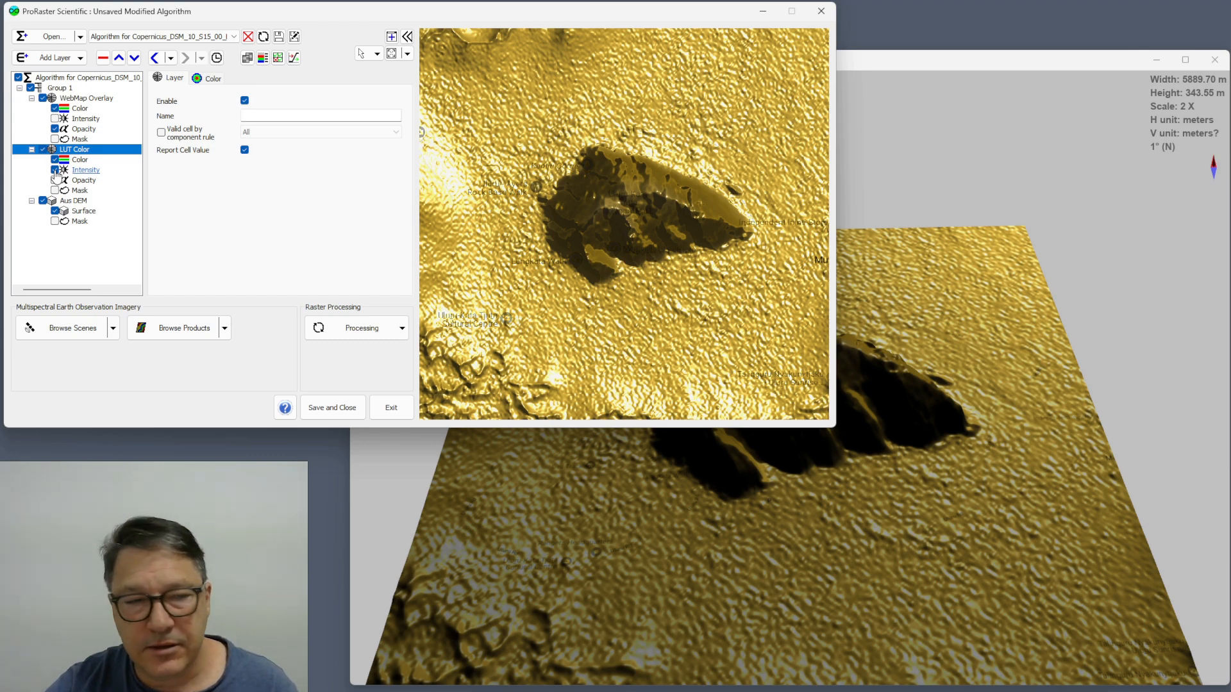
click(55, 170)
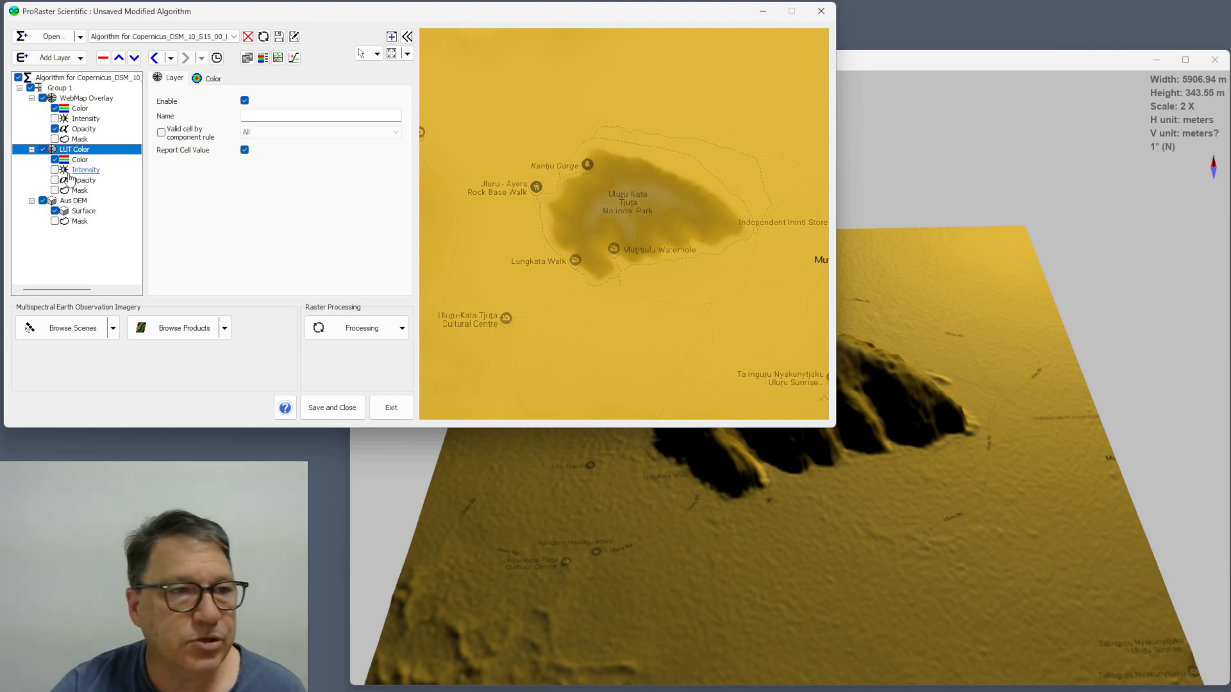
Step: Restore the factory 3D map settings and apply them to the Uluru view
click(870, 66)
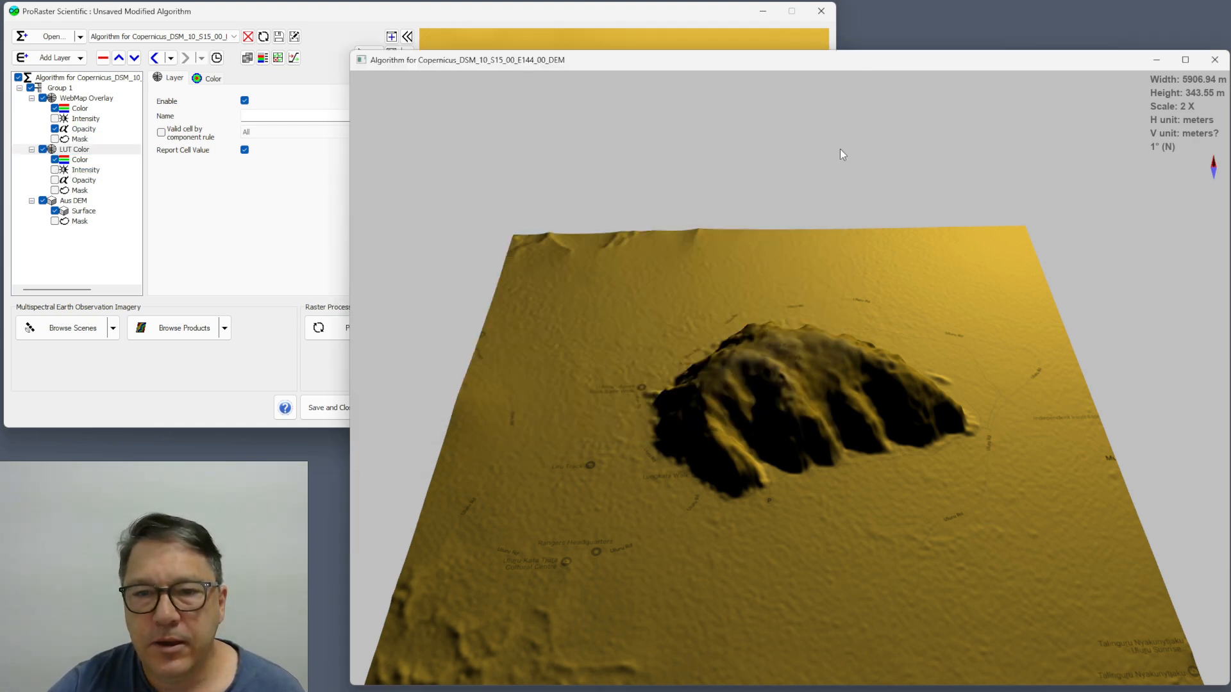
right_click(781, 353)
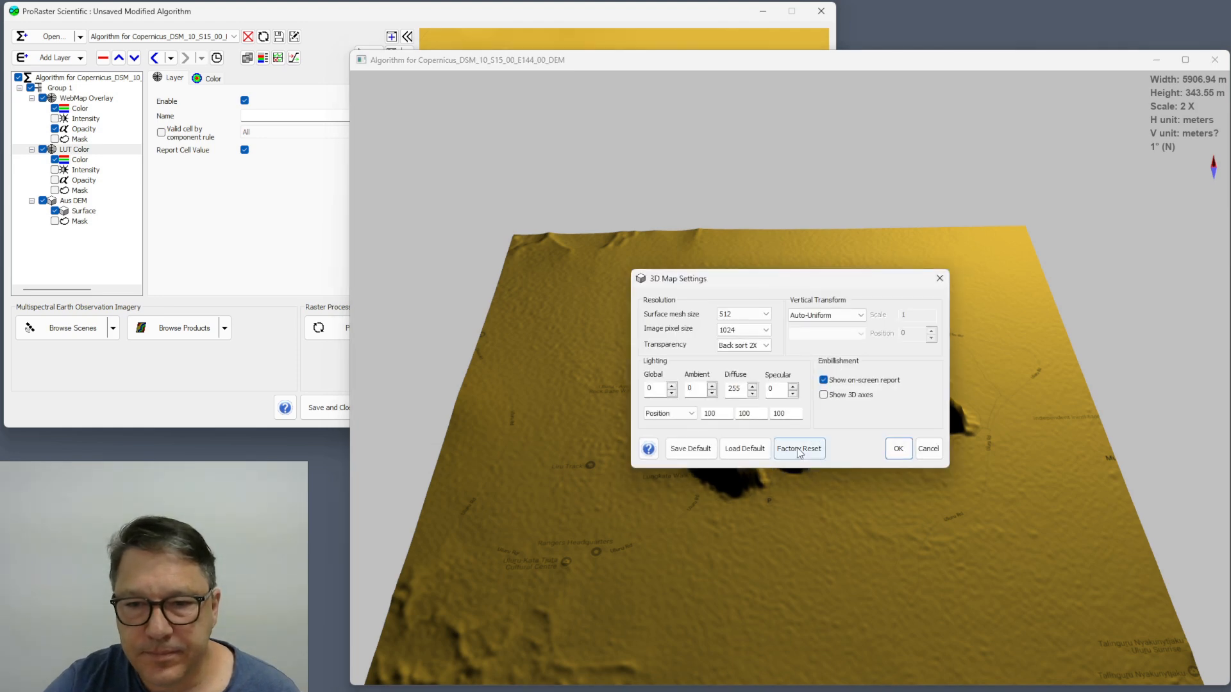
click(800, 449)
click(897, 449)
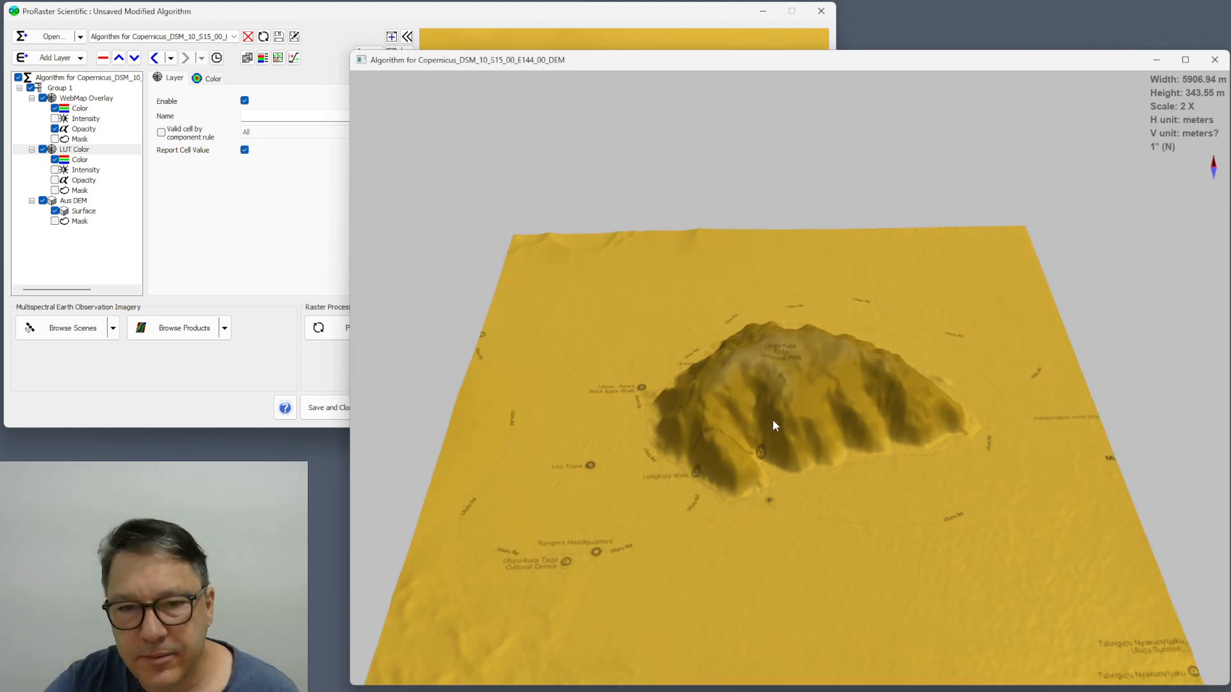
Step: Reopen the 3D Map Settings beside the rock, review the lighting values and close them without changes
right_click(783, 390)
click(836, 477)
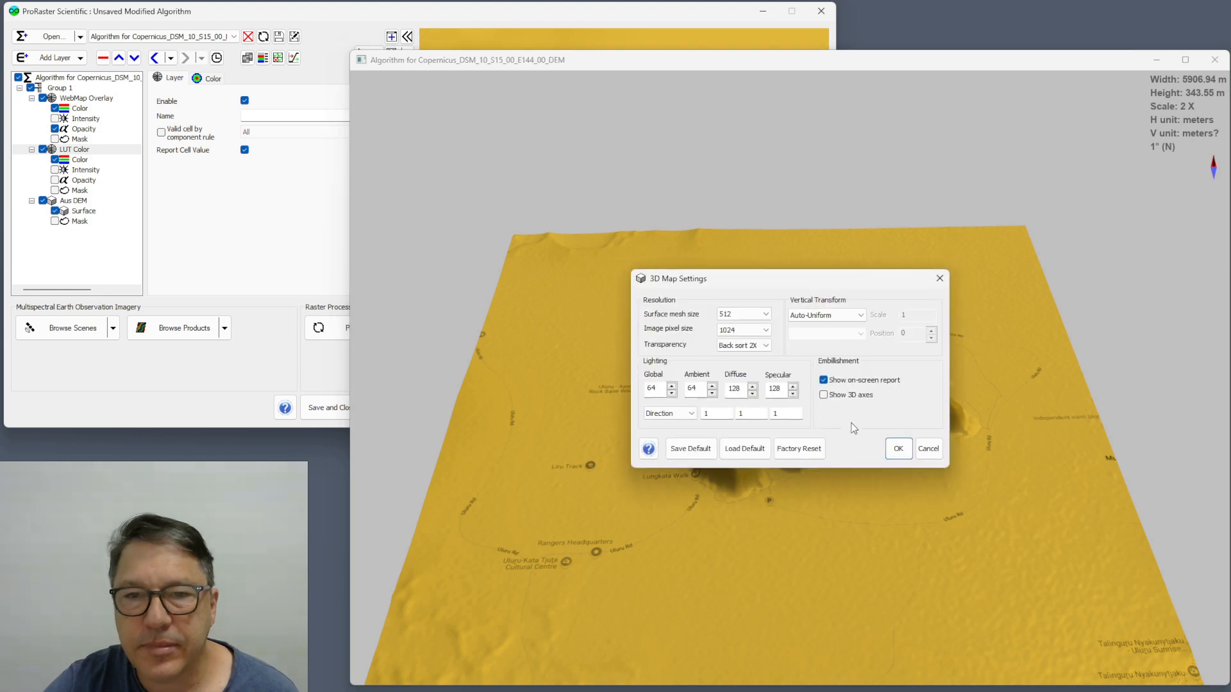
drag(774, 277, 616, 134)
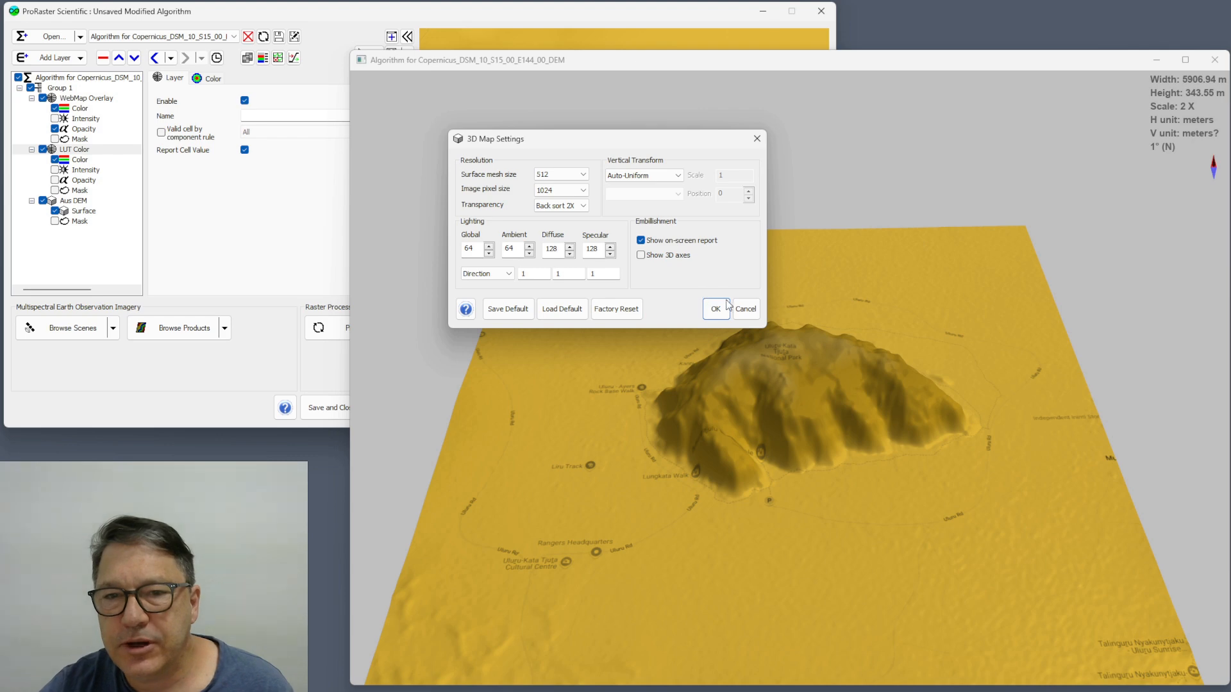
click(745, 309)
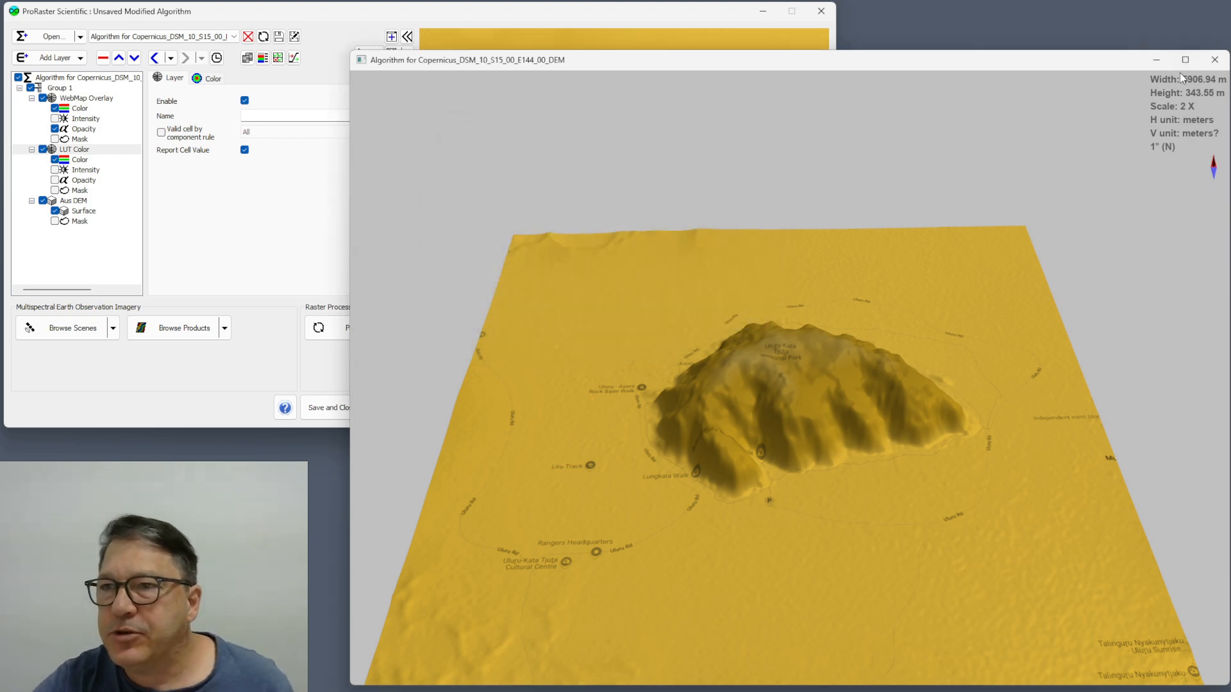
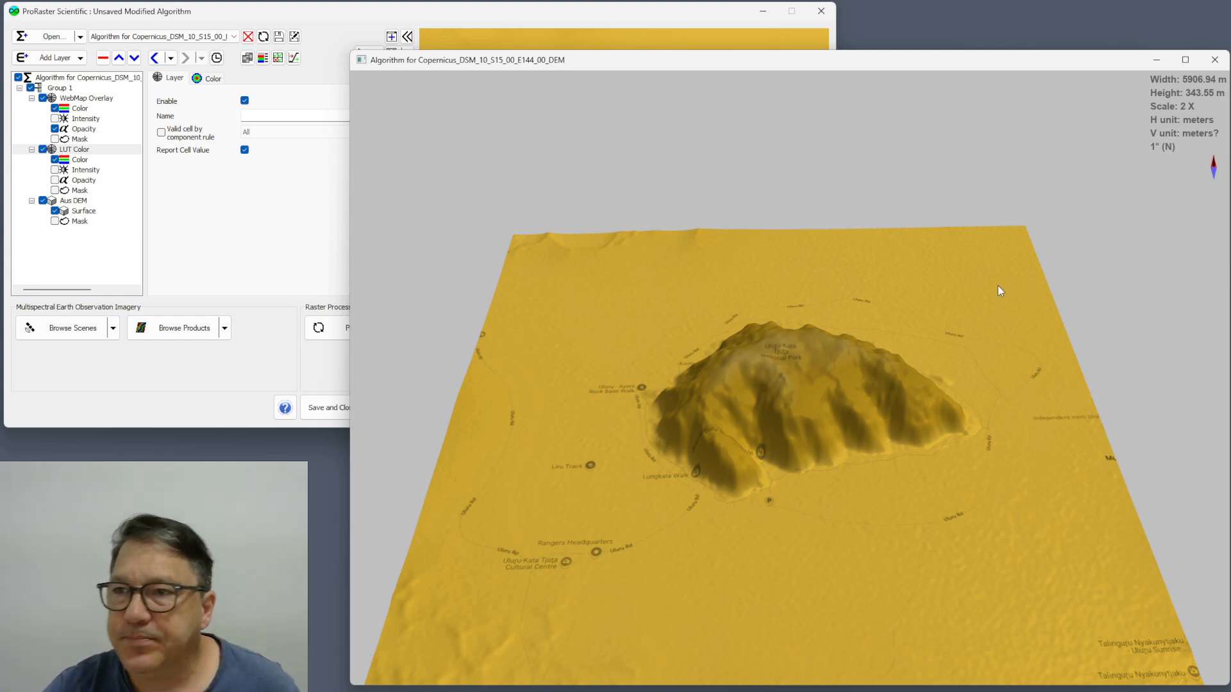
Step: Rotate the Uluru terrain to a north-easterly bearing and turn on the 3D axes in the 3D Map Settings
drag(921, 287, 1228, 156)
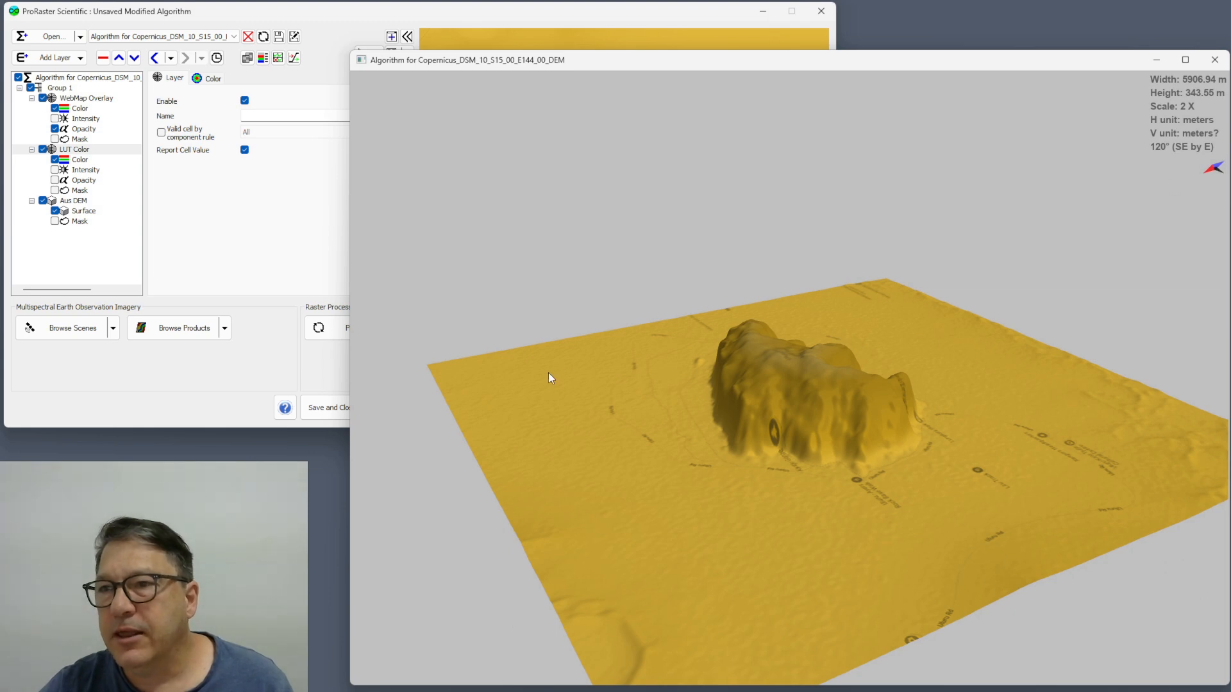
drag(549, 377, 1193, 250)
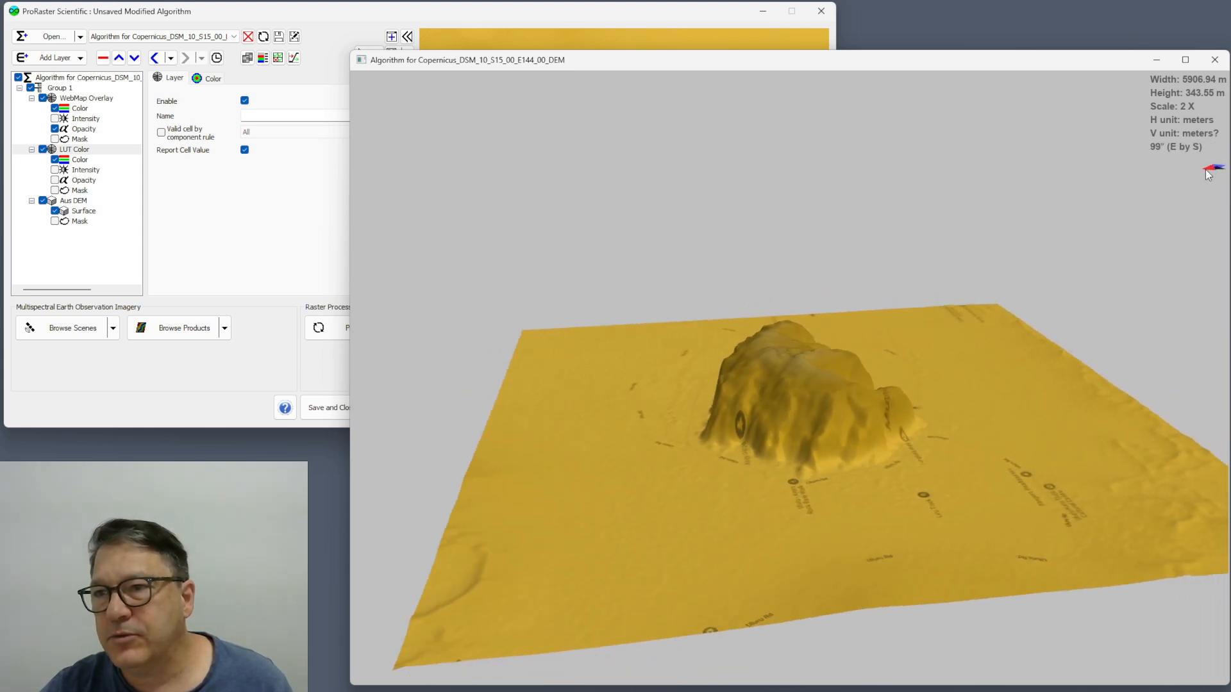
drag(640, 380, 528, 351)
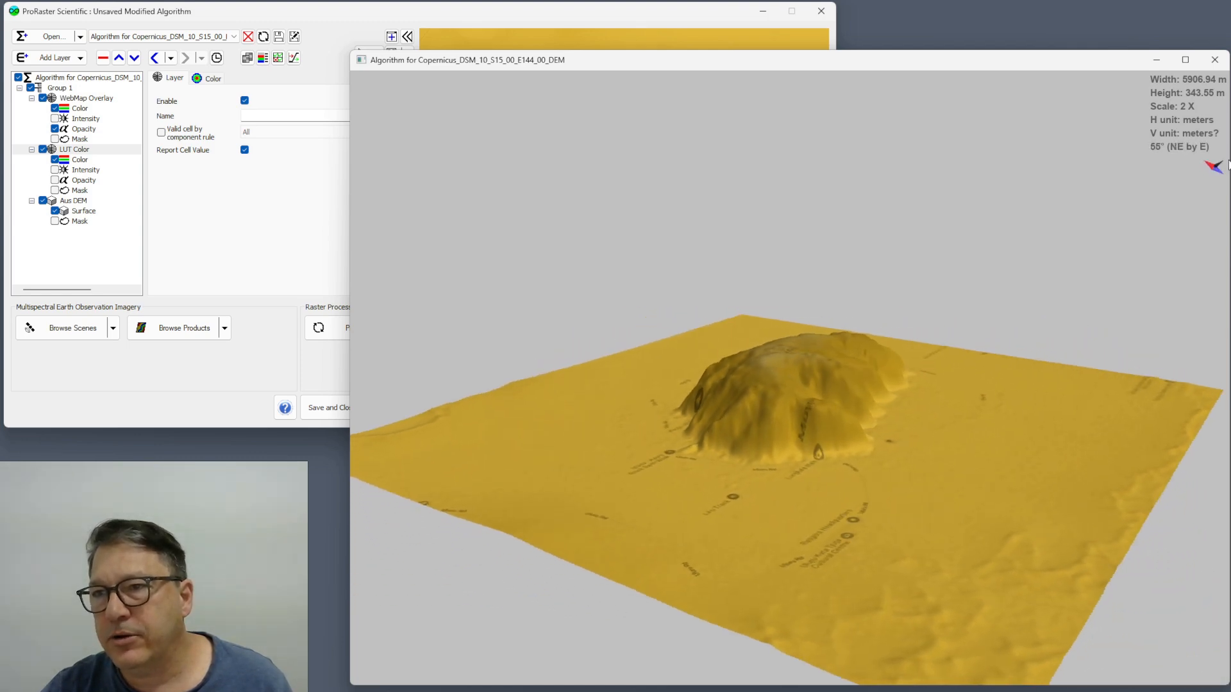
drag(700, 366, 910, 276)
right_click(821, 350)
click(885, 439)
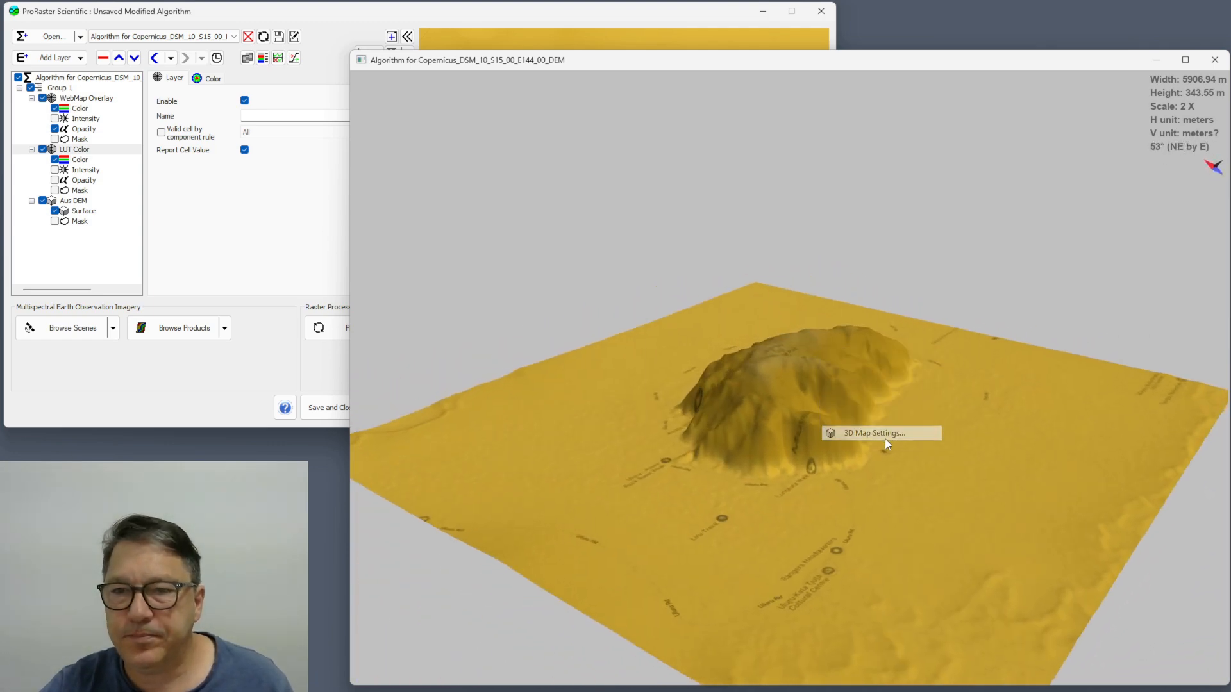
click(834, 394)
click(898, 448)
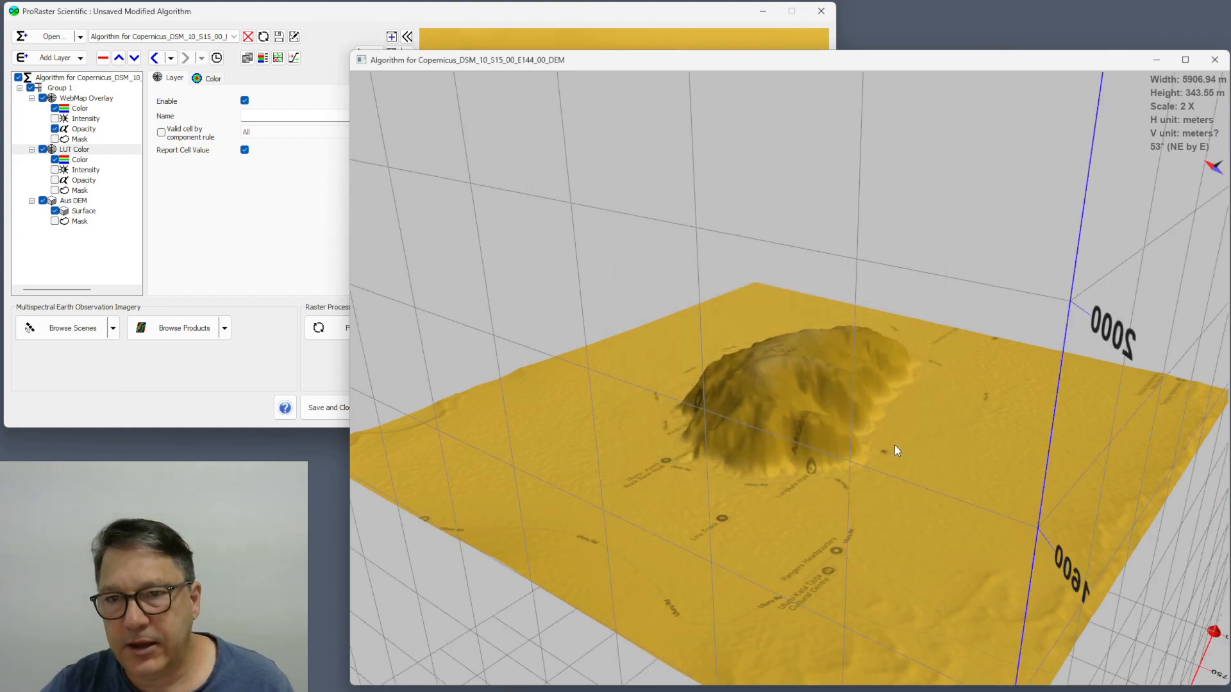
Step: Examine the 3D axes and grid around the terrain from several angles and recheck the 3D Map Settings
scroll(827, 410, down, 6)
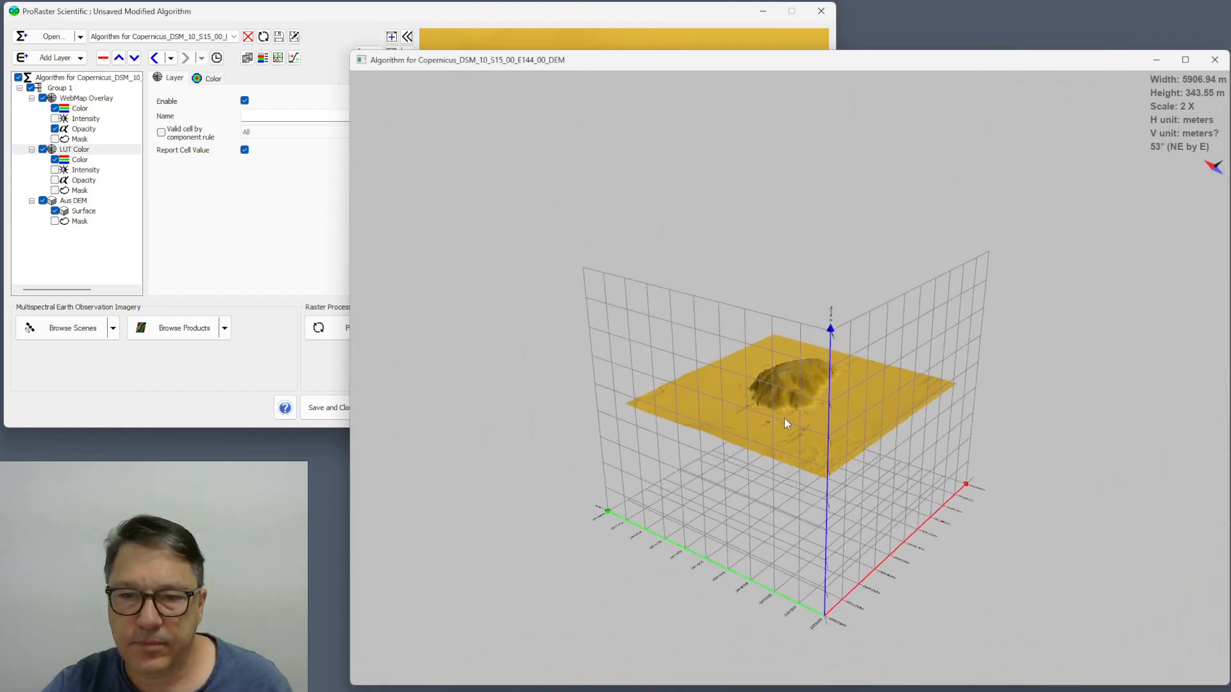
drag(627, 402, 890, 352)
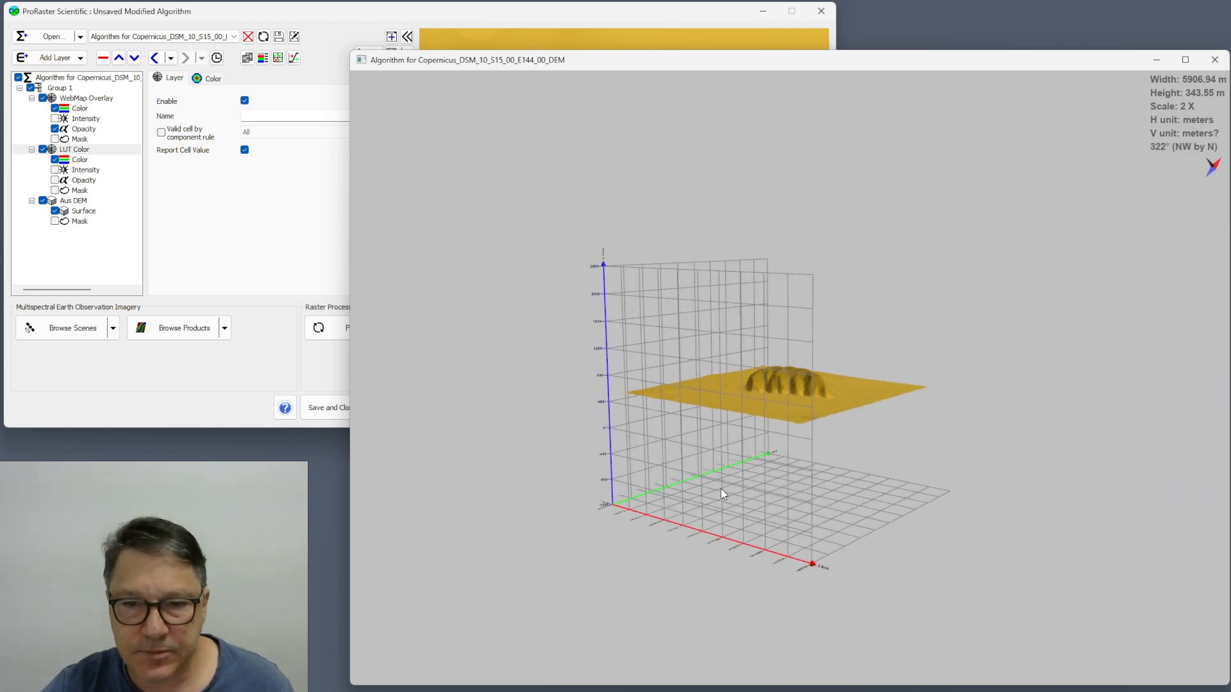
scroll(720, 488, up, 5)
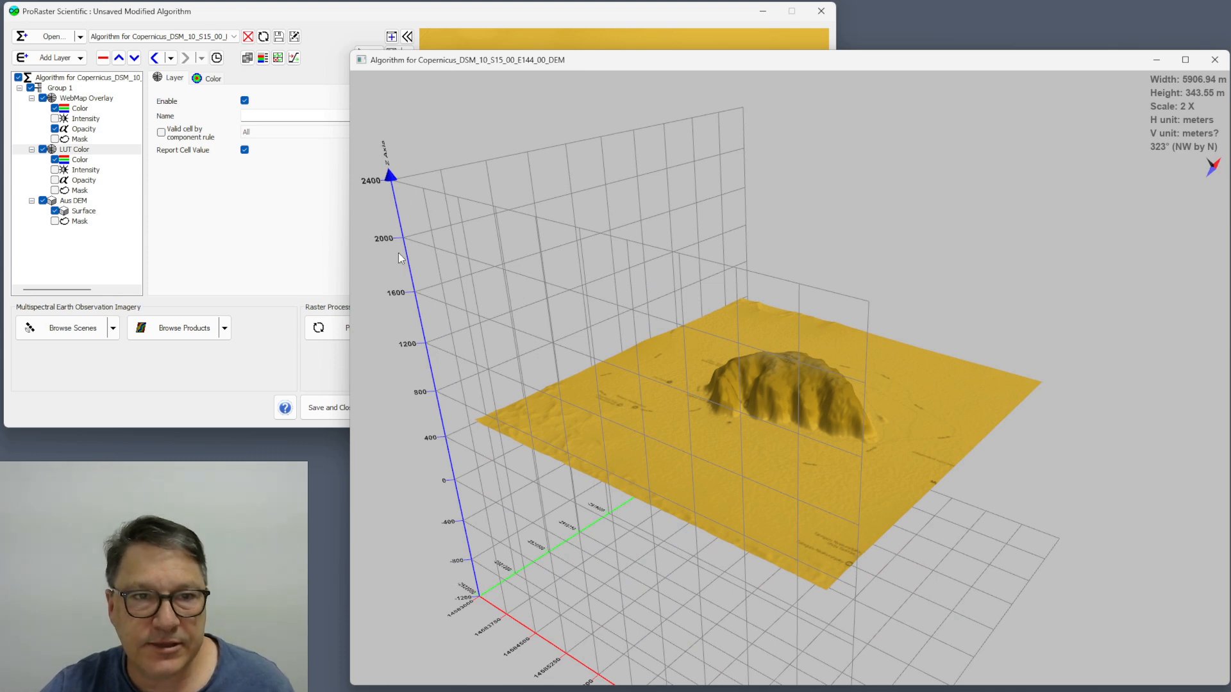
drag(1006, 399, 786, 450)
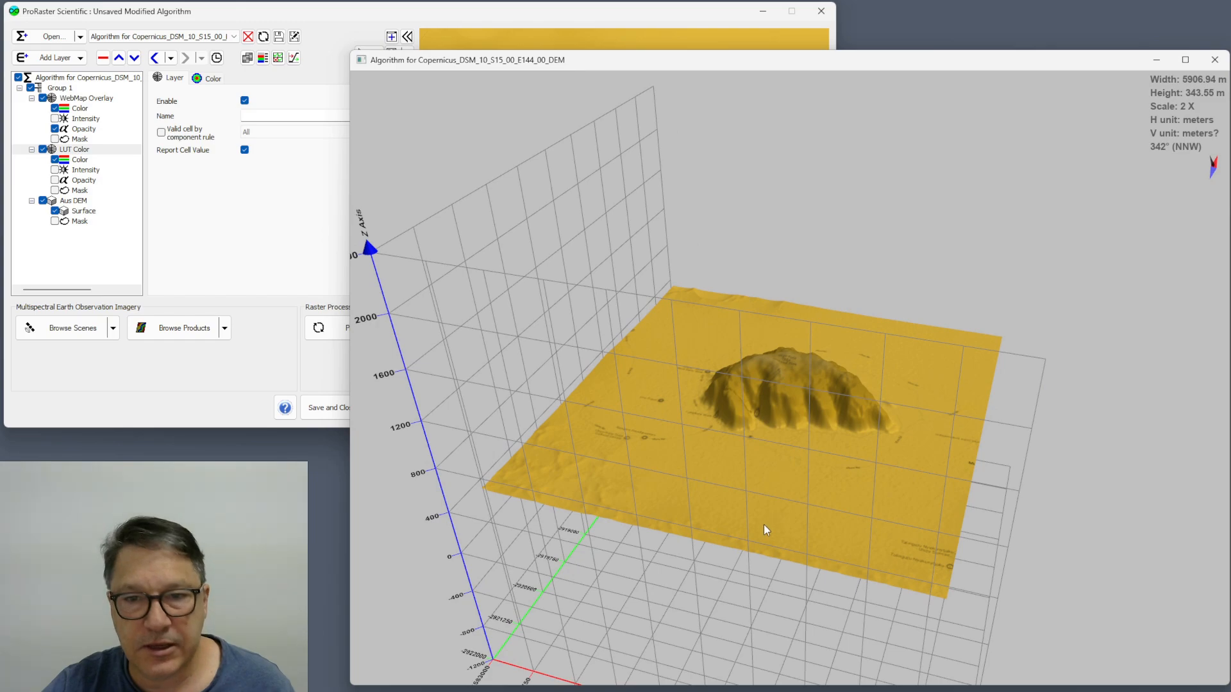
drag(756, 542, 499, 364)
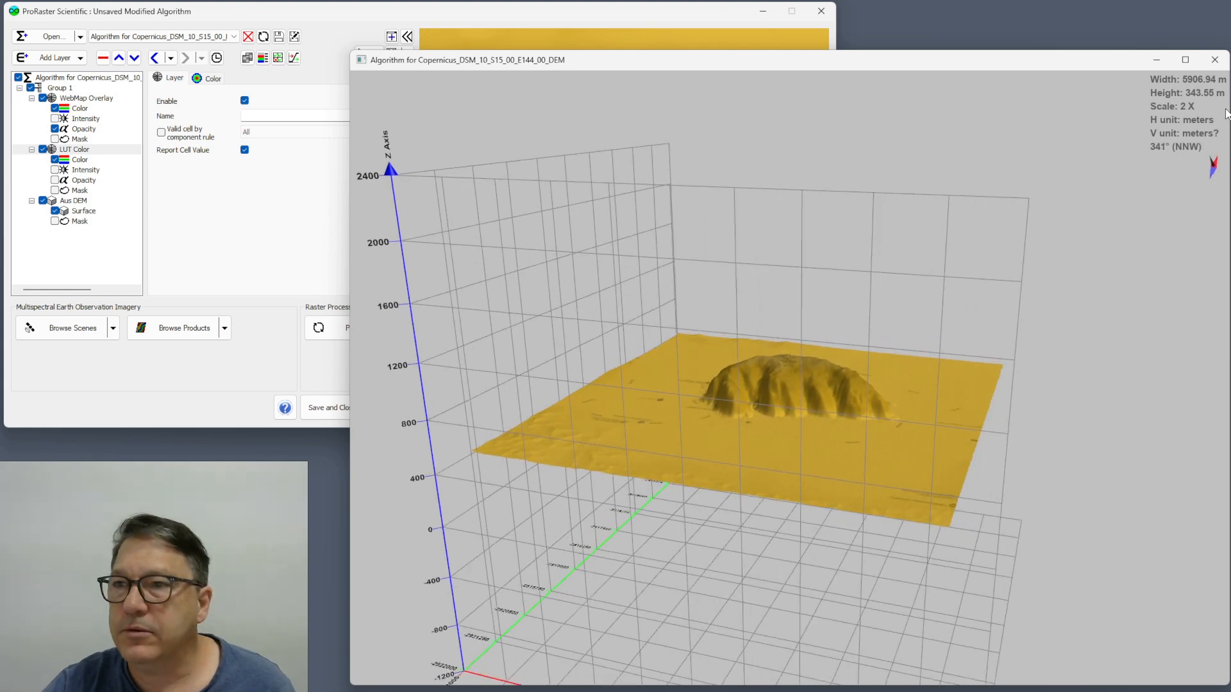
right_click(921, 298)
click(994, 380)
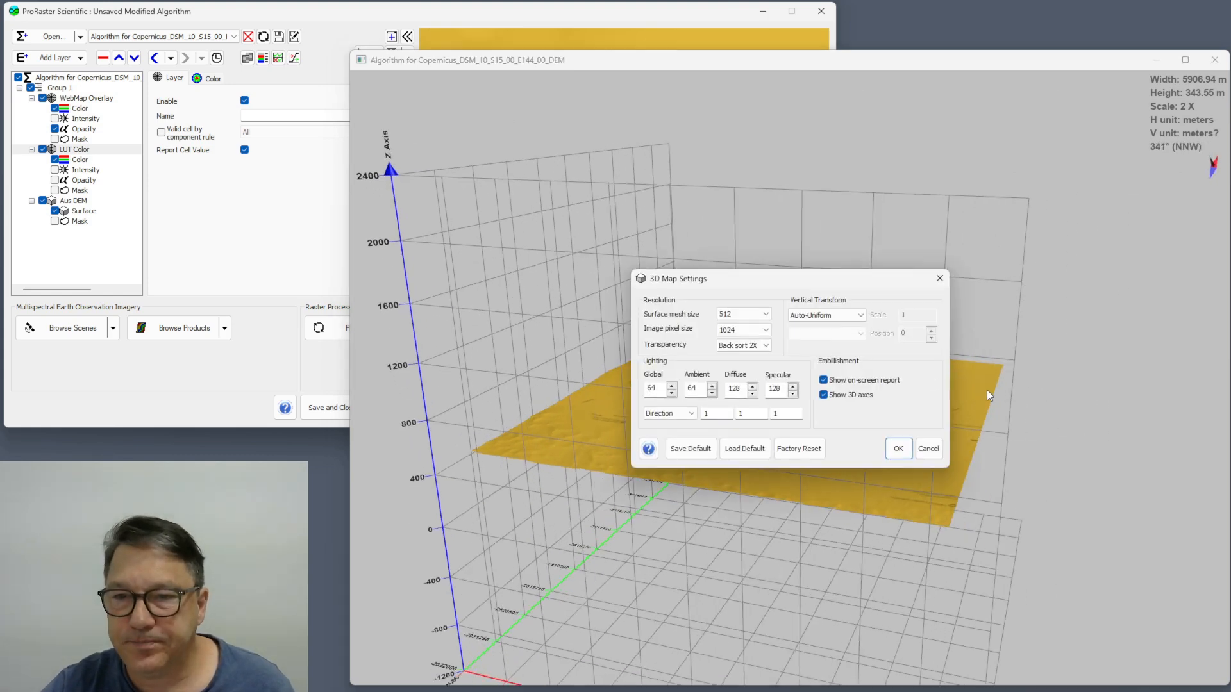
click(898, 449)
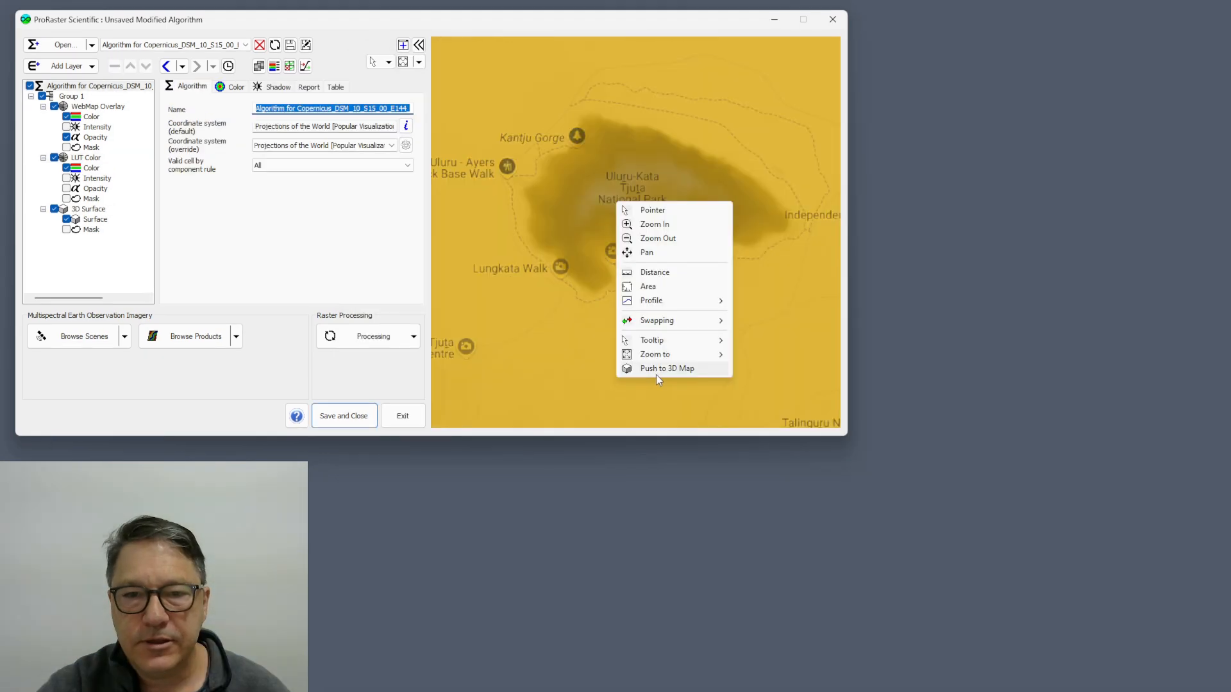
Step: Push the Uluru map to a new 3D map, place its window beside the main one and zoom in on the rock
click(660, 369)
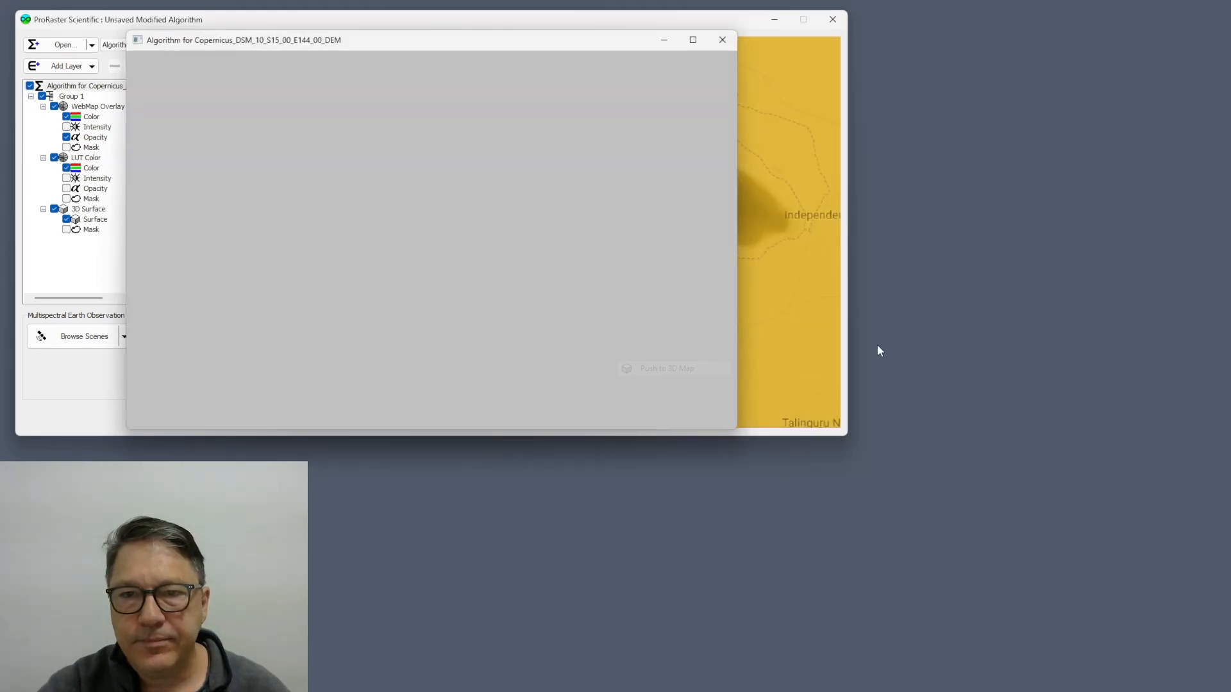
drag(383, 41, 793, 142)
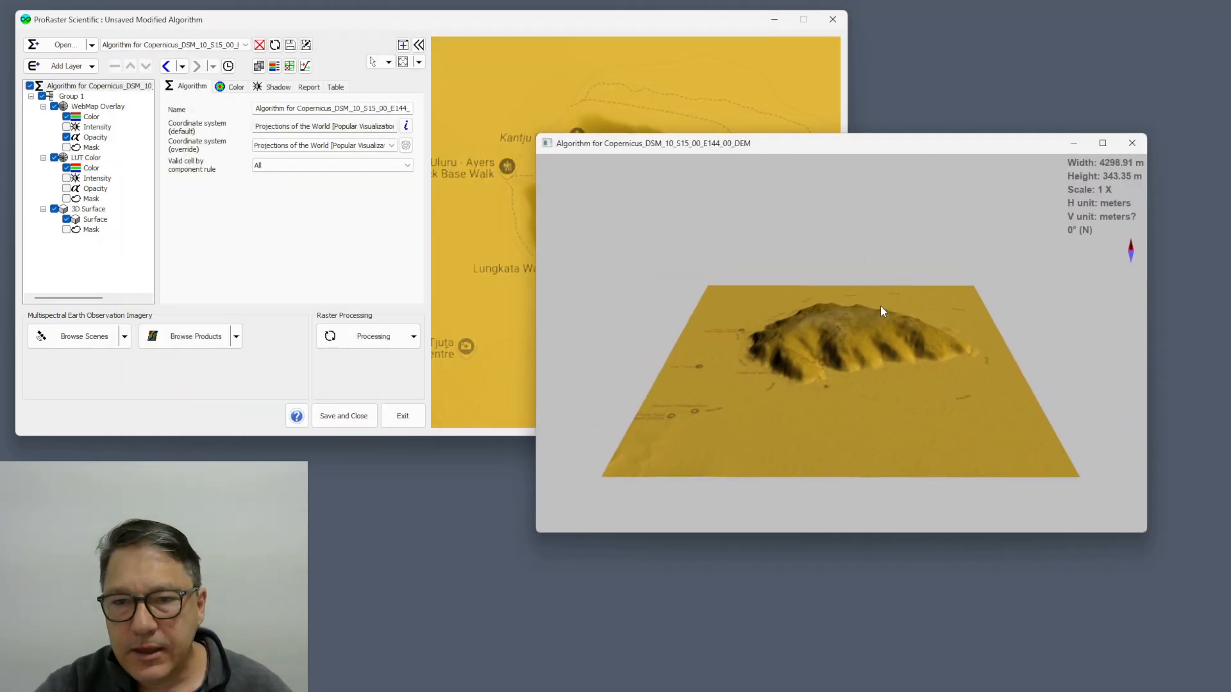
scroll(853, 327, up, 5)
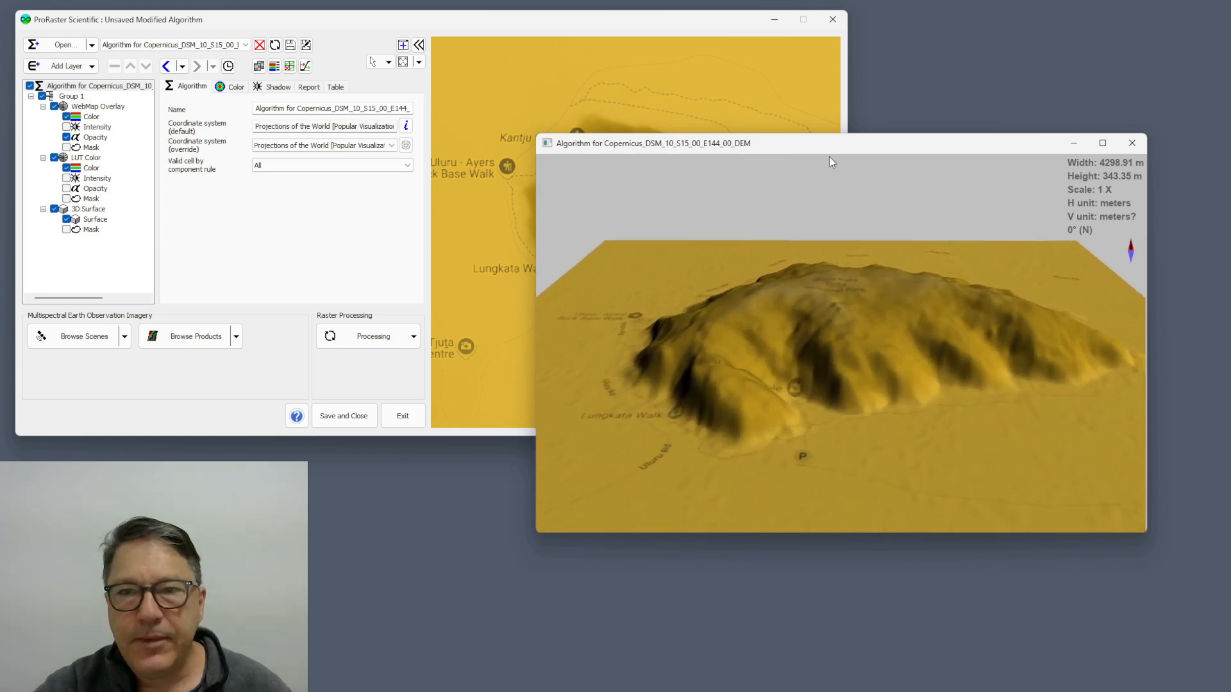
drag(824, 149, 836, 191)
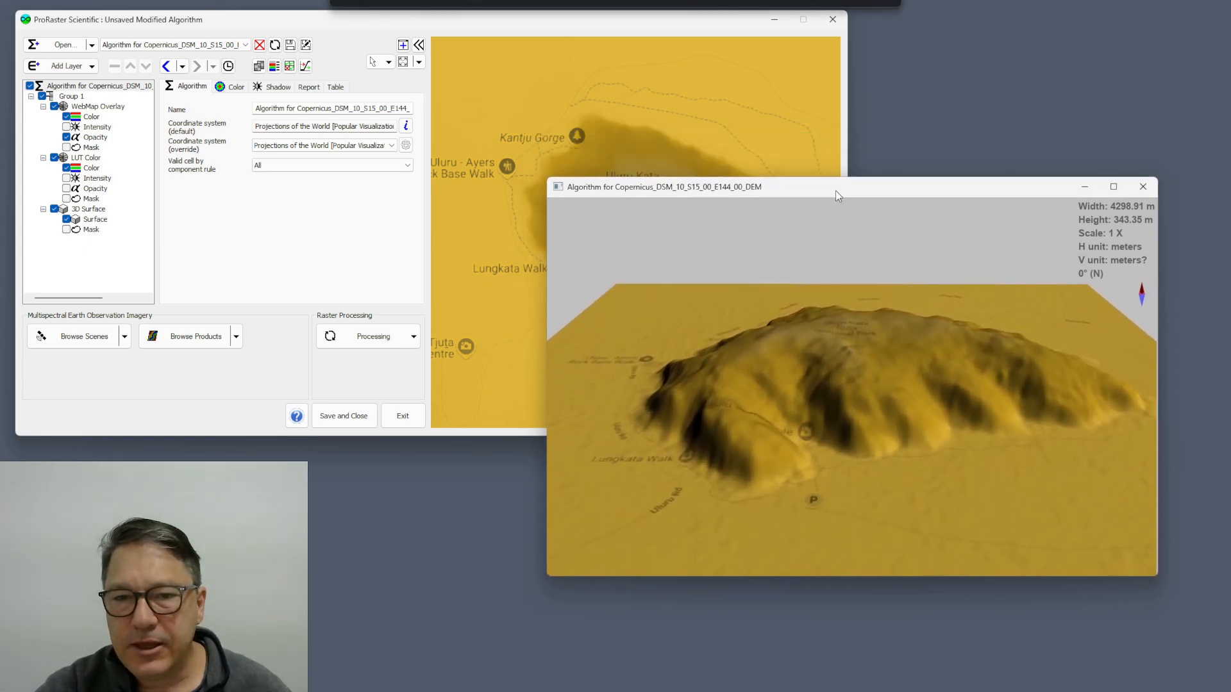
Step: Enable color interpolation on the 3D Surface layer and set it to Nearest Neighbor
click(94, 218)
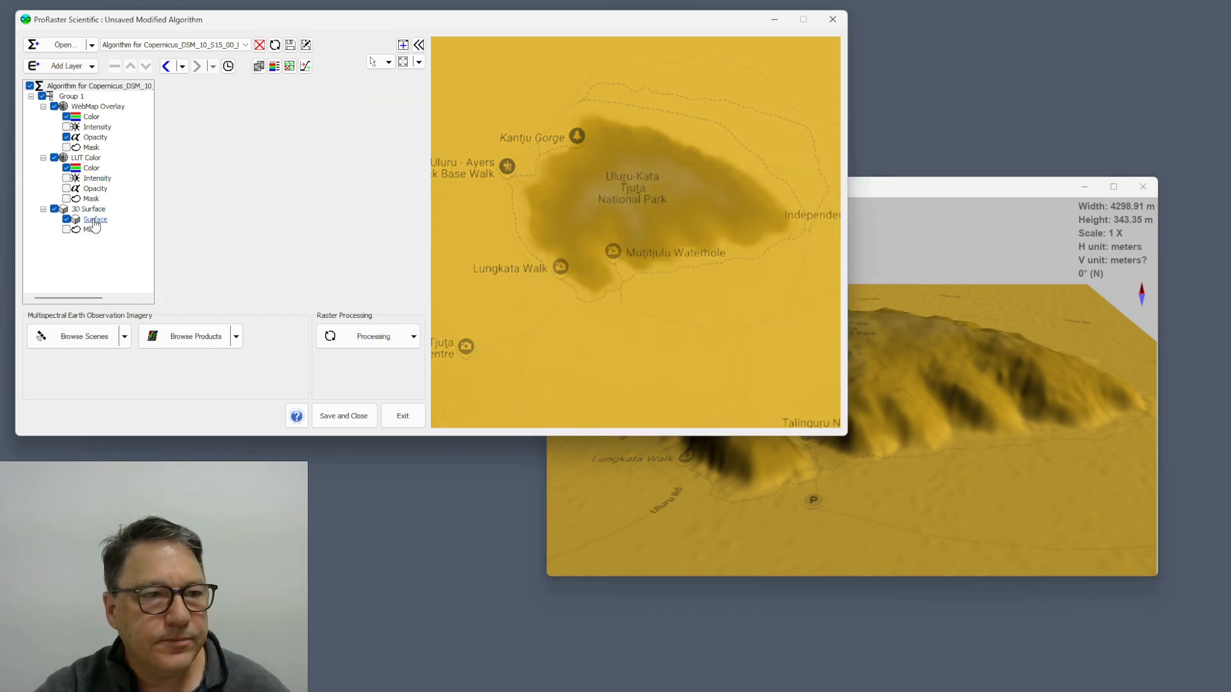
click(90, 209)
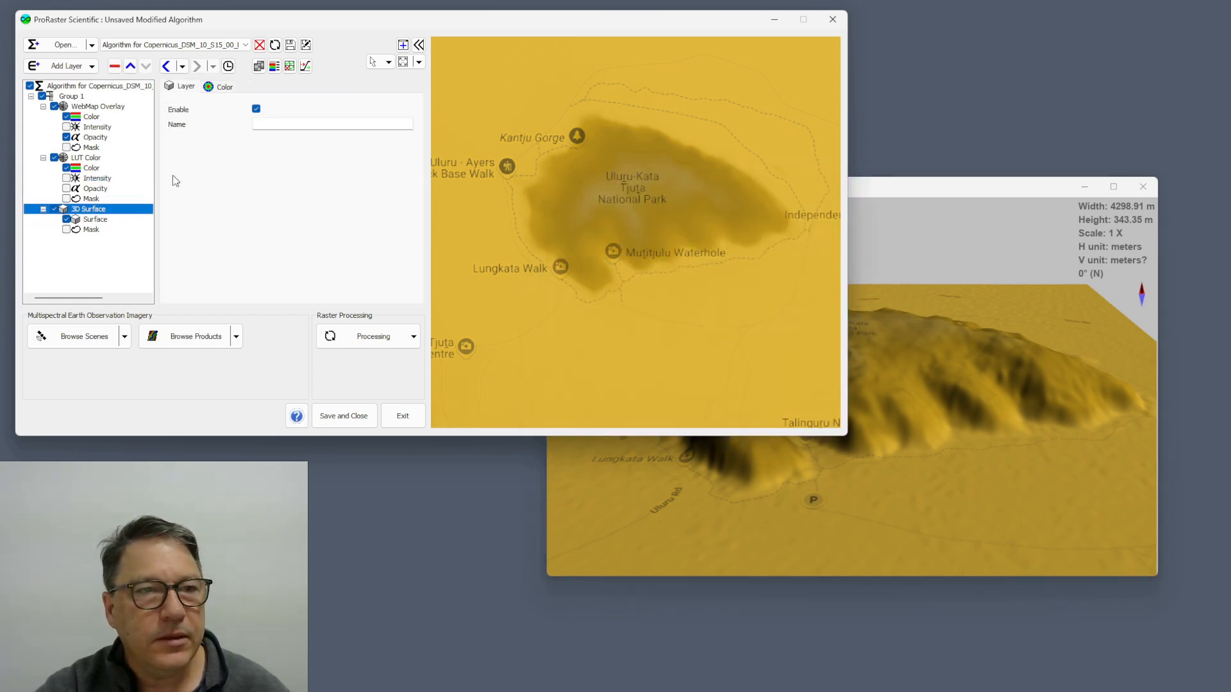
click(224, 87)
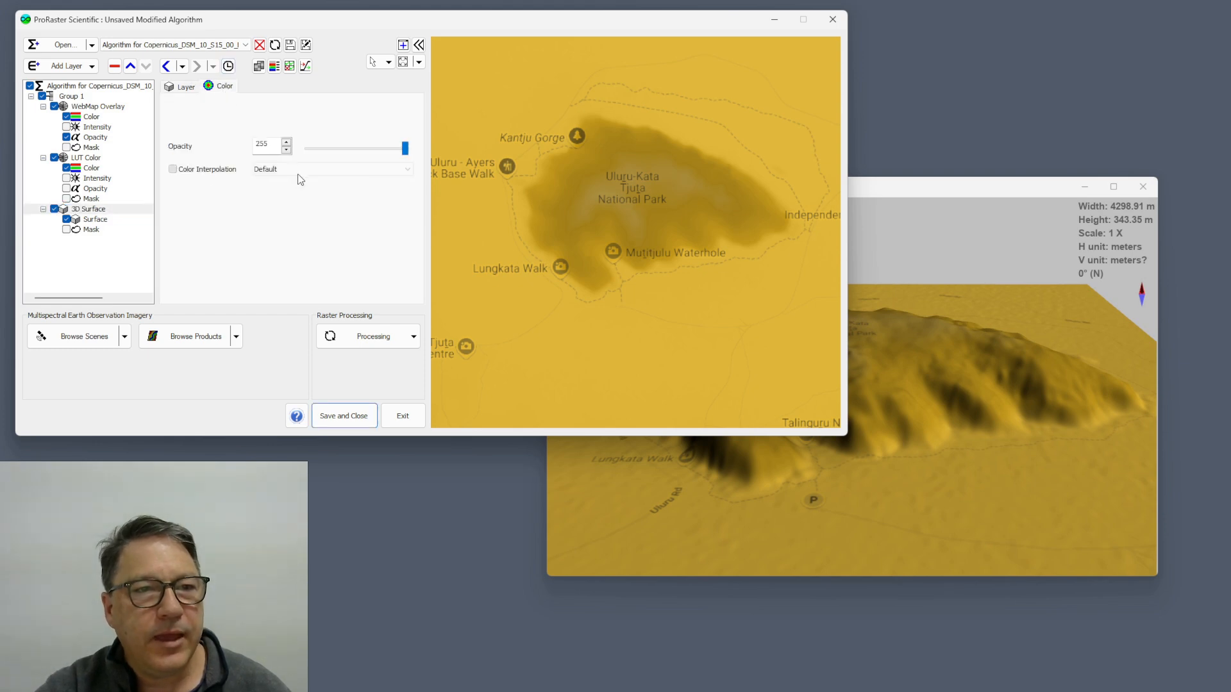
click(302, 170)
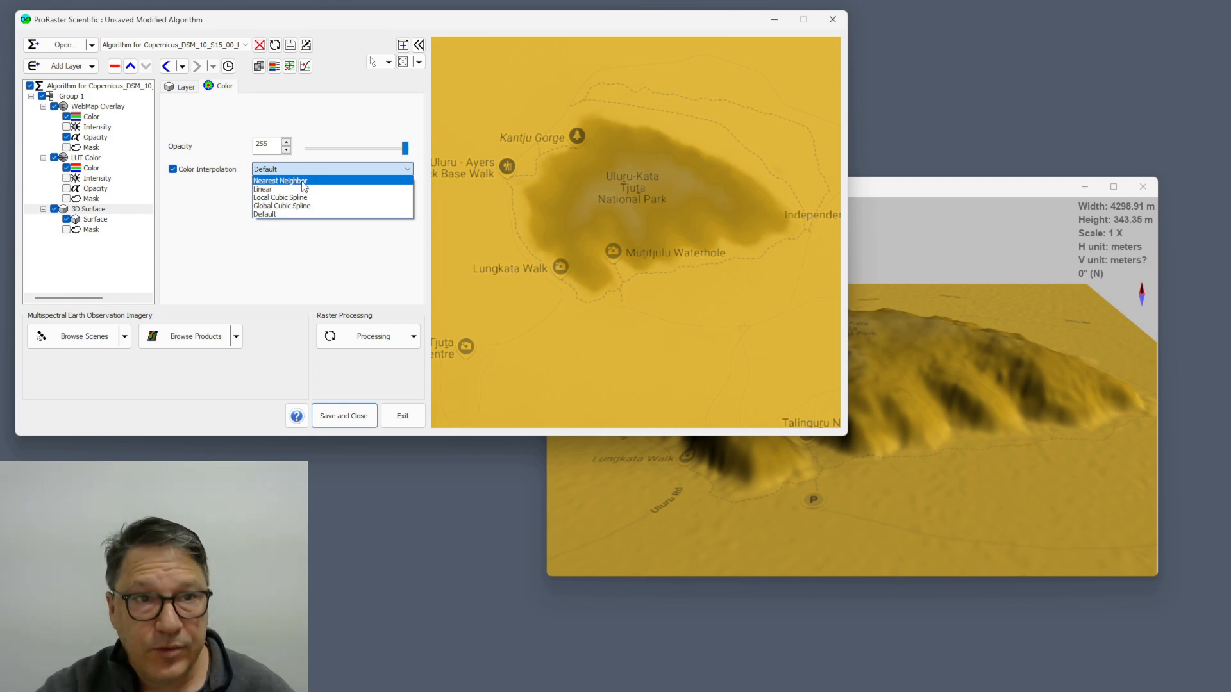
click(302, 182)
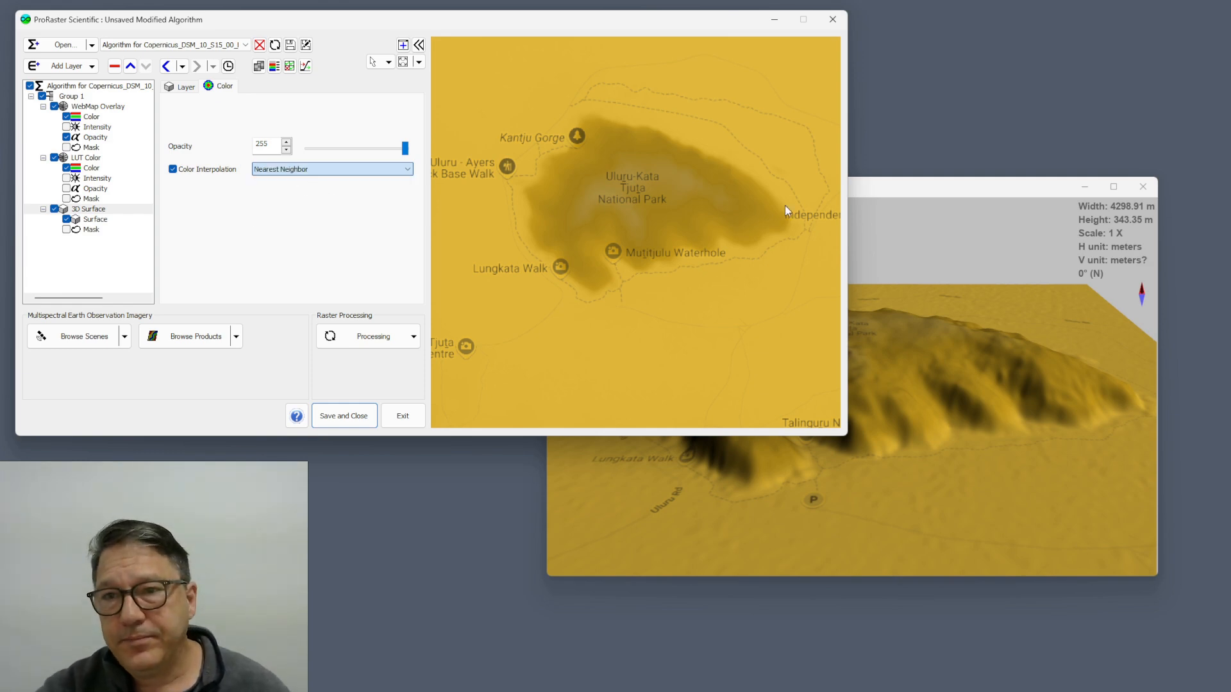
Step: Examine the Uluru surface in the 3D map up close and from several bearings with the new interpolation
click(898, 186)
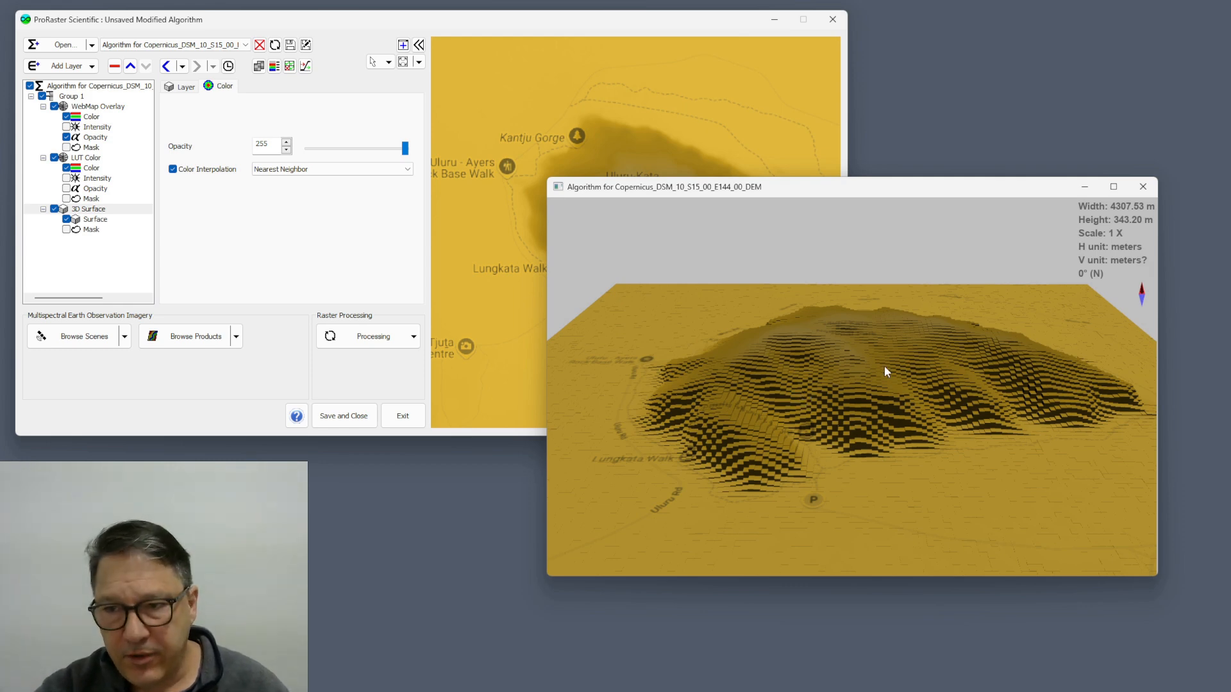
scroll(883, 370, up, 5)
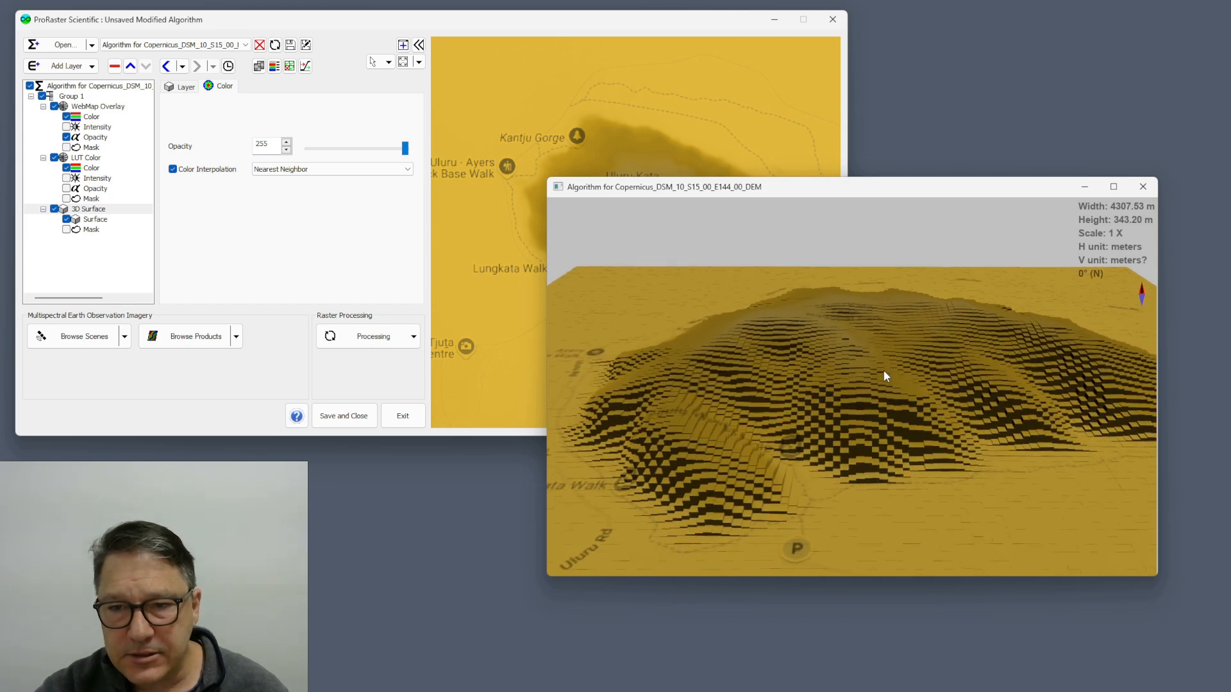
scroll(883, 369, down, 5)
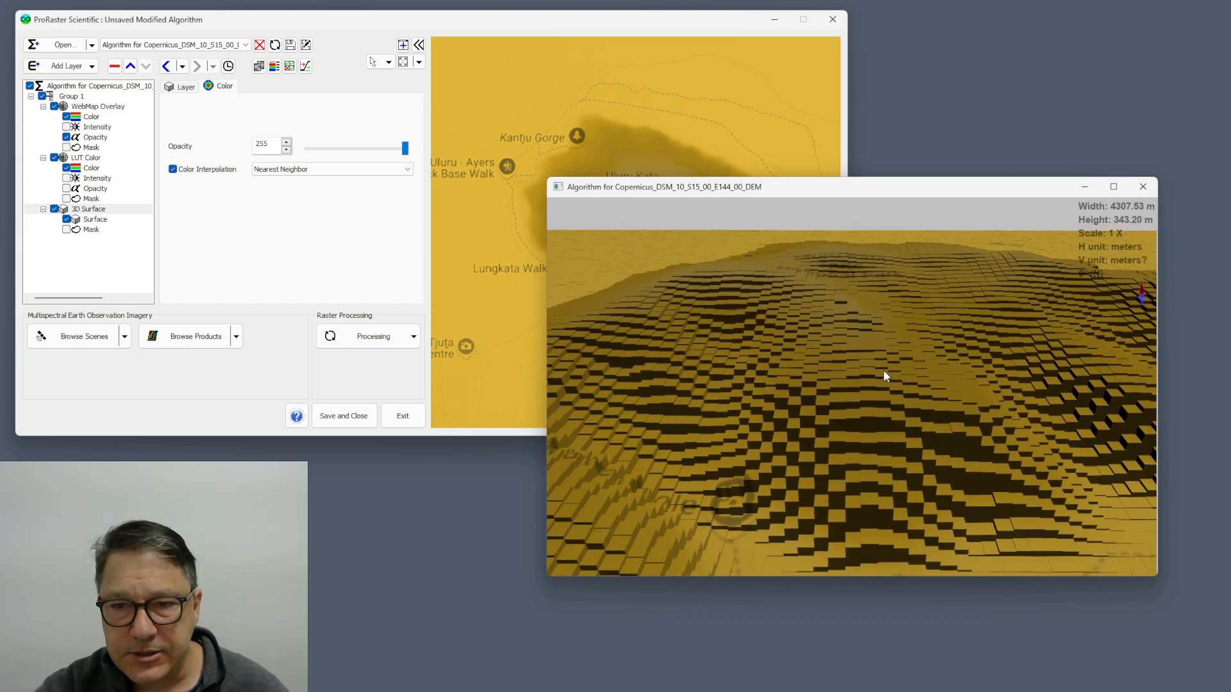
scroll(882, 371, down, 2)
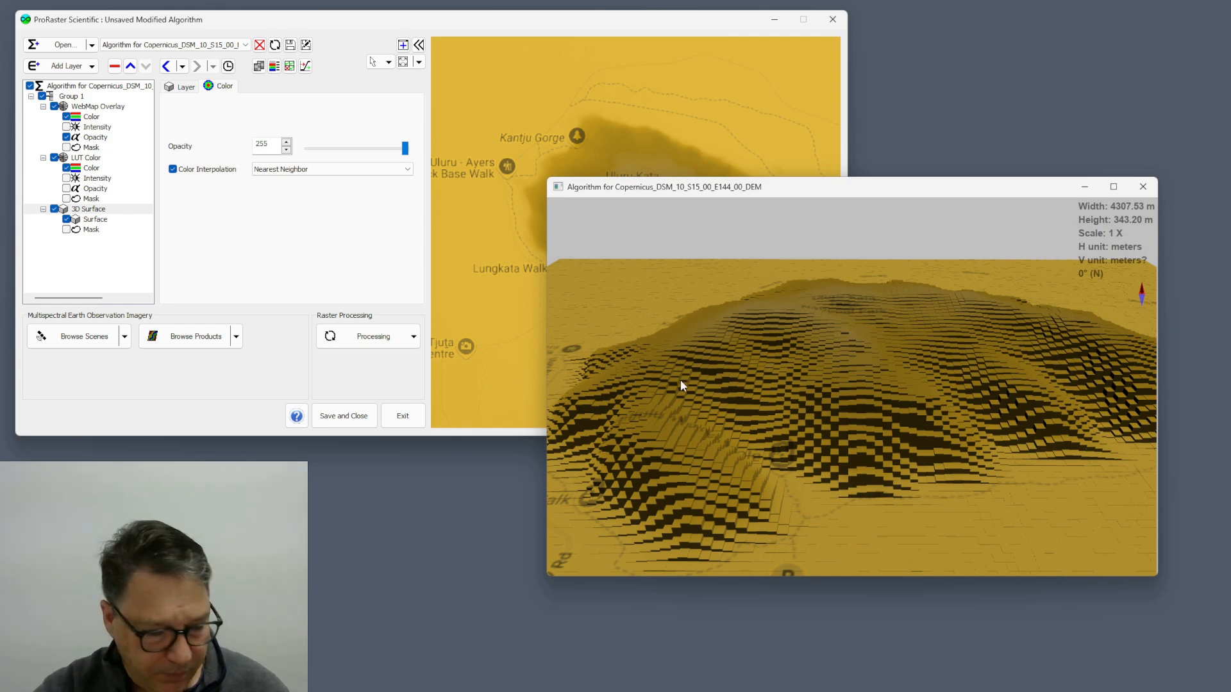
drag(879, 414, 901, 437)
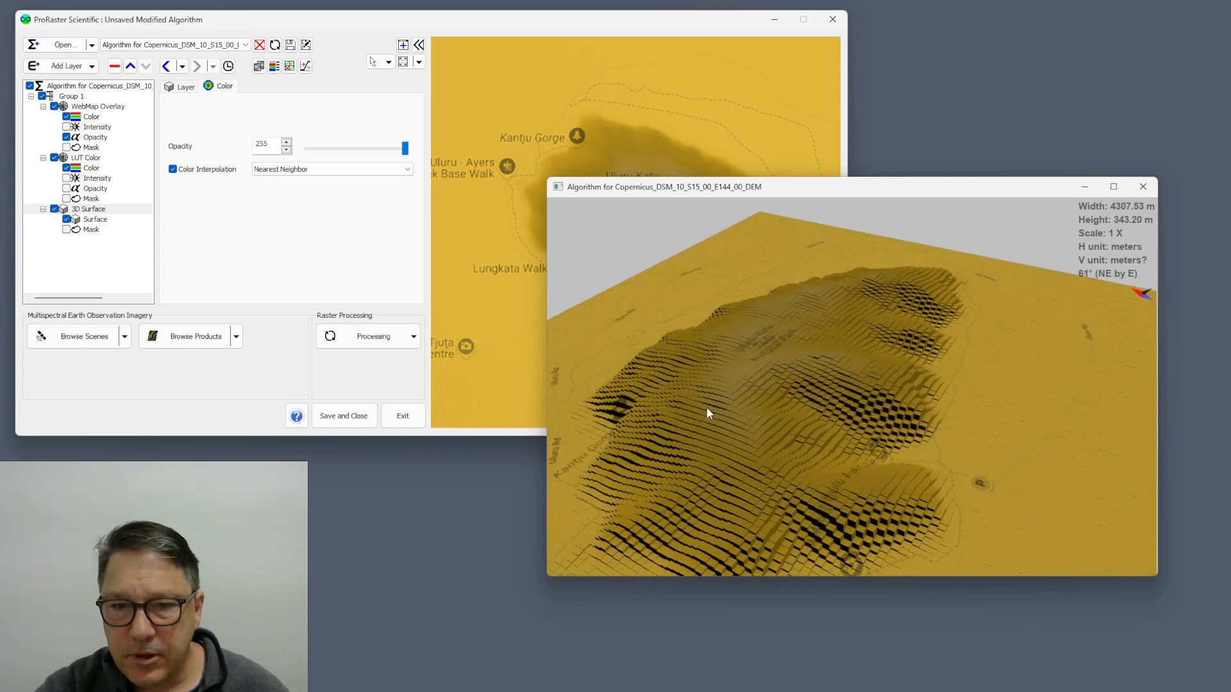
drag(708, 412, 831, 413)
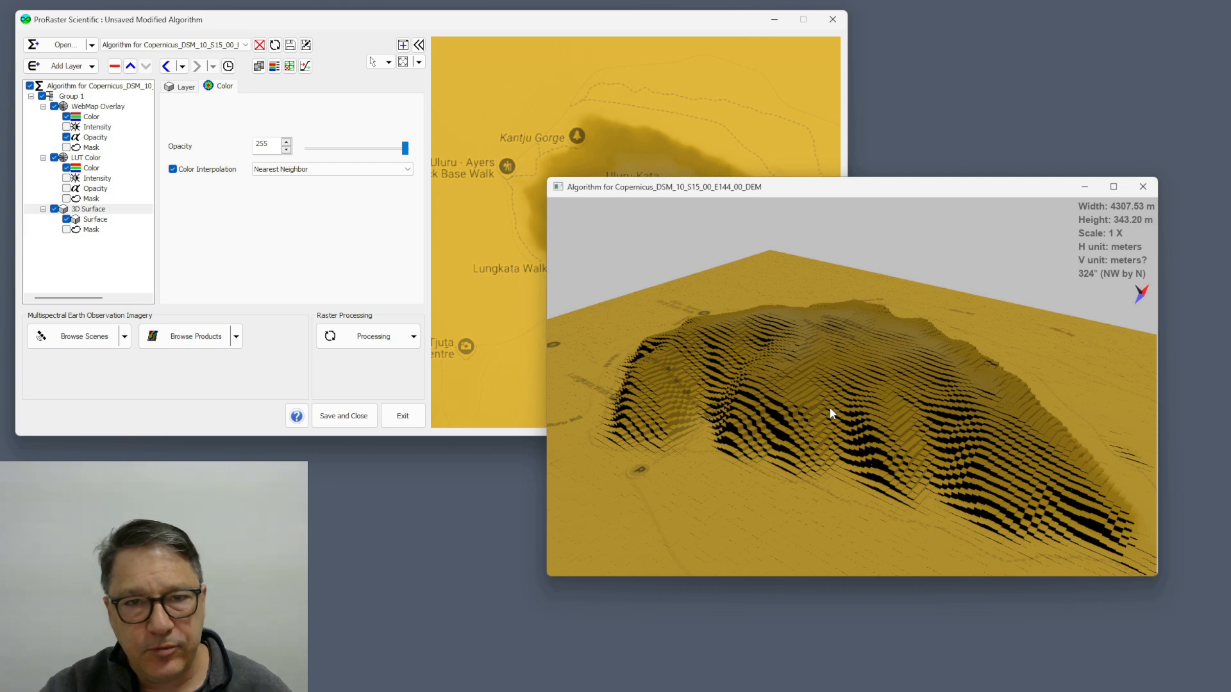
drag(846, 406, 968, 382)
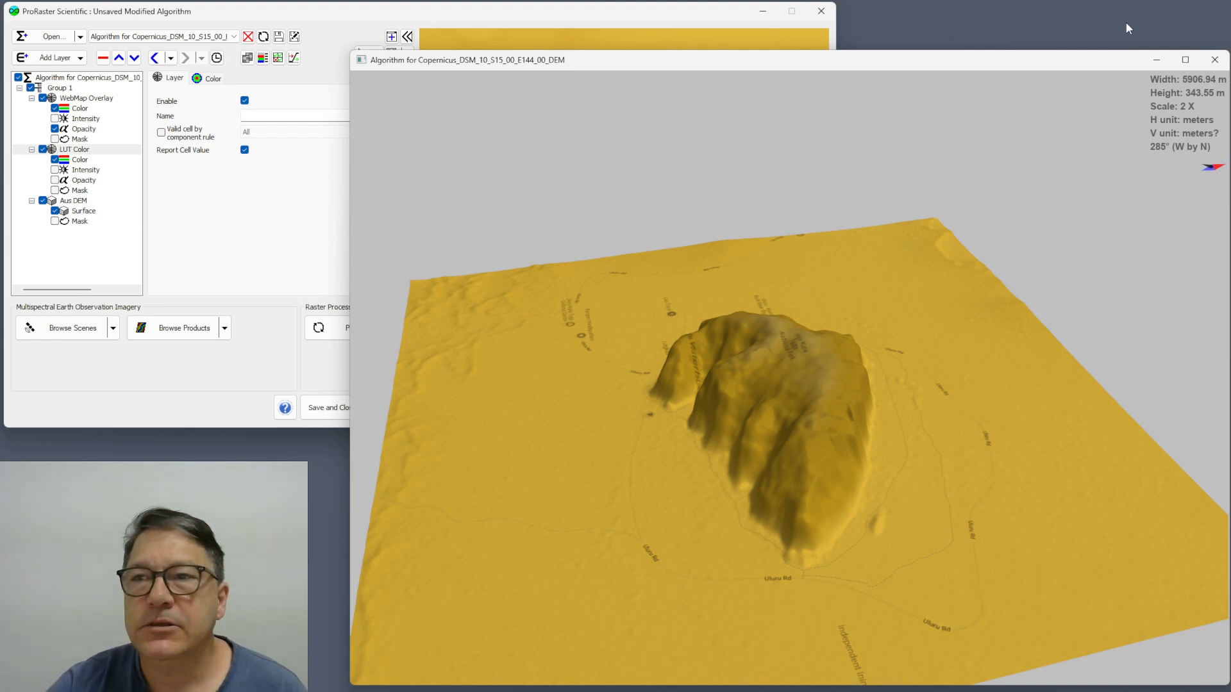
Step: Close the Uluru 3D map and open the saved algorithm NSW_RTP_GLO30DTM_Maps_01.mrd
click(1212, 62)
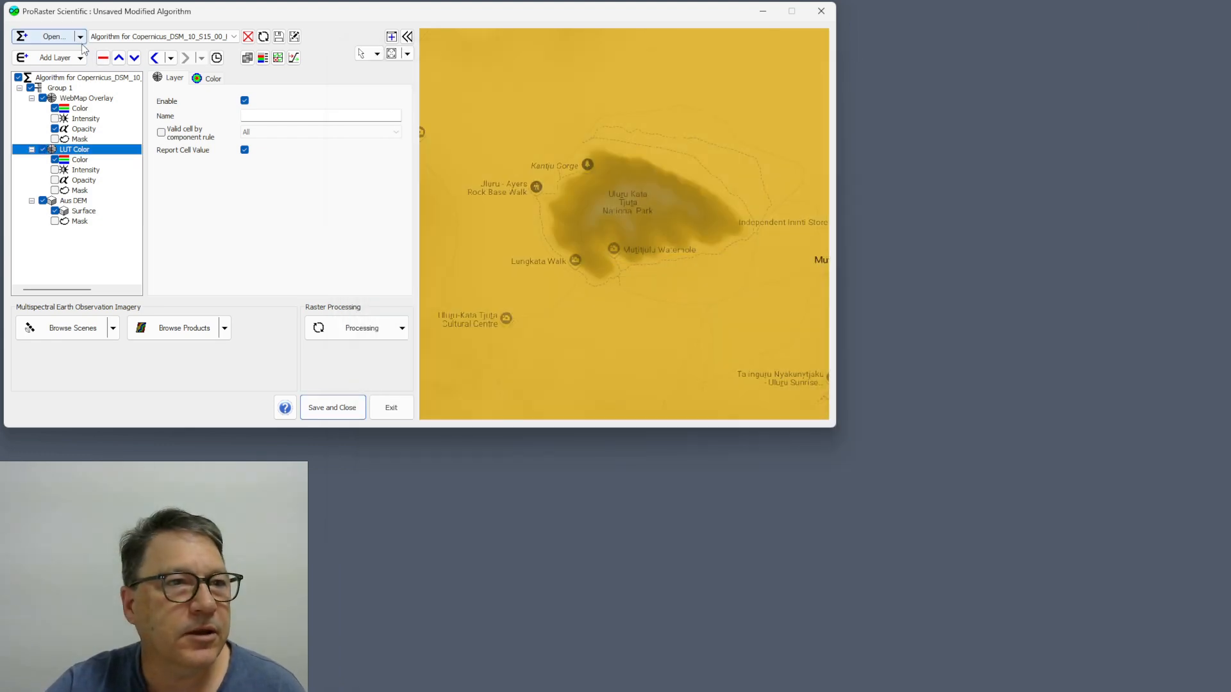
click(80, 37)
click(94, 116)
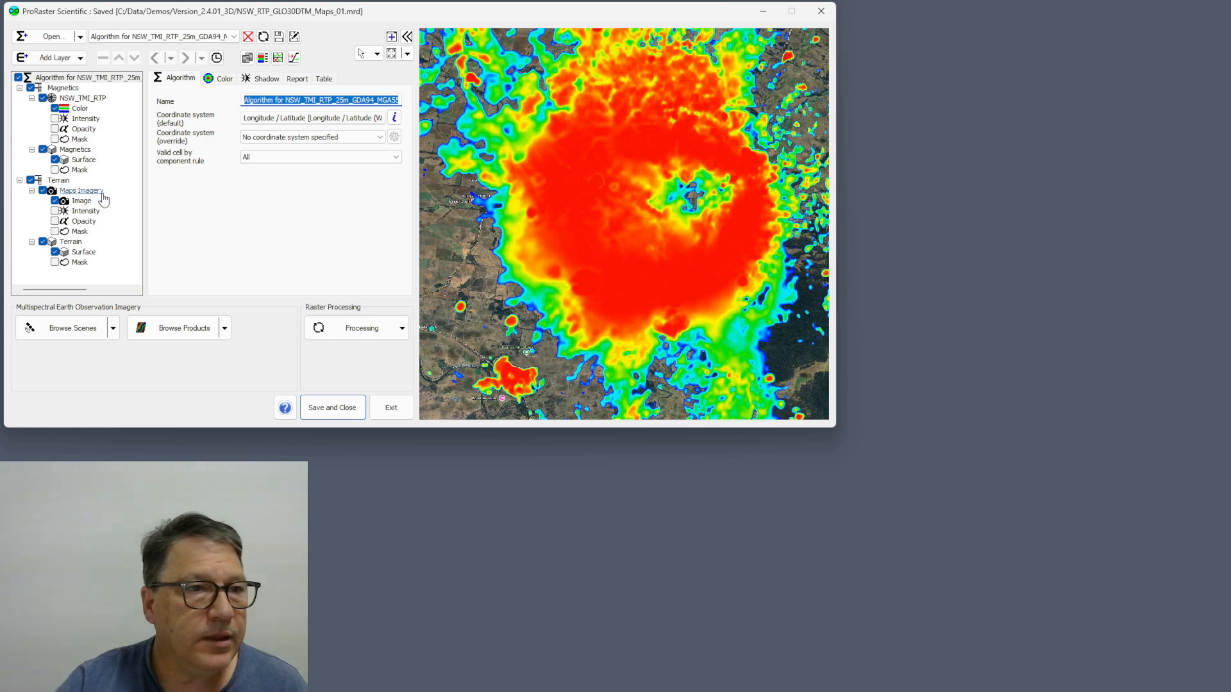
Step: Check the Terrain and Magnetics groups, push the map to a new 3D map and move its window clear of the main one
click(59, 181)
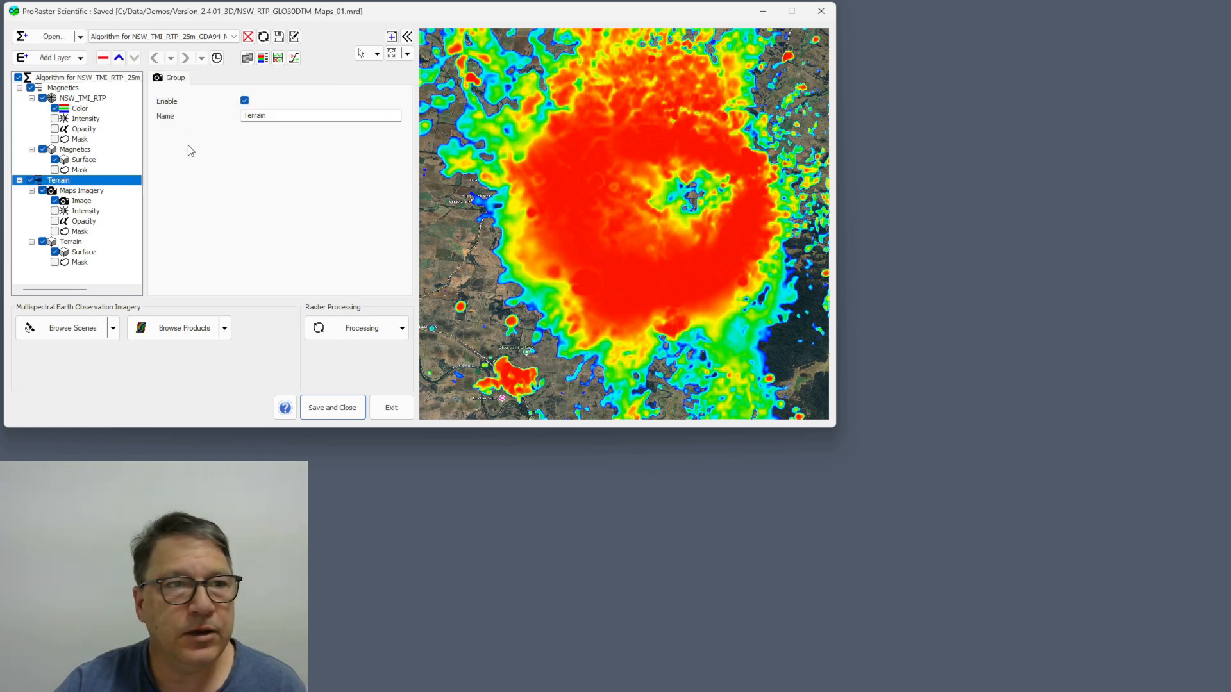
click(69, 90)
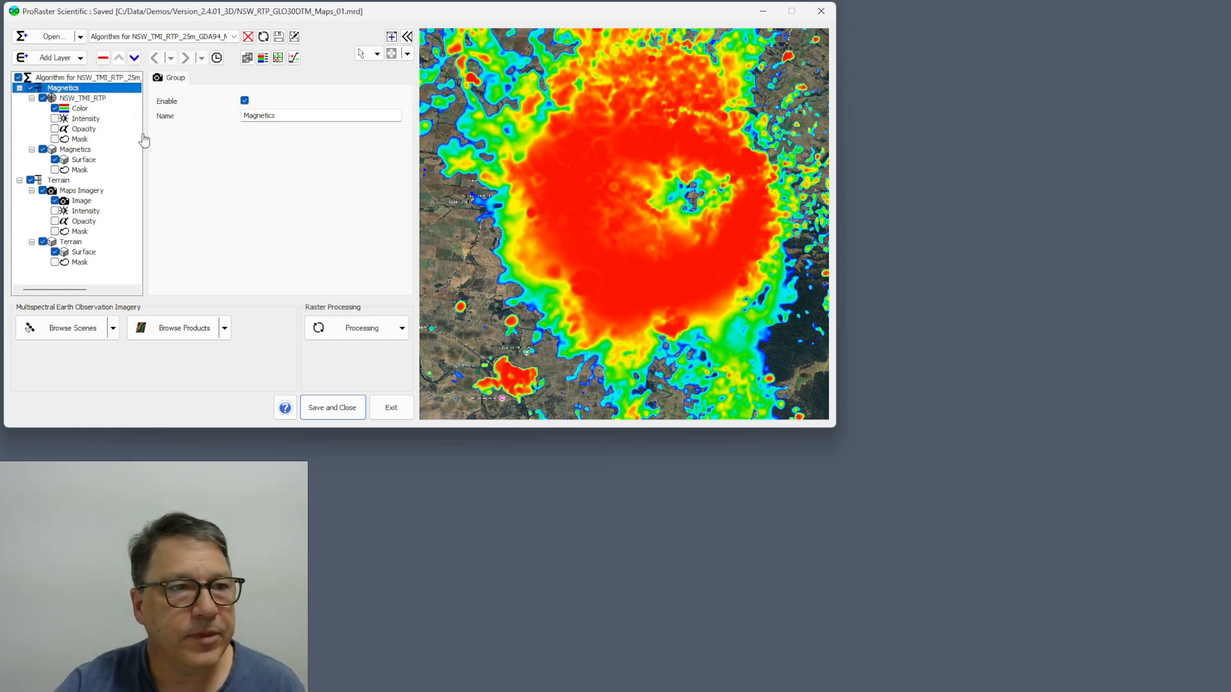
right_click(632, 207)
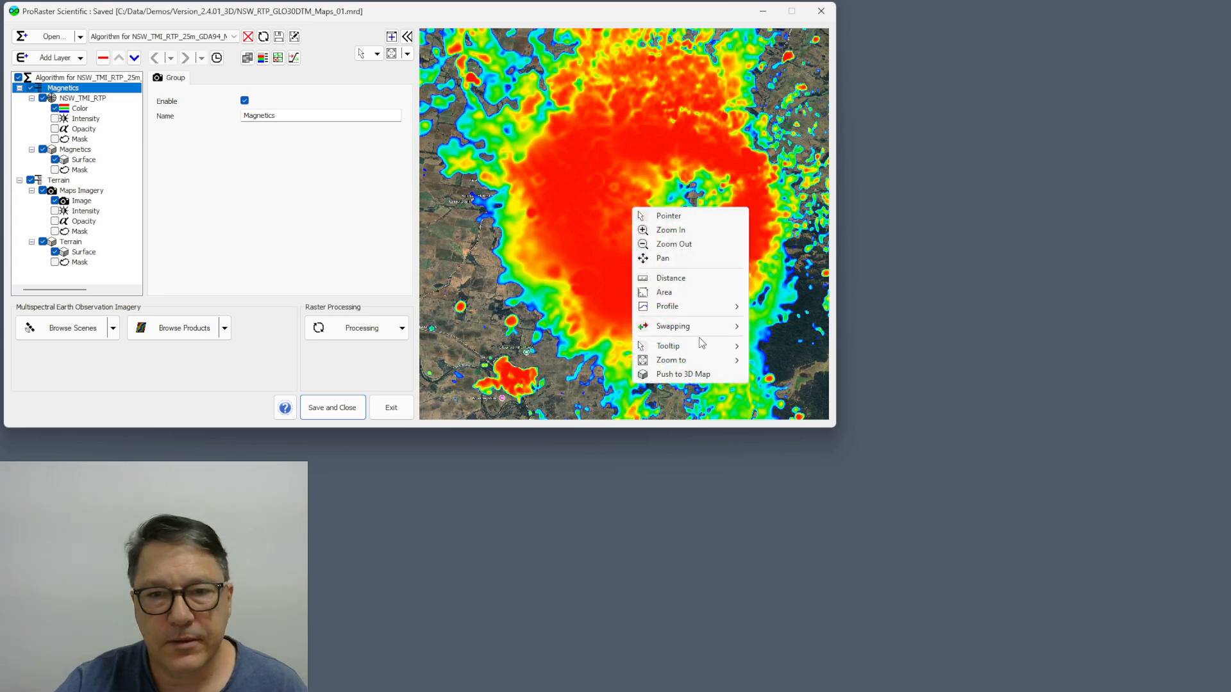
click(682, 374)
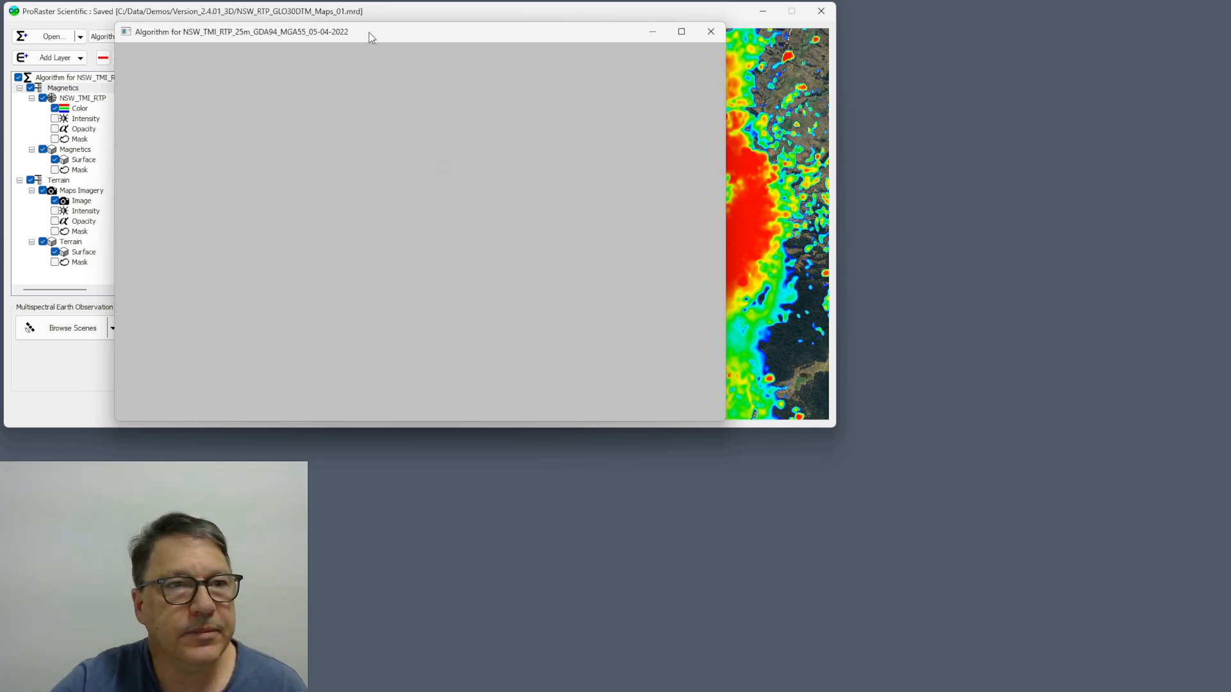
drag(368, 32, 882, 247)
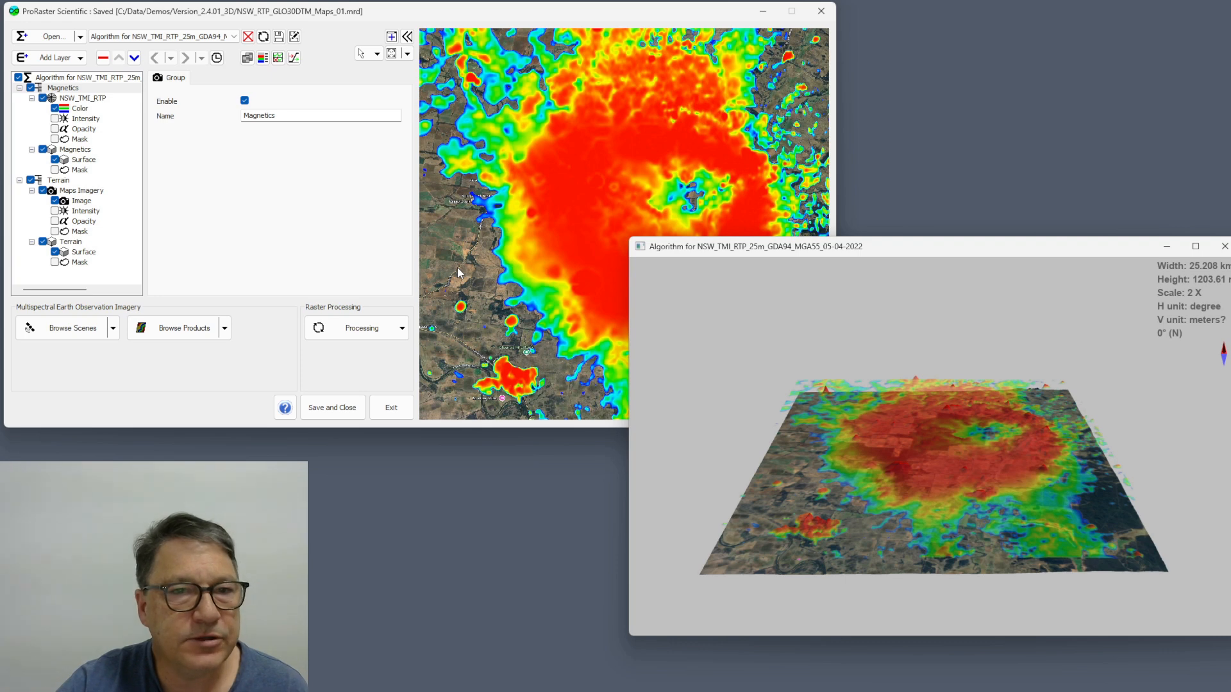
Step: Review the Magnetics surface layer and the color transform settings of the NSW_TMI_RTP layer
click(75, 149)
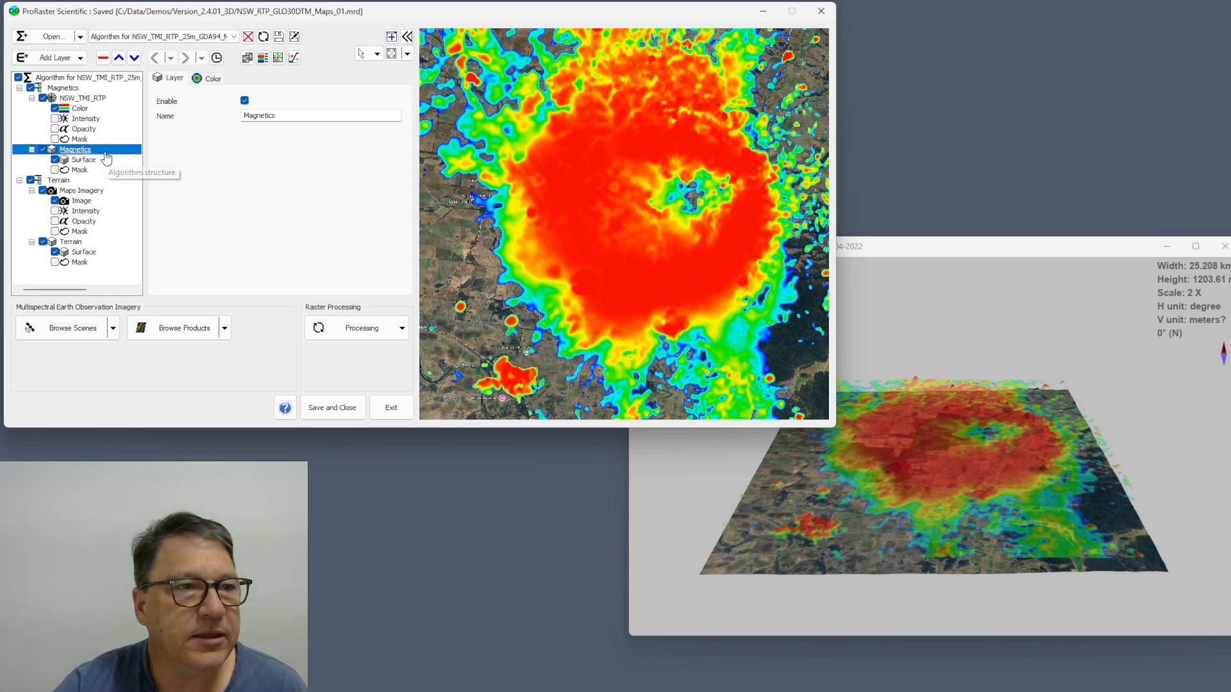
click(88, 99)
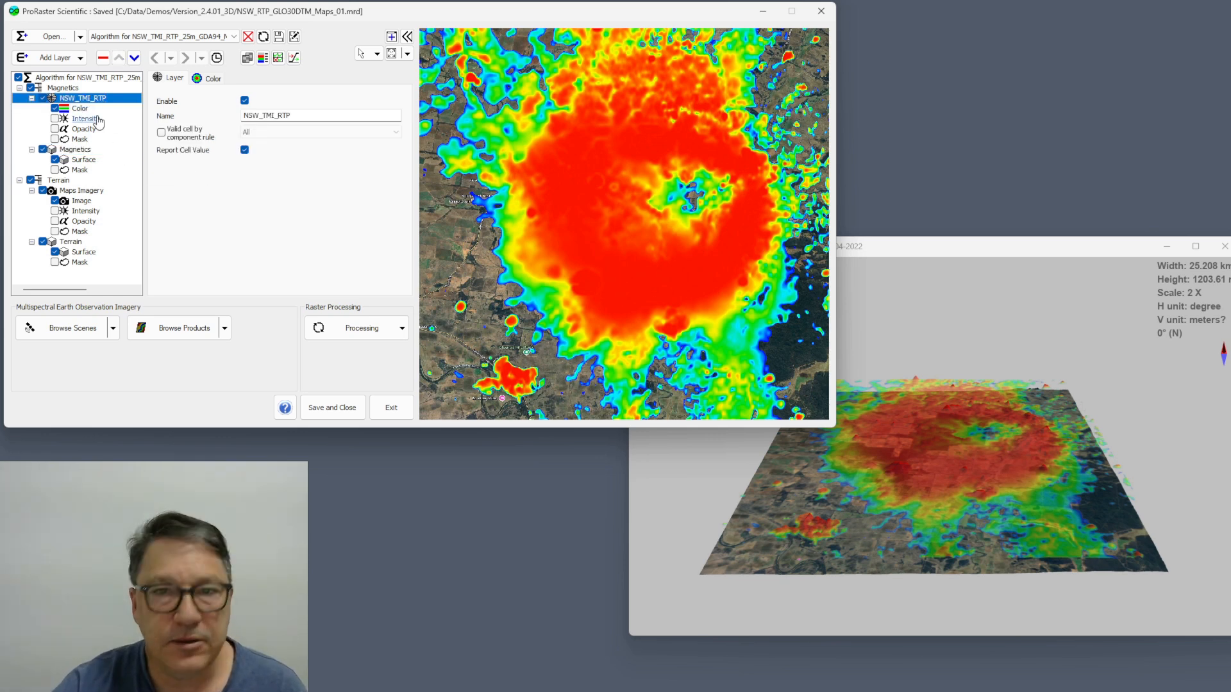
click(79, 109)
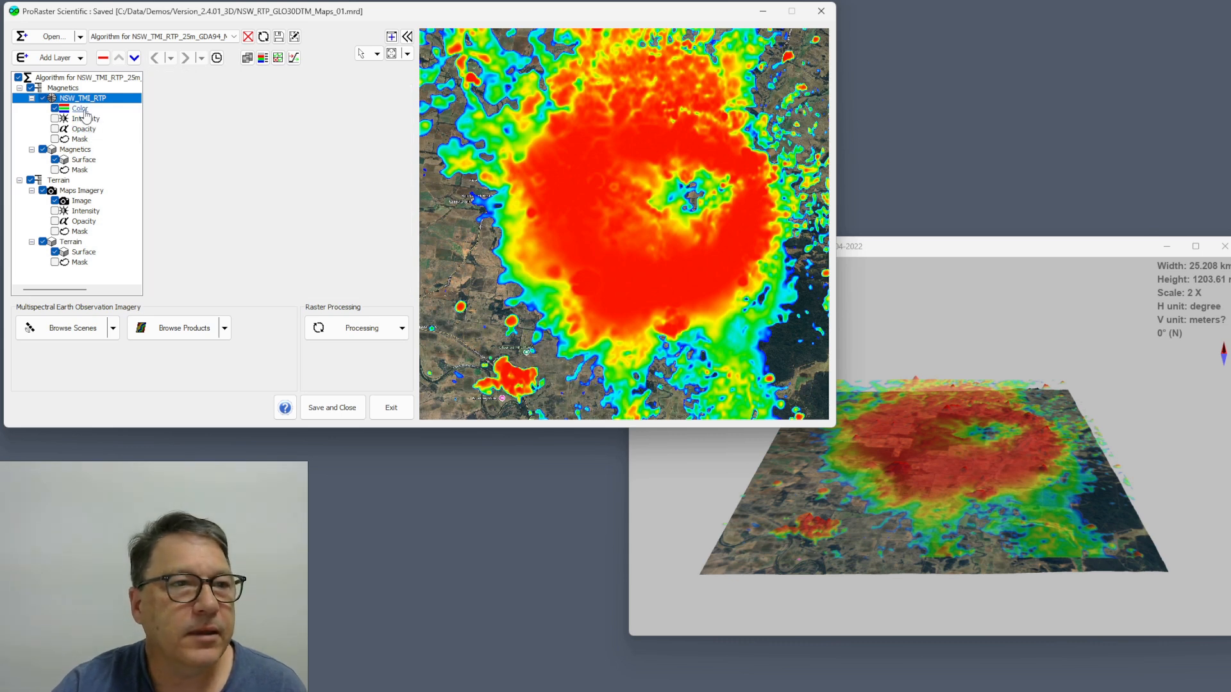
click(227, 78)
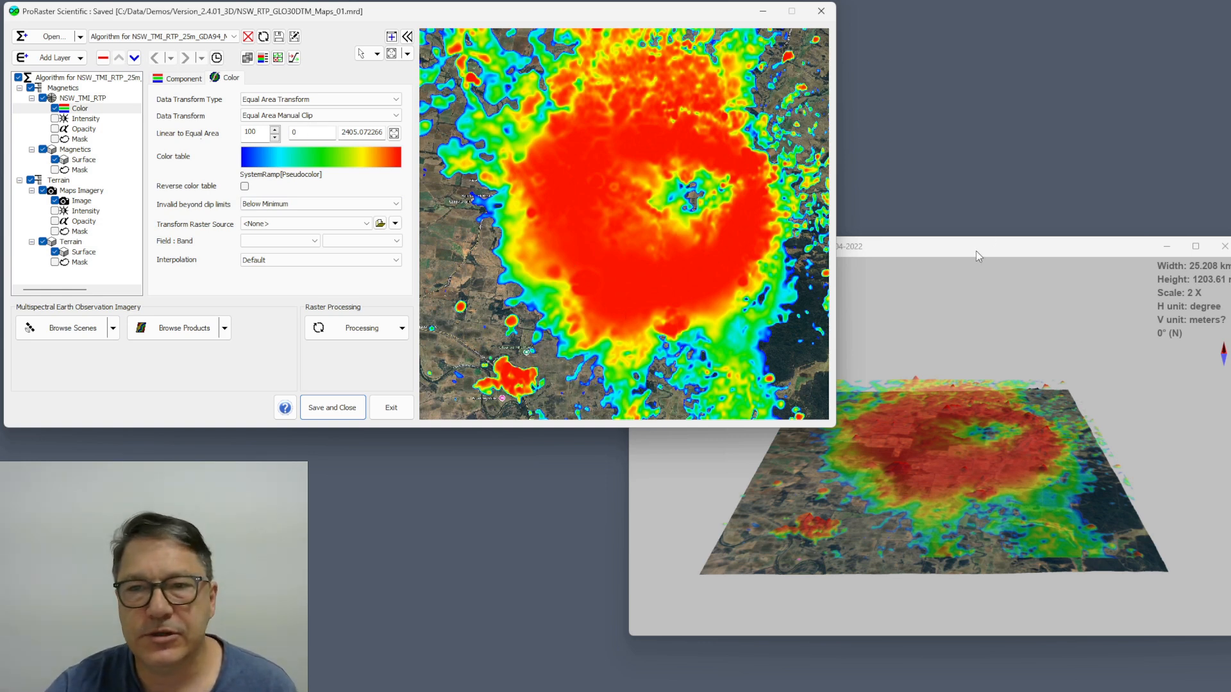
Step: Reposition the 3D map window and set the Magnetics surface layer's opacity to 255
drag(975, 248, 913, 157)
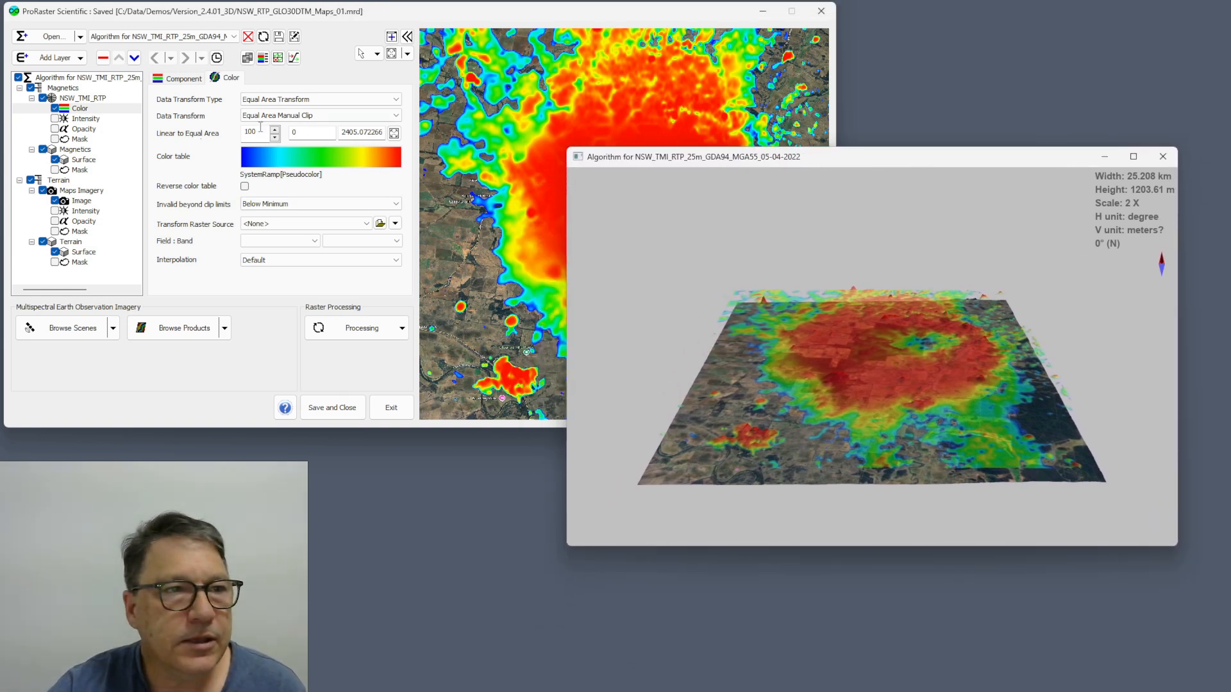
click(71, 106)
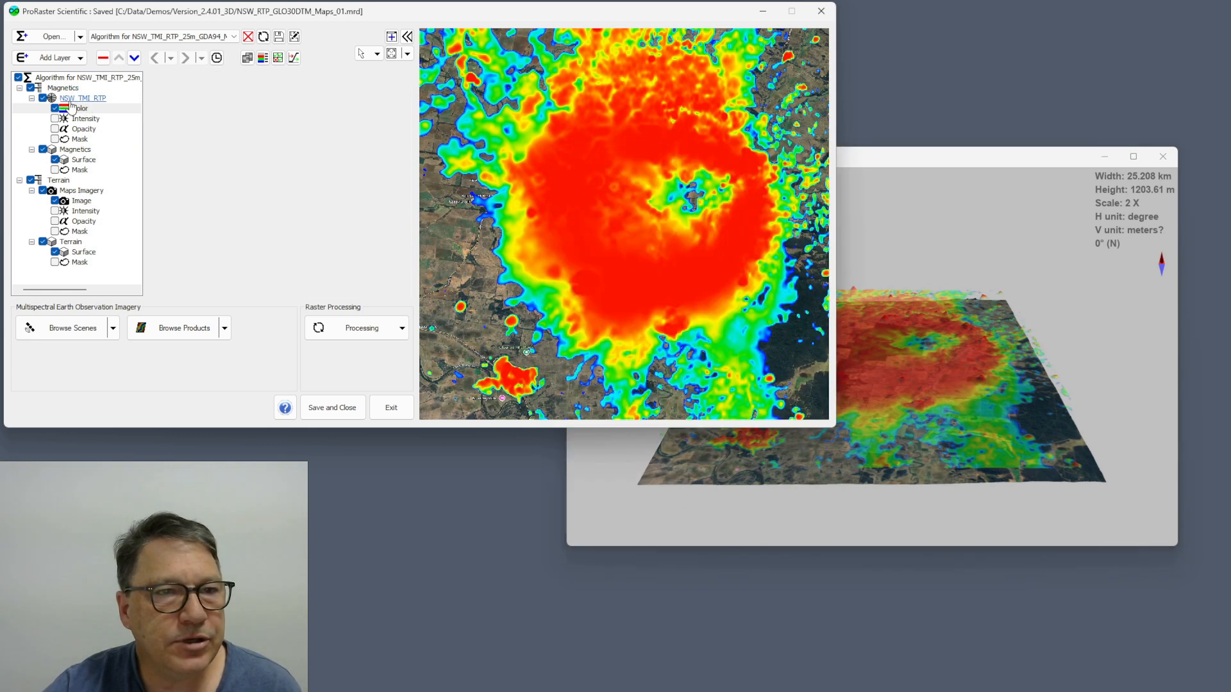
click(76, 151)
drag(345, 140, 418, 140)
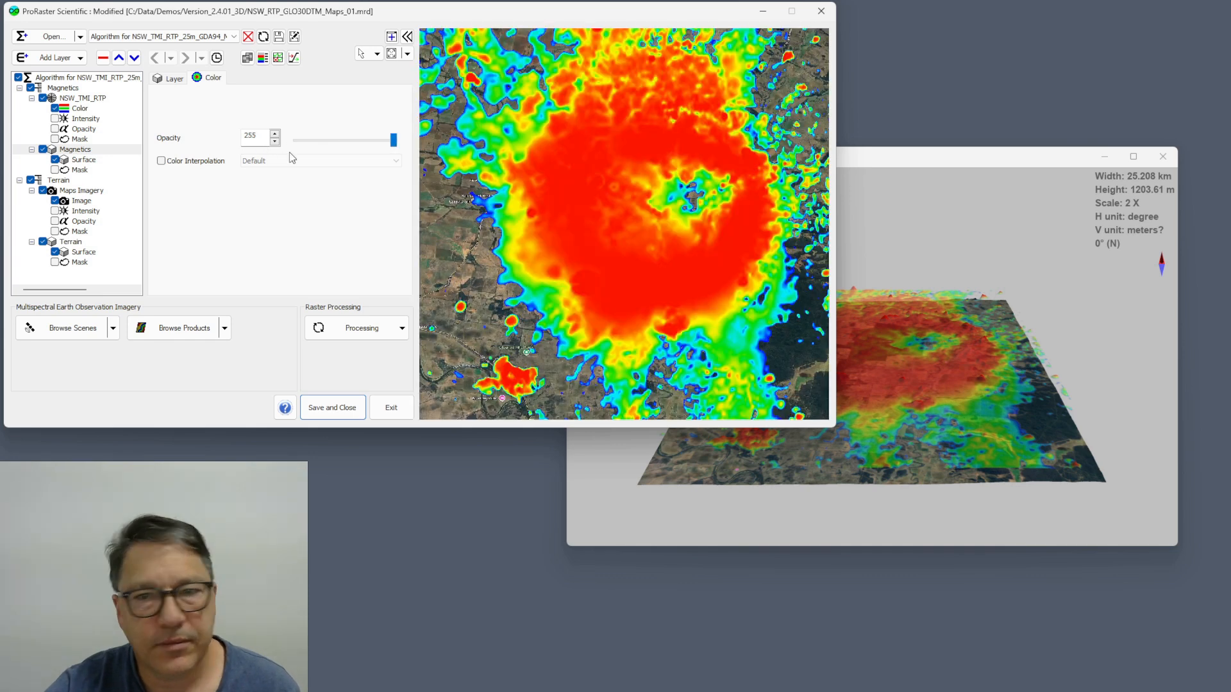
Step: Enlarge the 3D map window and rotate the magnetics and terrain surfaces to a north-north-easterly bearing
drag(924, 157, 663, 22)
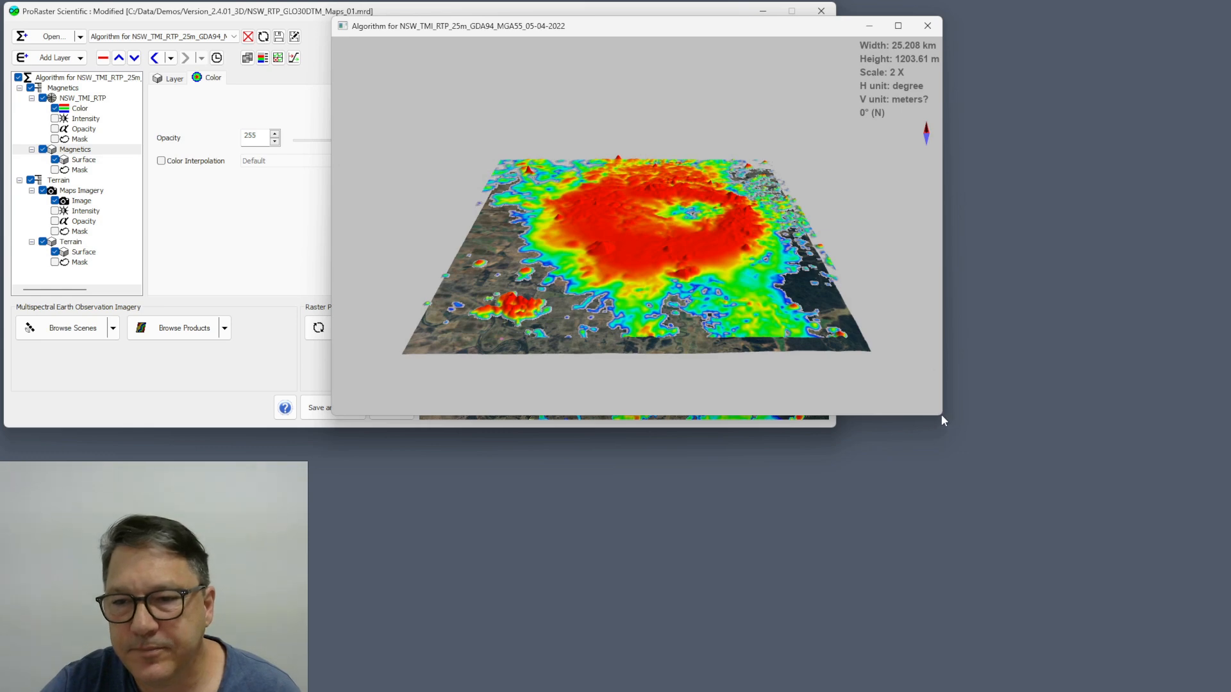
drag(942, 419, 1223, 687)
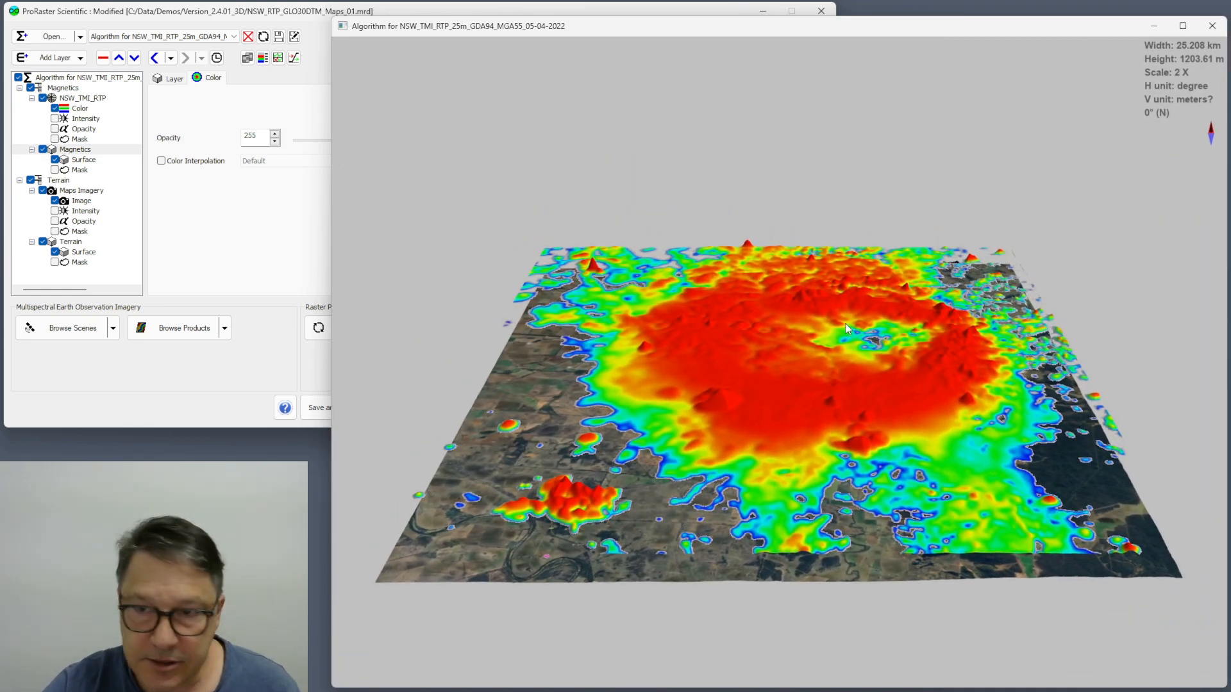
drag(781, 299, 804, 336)
right_click(783, 294)
click(754, 277)
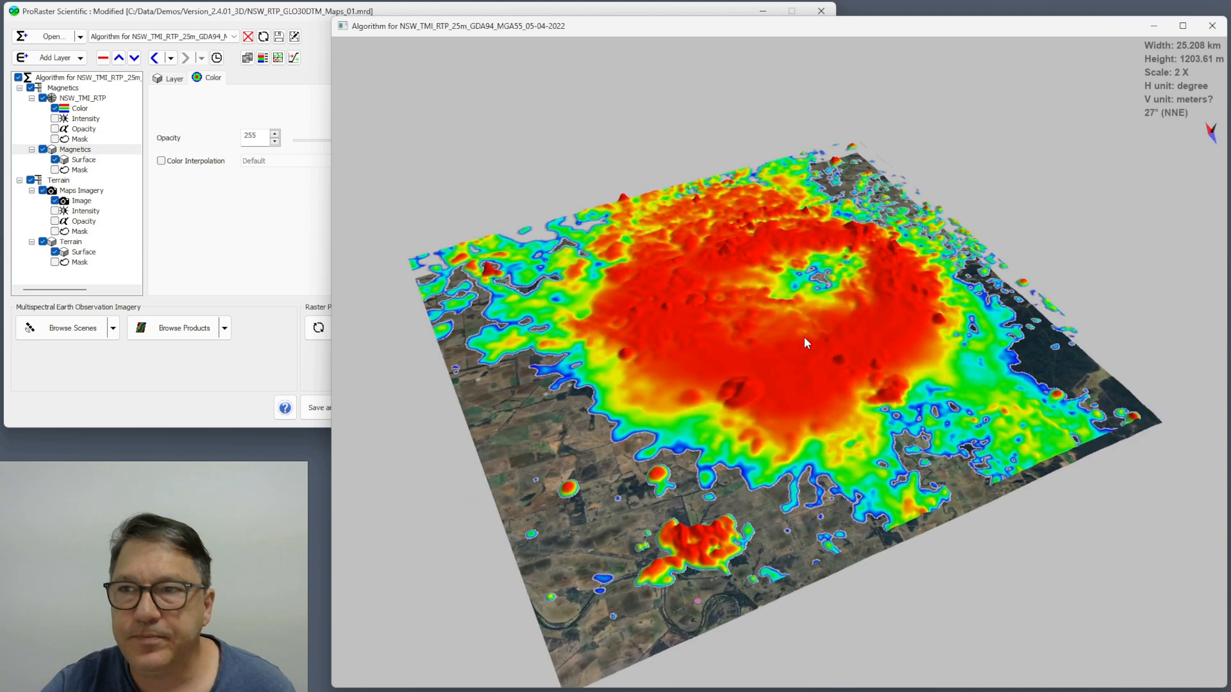
Step: Set the 3D map's vertical transform to Auto-Scaled with a scale of 5 and apply it
right_click(736, 324)
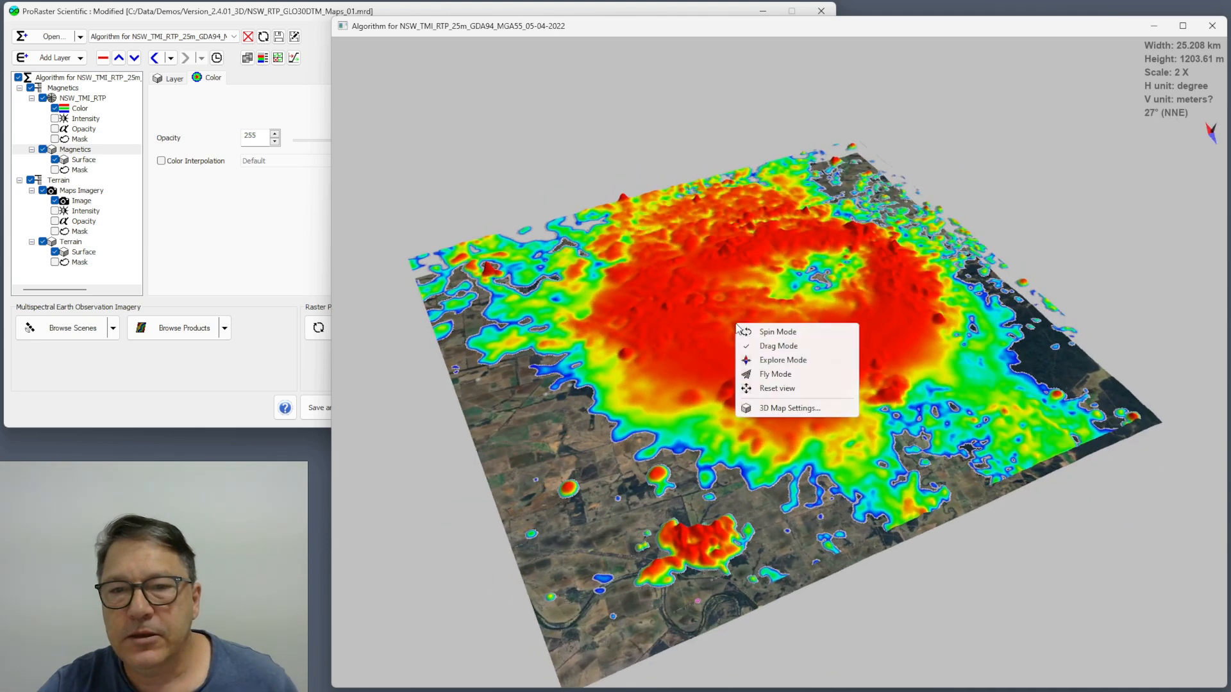
click(792, 410)
drag(762, 258, 442, 140)
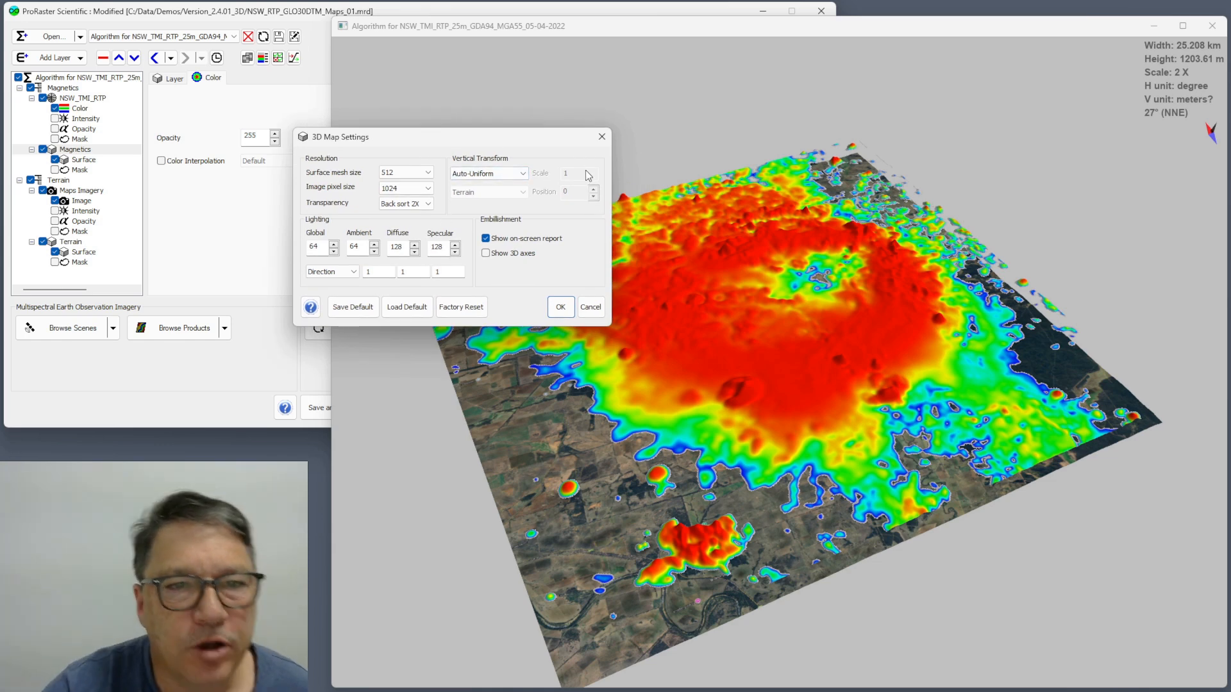
click(518, 176)
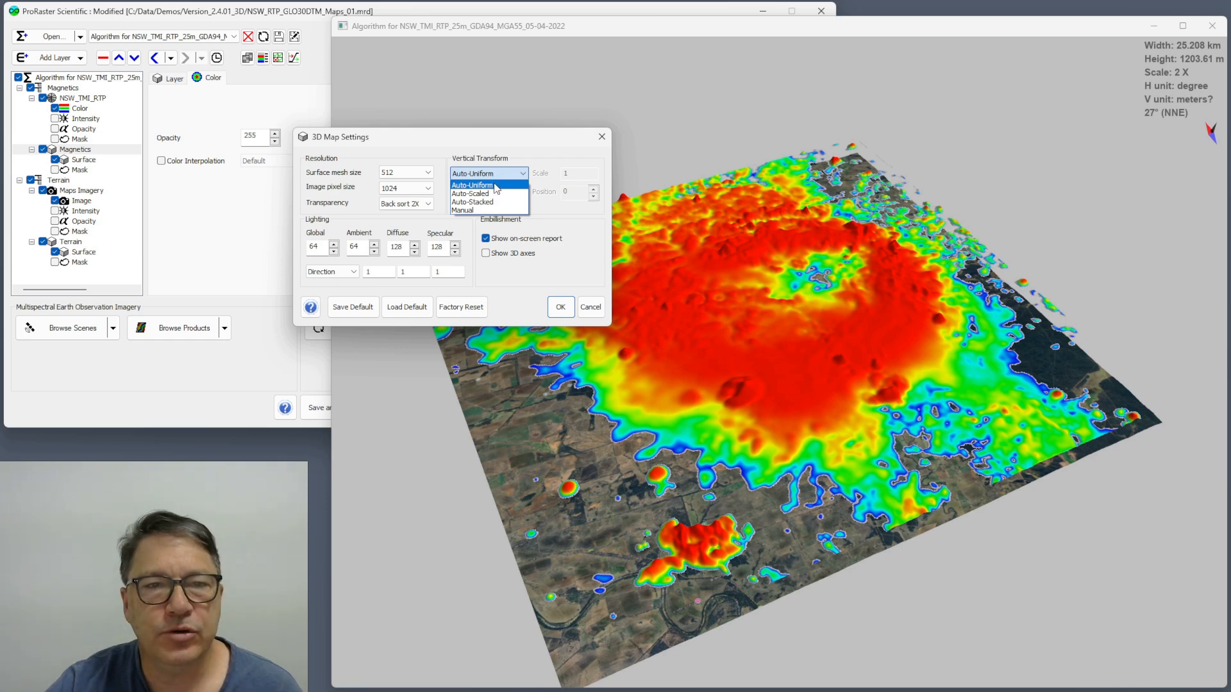
click(495, 185)
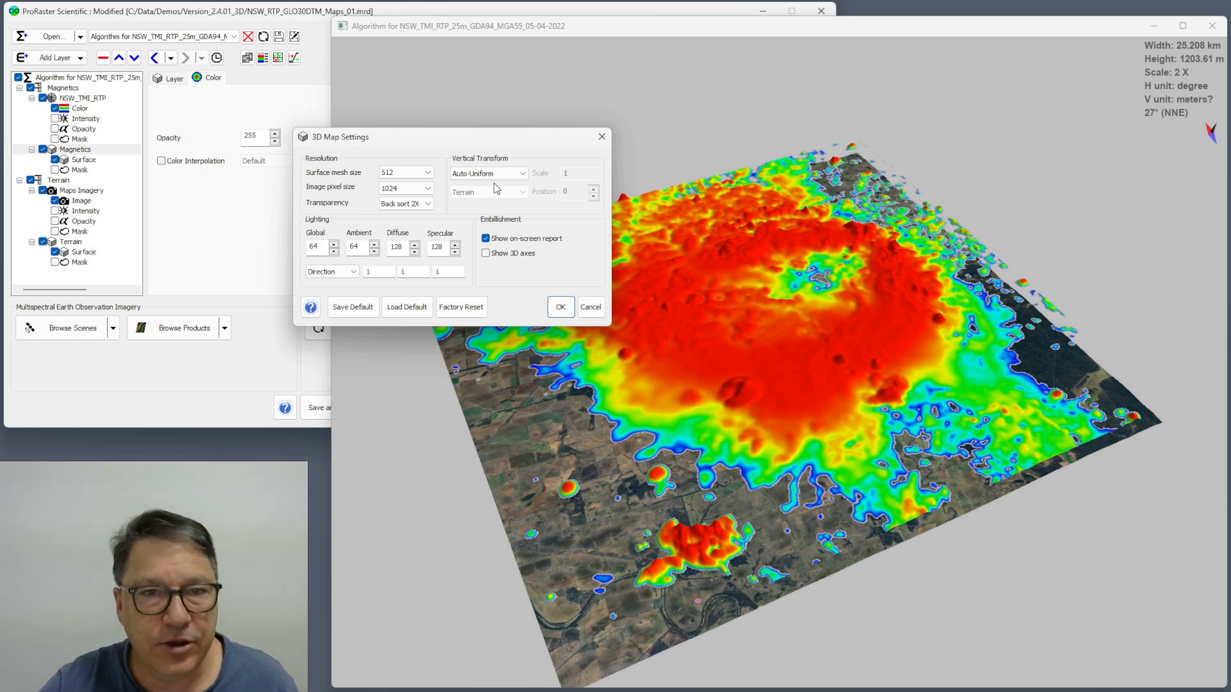
click(494, 174)
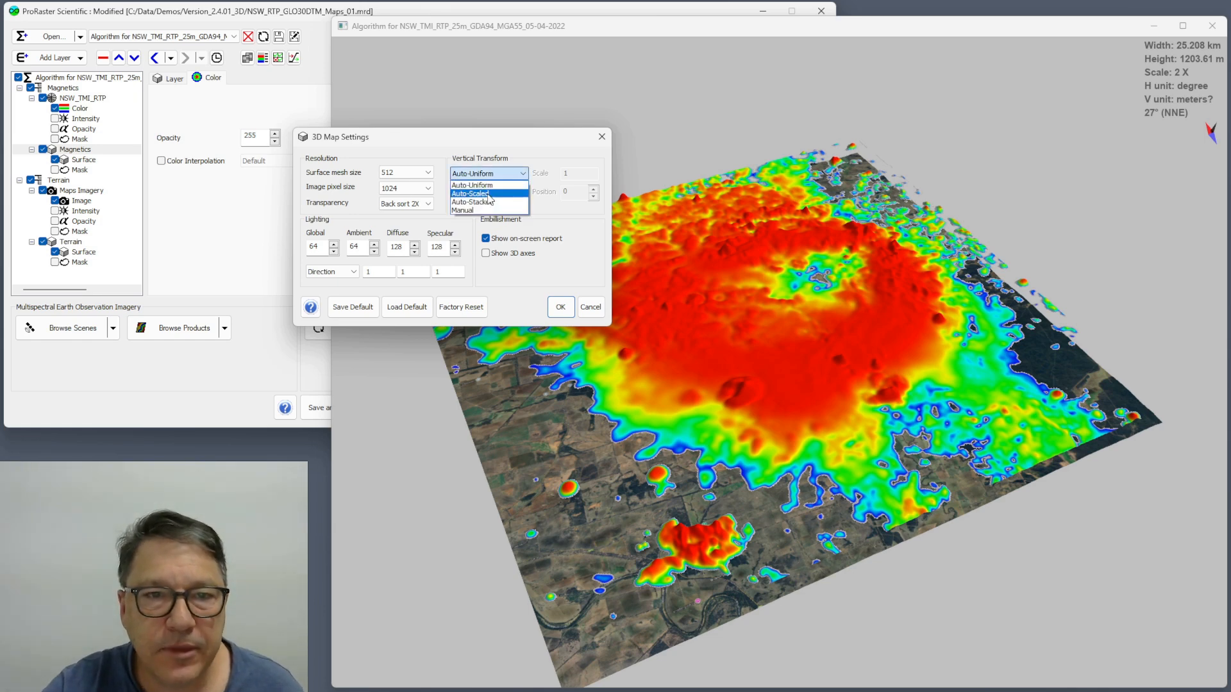
click(488, 195)
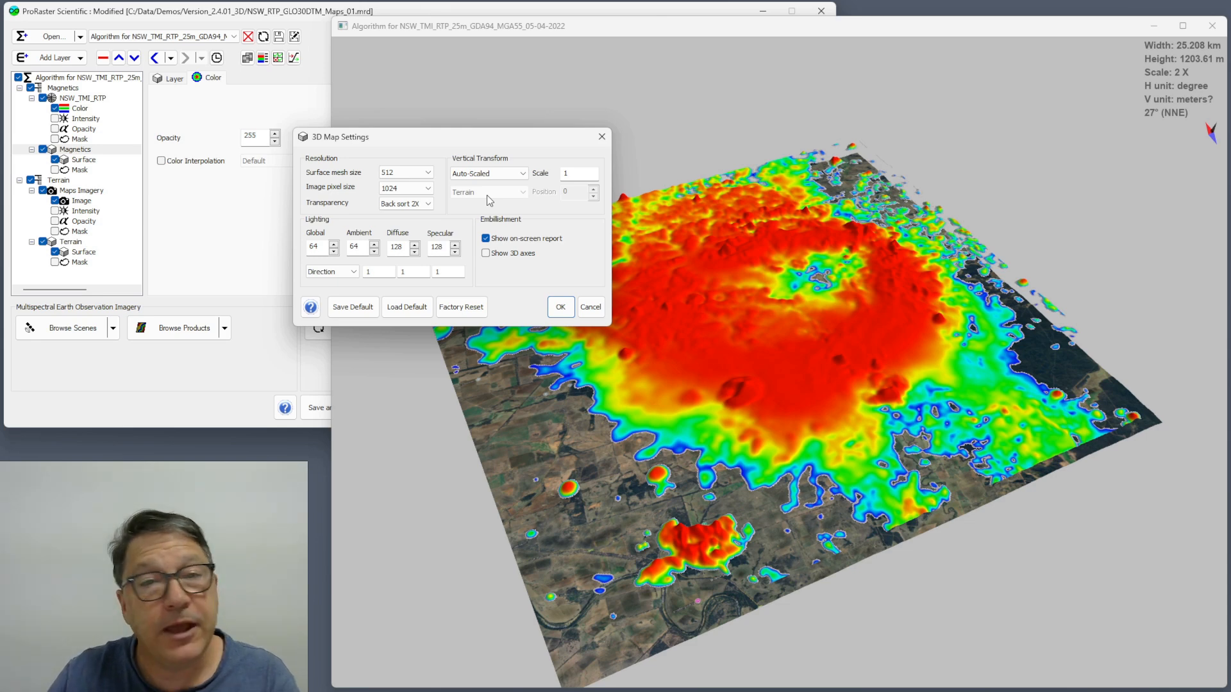
click(586, 174)
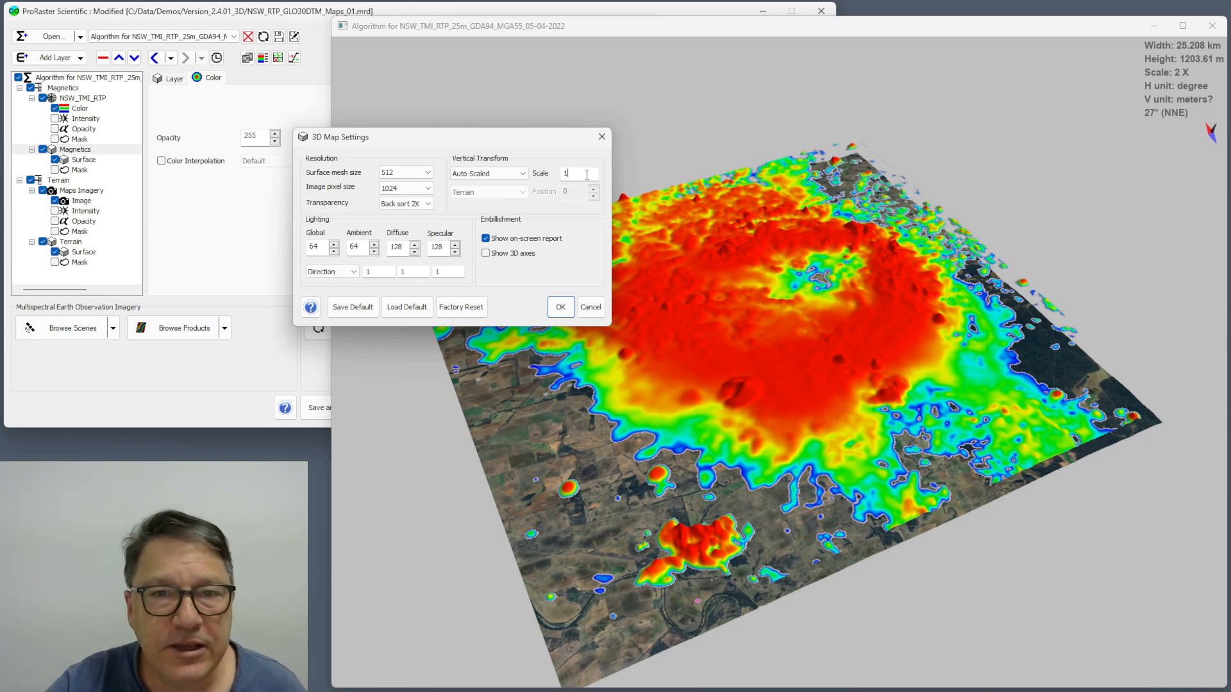
double_click(586, 174)
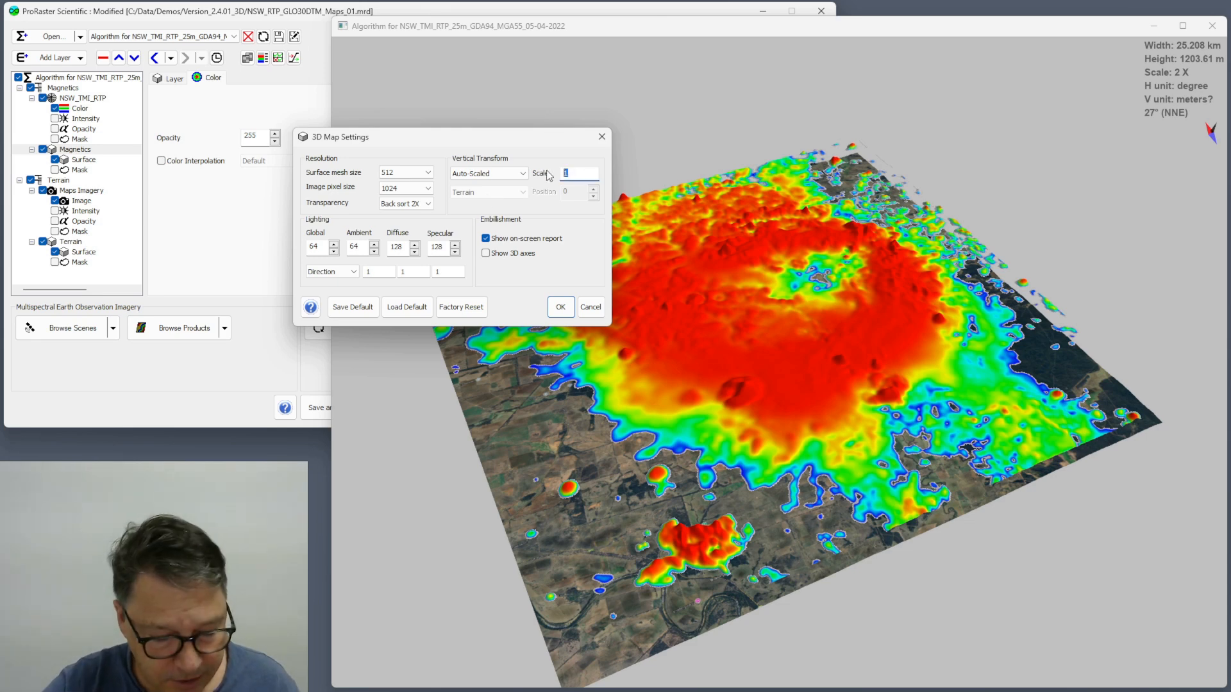
click(562, 307)
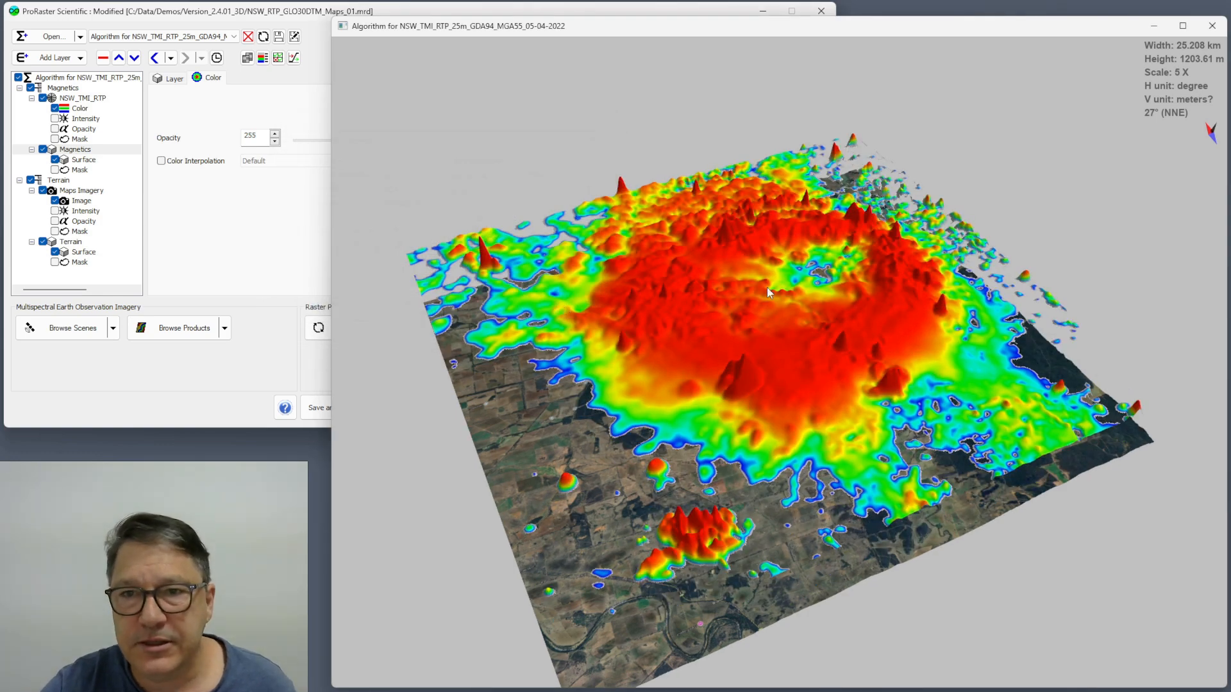
Step: Change the 3D map's vertical transform to Auto-Stacked and apply it to the magnetics and terrain surfaces
drag(715, 296, 727, 324)
right_click(727, 324)
click(795, 402)
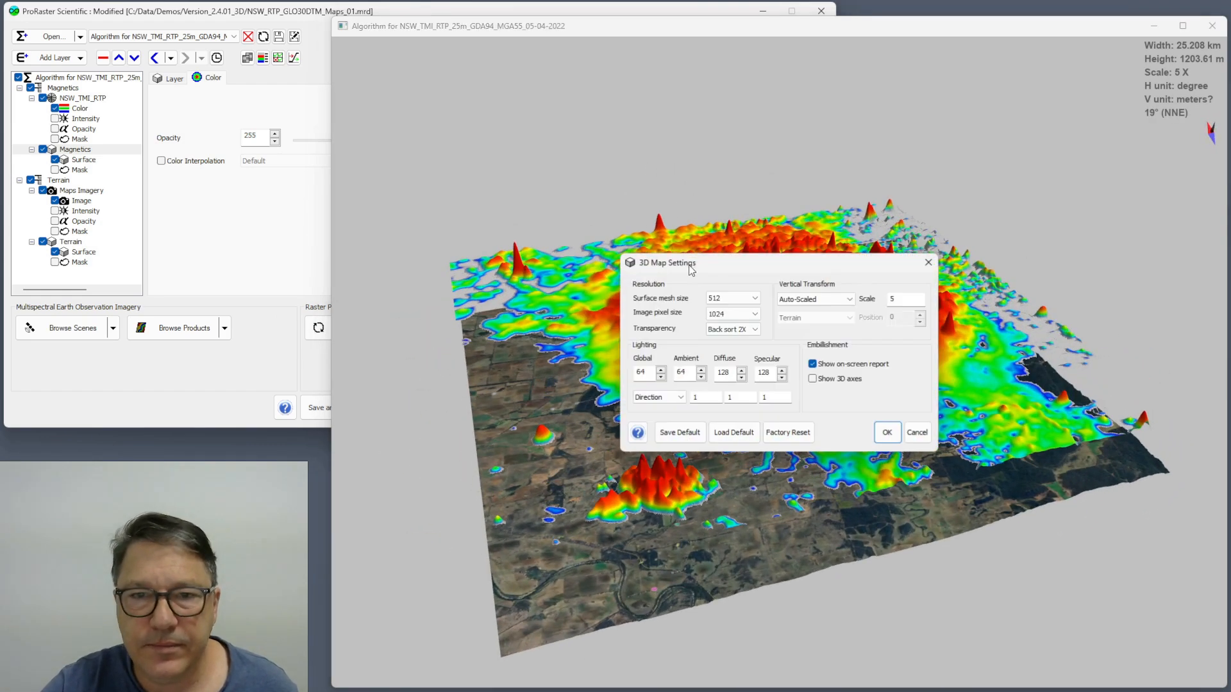
drag(707, 266, 383, 109)
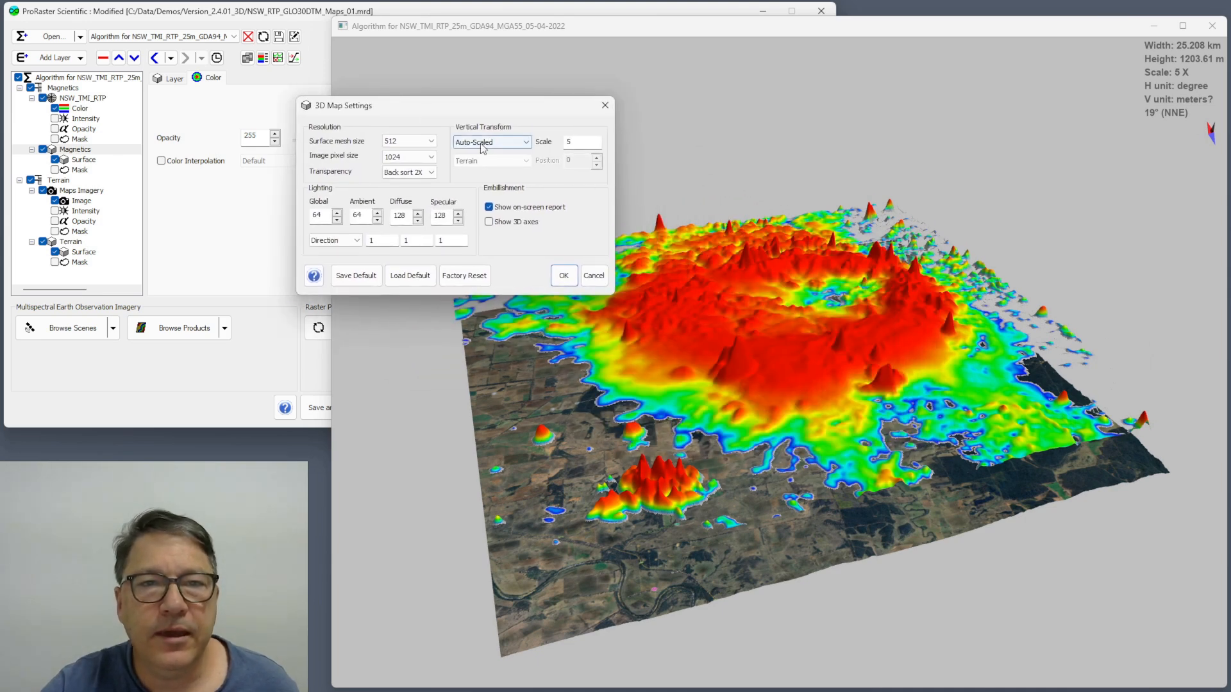
click(501, 142)
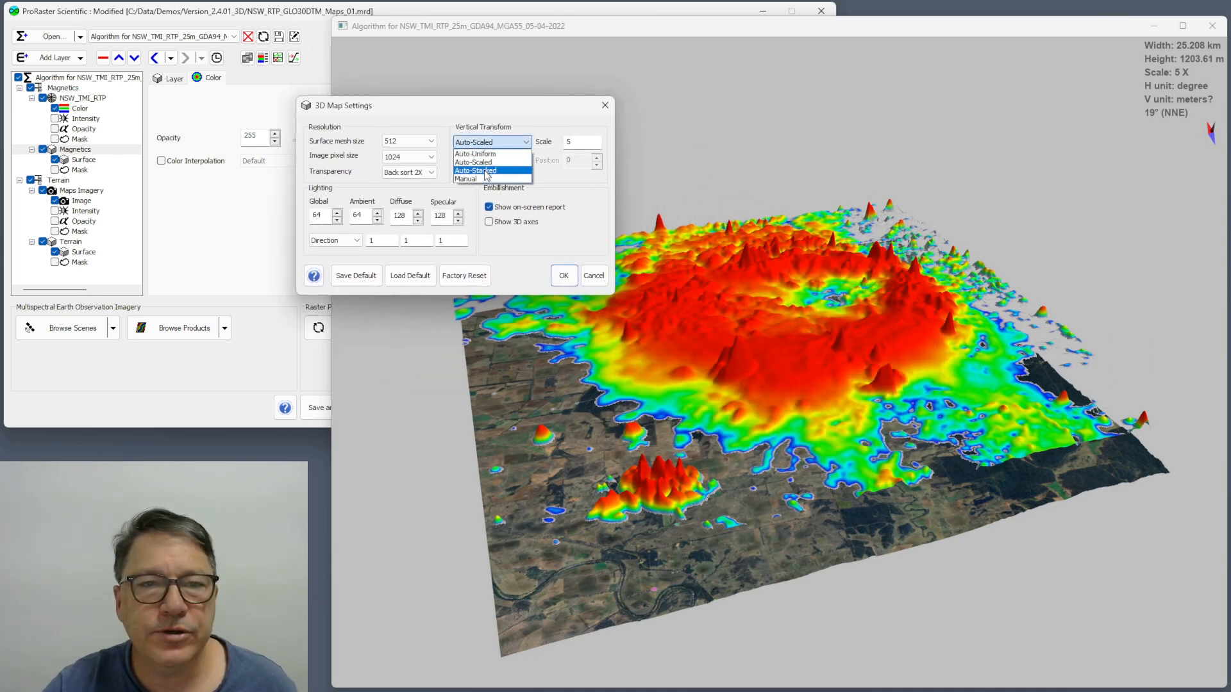
click(486, 171)
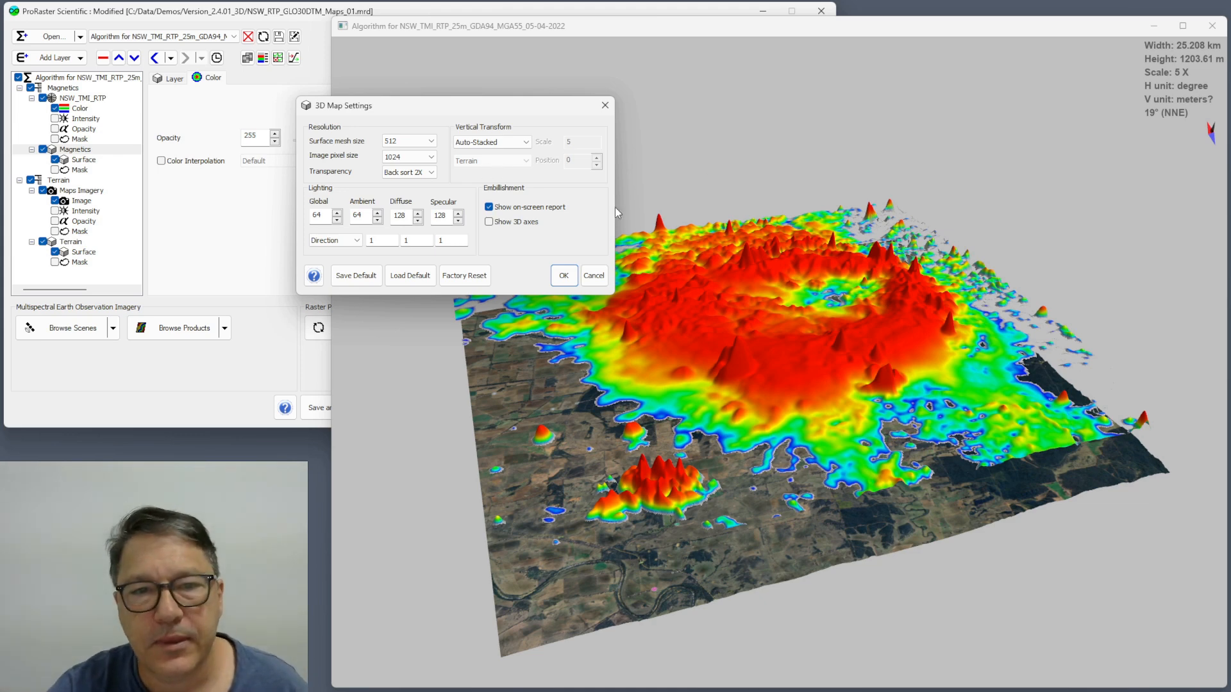
click(565, 278)
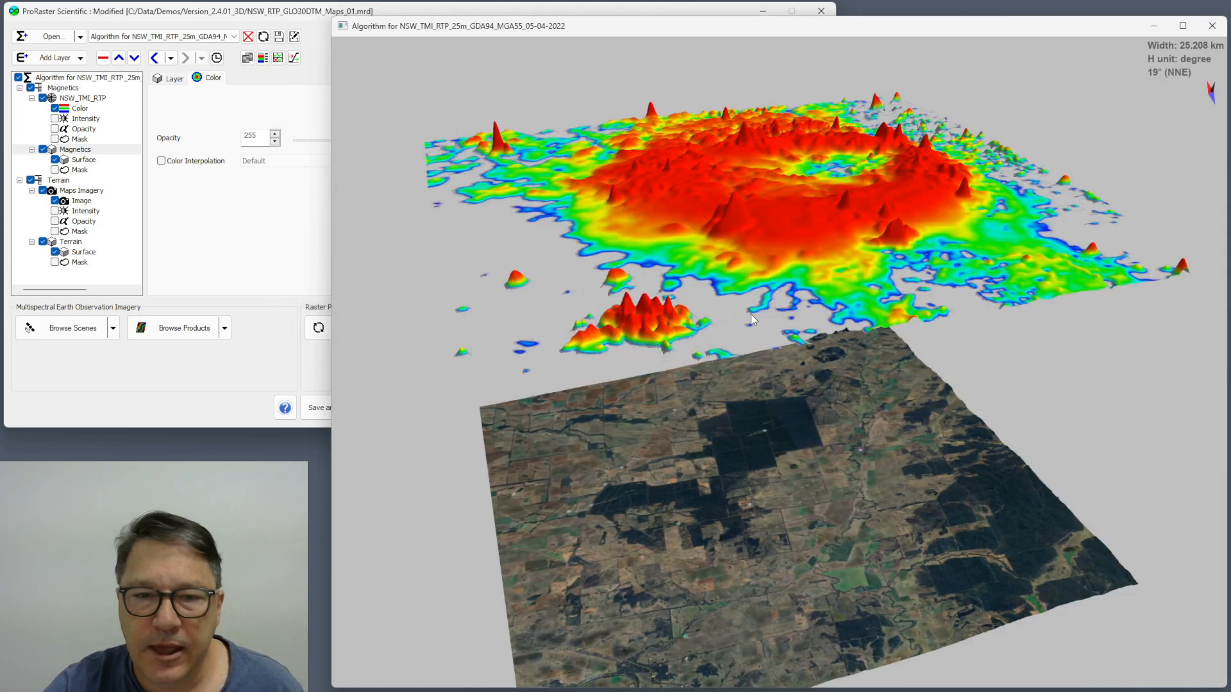
Step: Inspect the stacked surfaces from a low angle and set the 3D map's vertical transform to Manual
mouse_move(681, 313)
mouse_down()
mouse_move(626, 317)
mouse_move(669, 260)
mouse_move(691, 331)
mouse_move(697, 315)
mouse_move(665, 308)
mouse_move(663, 295)
mouse_move(672, 312)
mouse_up()
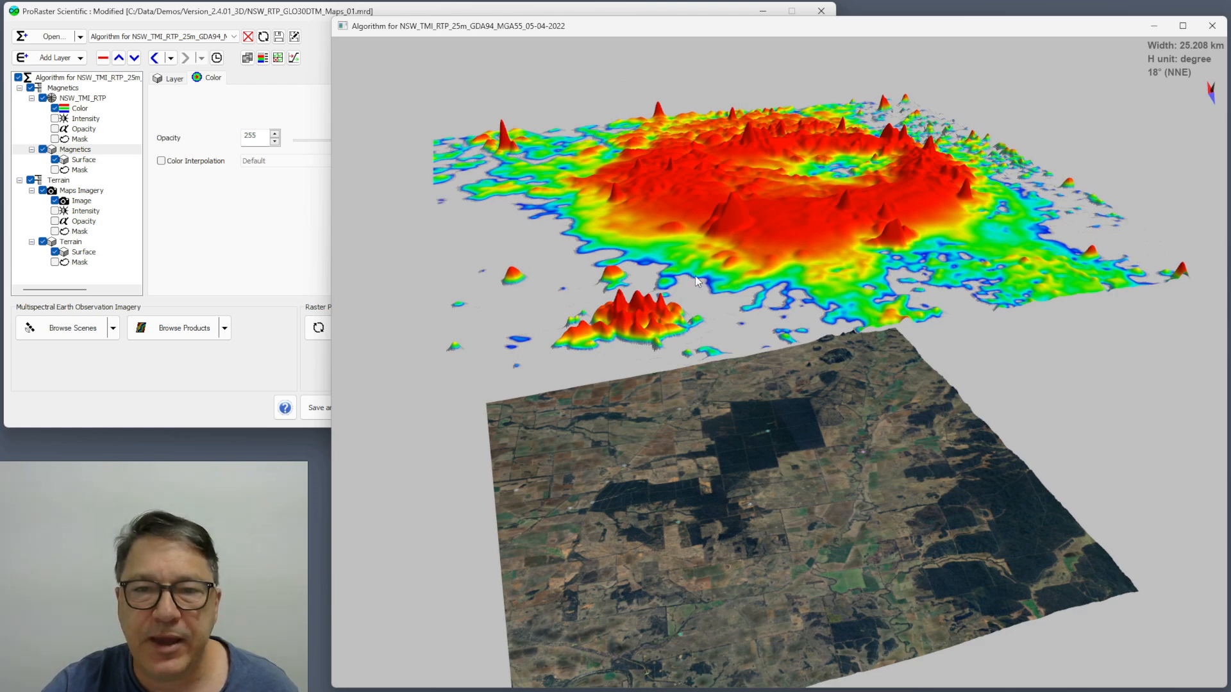
drag(695, 276, 654, 202)
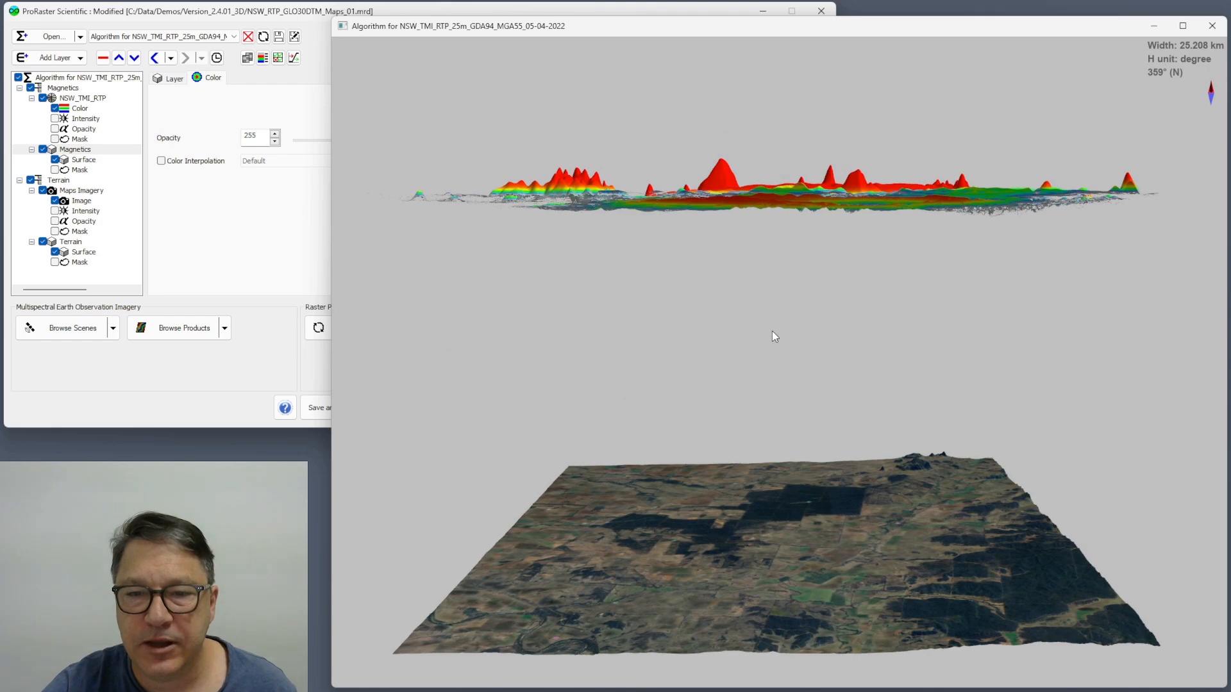
drag(750, 341, 750, 581)
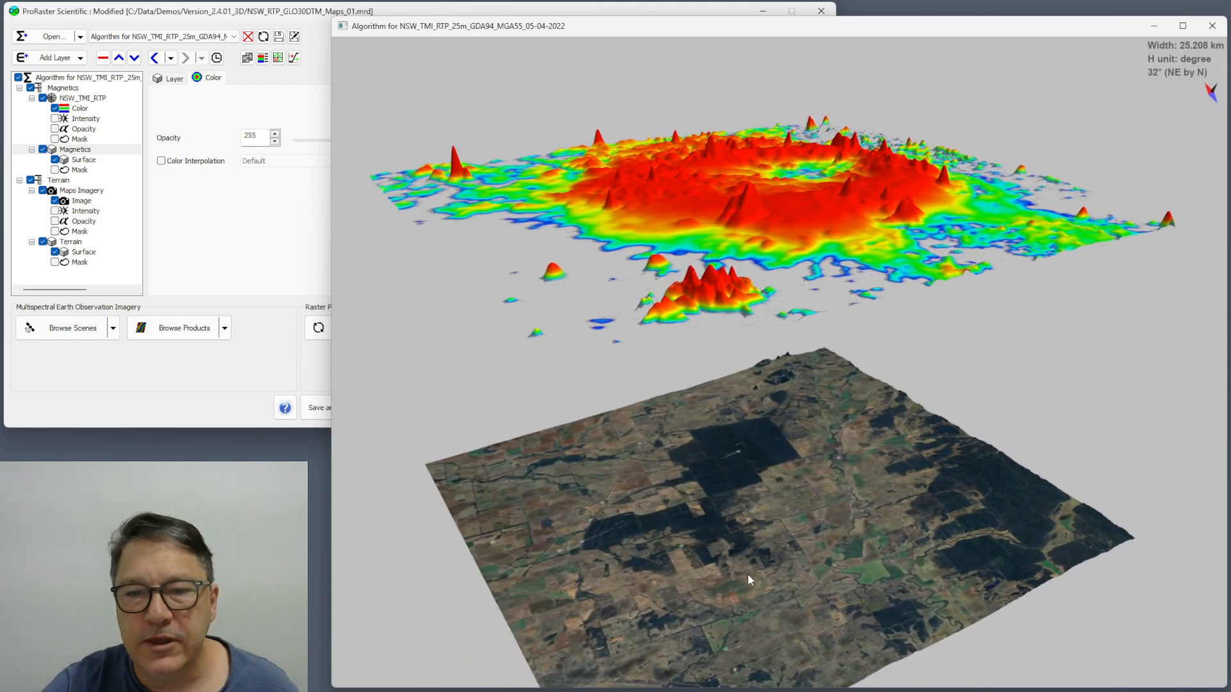
right_click(738, 197)
click(791, 289)
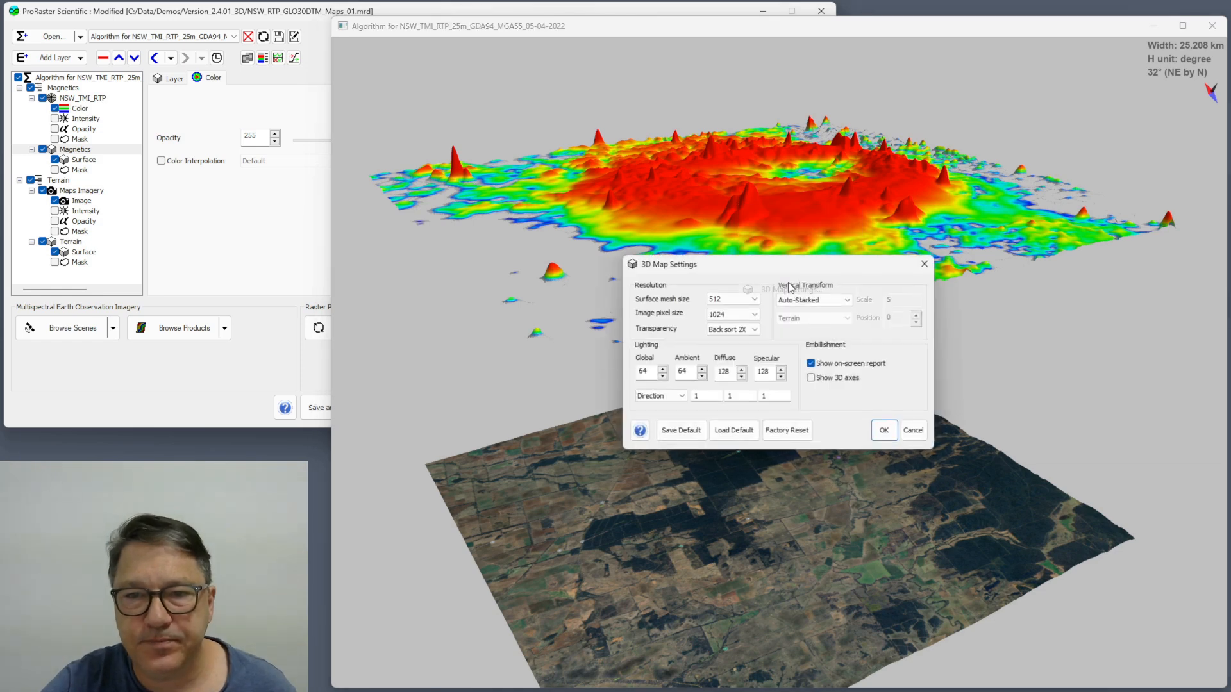
drag(776, 267, 447, 150)
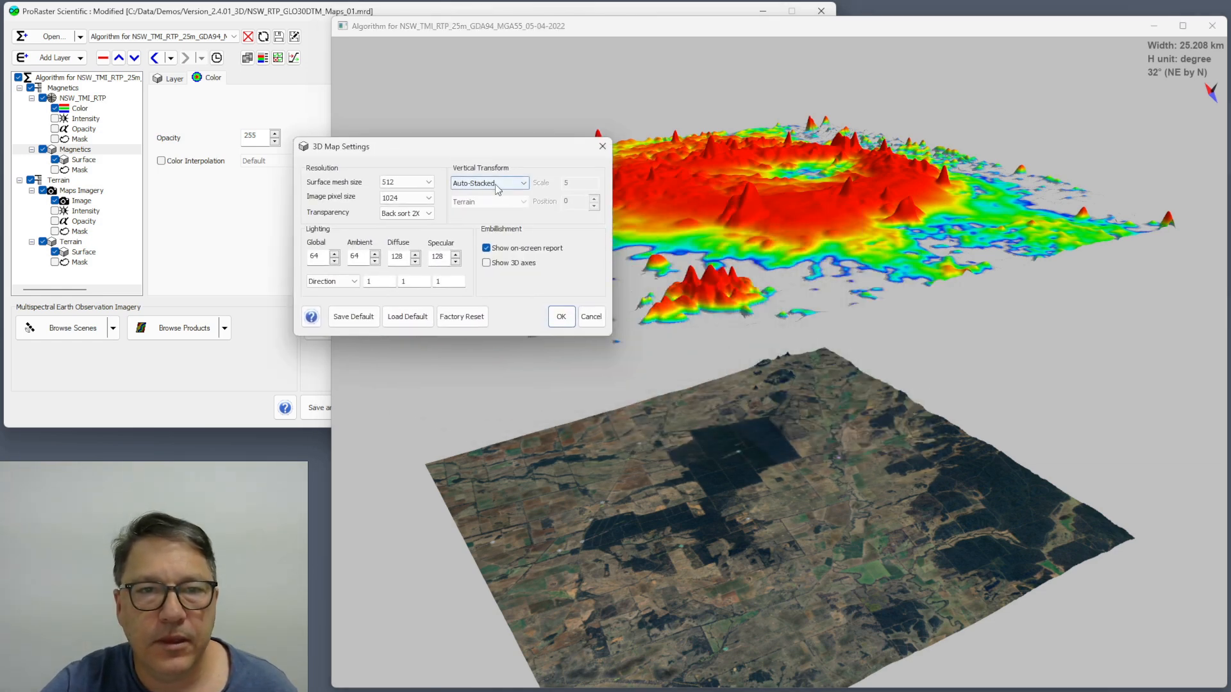
click(496, 188)
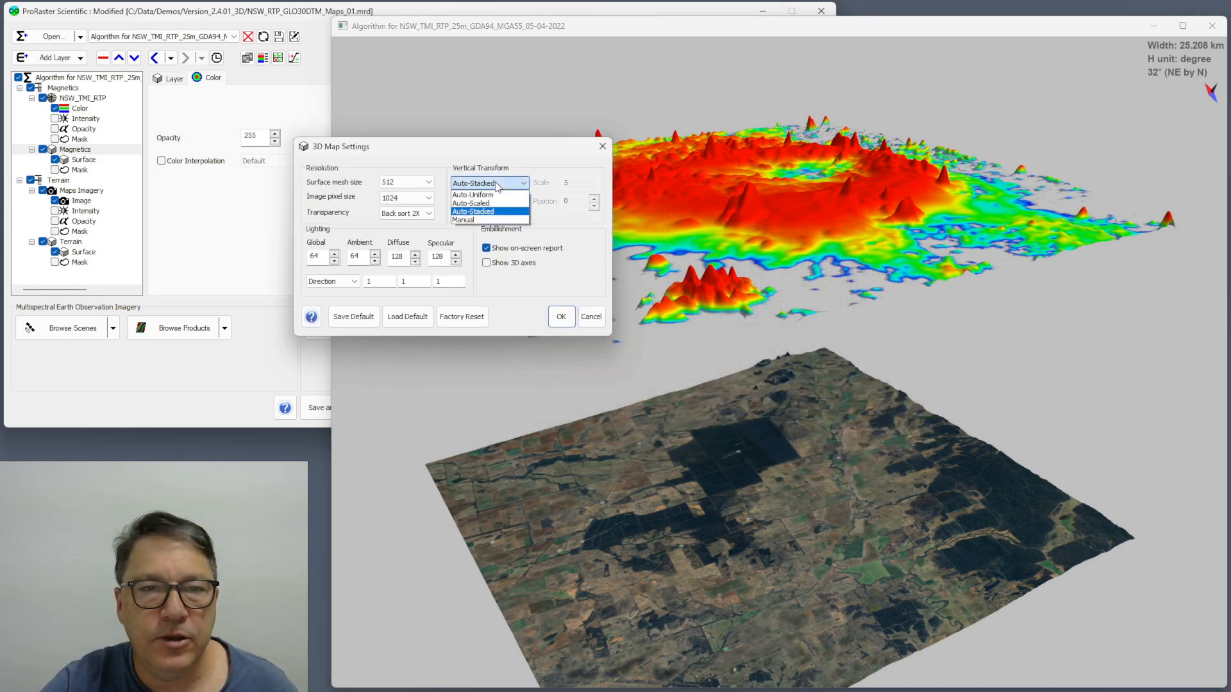
click(477, 220)
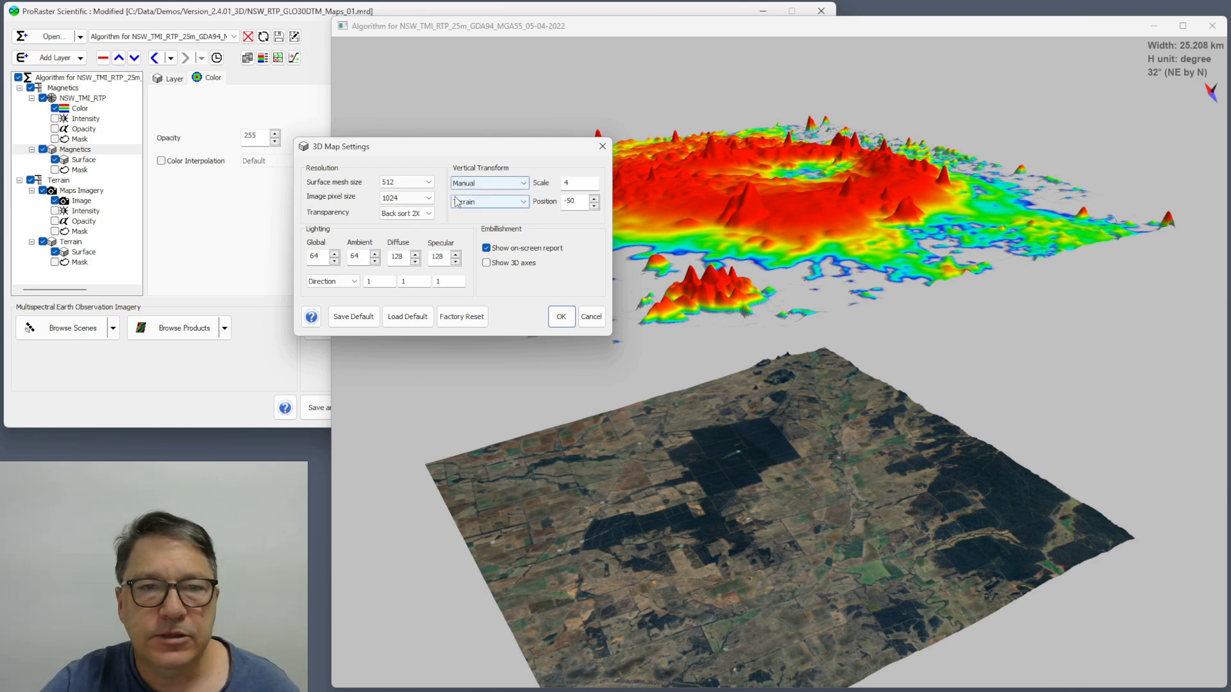
Step: Set the Terrain surface's vertical scale to 20 and its position to 0, and apply the settings
click(525, 203)
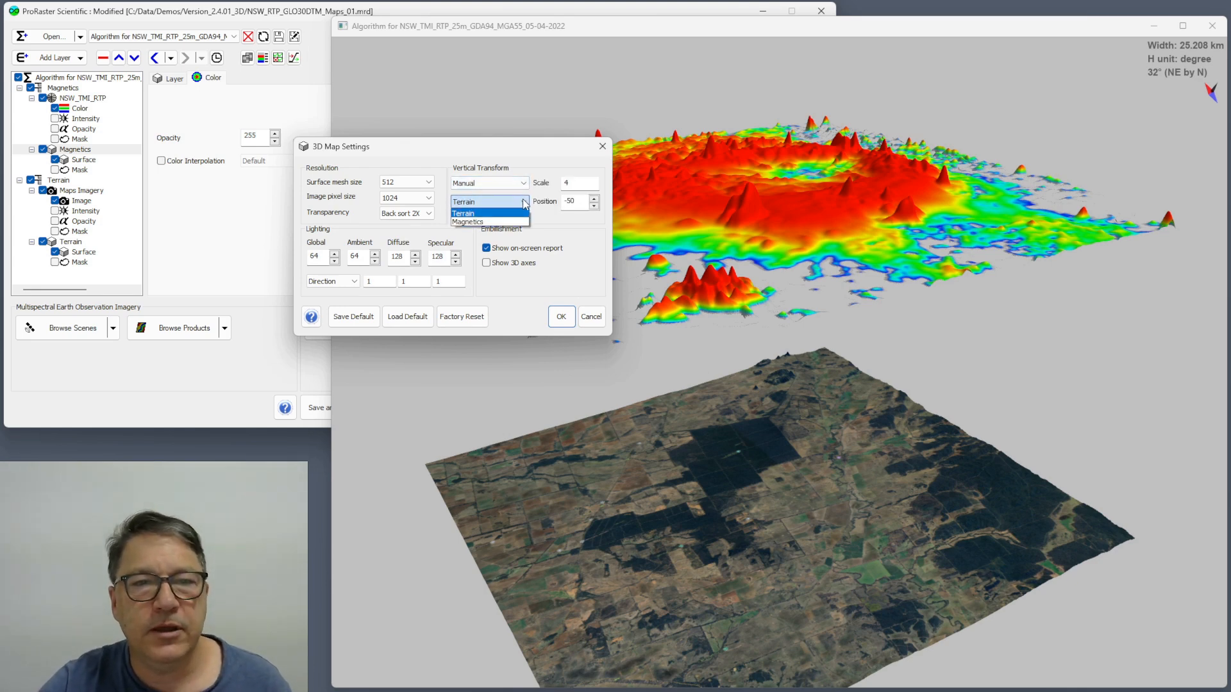
click(485, 214)
double_click(577, 182)
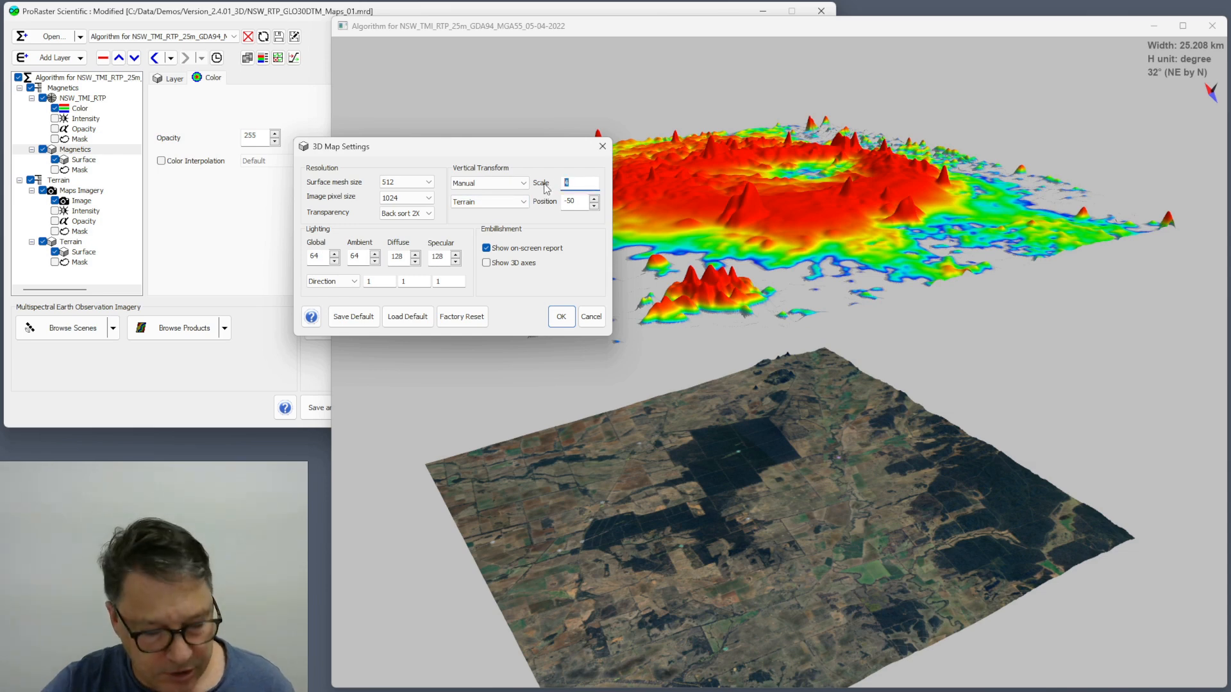
text(20)
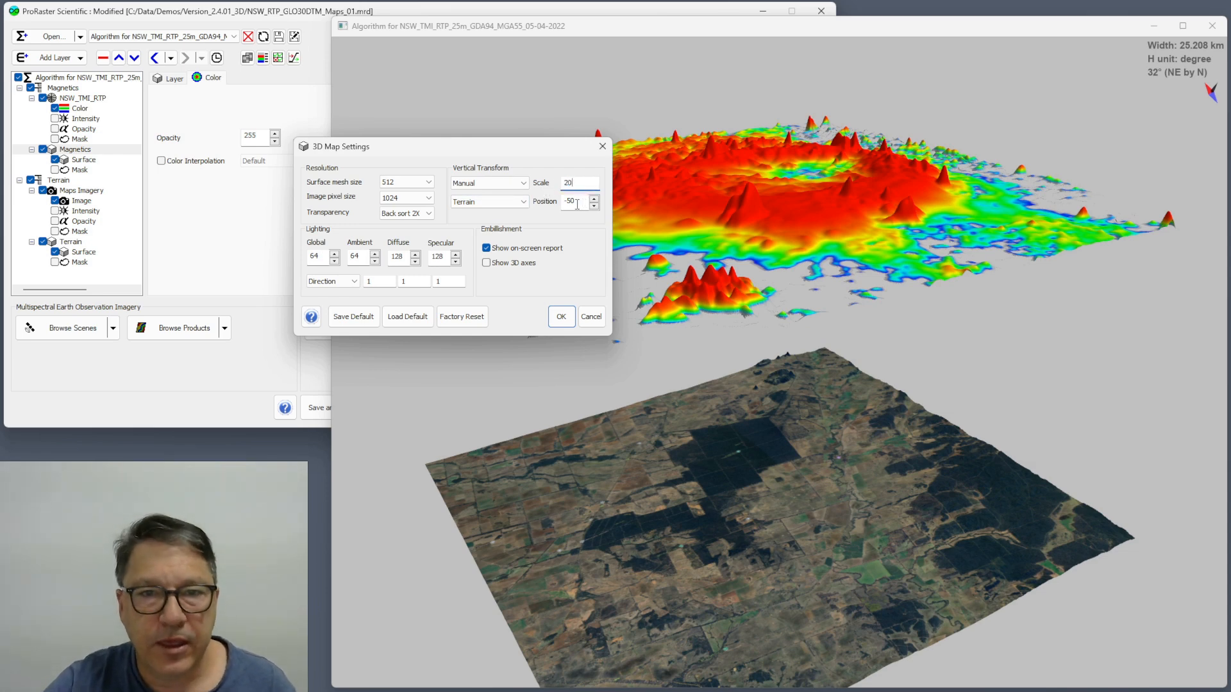
double_click(577, 204)
text(0)
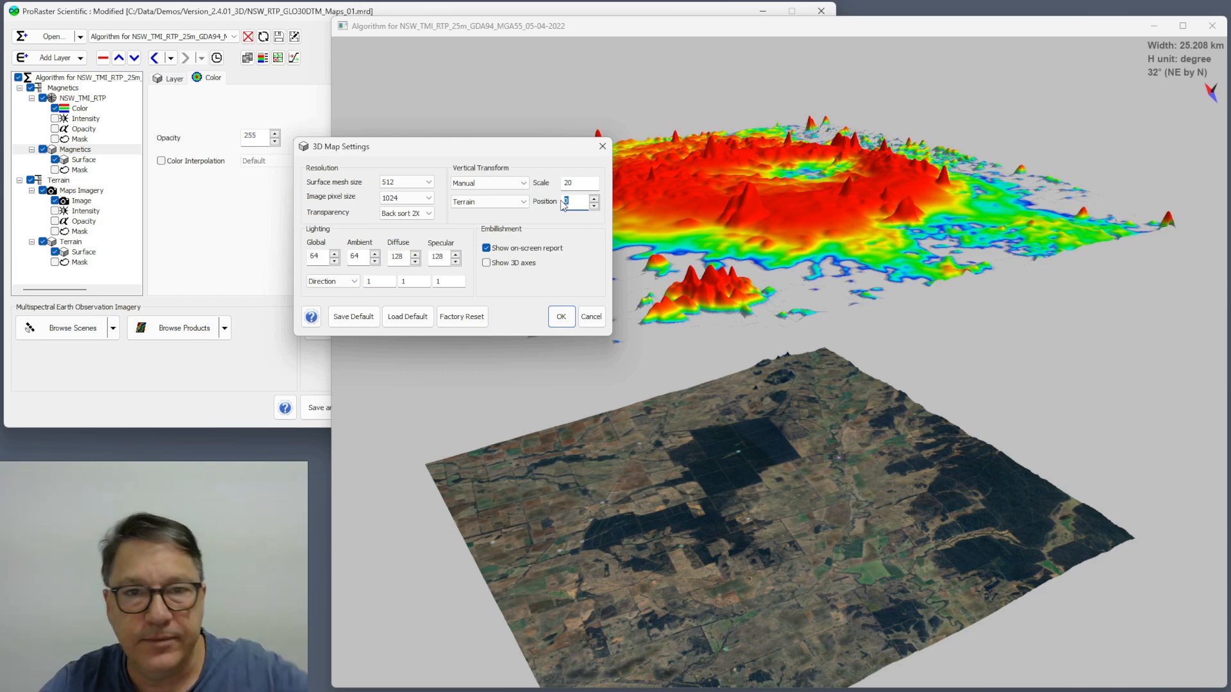
click(561, 316)
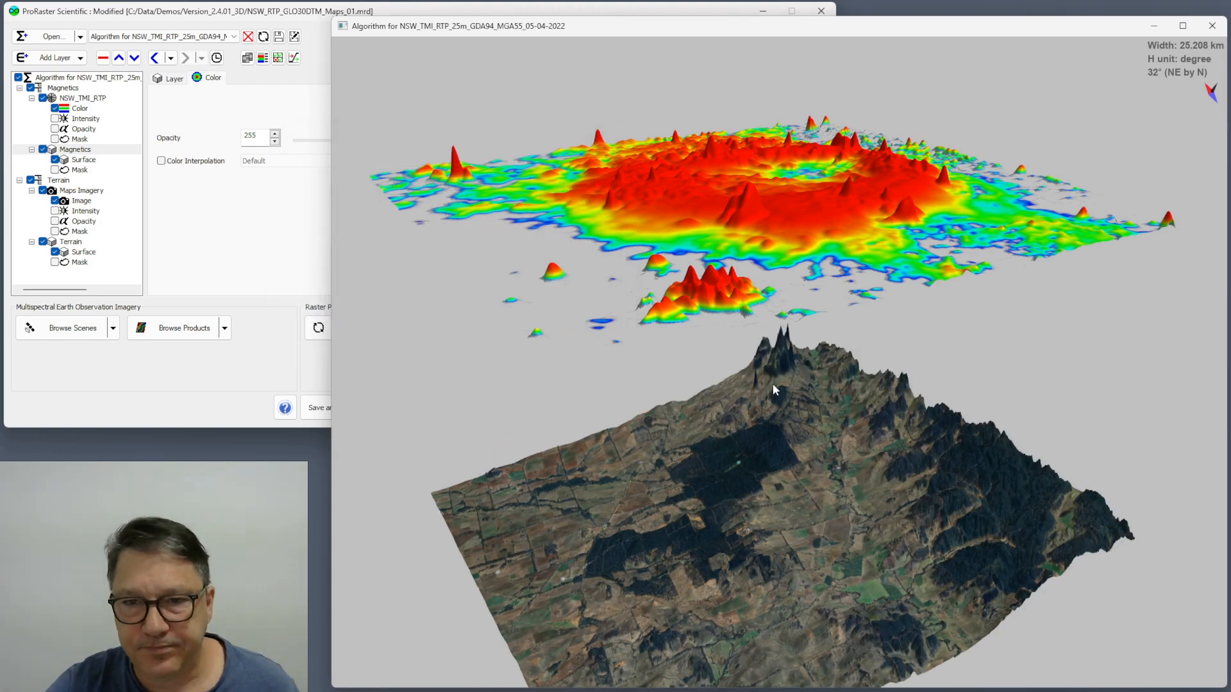
Step: Set the Magnetics surface's vertical scale to 5 and its position to 0, apply, and rotate the map to a north-easterly bearing
drag(774, 386, 782, 424)
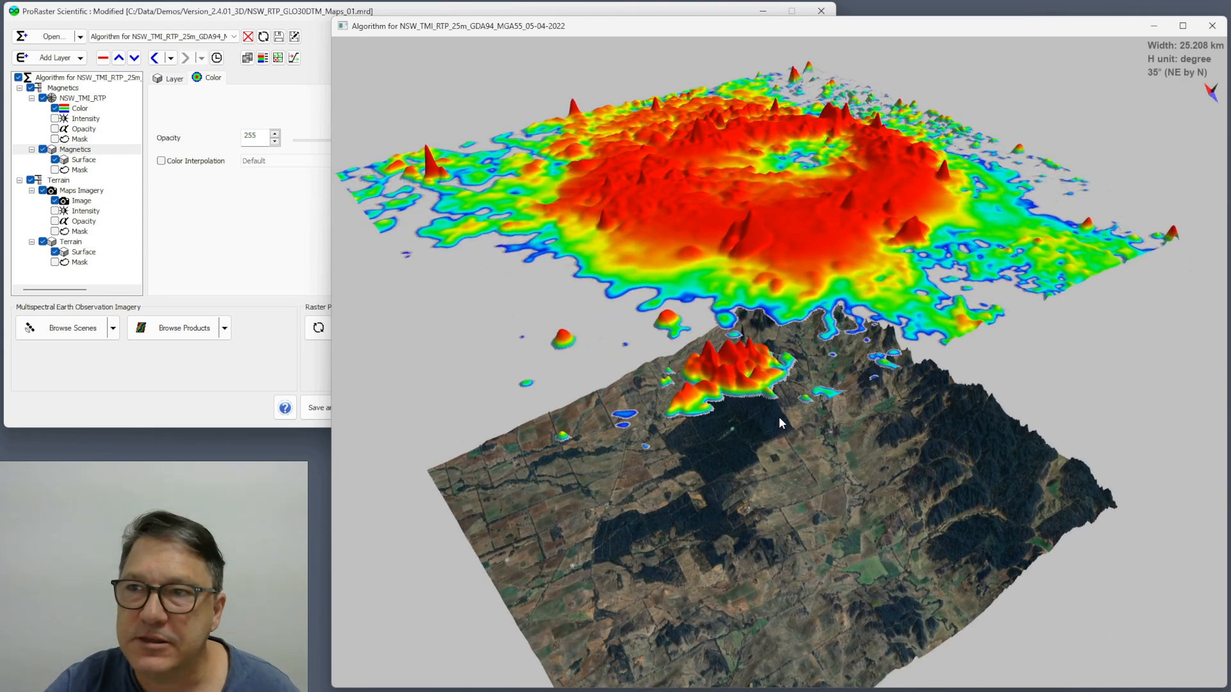
right_click(678, 279)
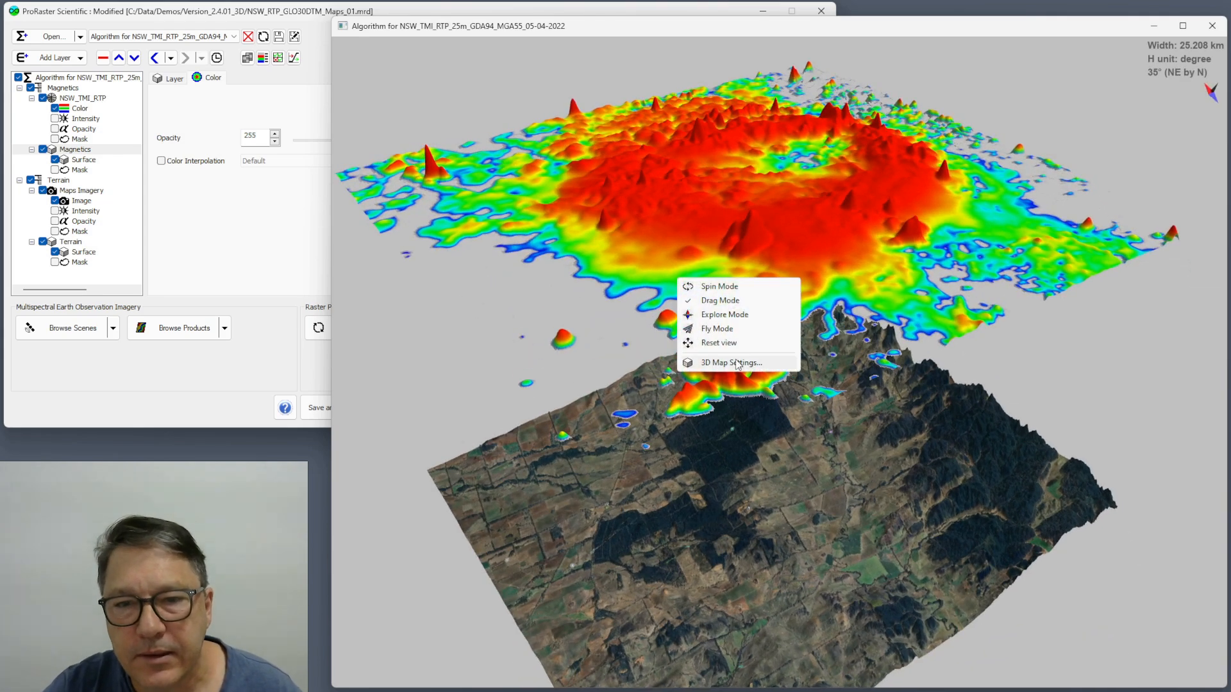
click(736, 363)
drag(772, 260, 608, 228)
click(661, 285)
click(658, 305)
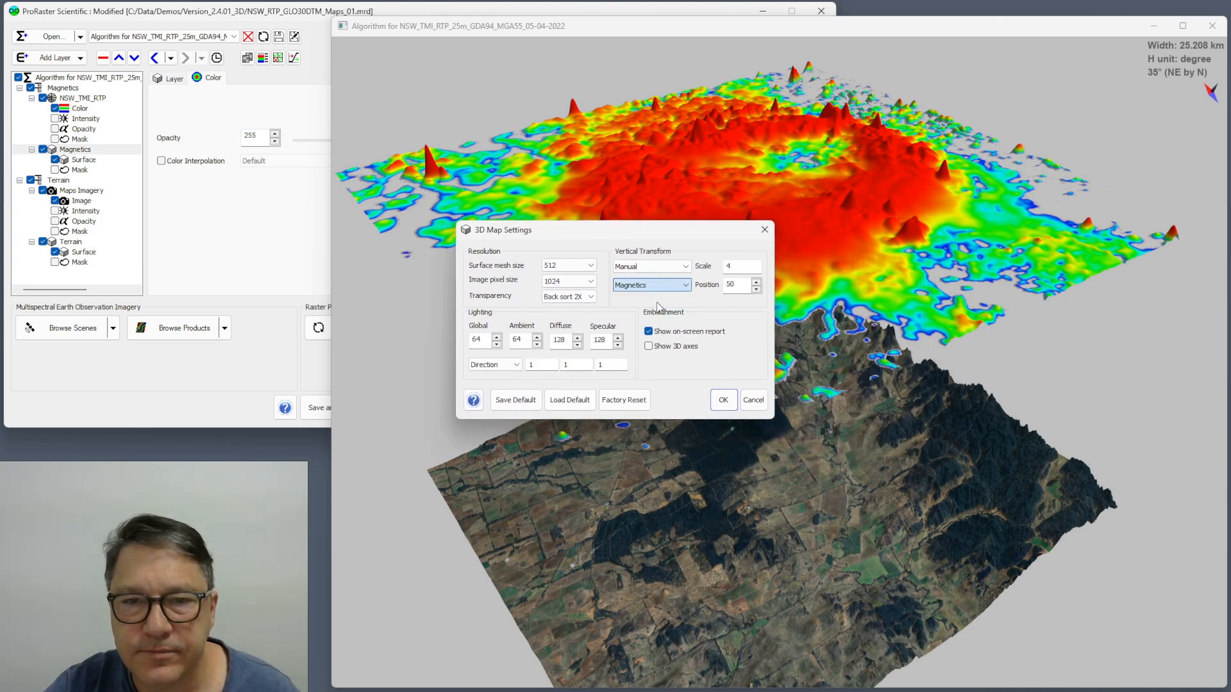
double_click(730, 267)
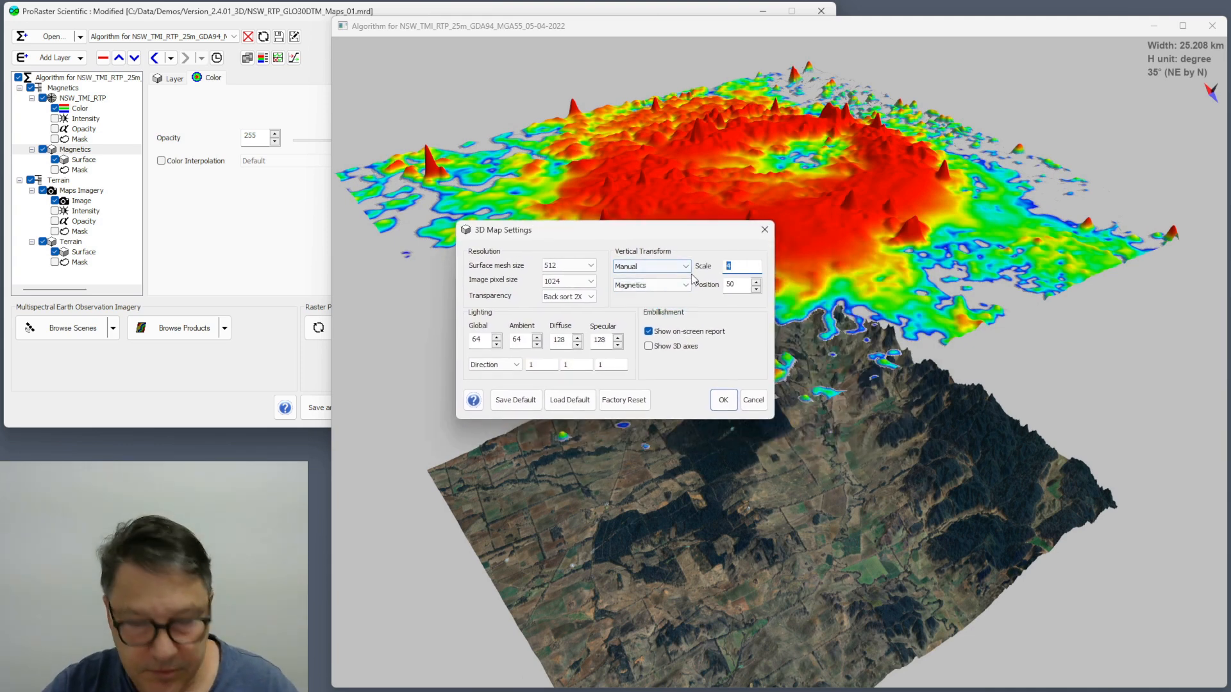
text(5)
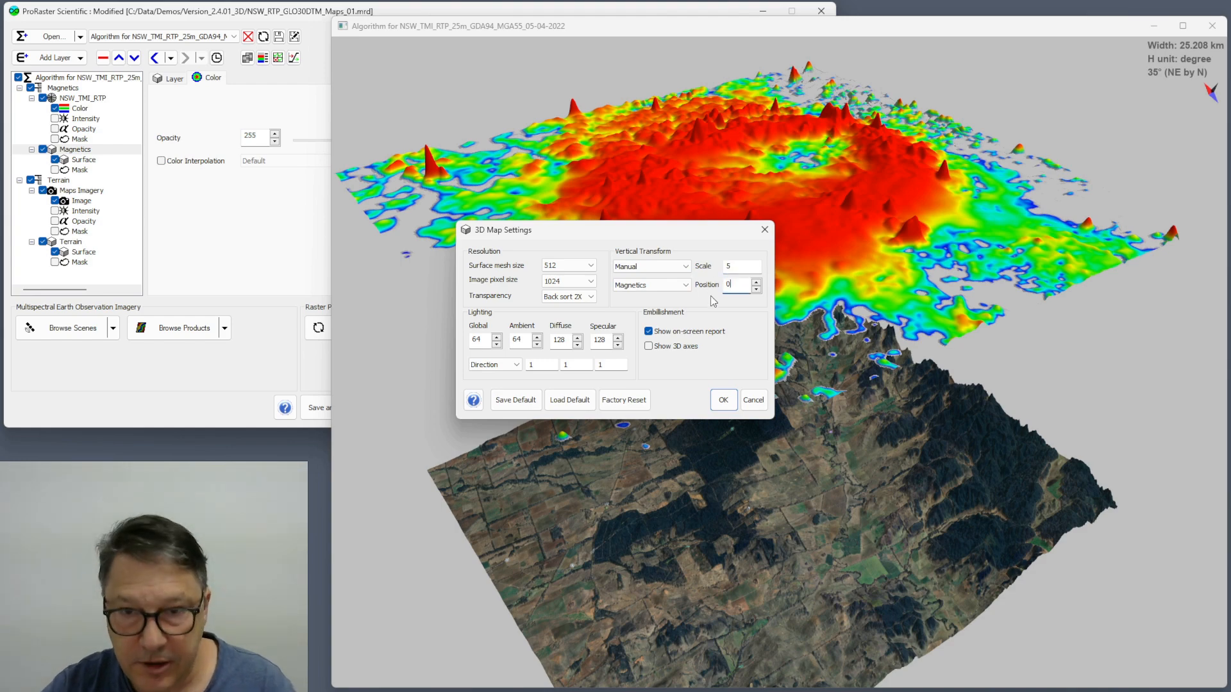
click(724, 402)
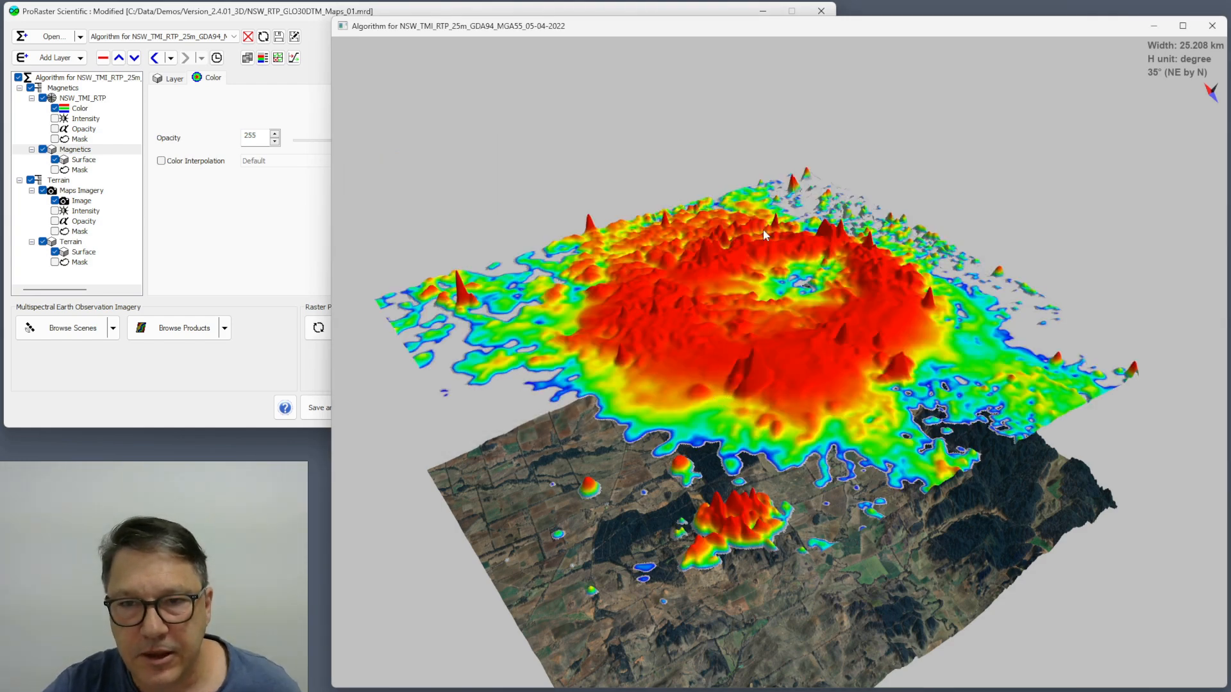
drag(711, 370, 747, 399)
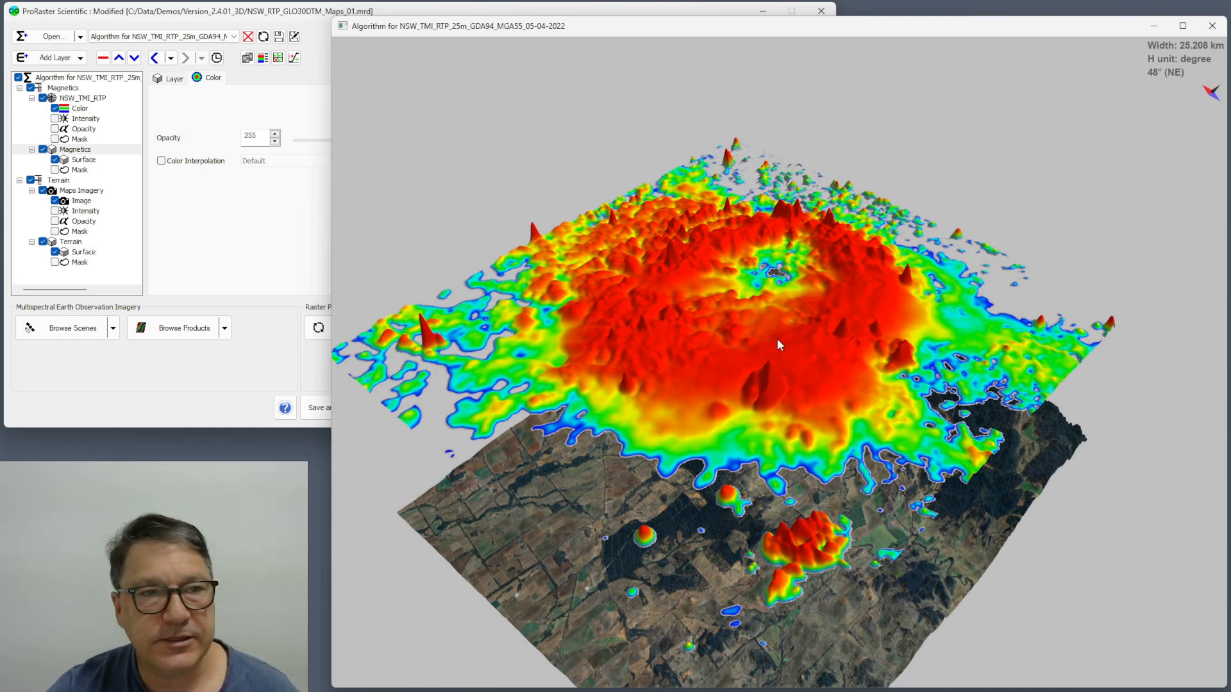
Step: Return to the main ProRaster Scientific window and select the Magnetics surface layer
click(275, 12)
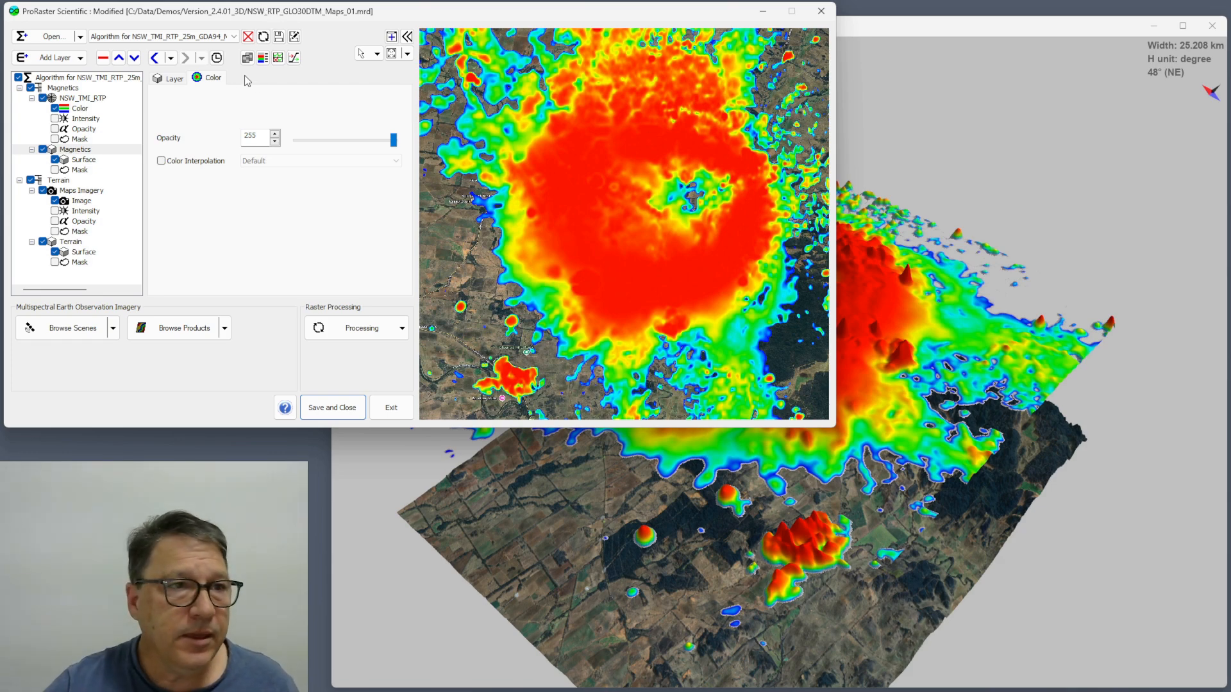
click(80, 151)
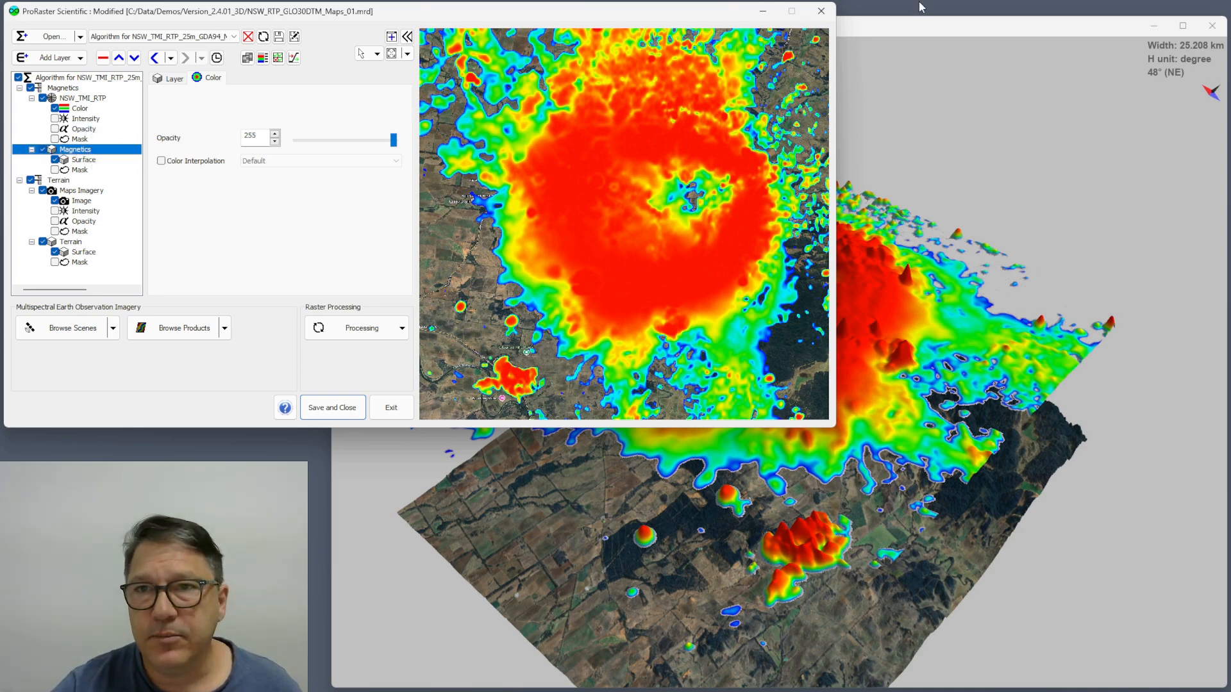
Step: Reduce the NSW_TMI_RTP layer's opacity to 119 and bring the 3D map window forward
click(922, 25)
mouse_move(648, 25)
mouse_down()
mouse_move(664, 25)
mouse_move(660, 12)
mouse_up()
click(62, 152)
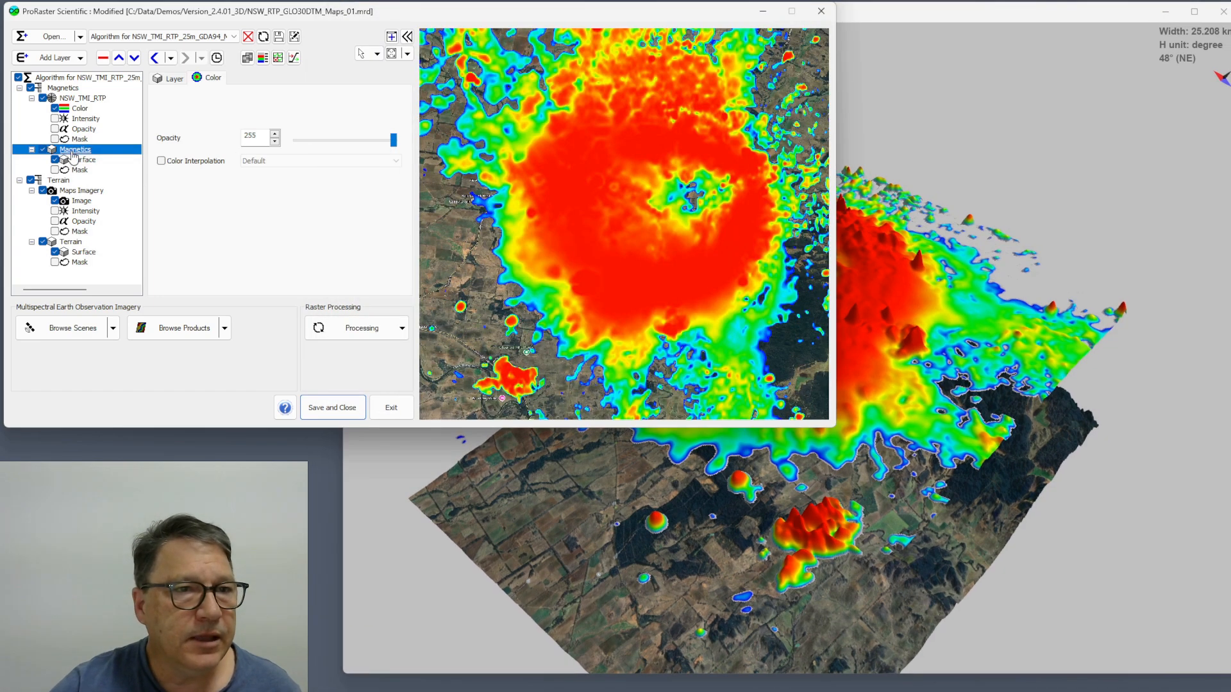
click(84, 99)
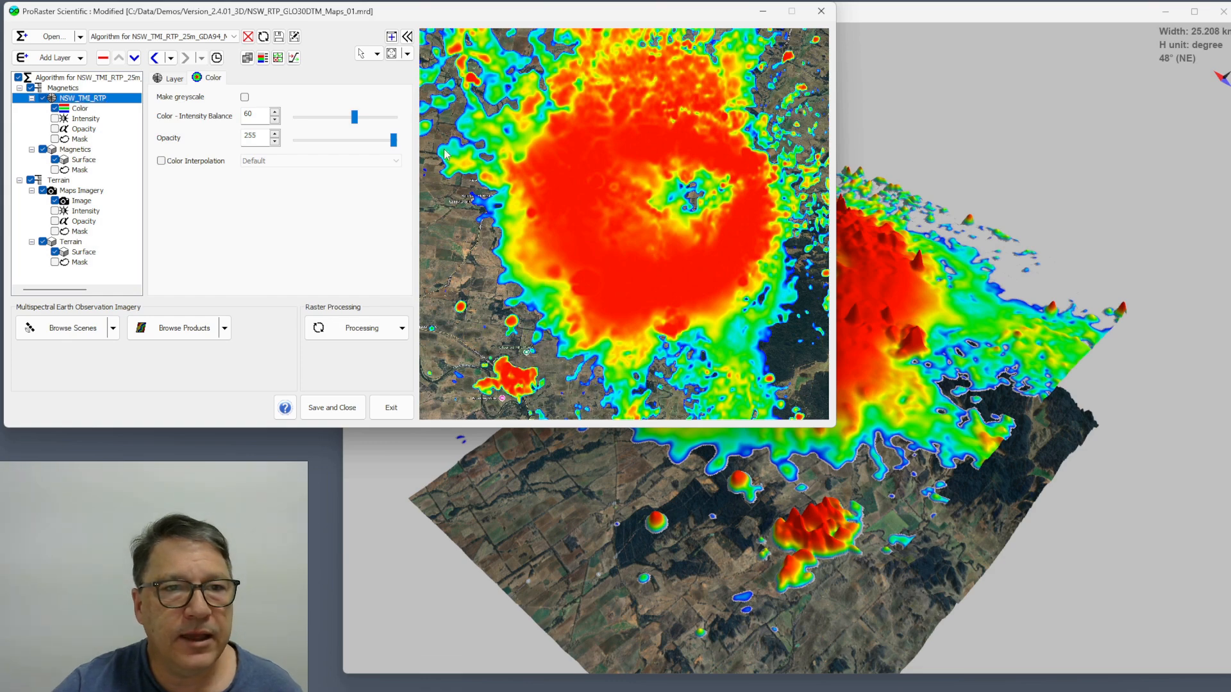
drag(394, 142, 344, 145)
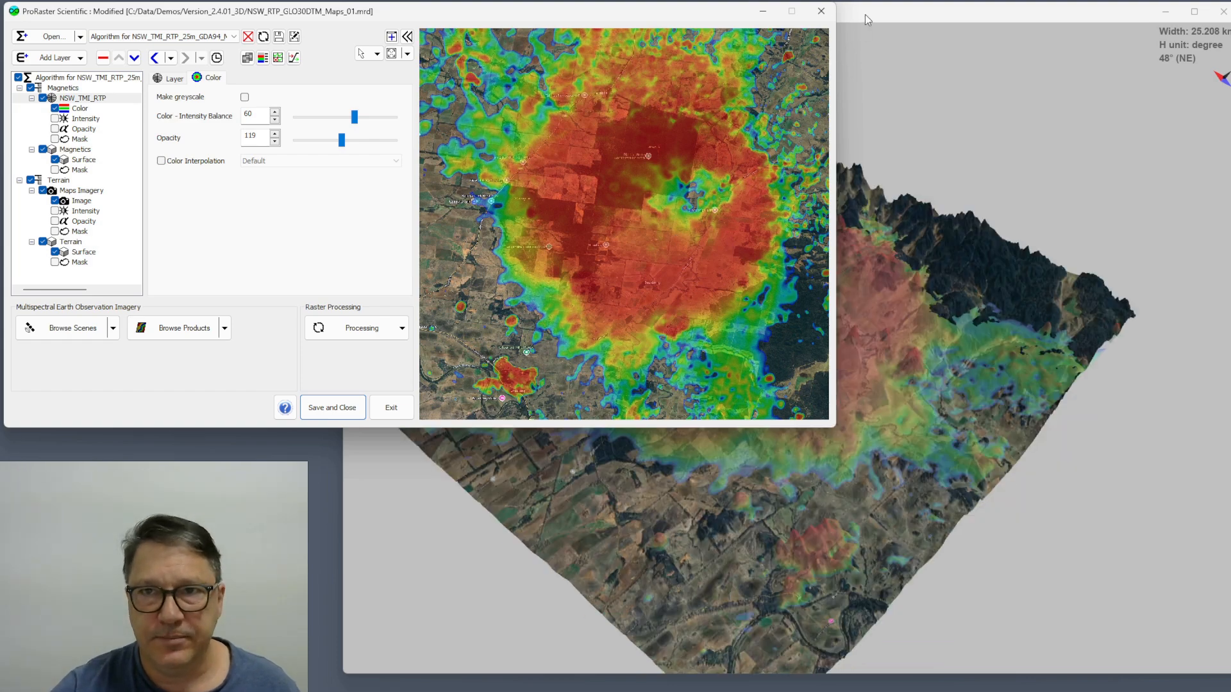
click(865, 15)
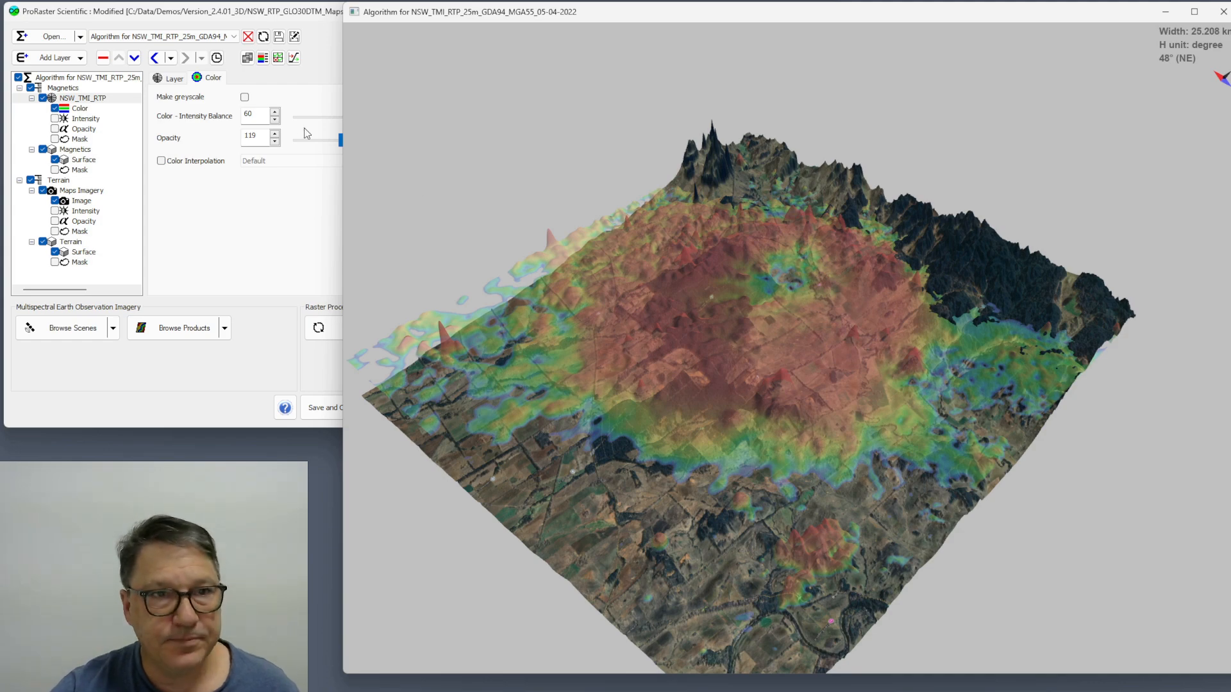
Step: Try opacities of 59 and 193 on the NSW_TMI_RTP layer and return to the 3D map
click(275, 14)
drag(341, 141, 319, 143)
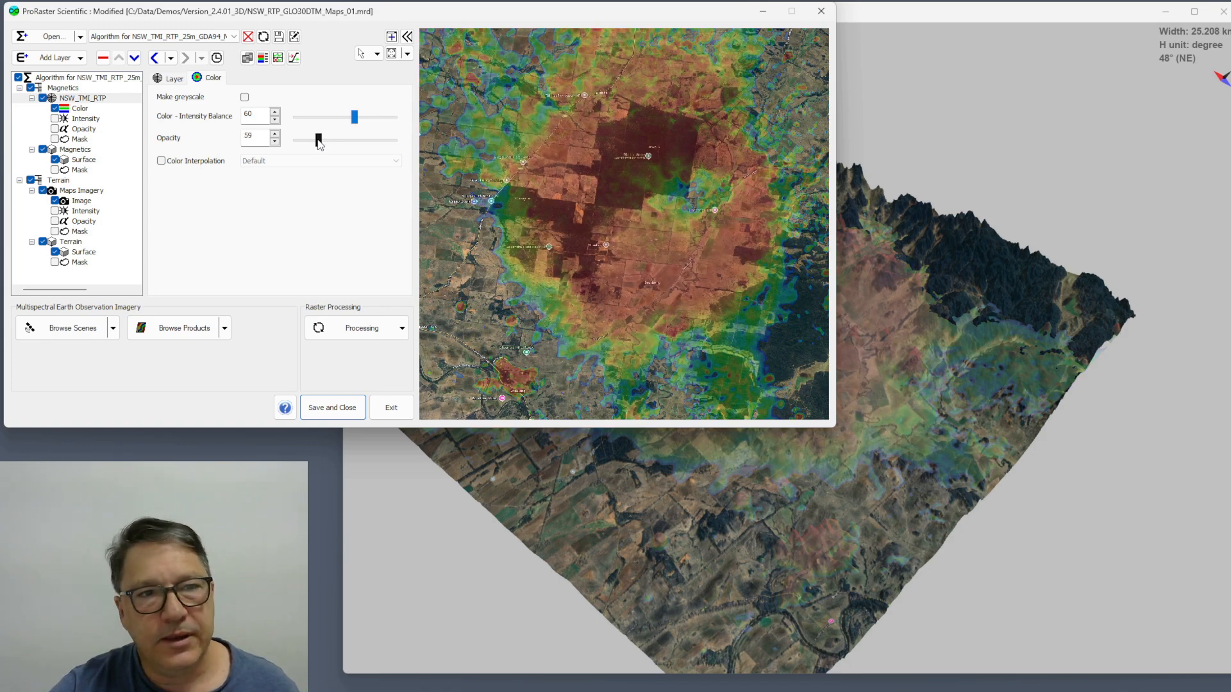
click(370, 140)
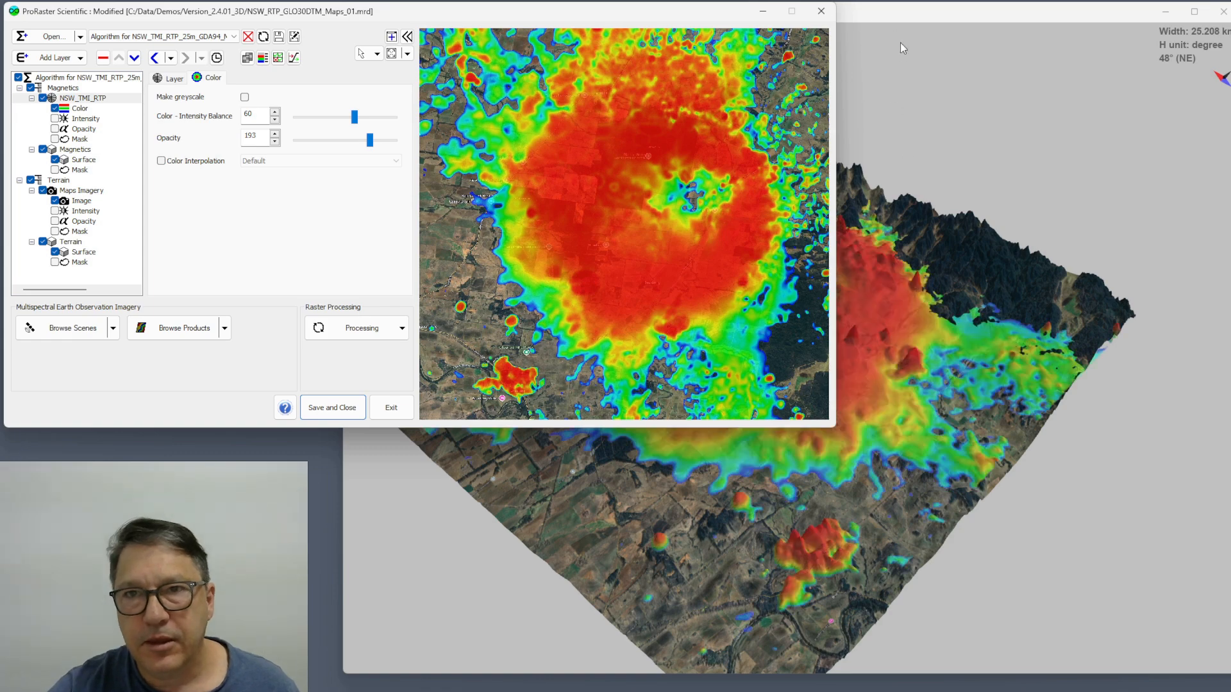
click(892, 195)
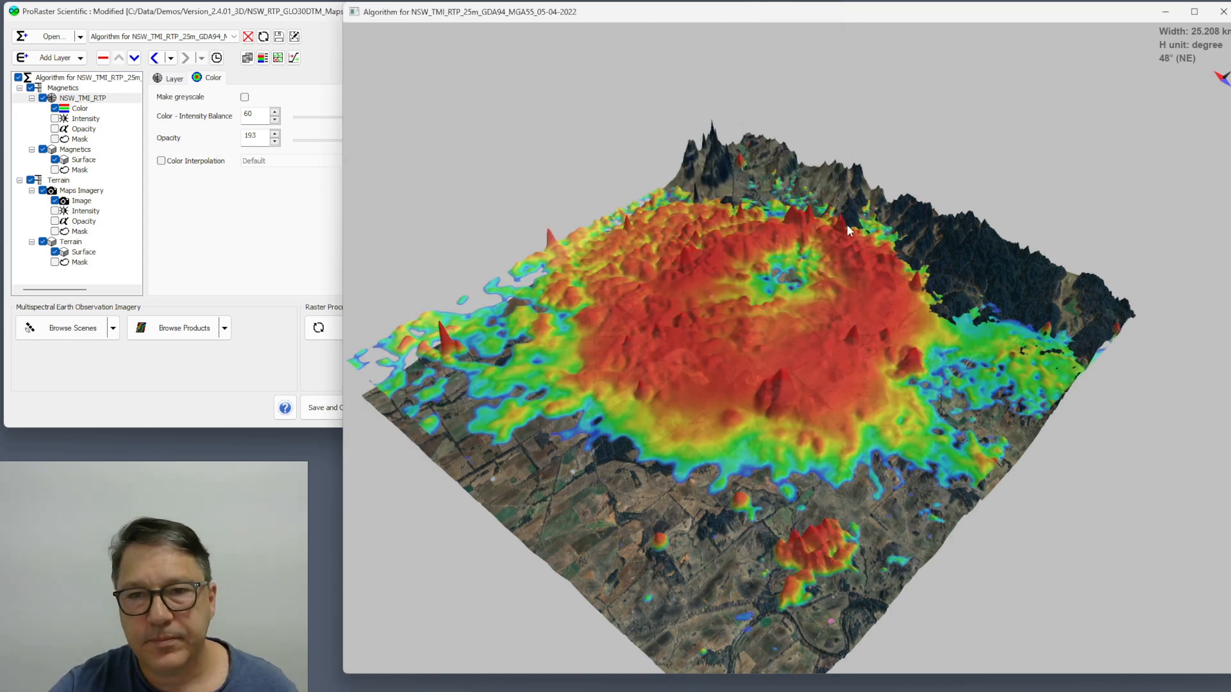
Step: Set the 3D map's transparency to See one way, apply it, and rotate the map to a west-north-westerly bearing
drag(672, 252, 536, 162)
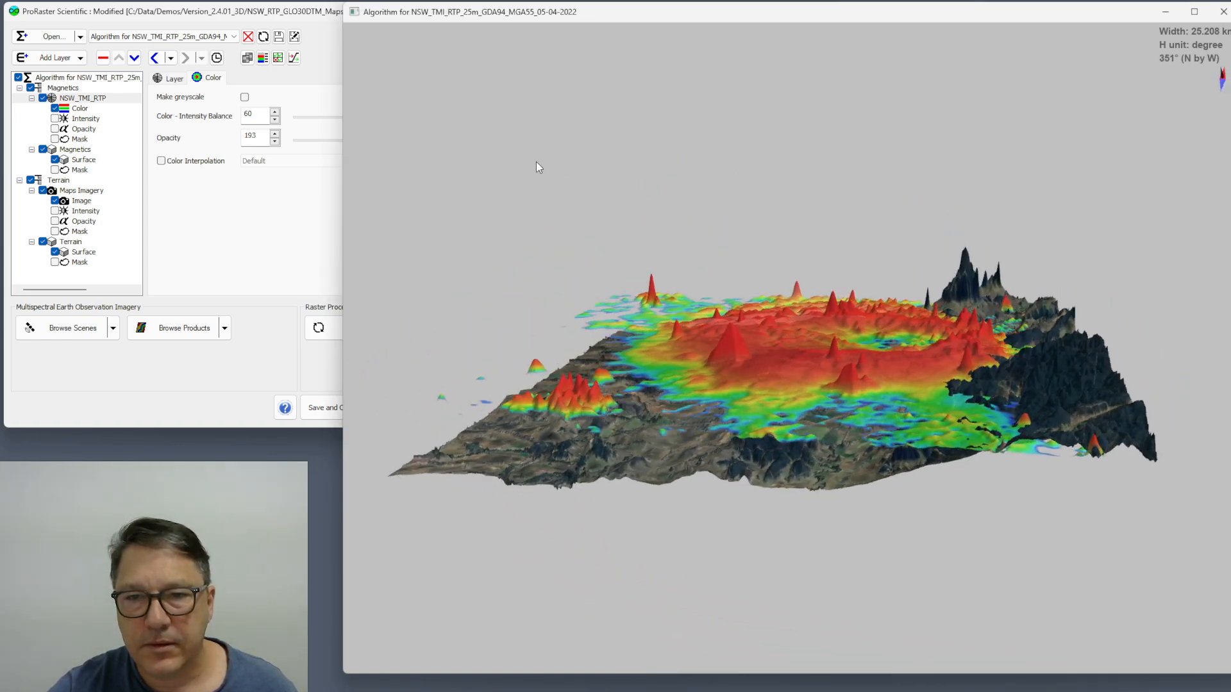
drag(828, 325, 872, 422)
scroll(809, 360, up, 5)
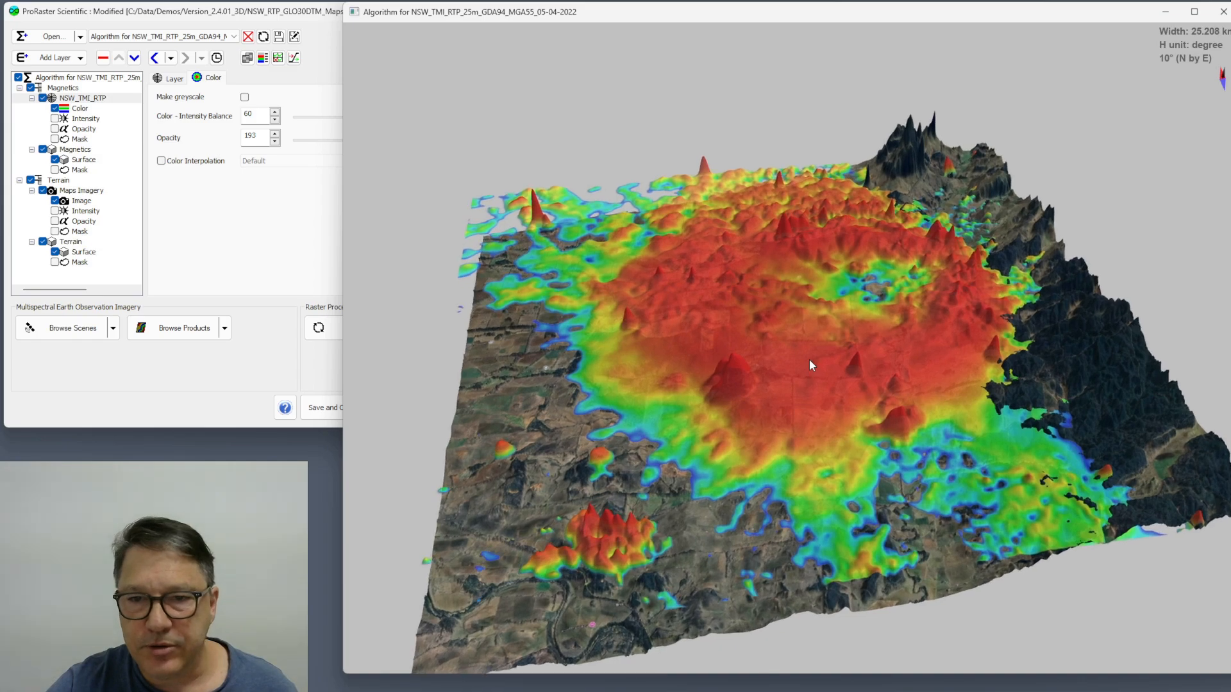
scroll(809, 360, up, 5)
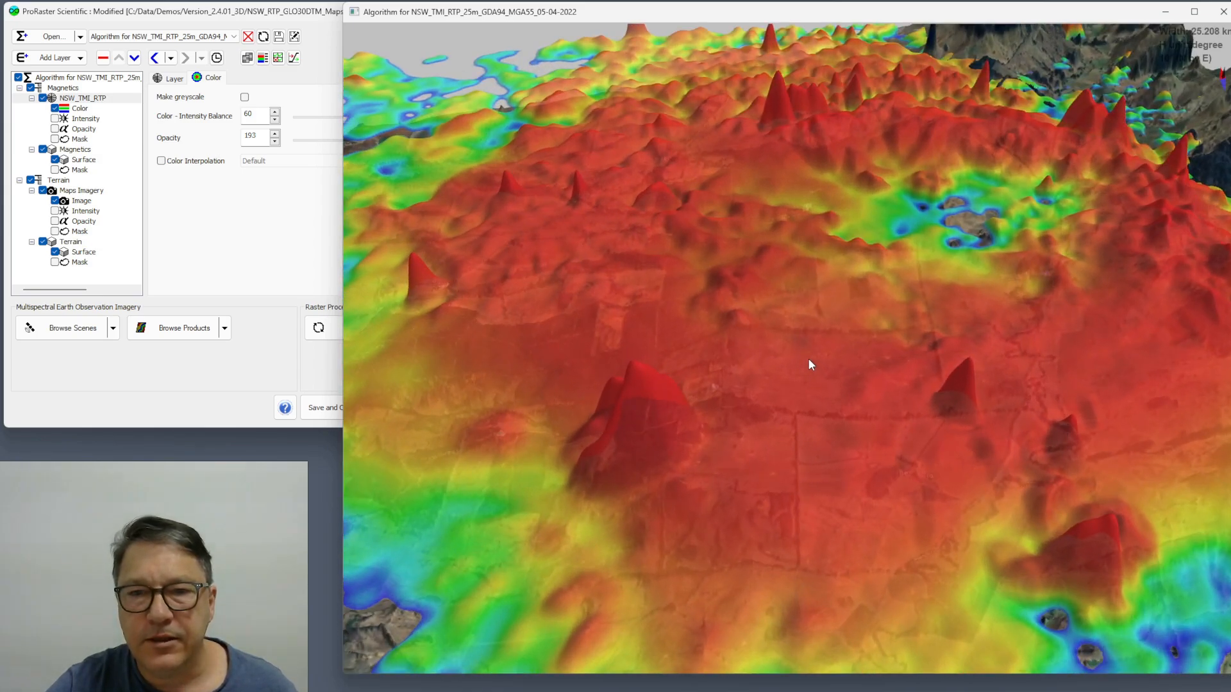
drag(809, 360, 722, 318)
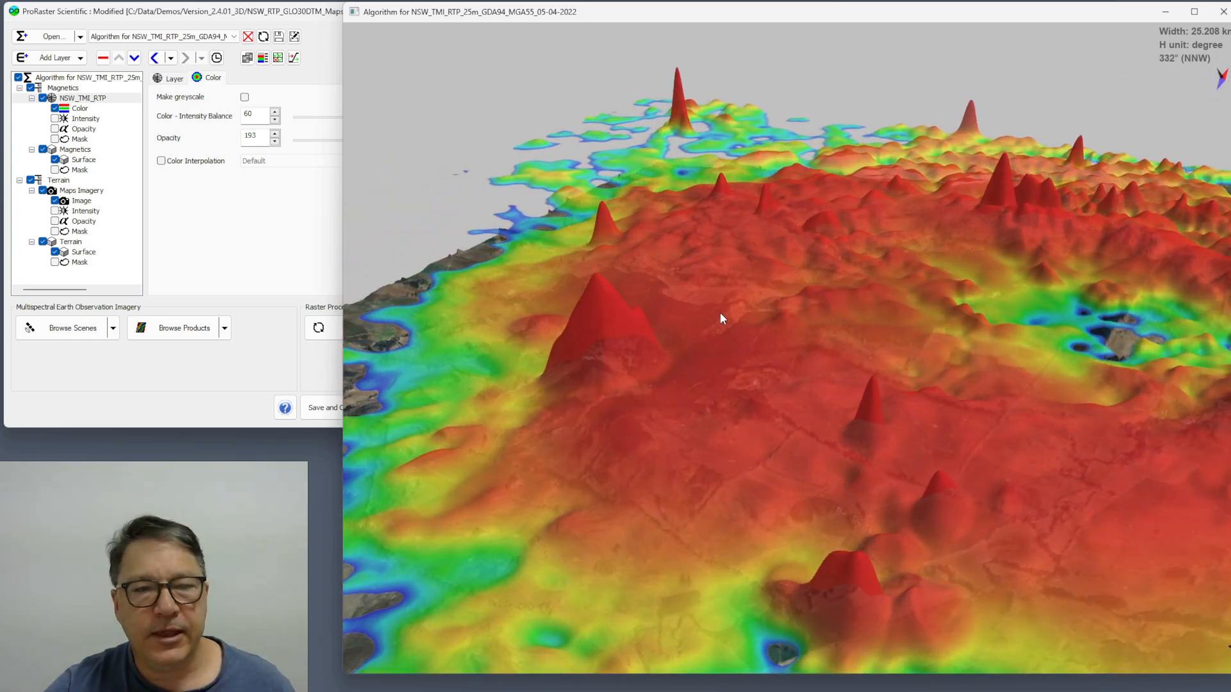
right_click(831, 311)
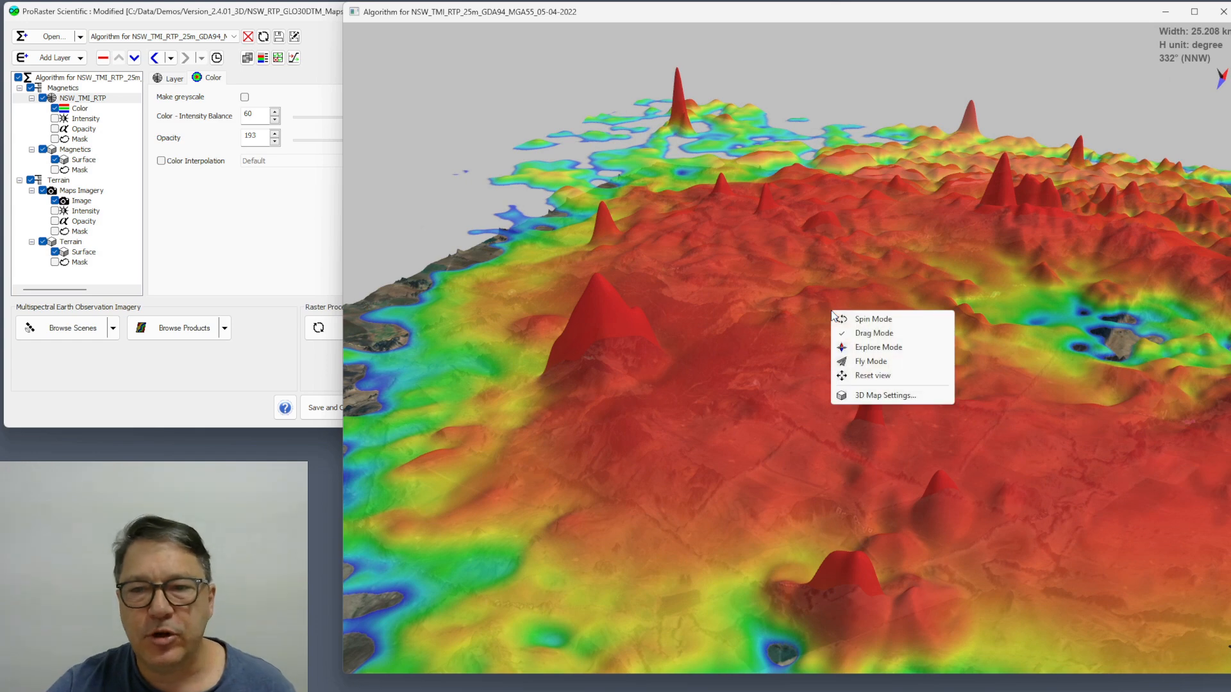
click(880, 396)
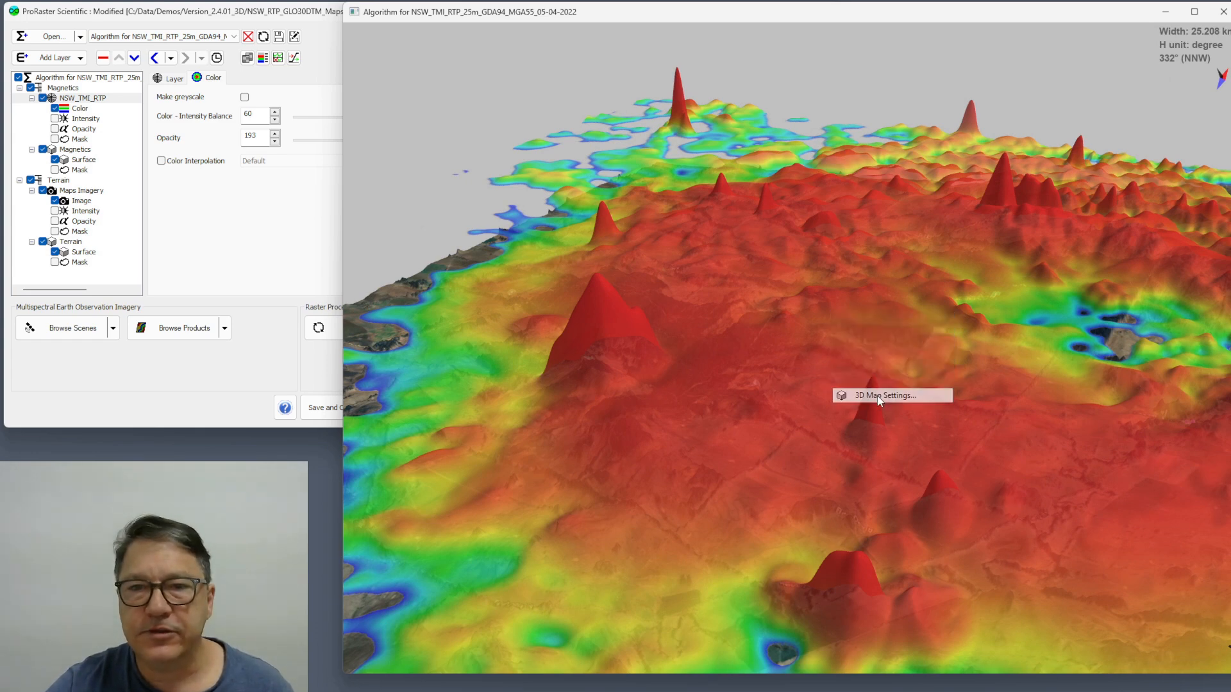
drag(768, 248, 609, 146)
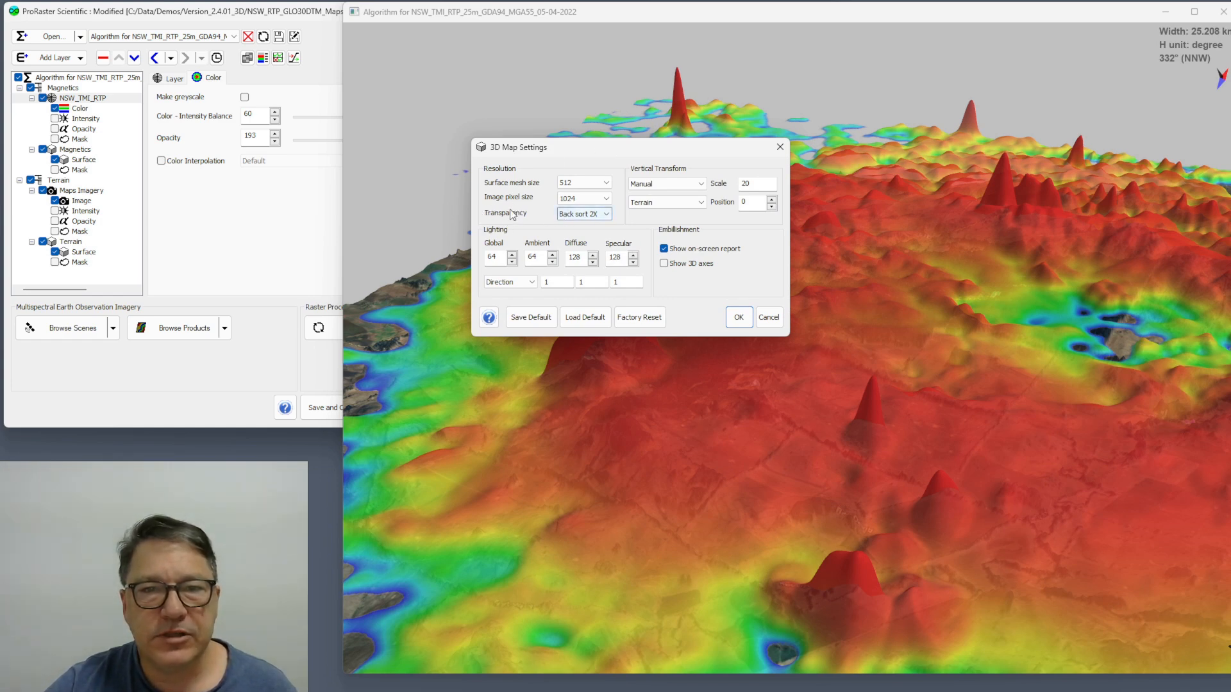
click(607, 215)
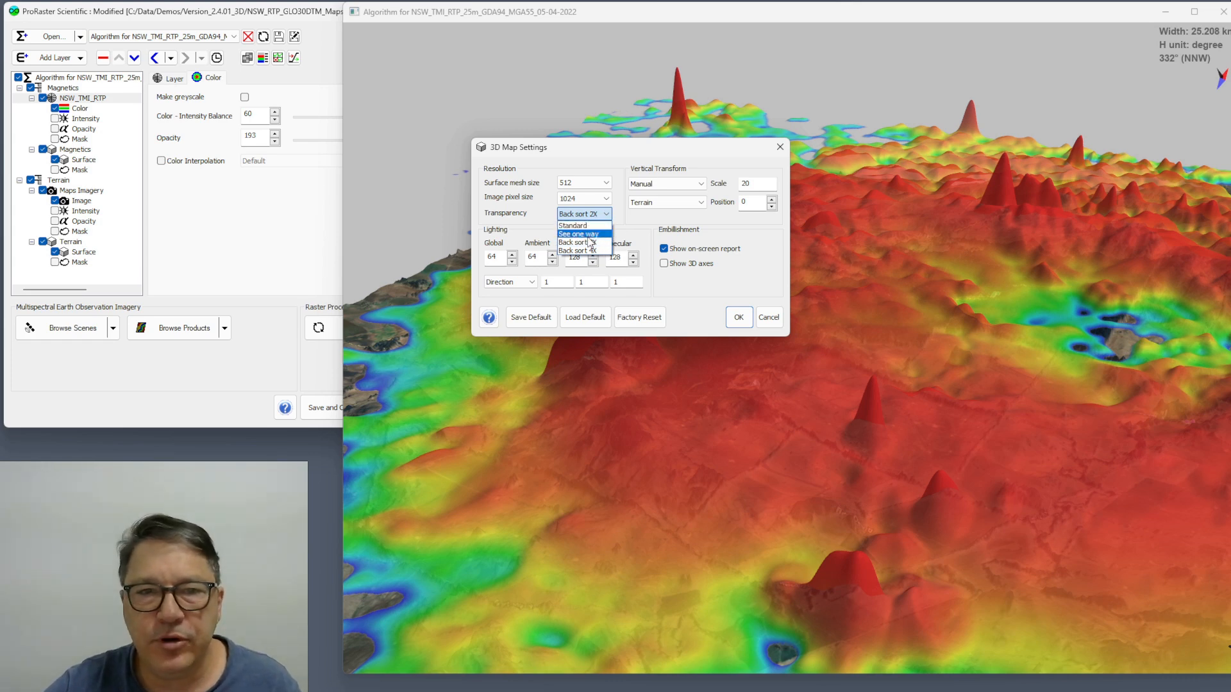
click(588, 234)
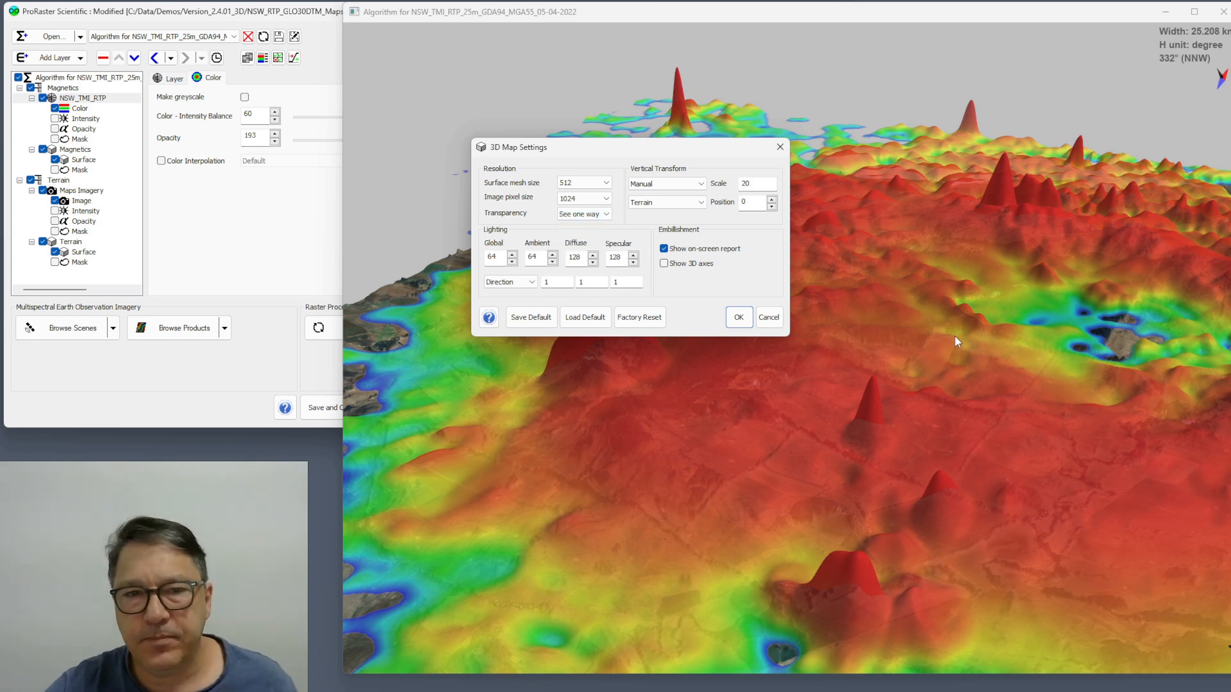
click(738, 316)
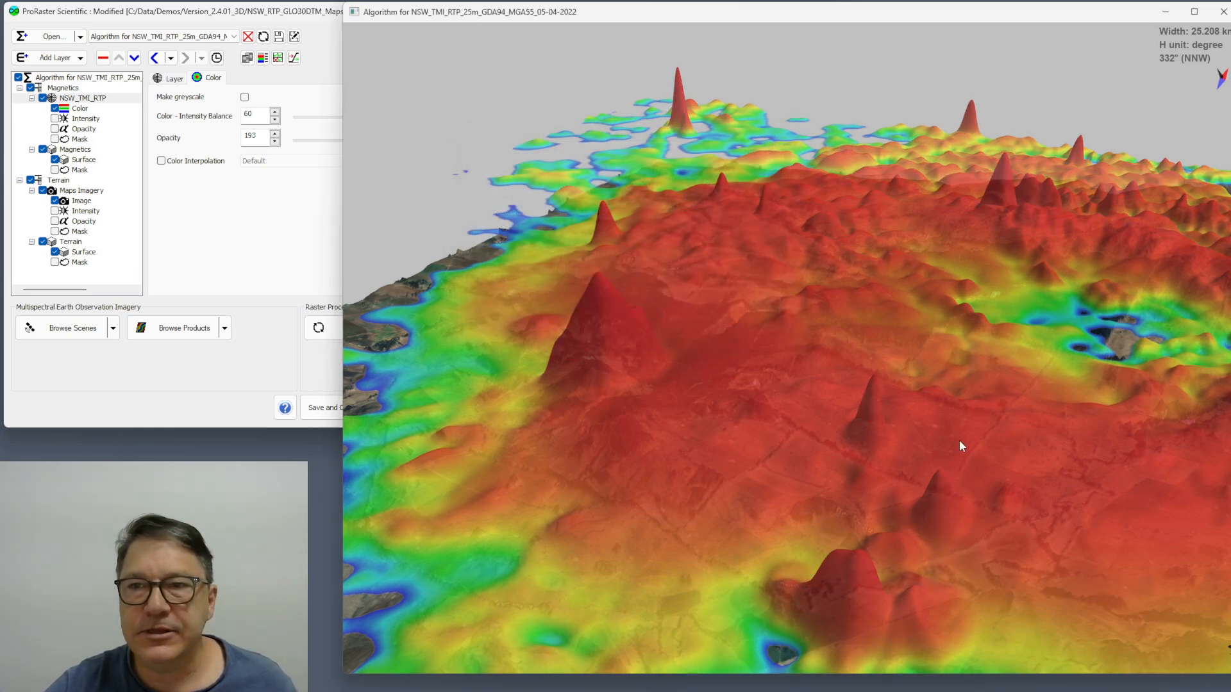
drag(978, 431, 823, 431)
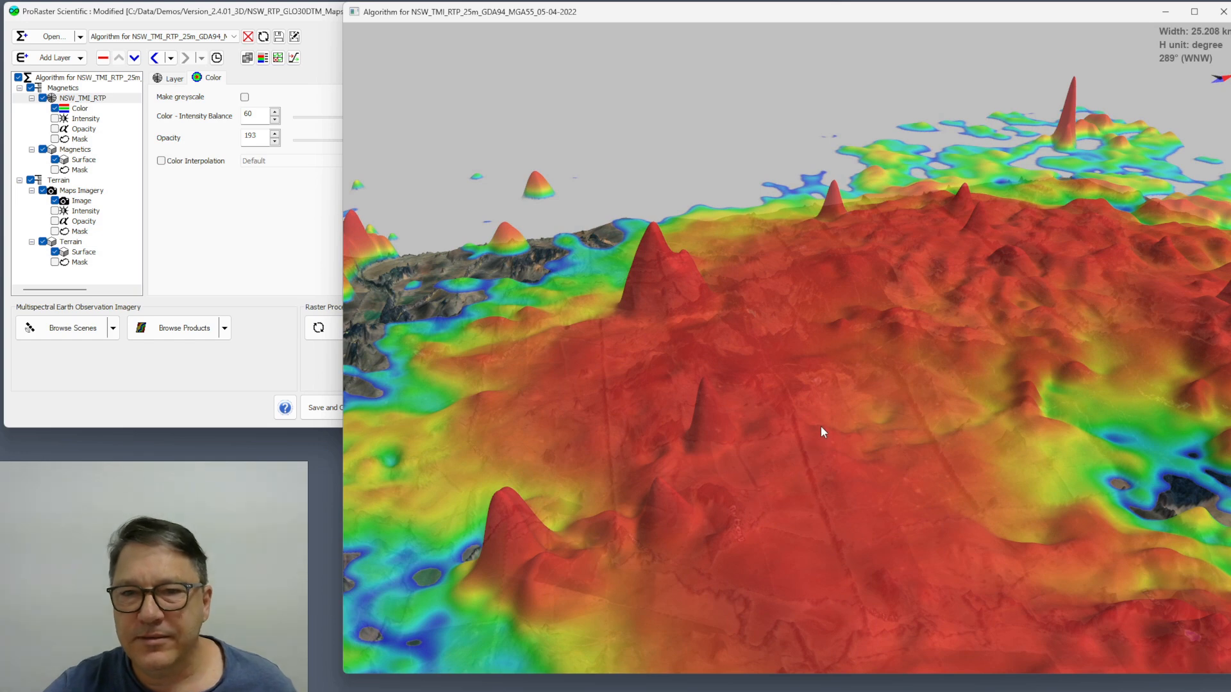
Step: Set the 3D map's transparency to Back sort 4X, apply it, and view the surfaces from a low north-westerly angle
right_click(800, 385)
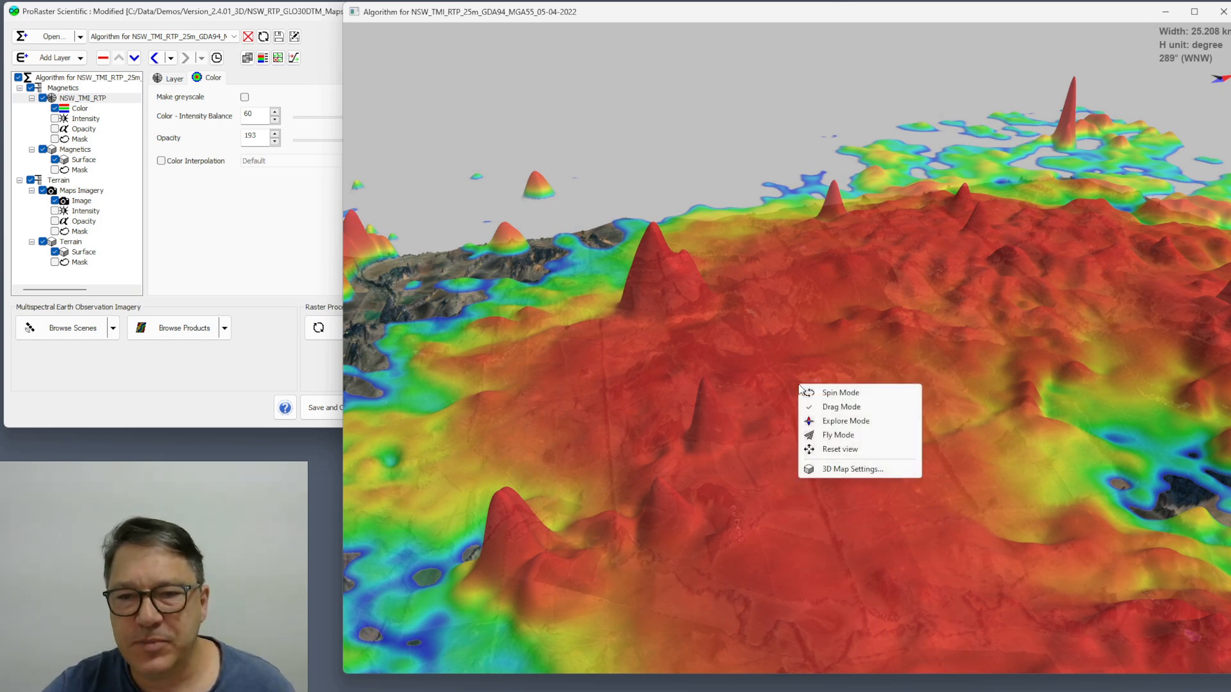
click(850, 471)
drag(730, 251, 701, 172)
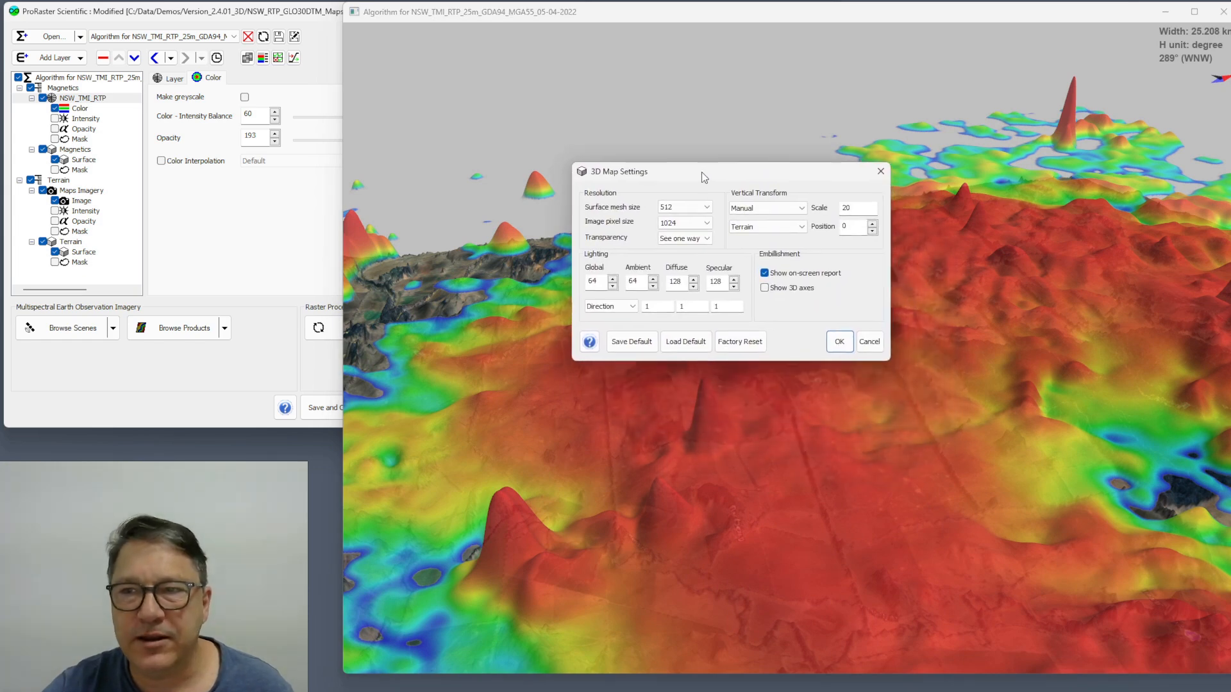
click(707, 239)
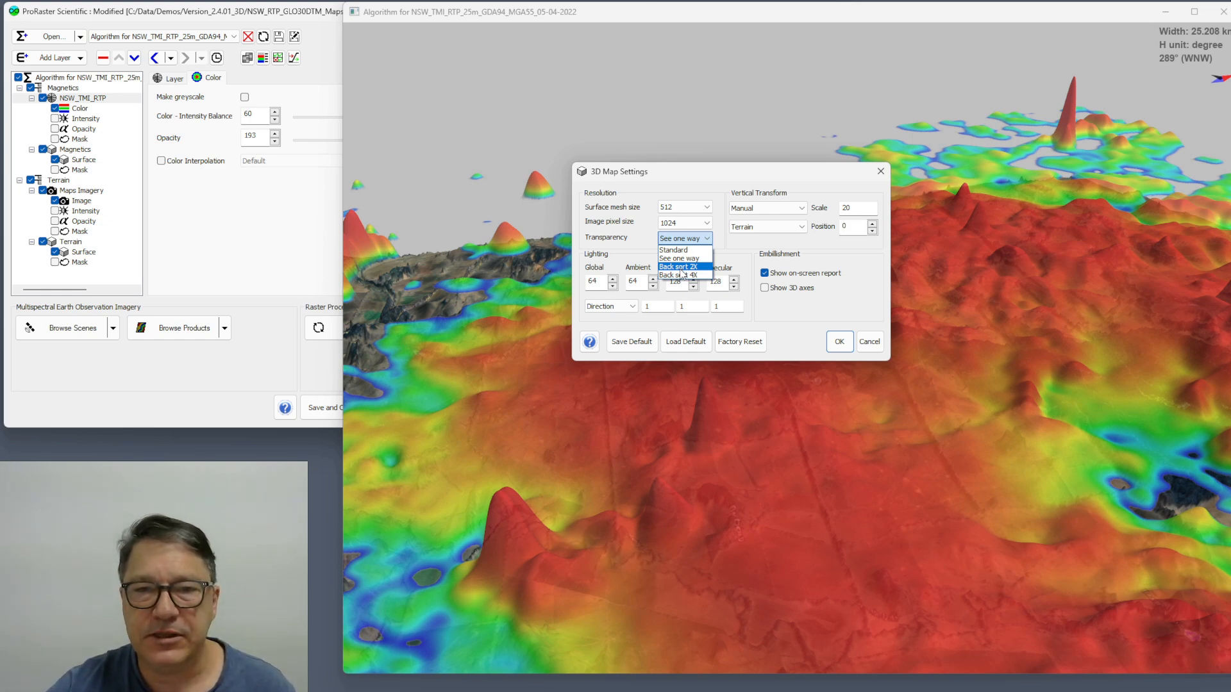
click(684, 277)
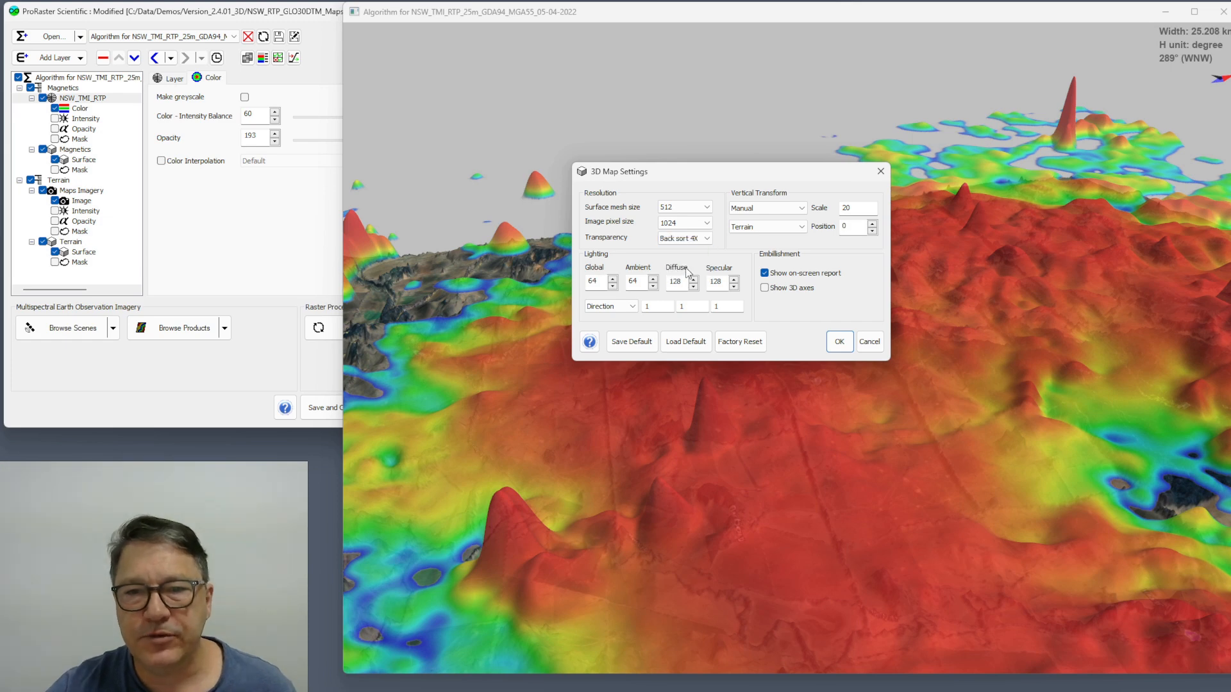
click(841, 338)
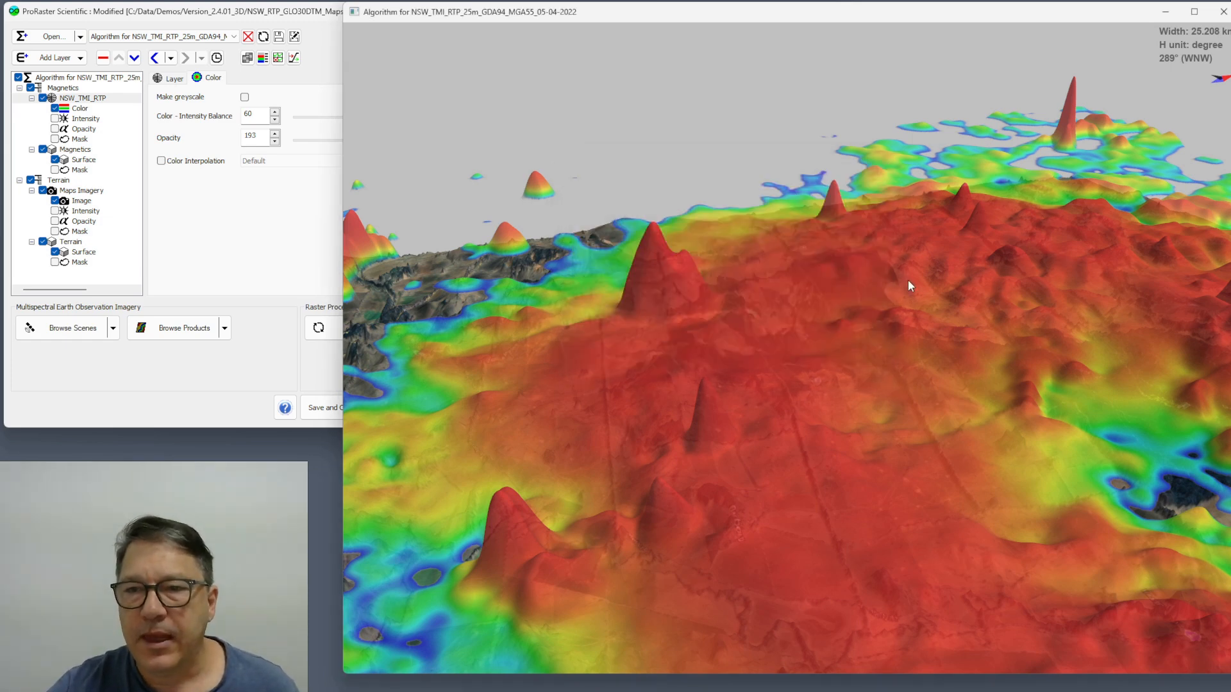
drag(839, 345, 898, 241)
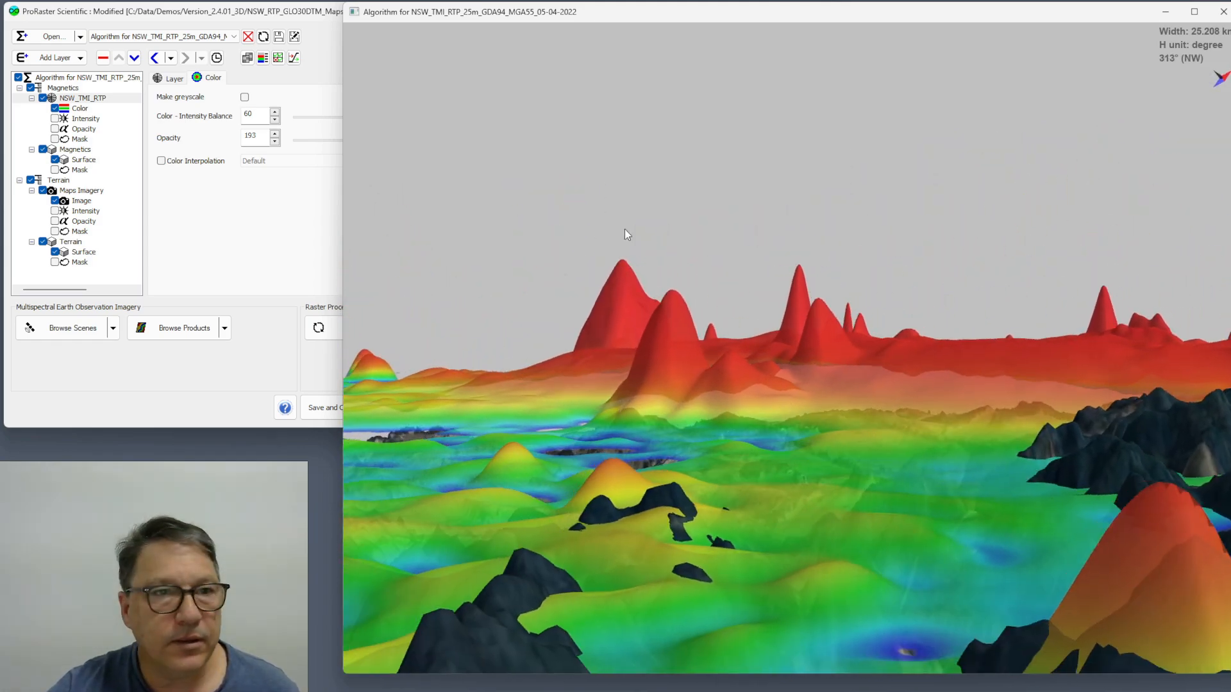
Step: Set the NSW_TMI_RTP layer's opacity to 92 and rotate the 3D map to view the terrain beneath the magnetics
click(295, 24)
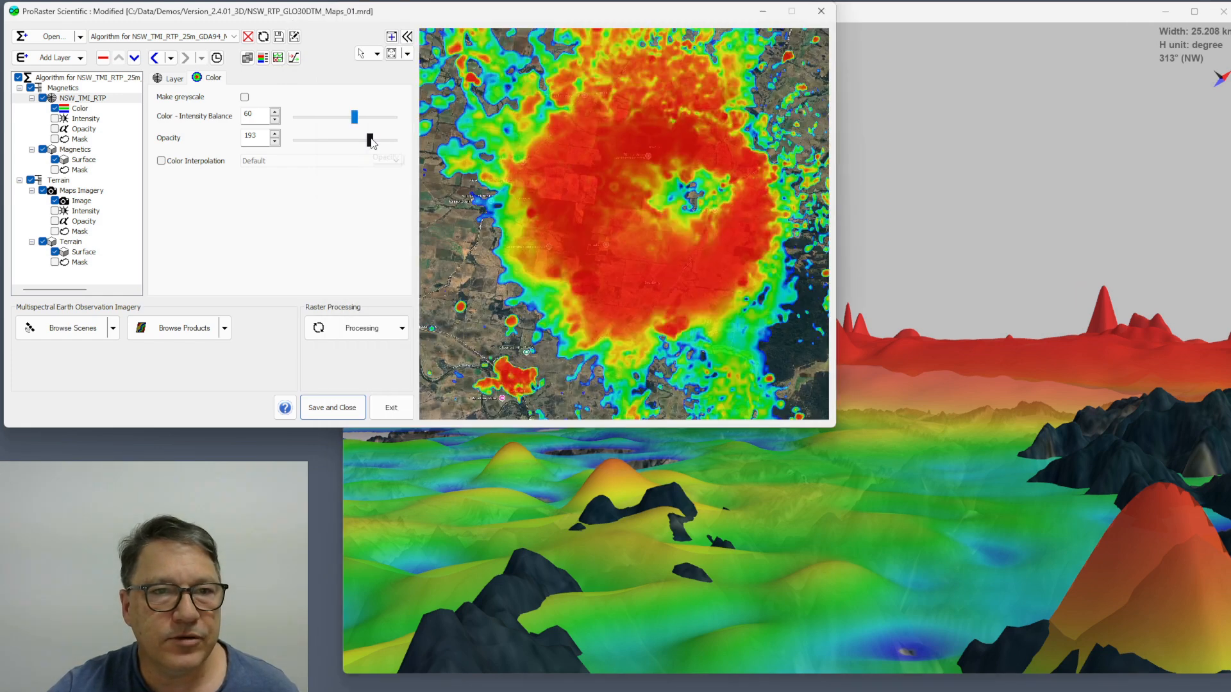
drag(371, 139, 331, 139)
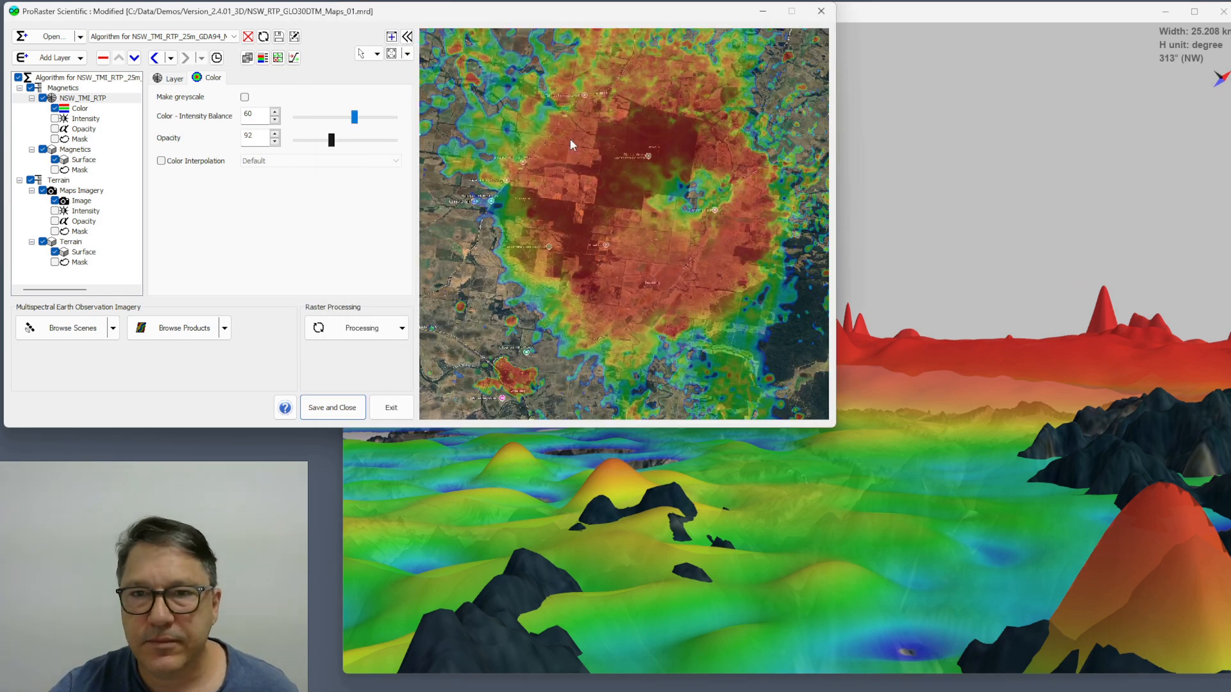
click(909, 15)
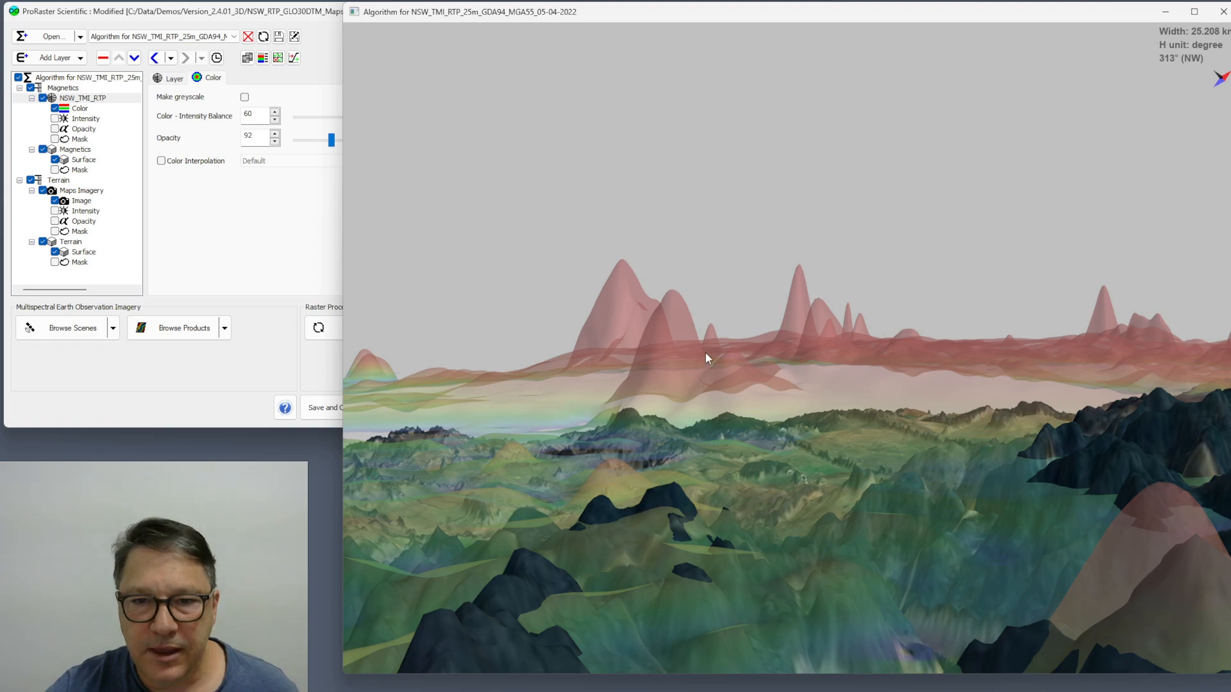
drag(707, 363, 853, 428)
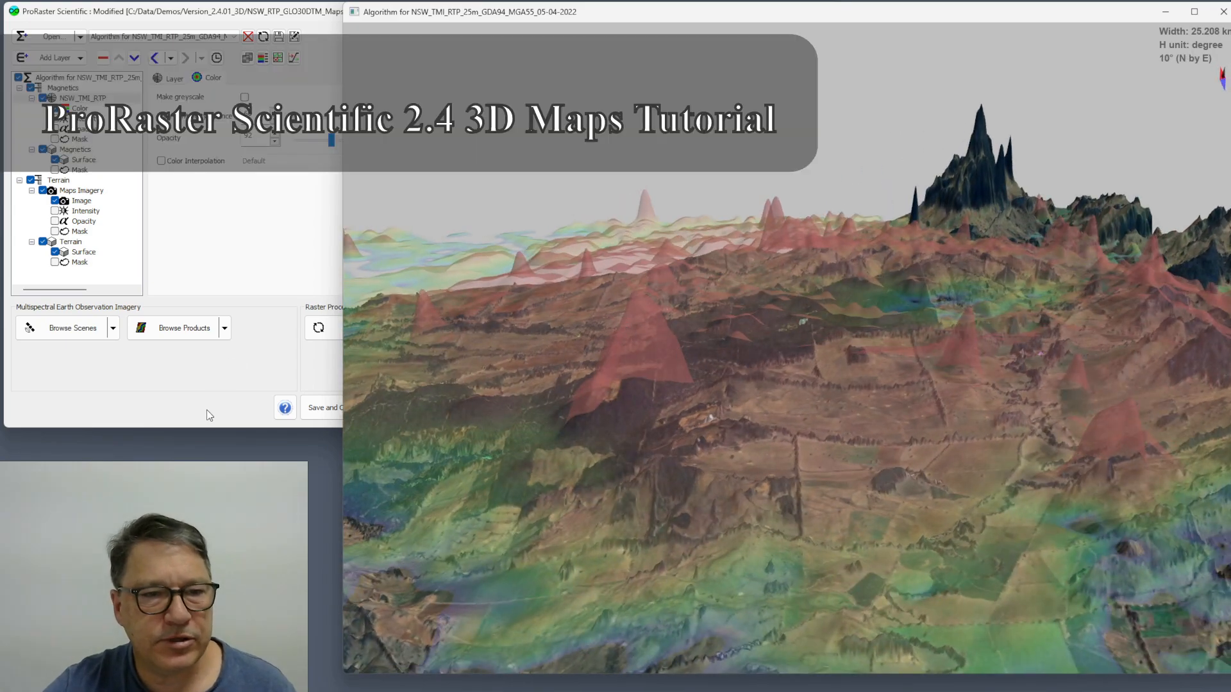
click(207, 411)
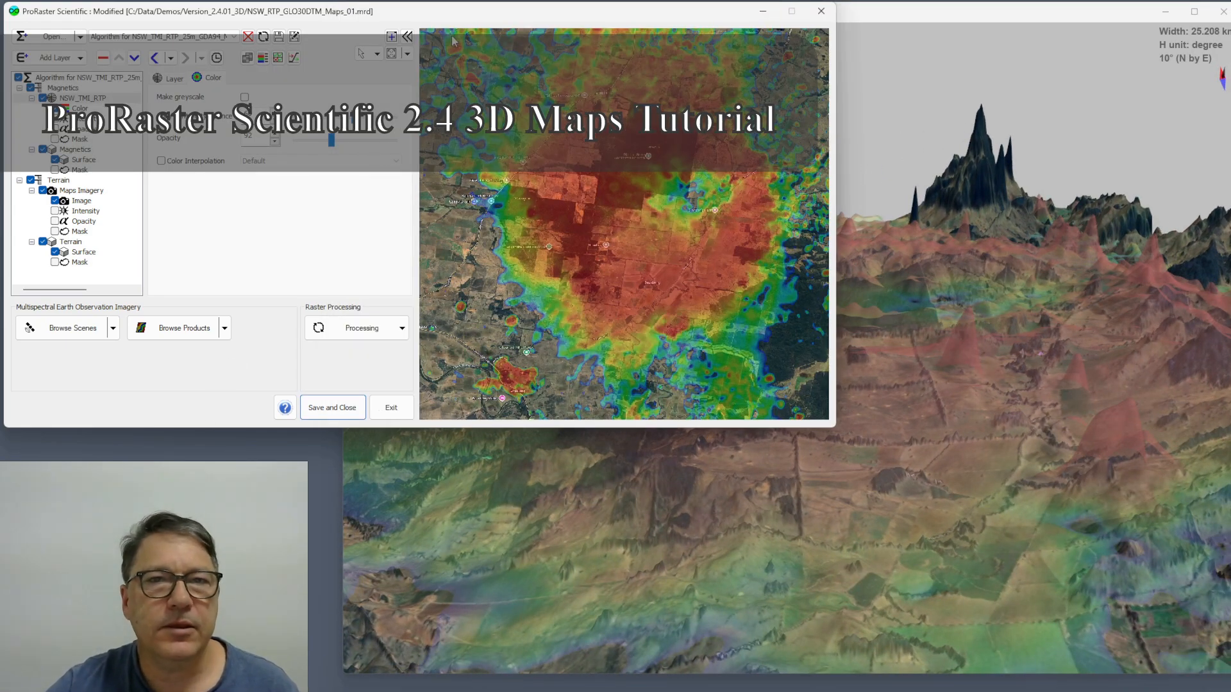
click(922, 8)
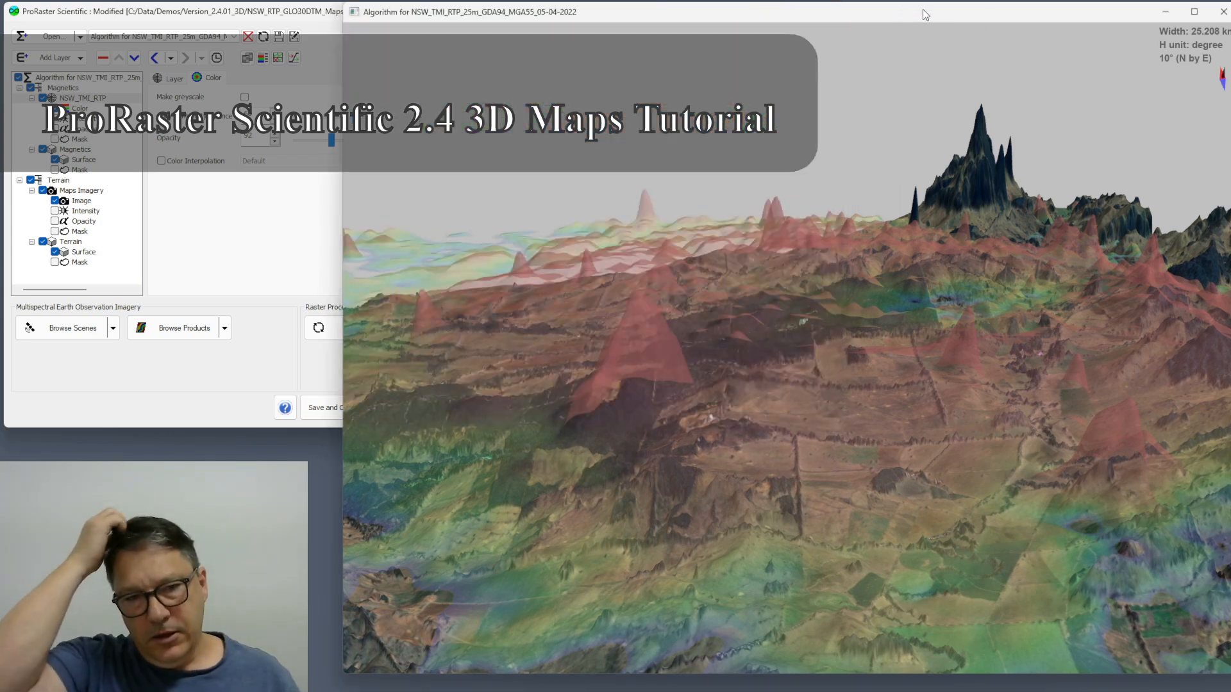